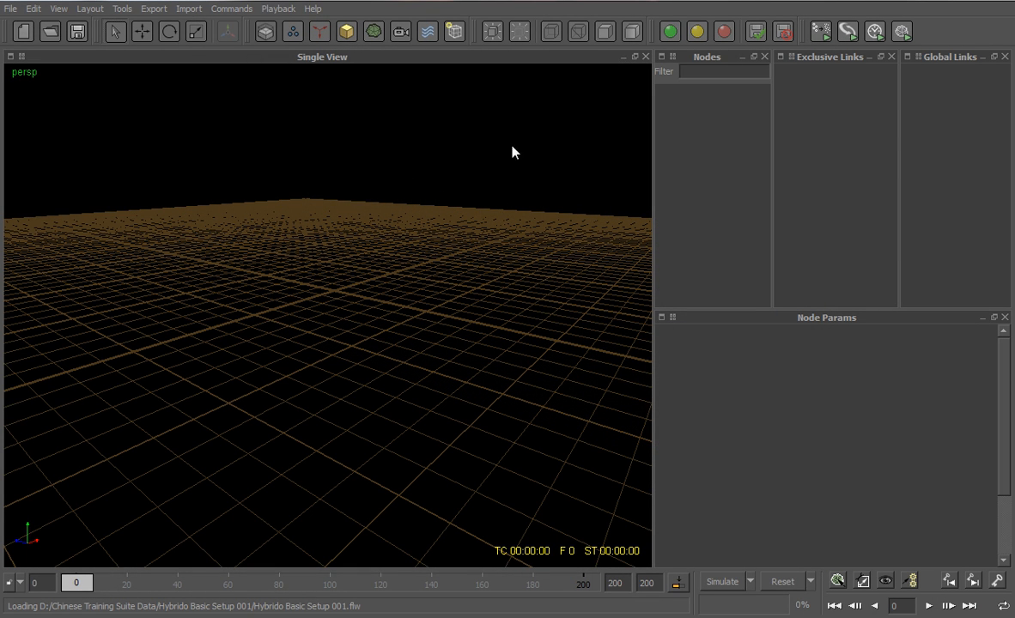
# Add a grid fluid domain to the scene and hide the ground grid in the viewport
pyautogui.click(265, 31)
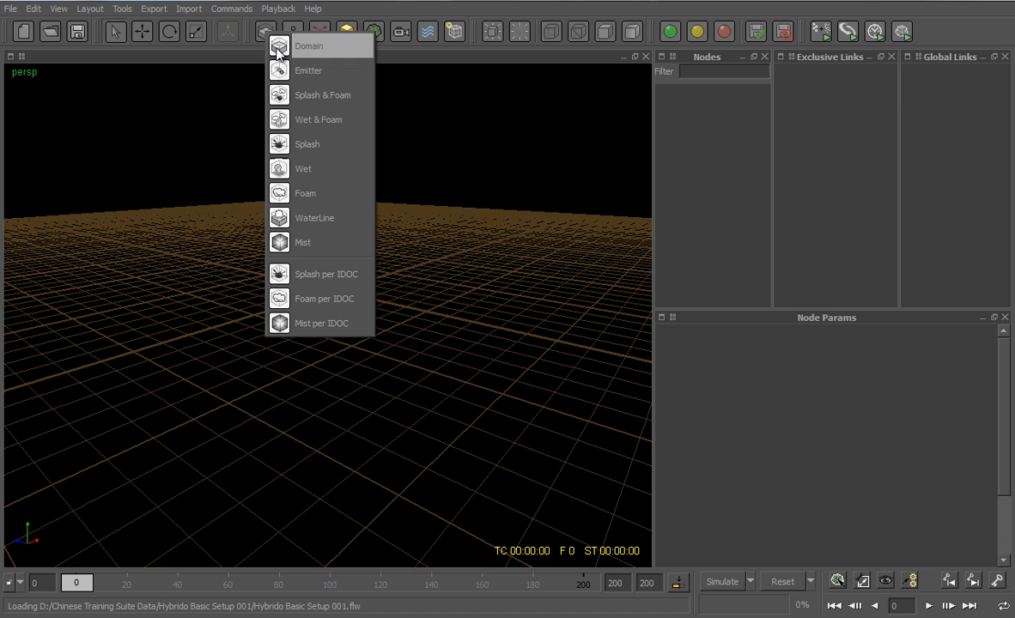
pyautogui.click(279, 45)
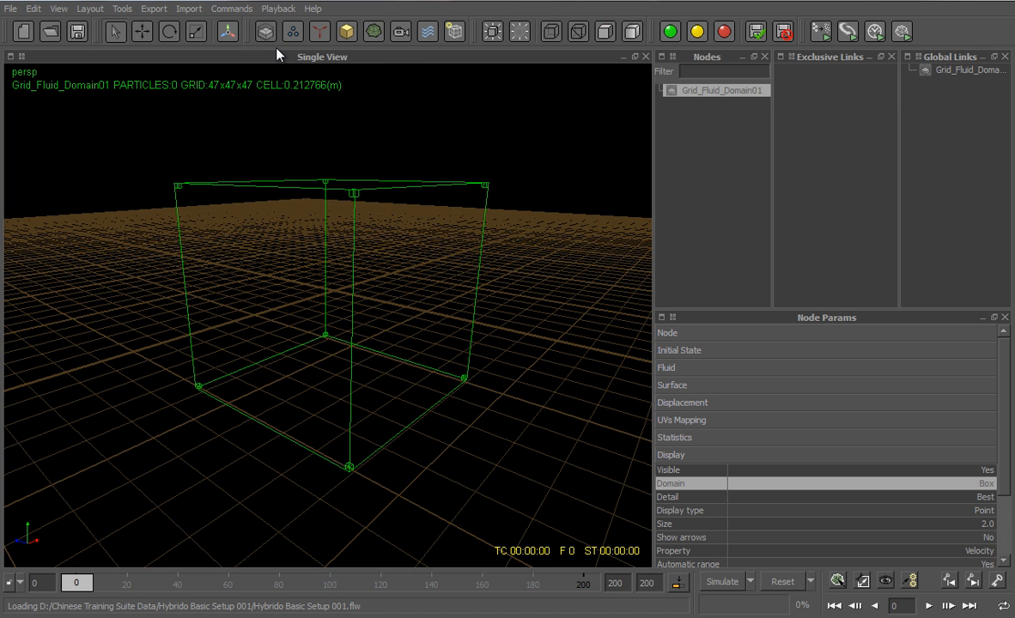
pyautogui.click(59, 10)
pyautogui.click(95, 119)
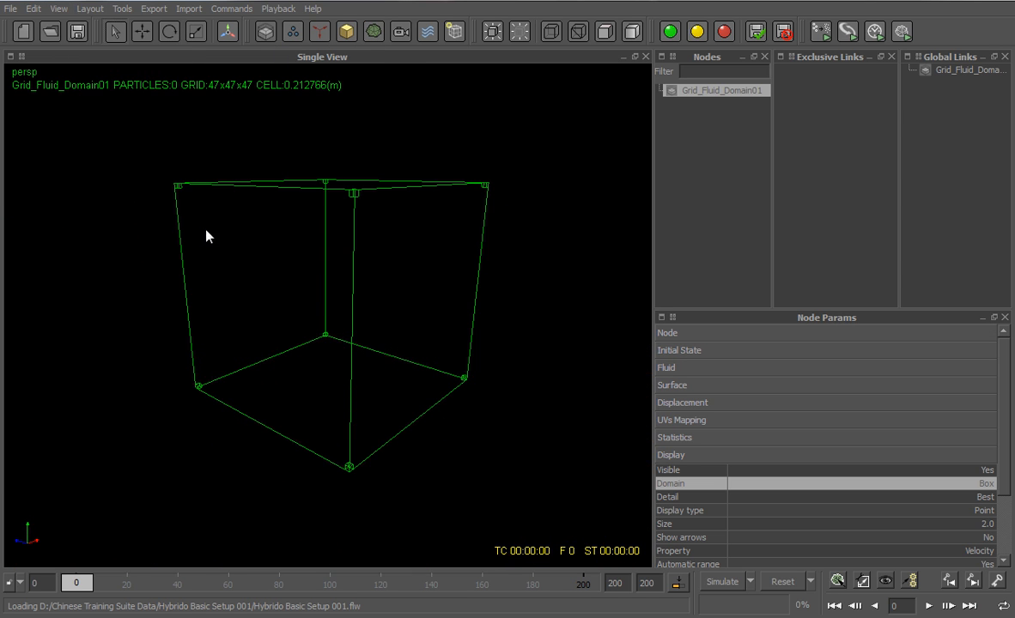
pyautogui.keyDown('alt'); pyautogui.moveTo(204, 266); pyautogui.dragTo(329, 262); pyautogui.keyUp('alt')
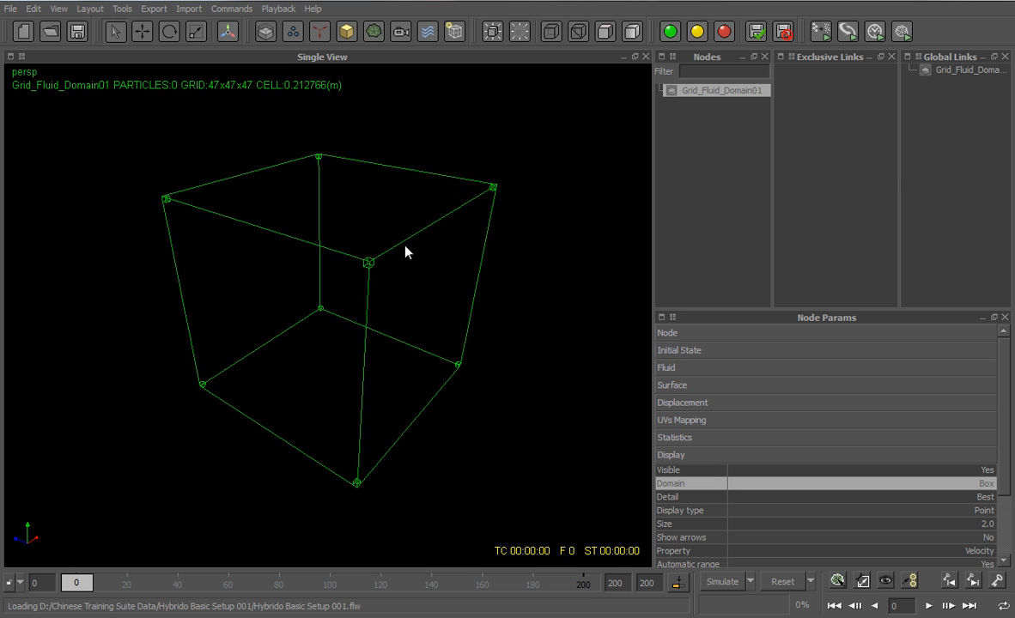
# Set the fluid domain's resolution to 2000
pyautogui.click(793, 455)
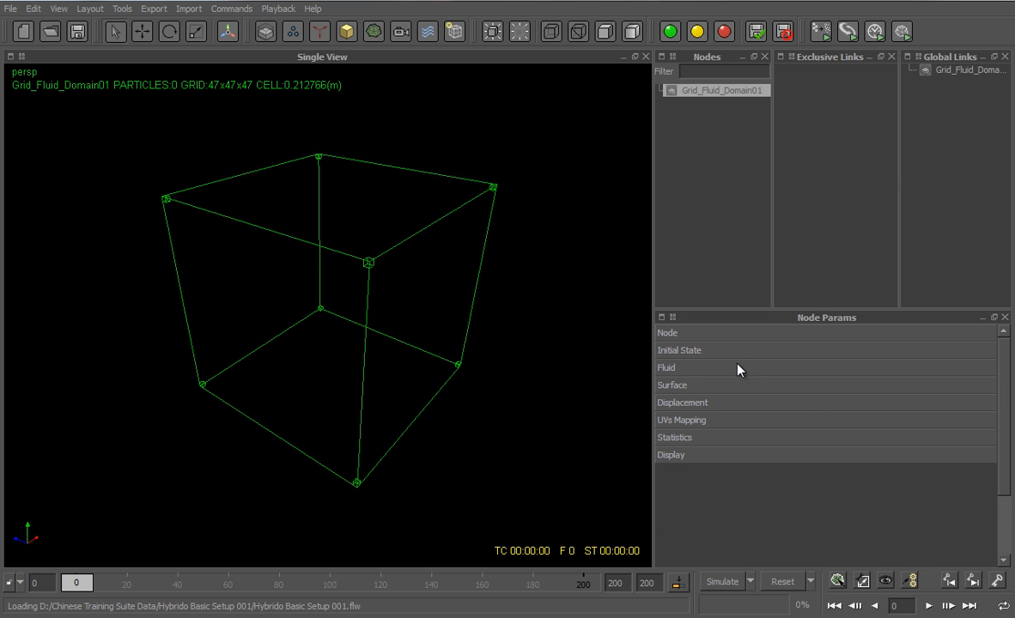
pyautogui.click(736, 368)
pyautogui.click(979, 383)
pyautogui.write('2000')
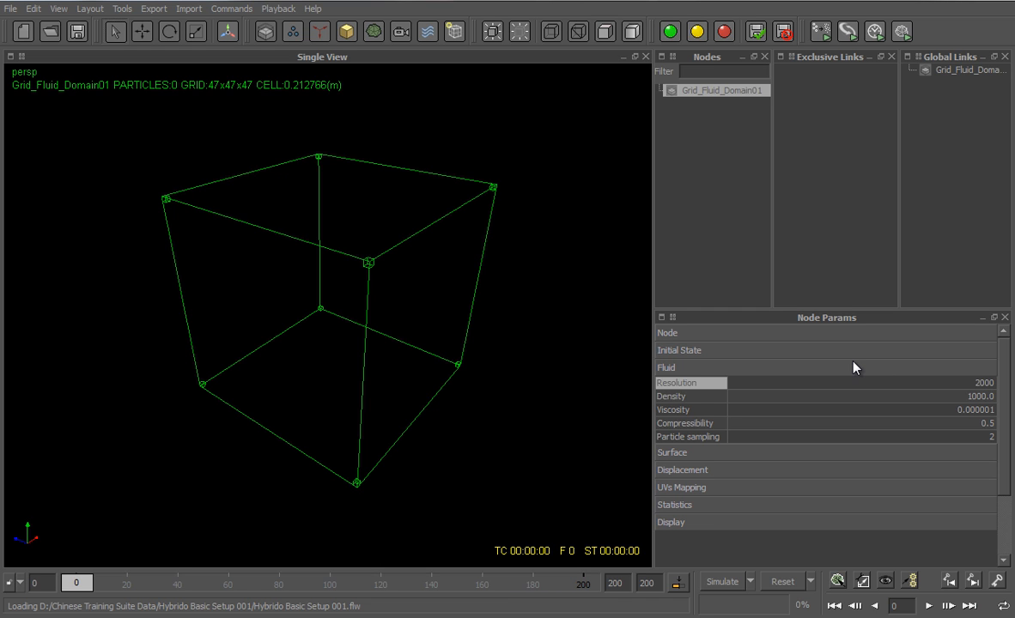
pyautogui.press('Return')
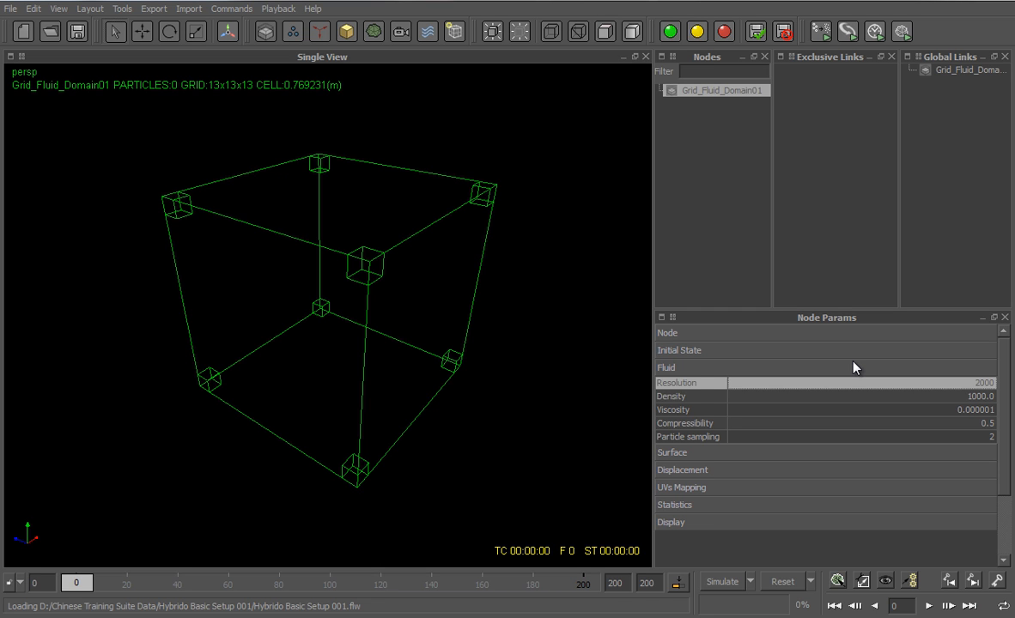
# Raise the fluid domain's resolution to 250000
pyautogui.click(983, 384)
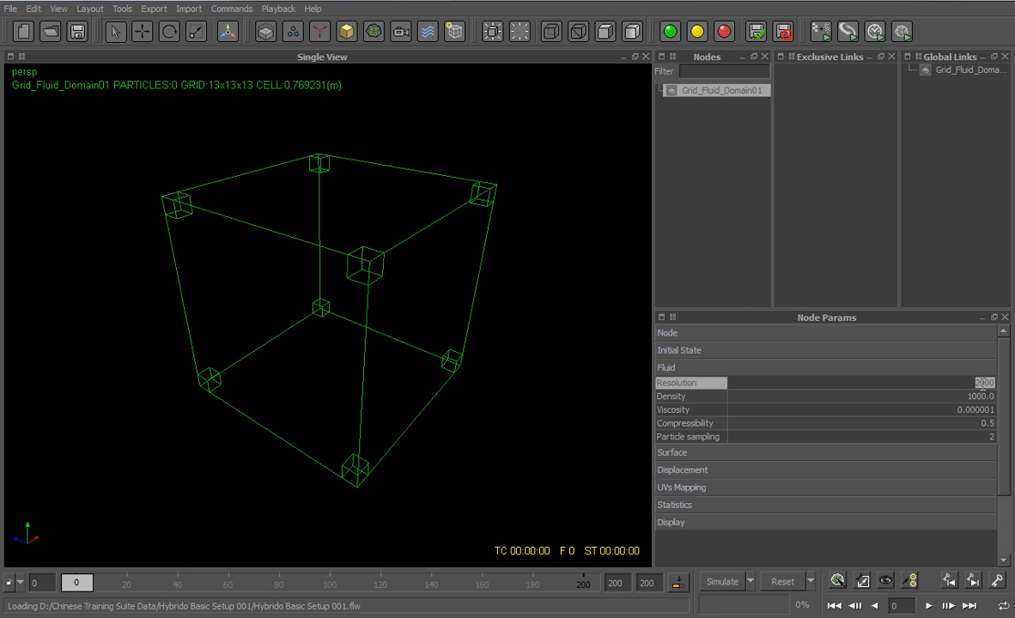
pyautogui.write('250000')
pyautogui.press('Return')
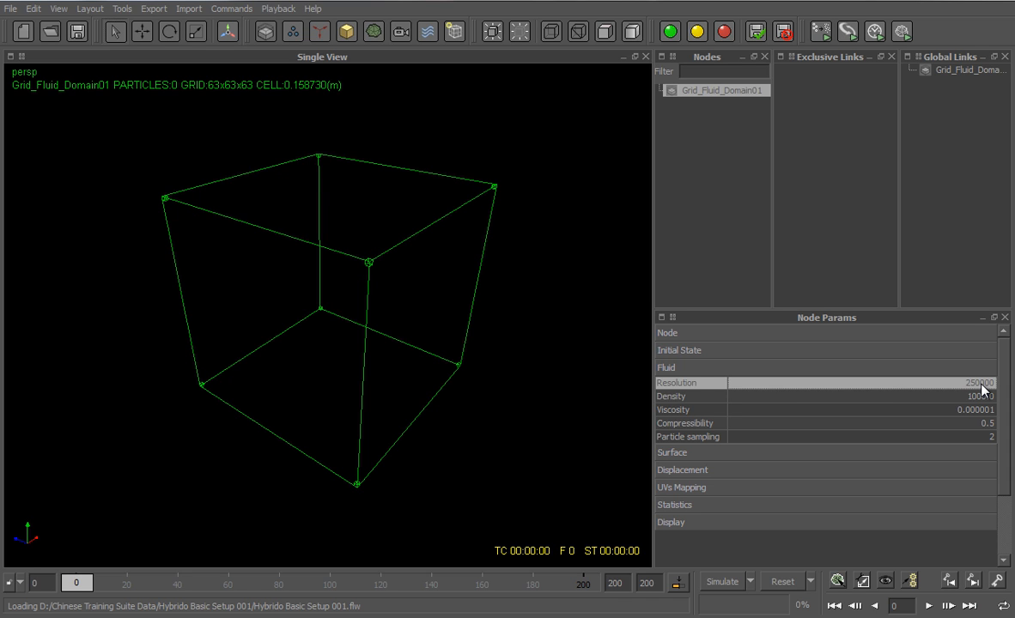
# Change the fluid domain's display mode to Back Cells and inspect the cell grid
pyautogui.click(725, 369)
pyautogui.click(718, 455)
pyautogui.click(987, 485)
pyautogui.click(987, 484)
pyautogui.click(831, 529)
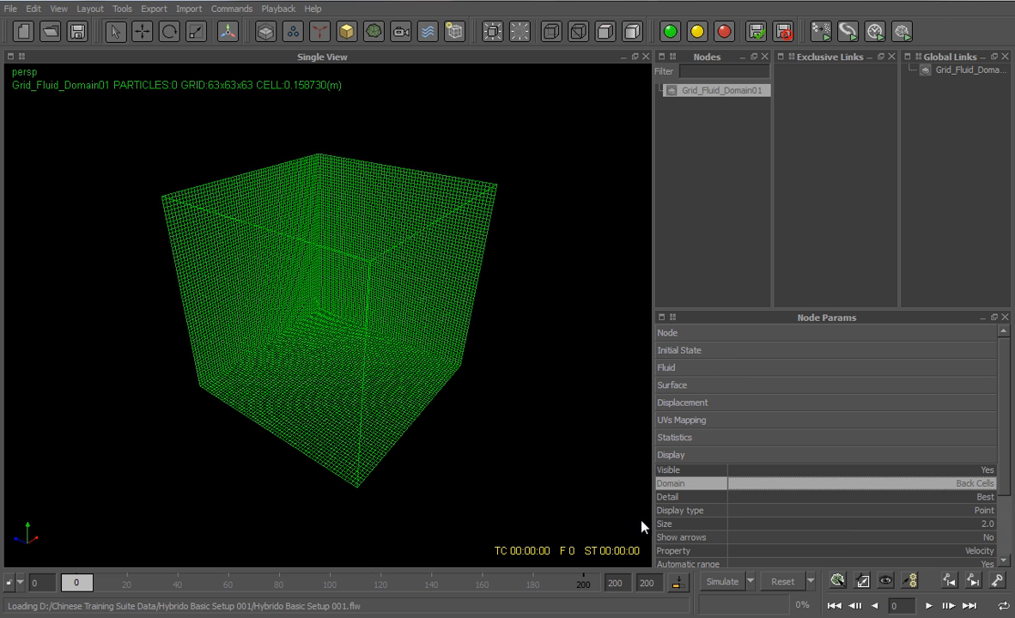
pyautogui.moveTo(464, 520)
pyautogui.keyDown('alt'); pyautogui.mouseDown()
pyautogui.moveTo(468, 507)
pyautogui.moveTo(571, 500)
pyautogui.moveTo(538, 558)
pyautogui.moveTo(500, 516)
pyautogui.moveTo(453, 503)
pyautogui.mouseUp(); pyautogui.keyUp('alt')
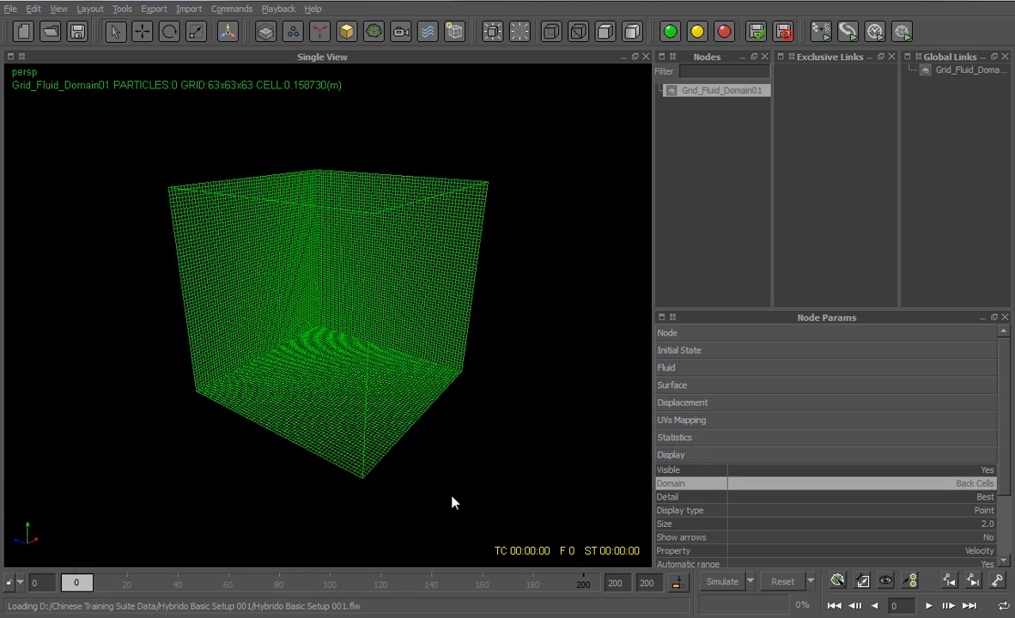
# Switch the fluid domain's display mode back to Box
pyautogui.click(989, 486)
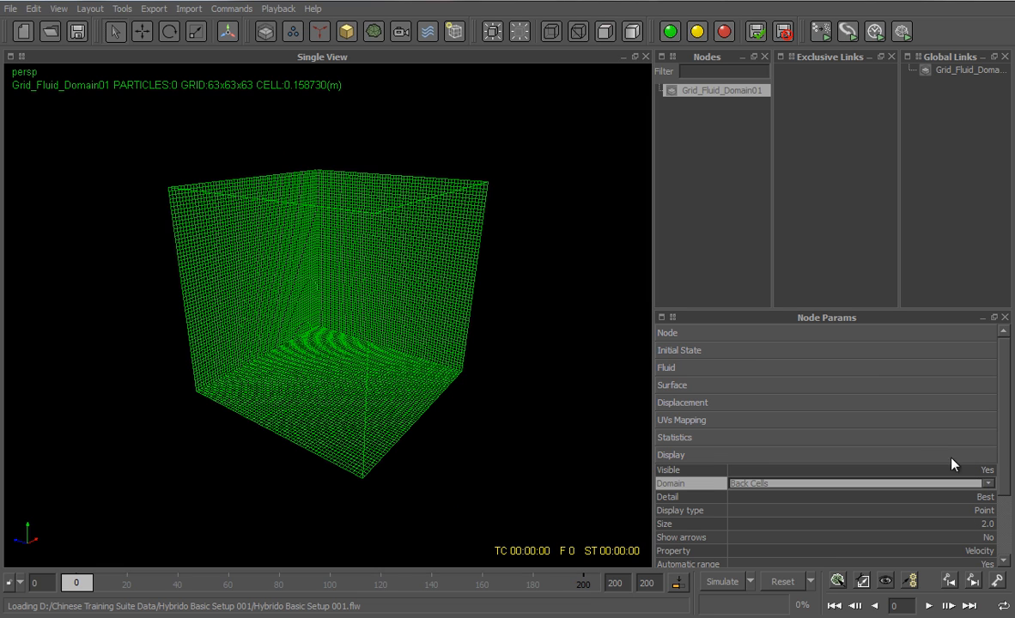
pyautogui.click(988, 483)
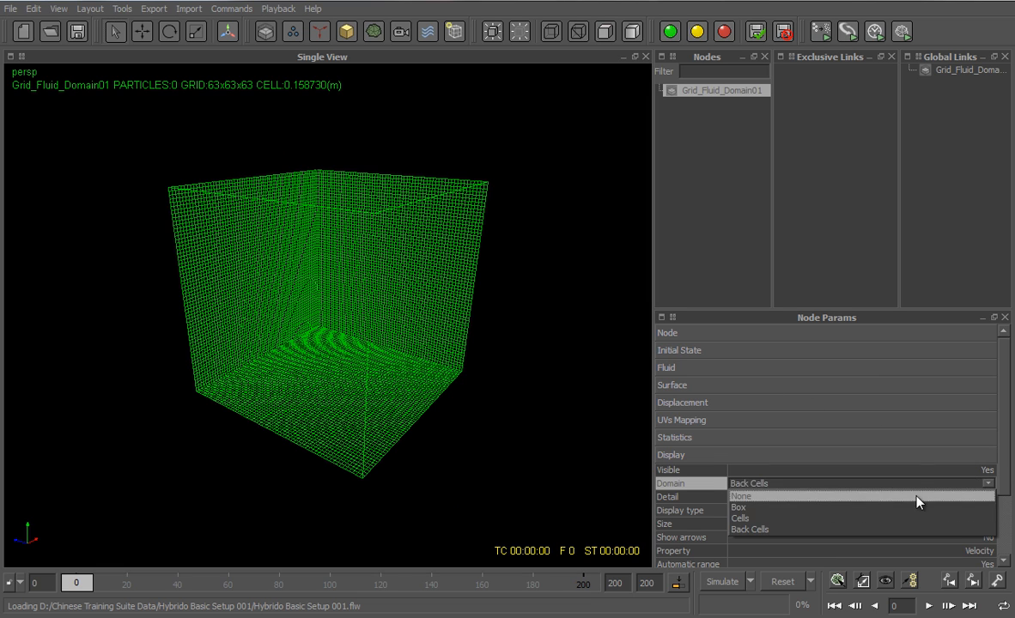
pyautogui.click(840, 510)
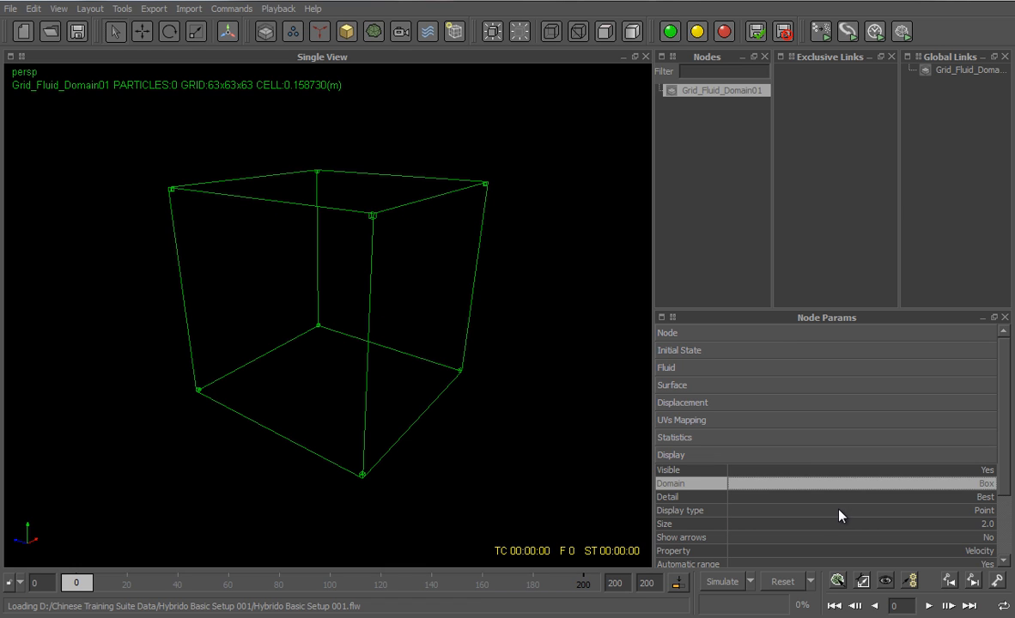
pyautogui.click(701, 455)
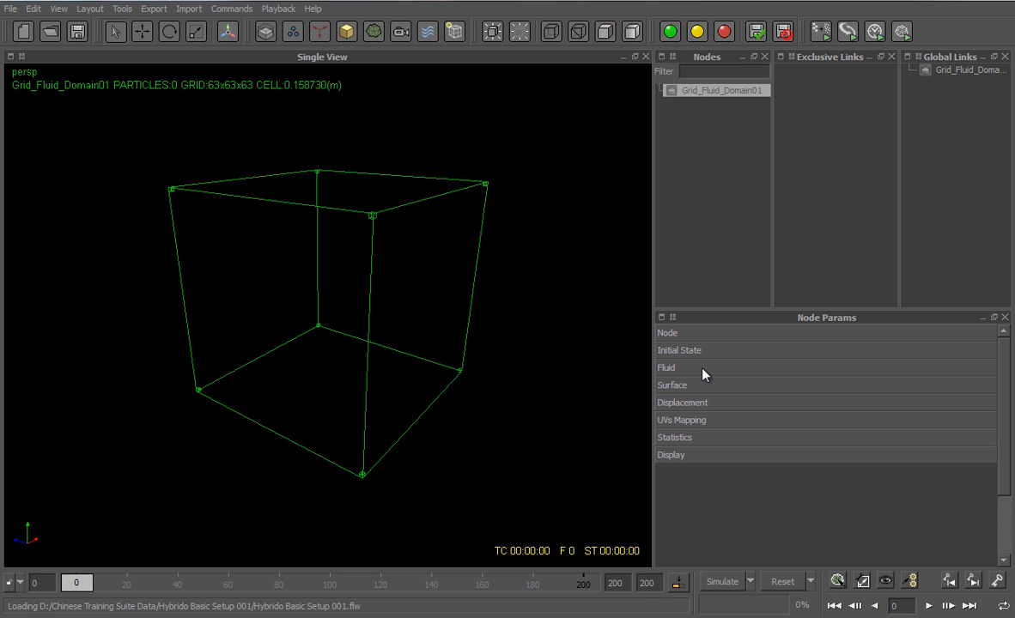
# Set the fluid domain's resolution to 10000
pyautogui.click(703, 369)
pyautogui.click(927, 382)
pyautogui.write('10000')
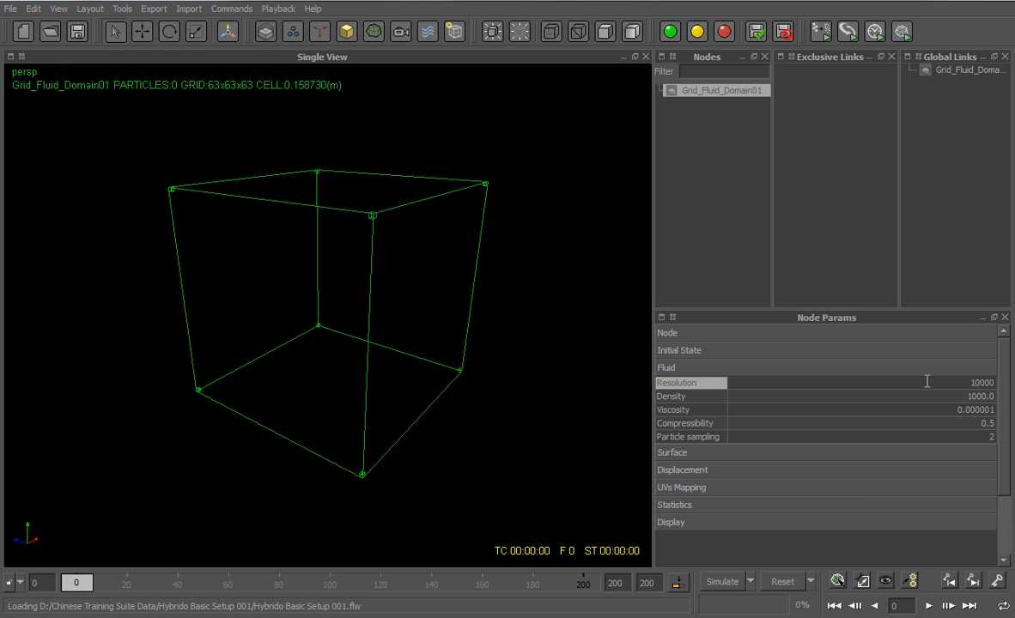
pyautogui.press('Return')
pyautogui.keyDown('alt'); pyautogui.moveTo(508, 400); pyautogui.dragTo(522, 378); pyautogui.keyUp('alt')
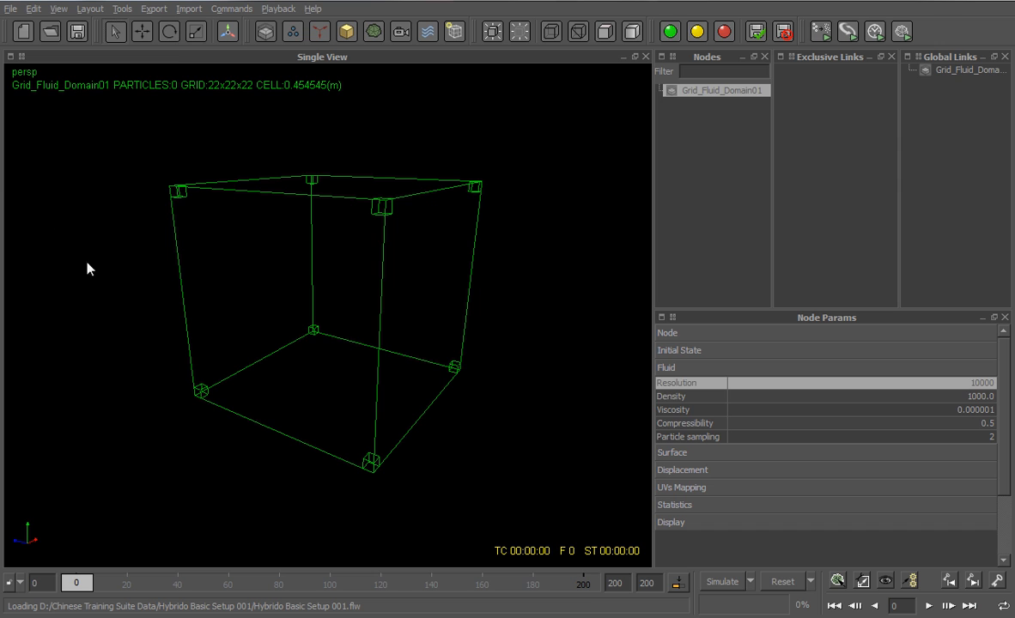
# Add a sphere object and a grid fluid emitter that uses it as the emitting object
pyautogui.click(344, 32)
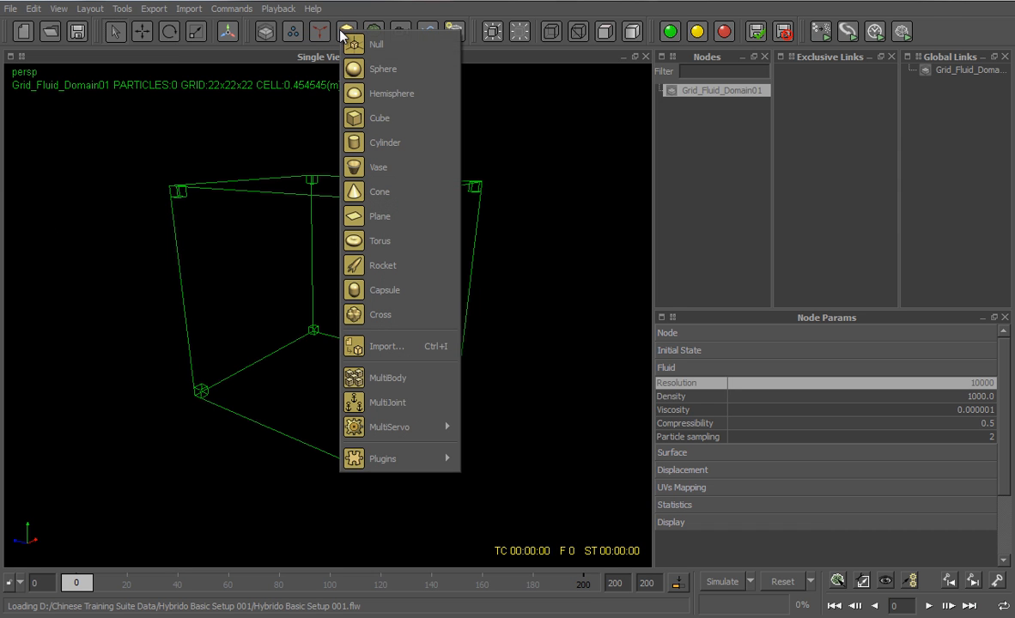
pyautogui.click(358, 76)
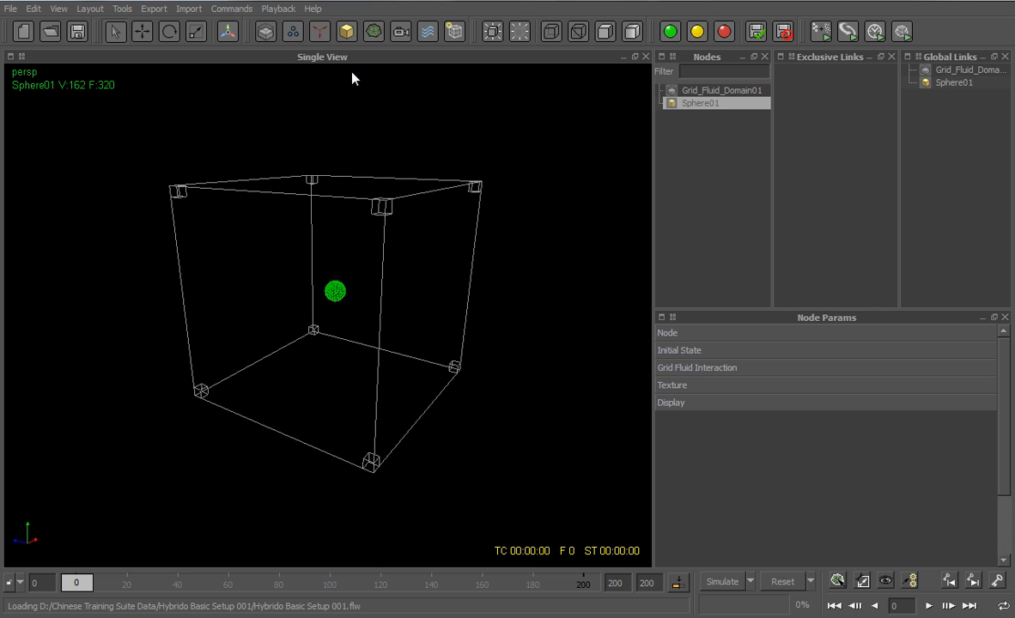
pyautogui.click(267, 33)
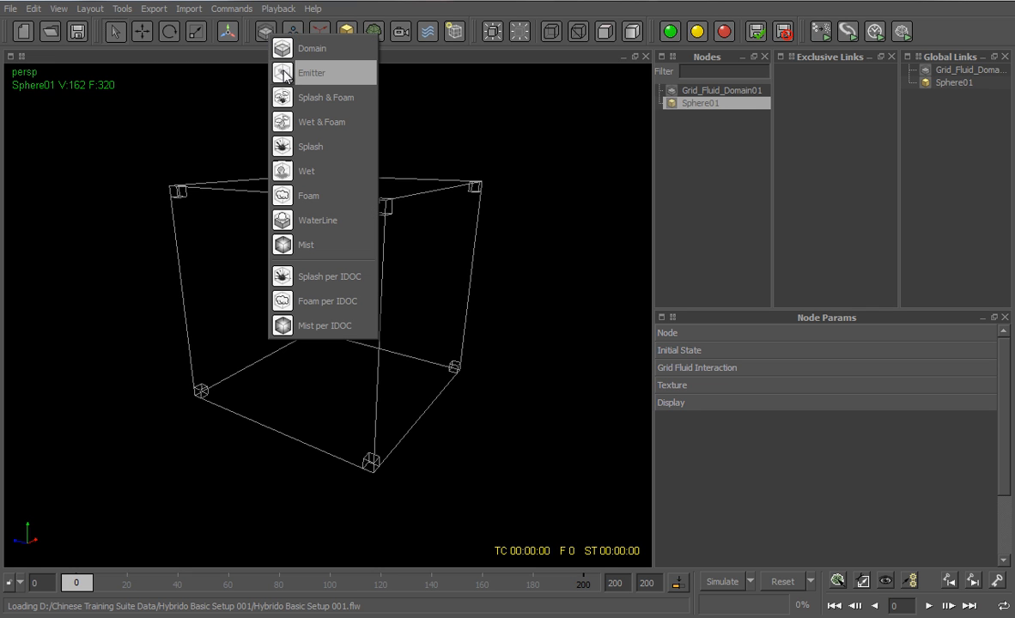
pyautogui.click(286, 74)
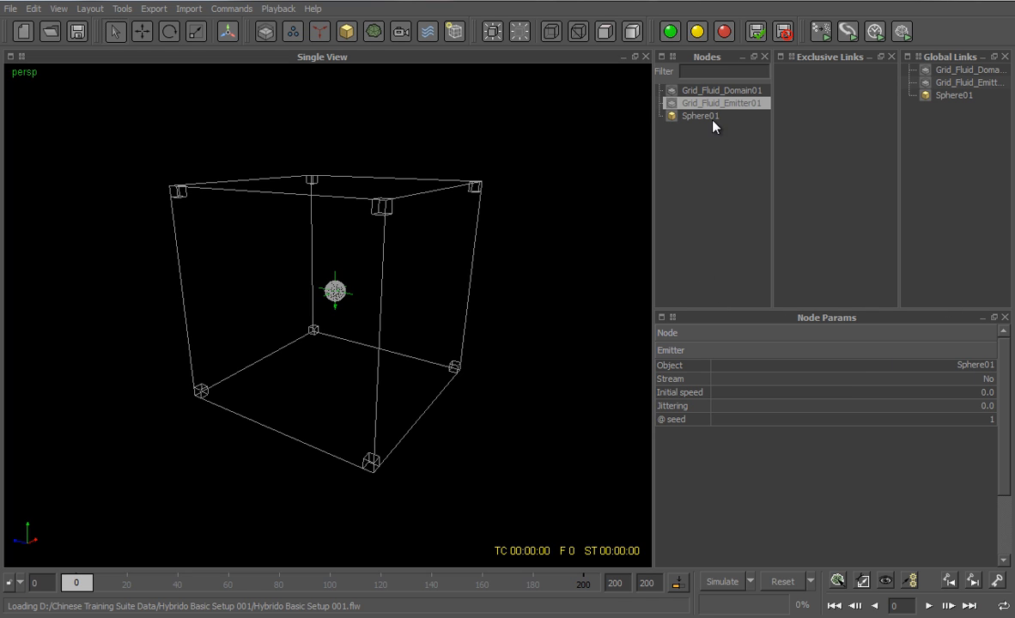
# Remove the sphere from the global links and add a Gravity daemon
pyautogui.click(934, 96)
pyautogui.press('Delete')
pyautogui.click(319, 31)
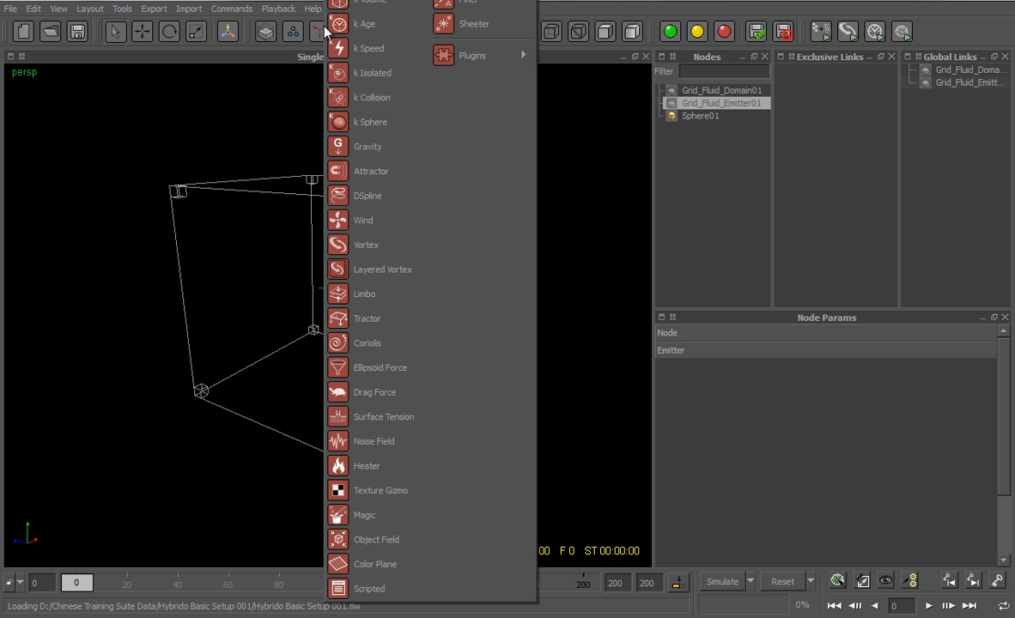
pyautogui.click(343, 148)
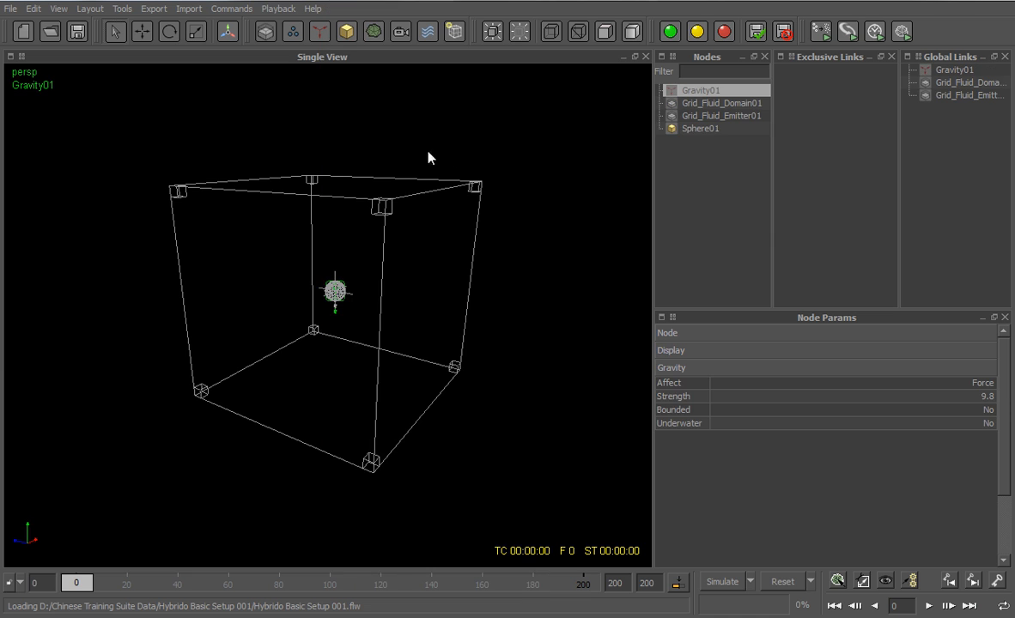
# Move the sphere off the domain's centre to about X 2.19, Y -0.56, Z 1.97, using the front and top views
pyautogui.press('2')
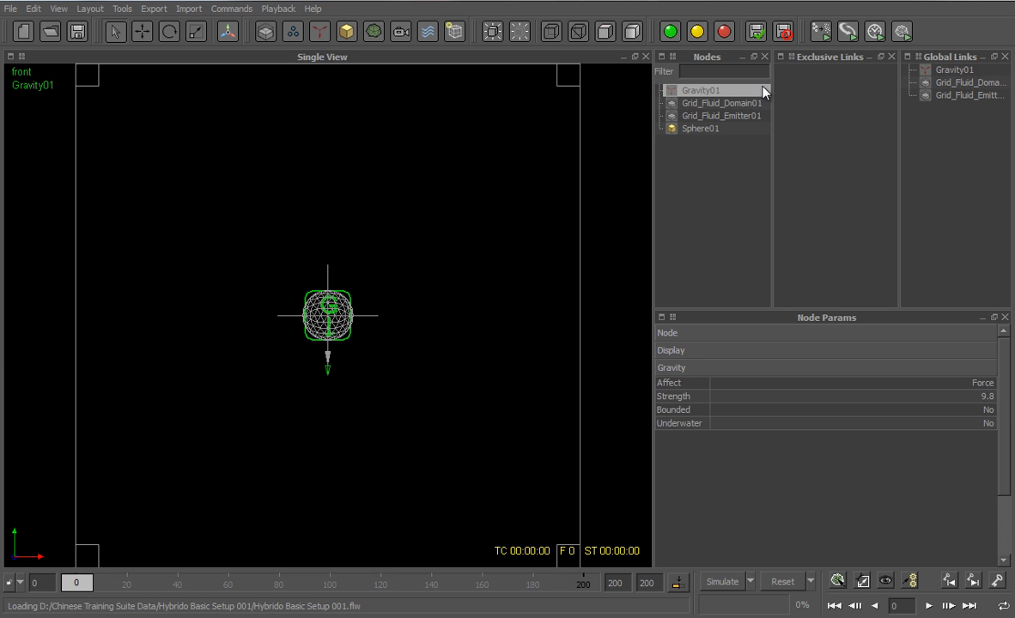
pyautogui.click(705, 129)
pyautogui.click(141, 32)
pyautogui.moveTo(339, 310); pyautogui.dragTo(257, 288)
pyautogui.scroll(-2, 361, 233)
pyautogui.press('1')
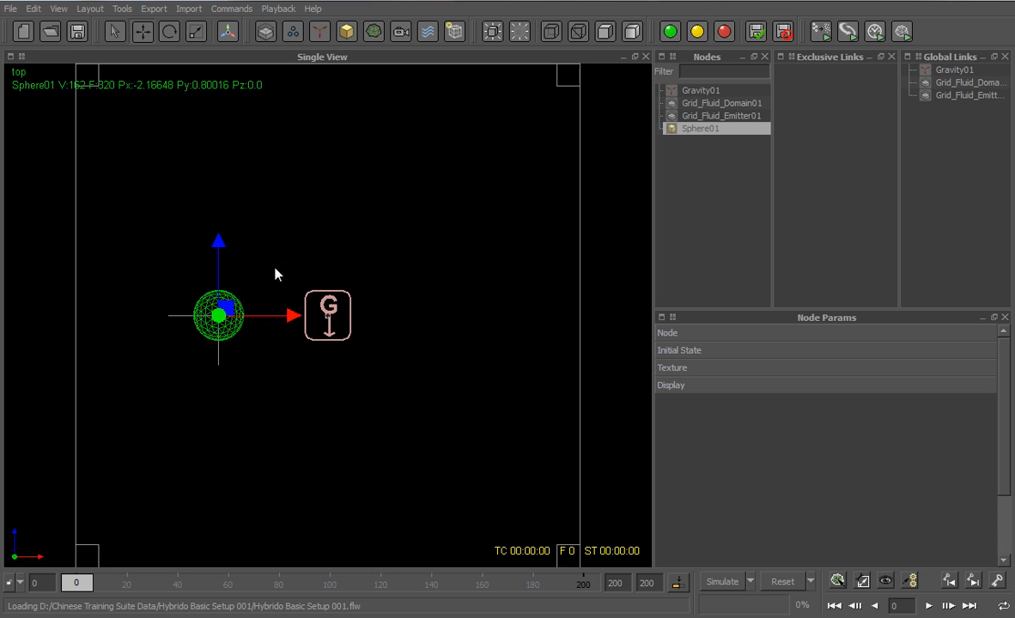
pyautogui.scroll(-2, 330, 297)
pyautogui.moveTo(274, 315); pyautogui.dragTo(403, 332)
pyautogui.press('2')
# Scale the sphere to 3 on all axes and move it in the front view to about X 1.74, Y 0.85
pyautogui.click(701, 333)
pyautogui.doubleClick(783, 402)
pyautogui.write('3')
pyautogui.press('Tab')
pyautogui.write('3')
pyautogui.press('Tab')
pyautogui.write('3')
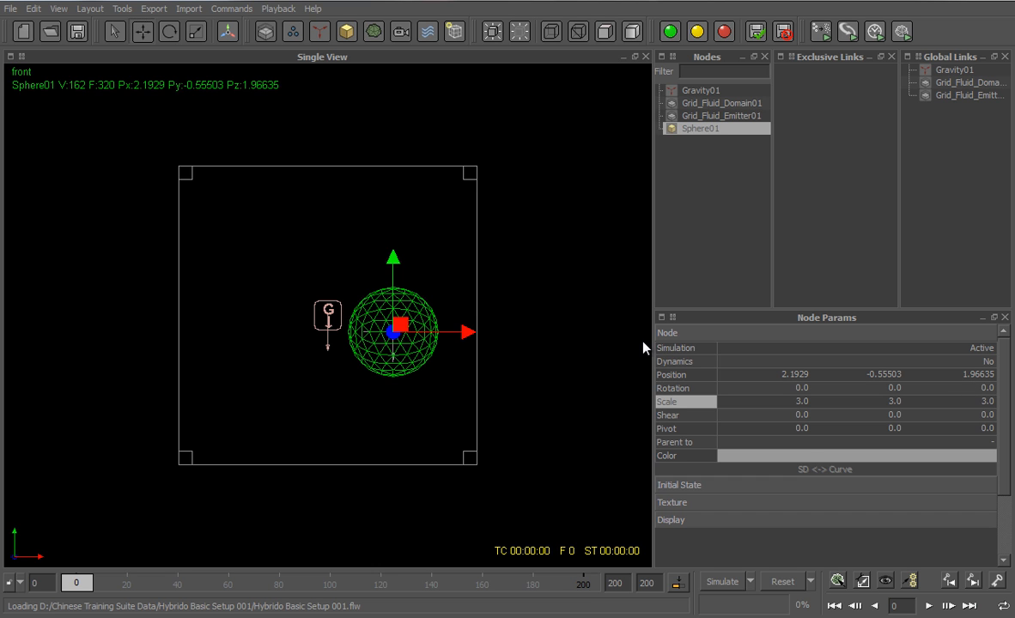
pyautogui.moveTo(402, 321); pyautogui.dragTo(390, 278)
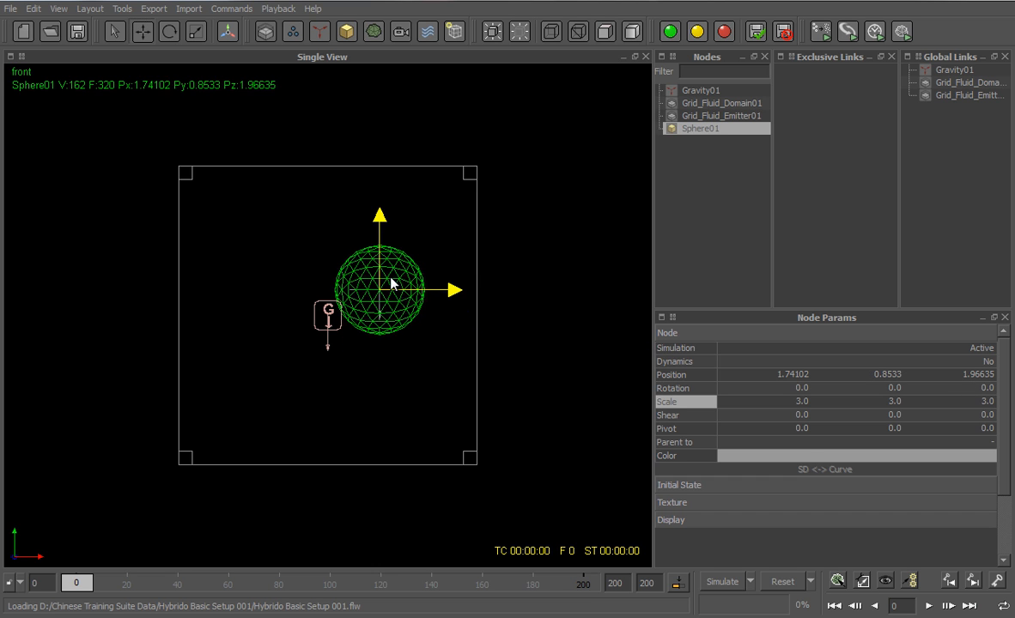
pyautogui.press('4')
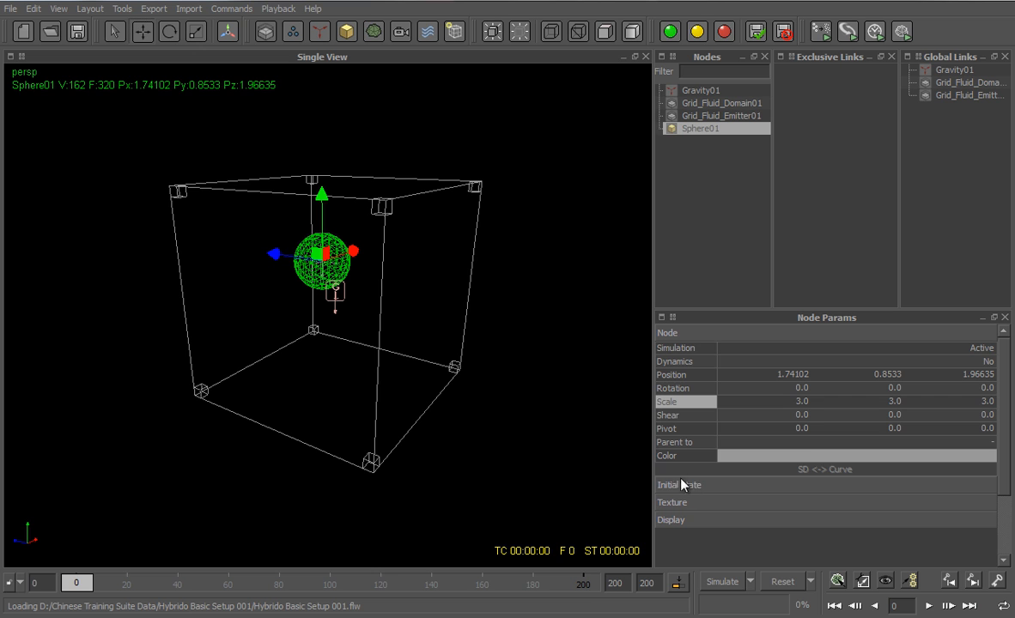
# Reset and run a short test simulation, and go back to frame 1 in the front view to check the particles
pyautogui.click(794, 579)
pyautogui.press('Return')
pyautogui.click(732, 582)
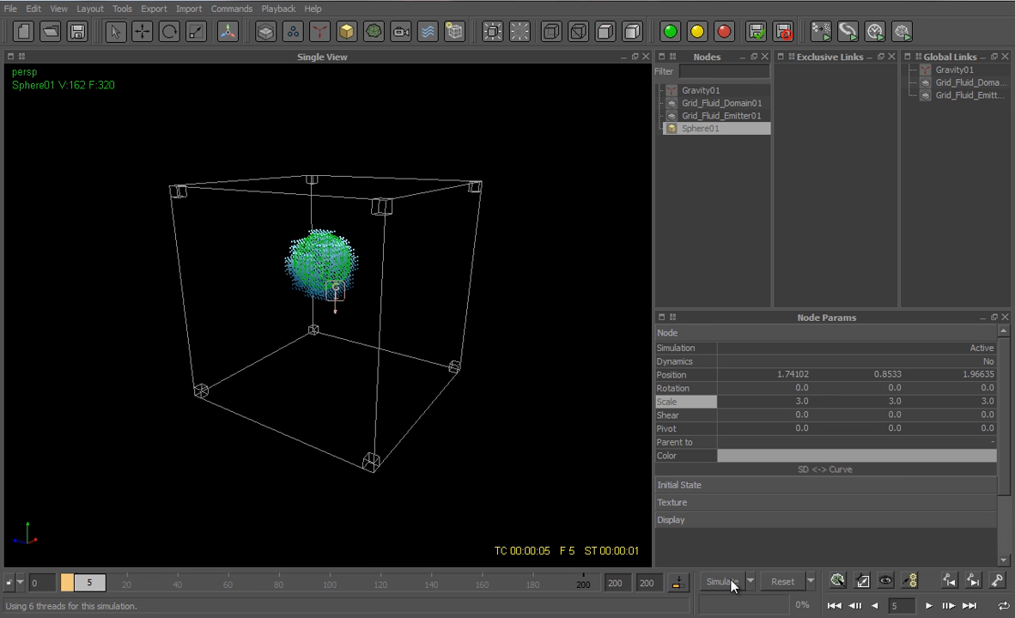
pyautogui.press('2')
pyautogui.moveTo(89, 591); pyautogui.dragTo(78, 584)
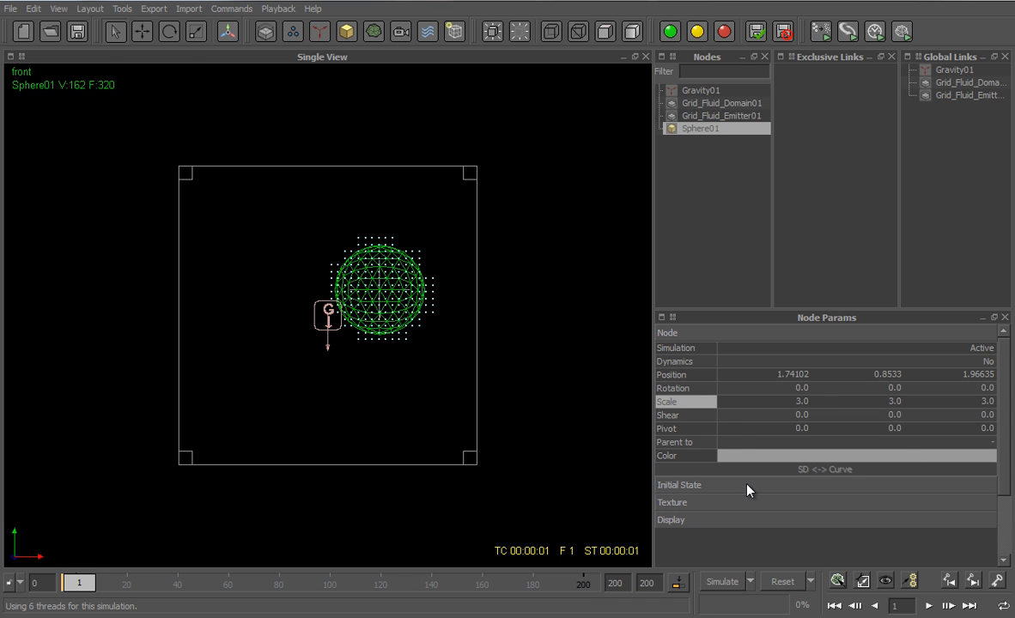
# Set the fluid domain's resolution to 500000
pyautogui.click(718, 334)
pyautogui.click(725, 103)
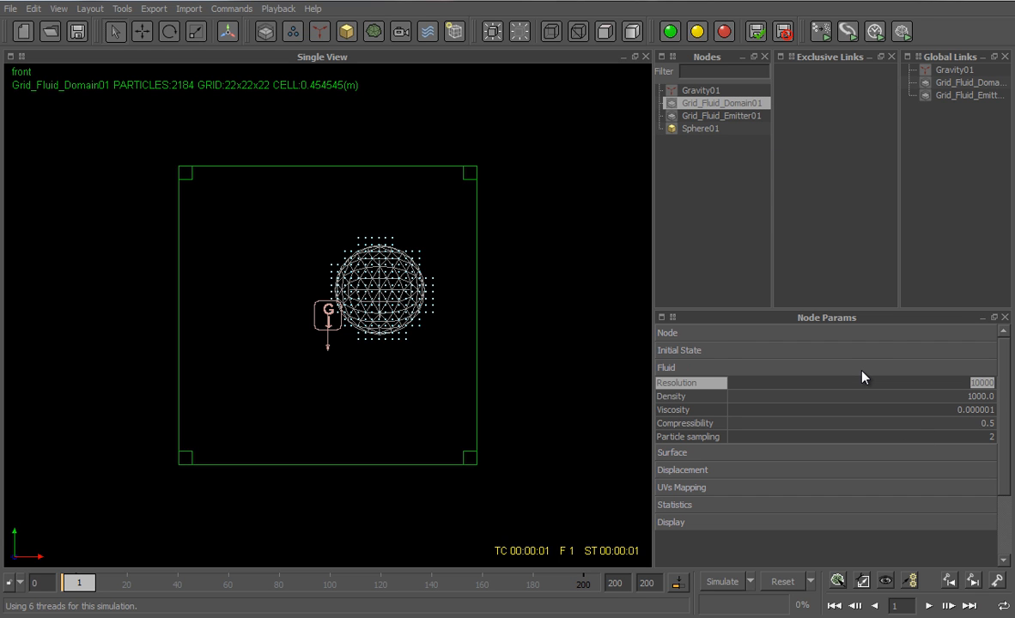
pyautogui.write('500000')
pyautogui.press('Return')
# Reset the scene and simulate the fluid through frame 200 in the perspective view
pyautogui.click(772, 582)
pyautogui.press('Return')
pyautogui.click(721, 583)
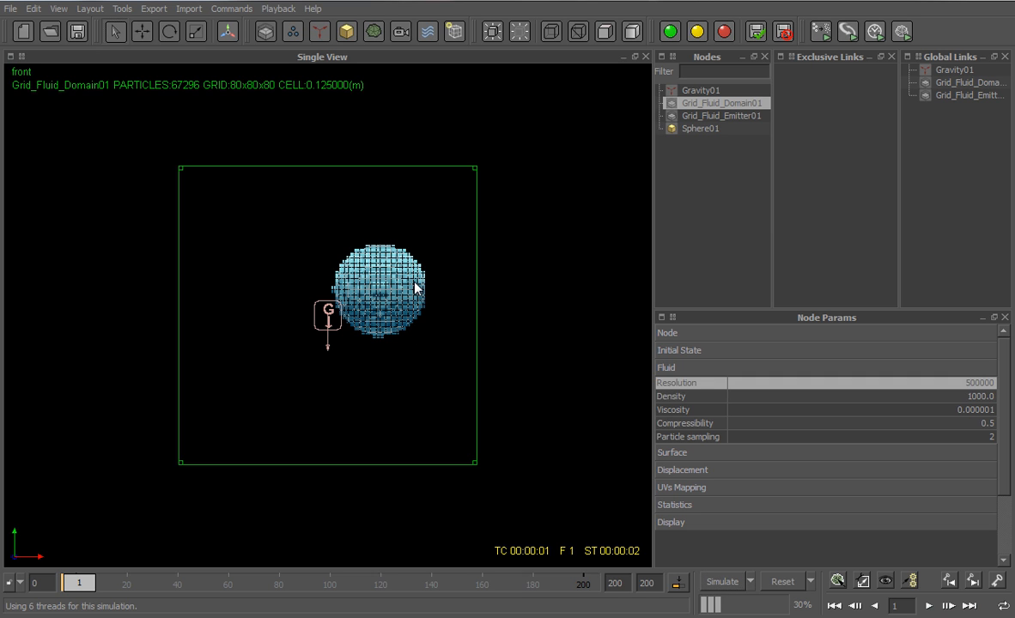
pyautogui.press('4')
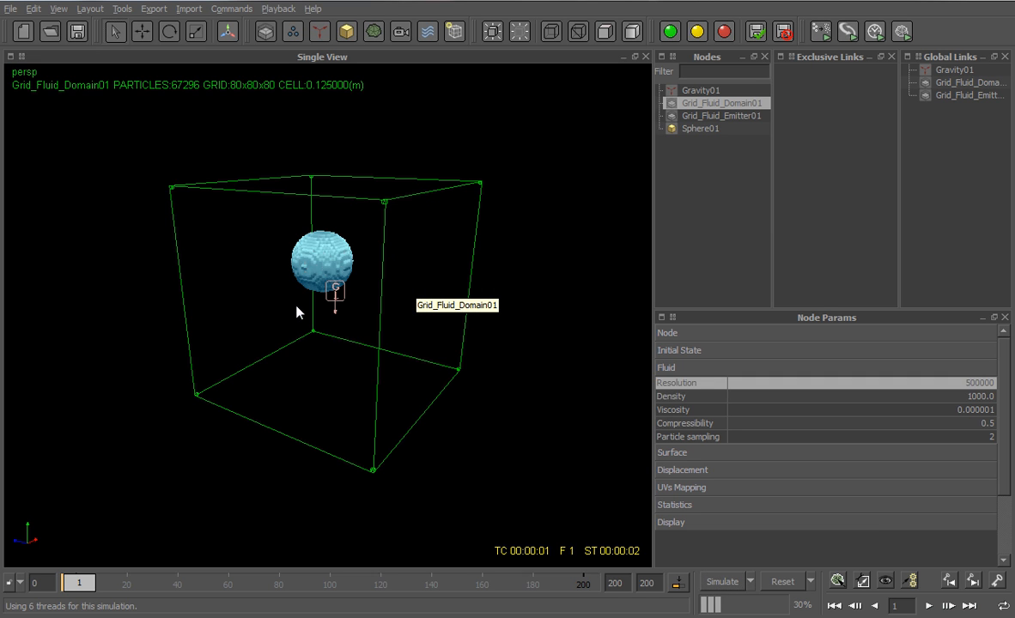
pyautogui.keyDown('alt'); pyautogui.moveTo(297, 308); pyautogui.dragTo(301, 317, button='middle'); pyautogui.keyUp('alt')
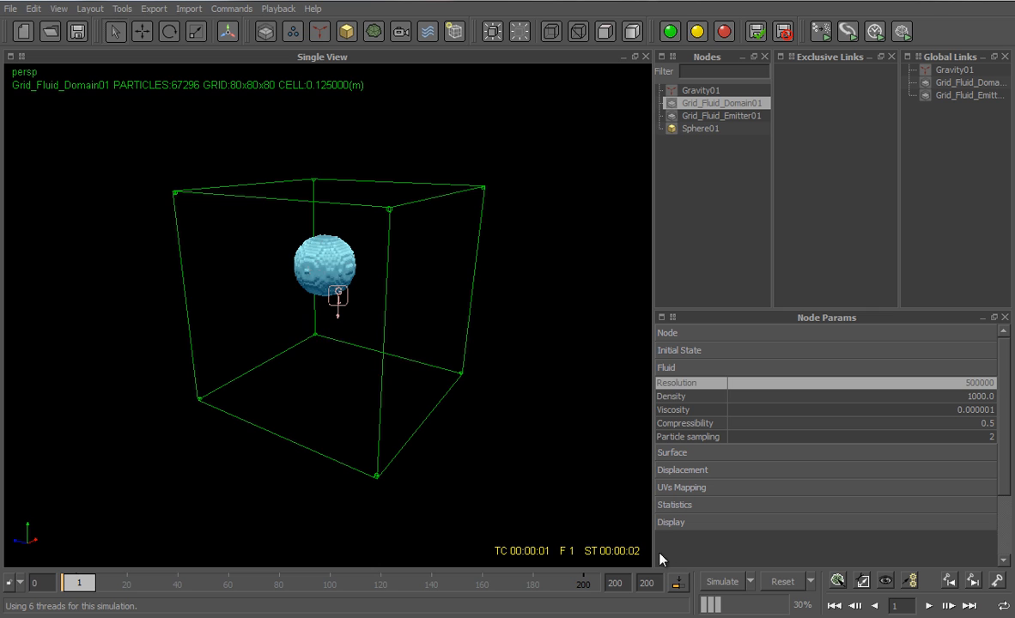
pyautogui.click(719, 583)
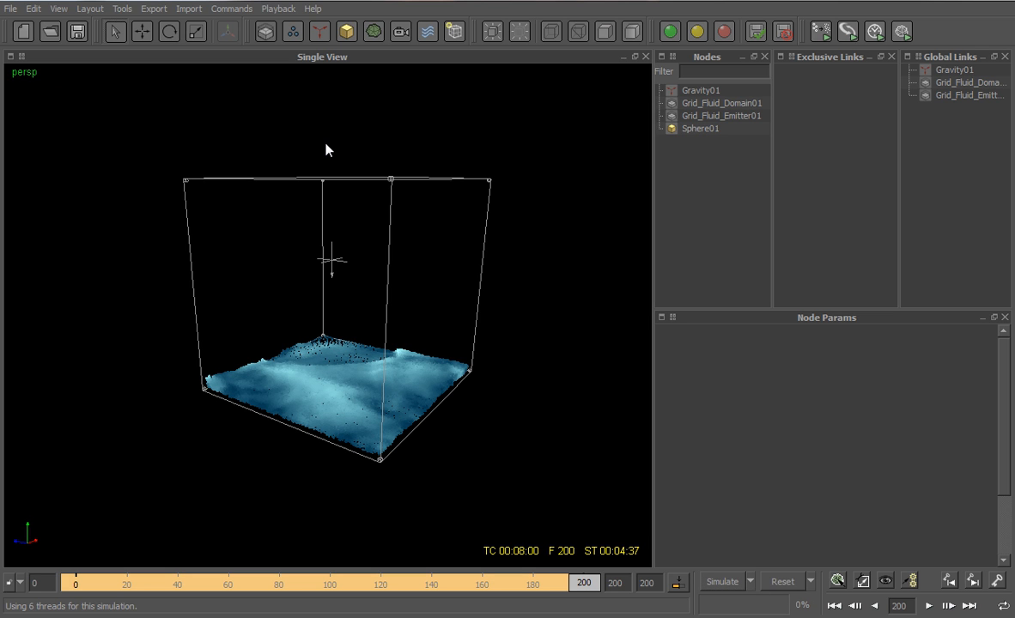
# Set the fluid domain's Domain display option to None so its bounding box is hidden
pyautogui.click(732, 103)
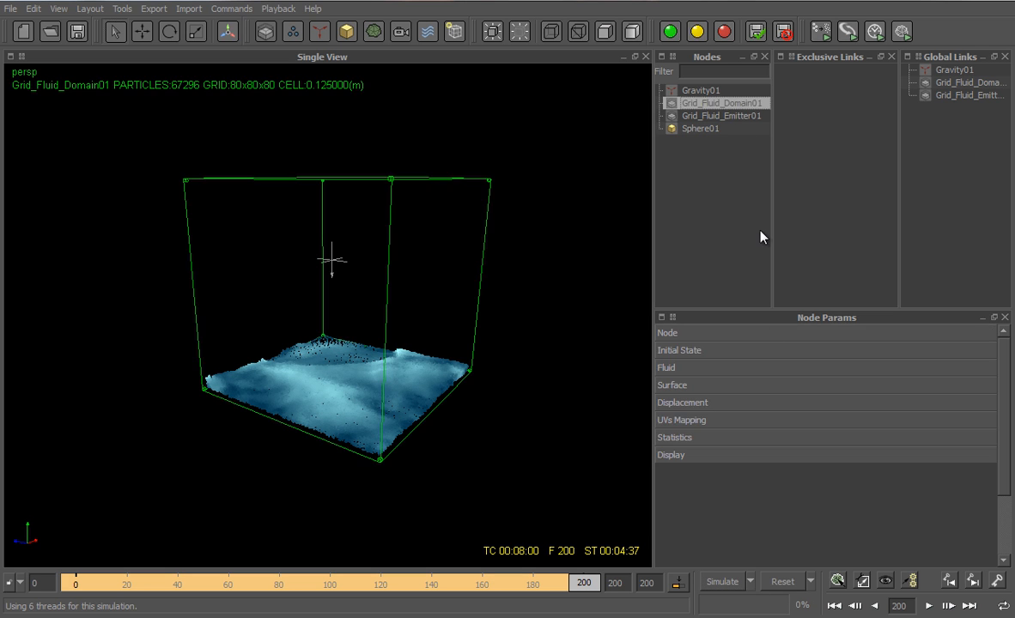
pyautogui.click(689, 457)
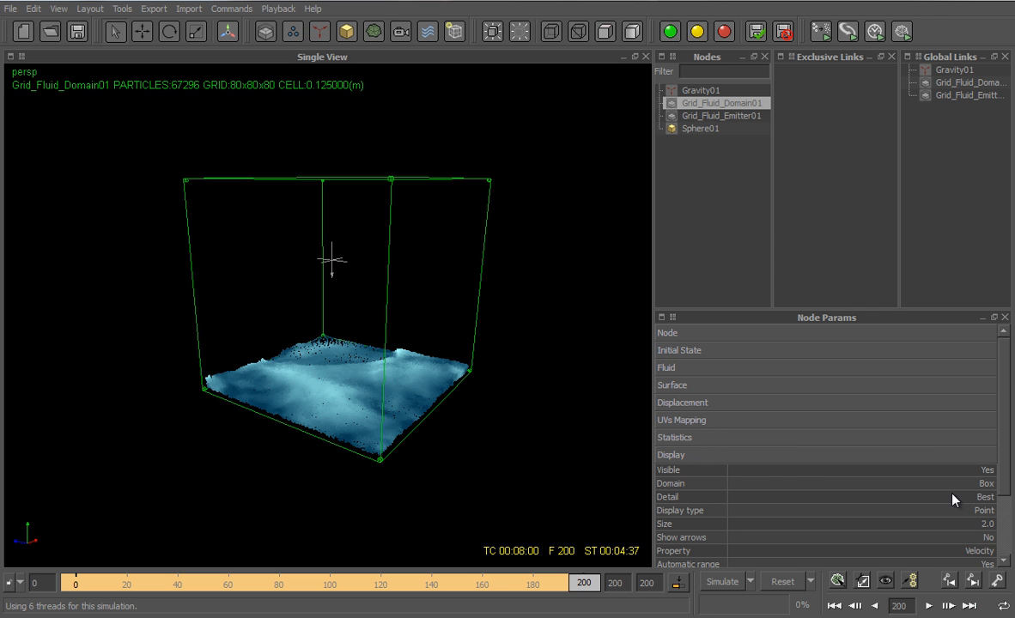
pyautogui.click(987, 486)
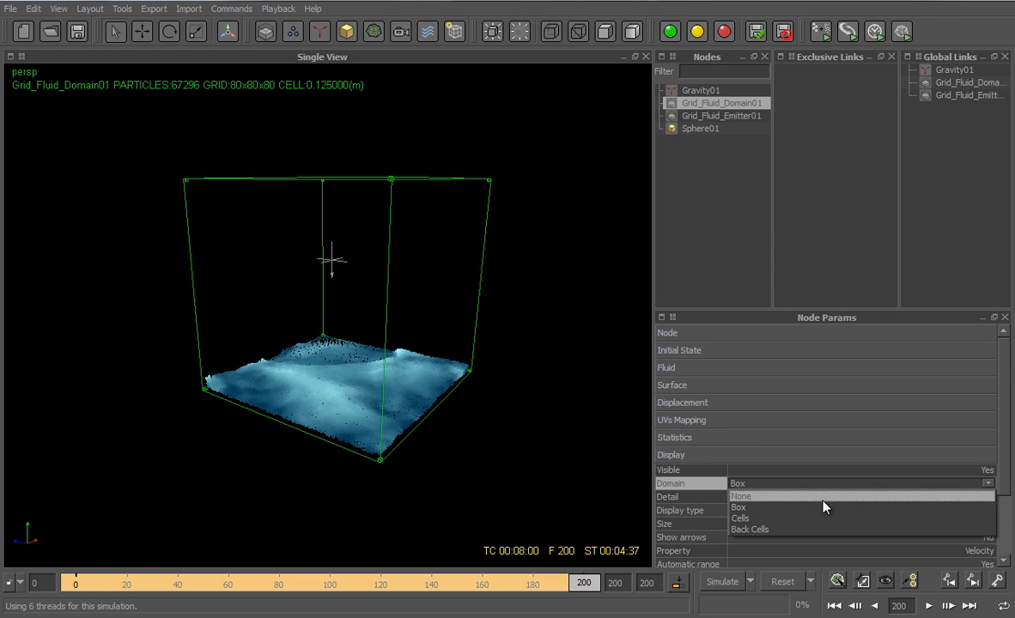
pyautogui.click(823, 505)
# Return to frame 0, generate a video preview of the simulation and play it
pyautogui.click(833, 606)
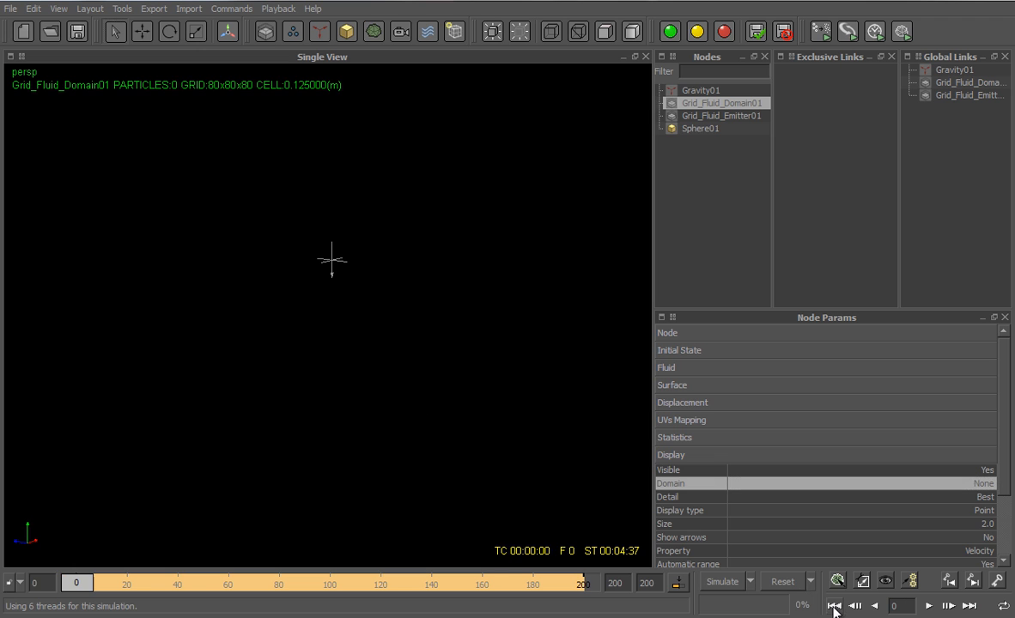
pyautogui.click(291, 10)
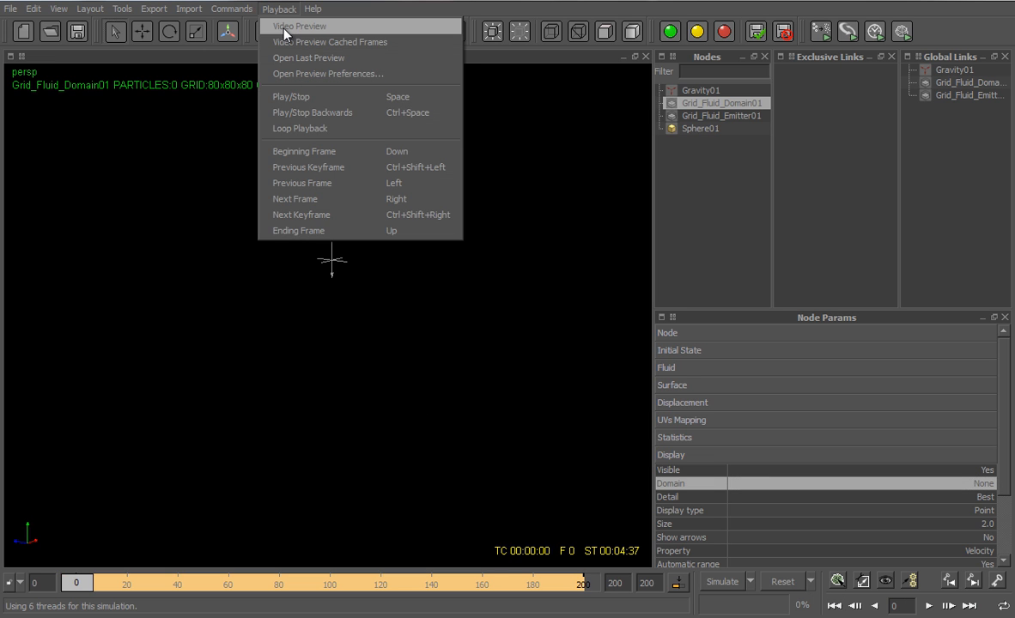
pyautogui.click(283, 28)
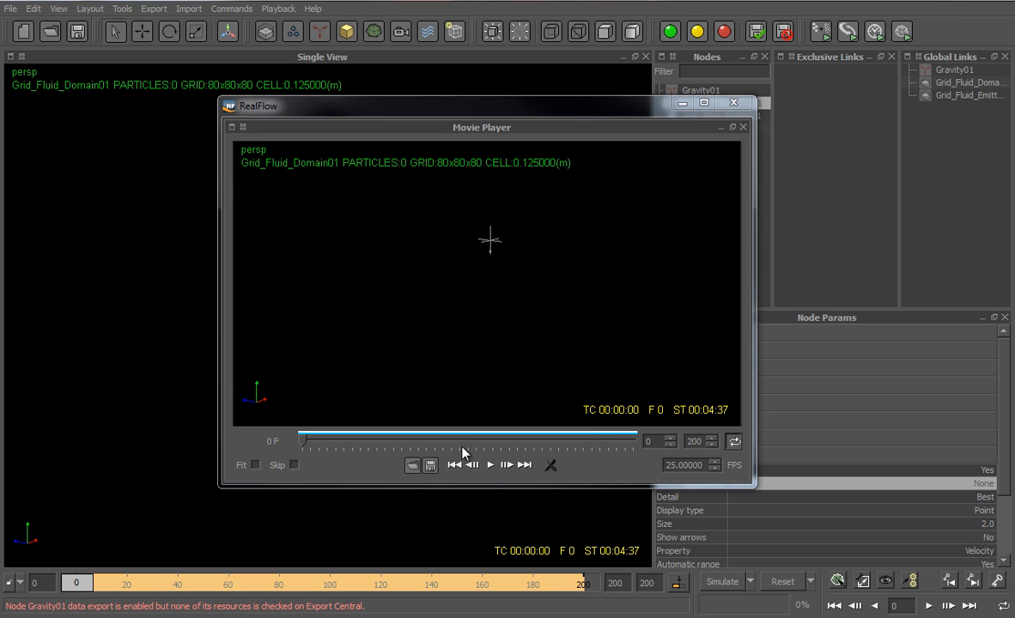
pyautogui.click(491, 465)
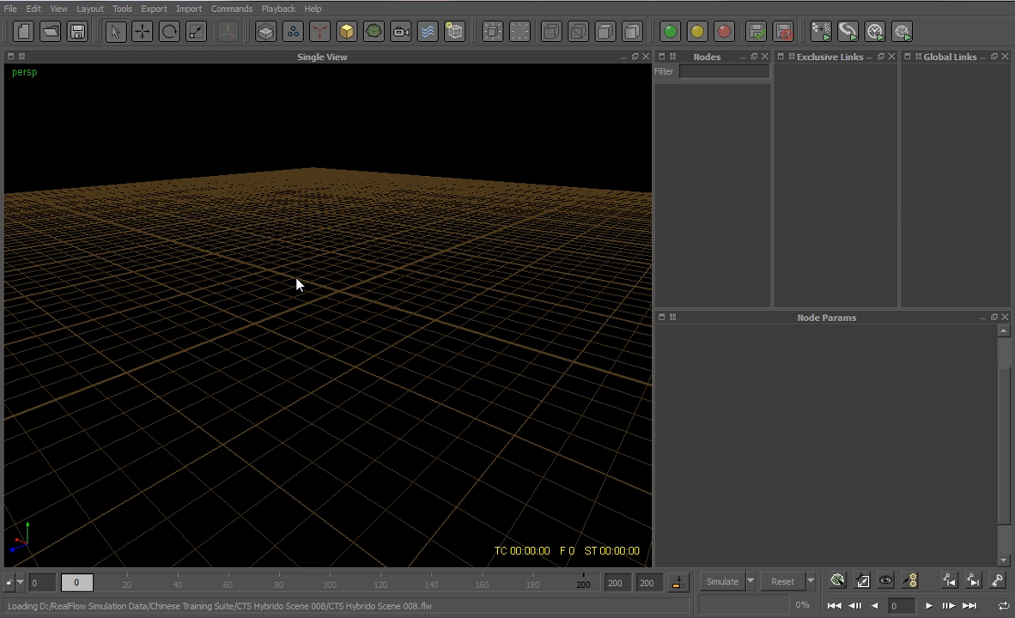
# Add a grid fluid domain to the empty CTS Hybrido Scene 008 and collapse its display parameters
pyautogui.click(265, 31)
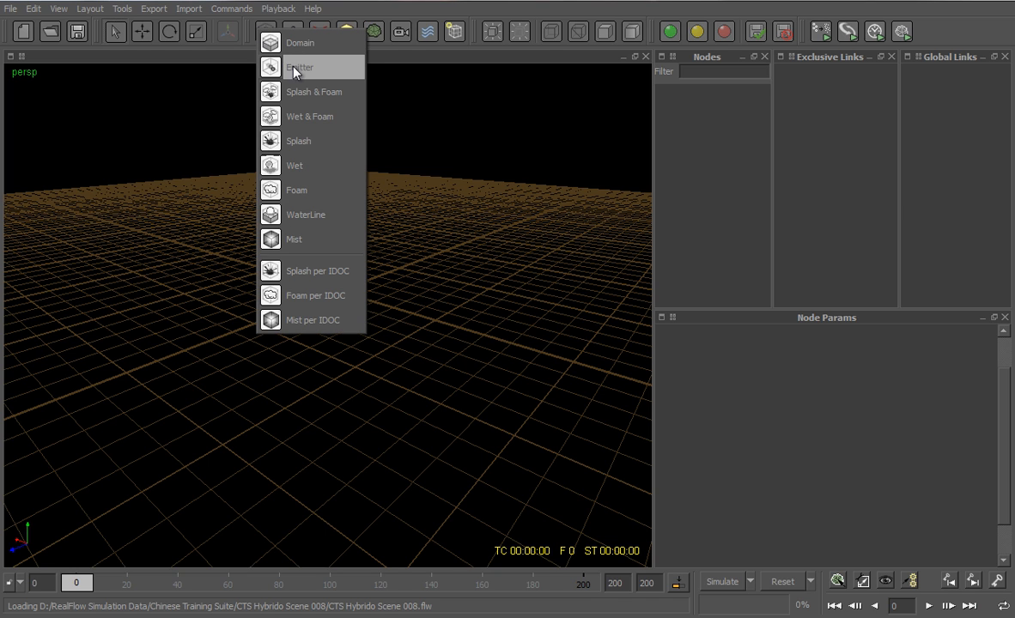
pyautogui.click(287, 48)
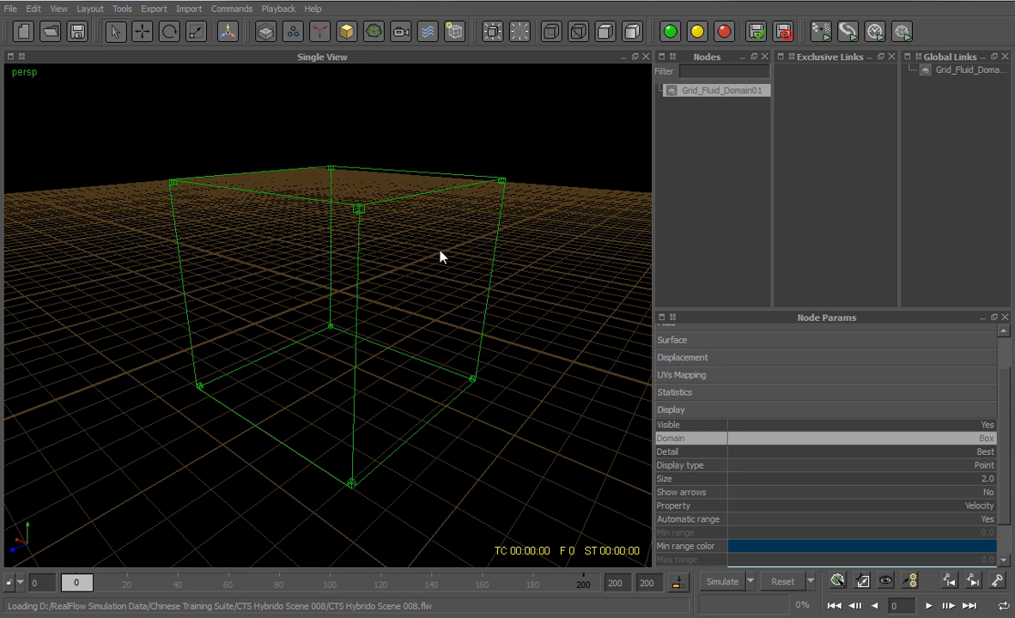
pyautogui.click(696, 410)
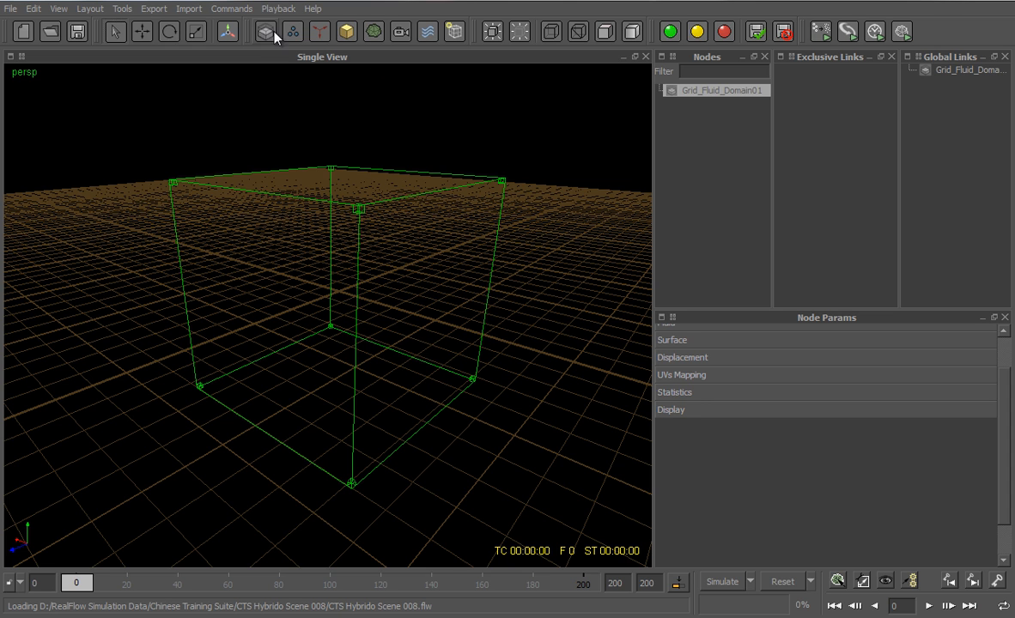
# Import the rock objects from Rocks.sd in the scene's objects folder
pyautogui.click(188, 9)
pyautogui.click(180, 23)
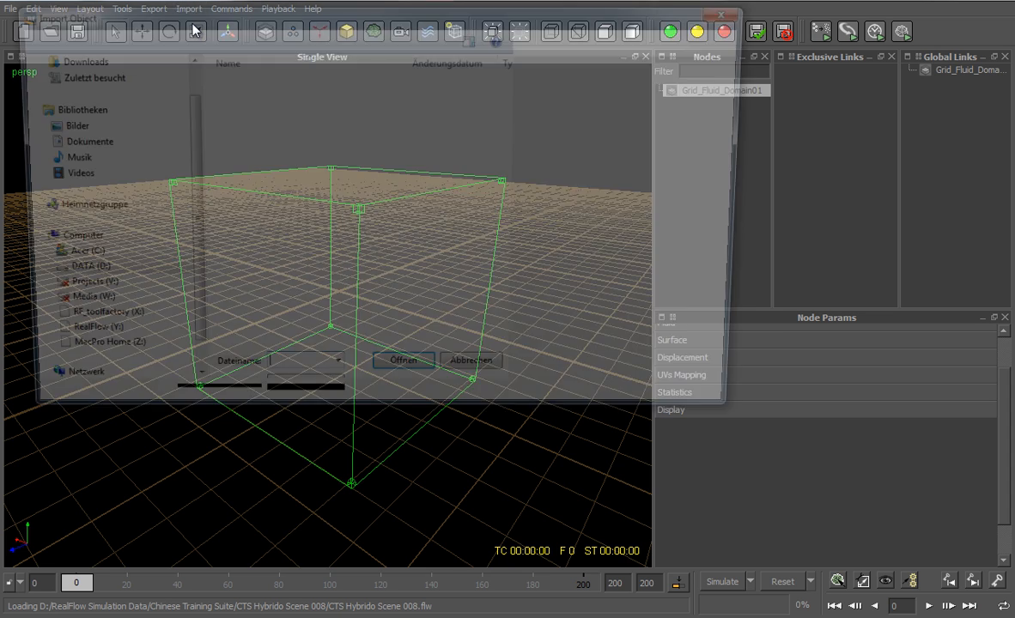
pyautogui.click(243, 128)
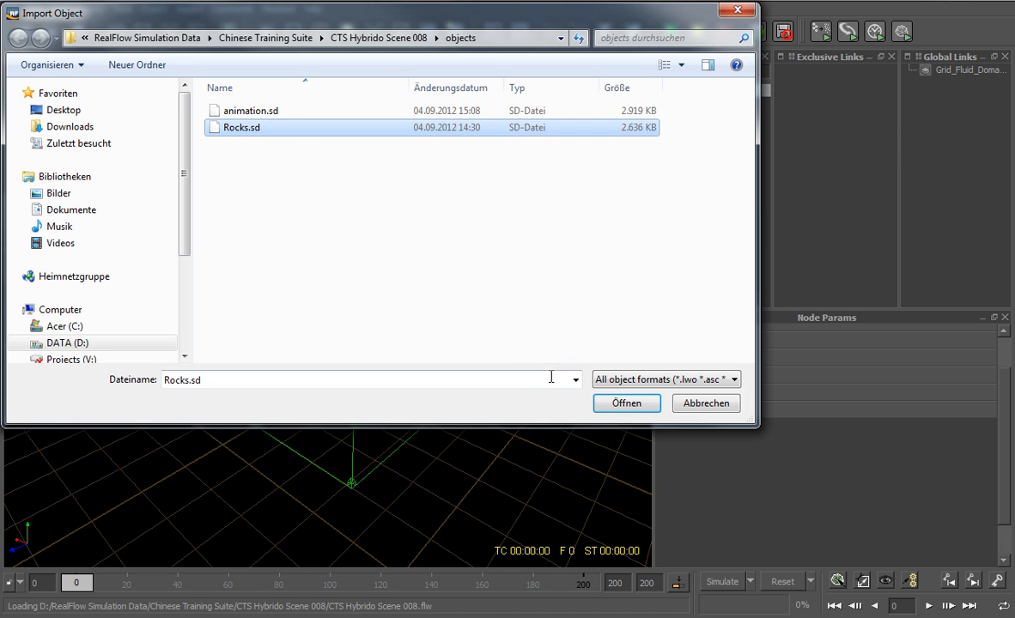
pyautogui.click(616, 403)
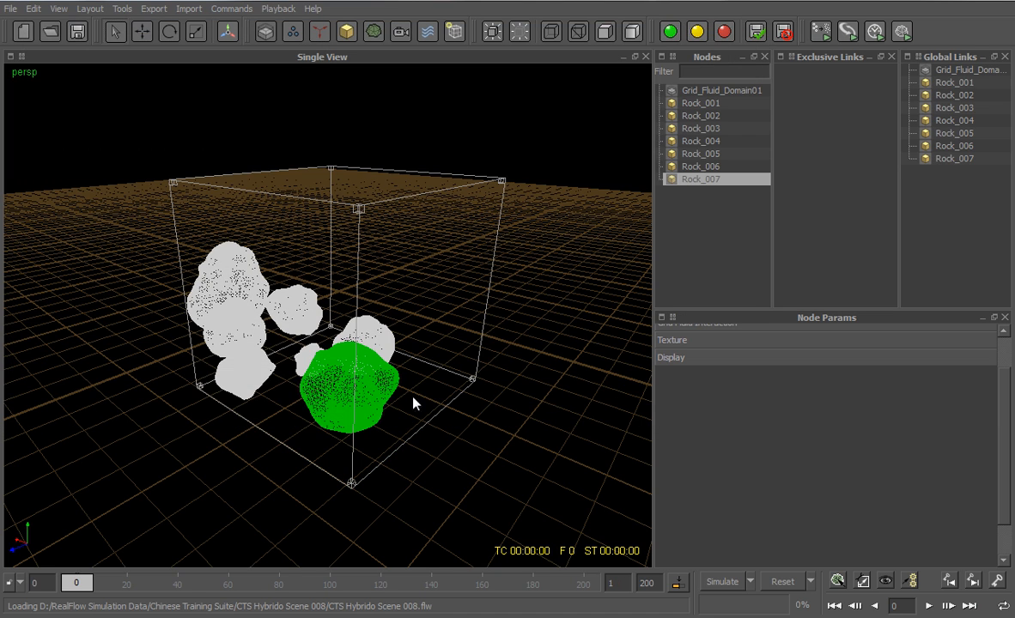
# Group Rock_001 through Rock_007 and name the group Rocks
pyautogui.keyDown('alt'); pyautogui.moveTo(348, 405); pyautogui.dragTo(402, 358); pyautogui.keyUp('alt')
pyautogui.click(684, 103)
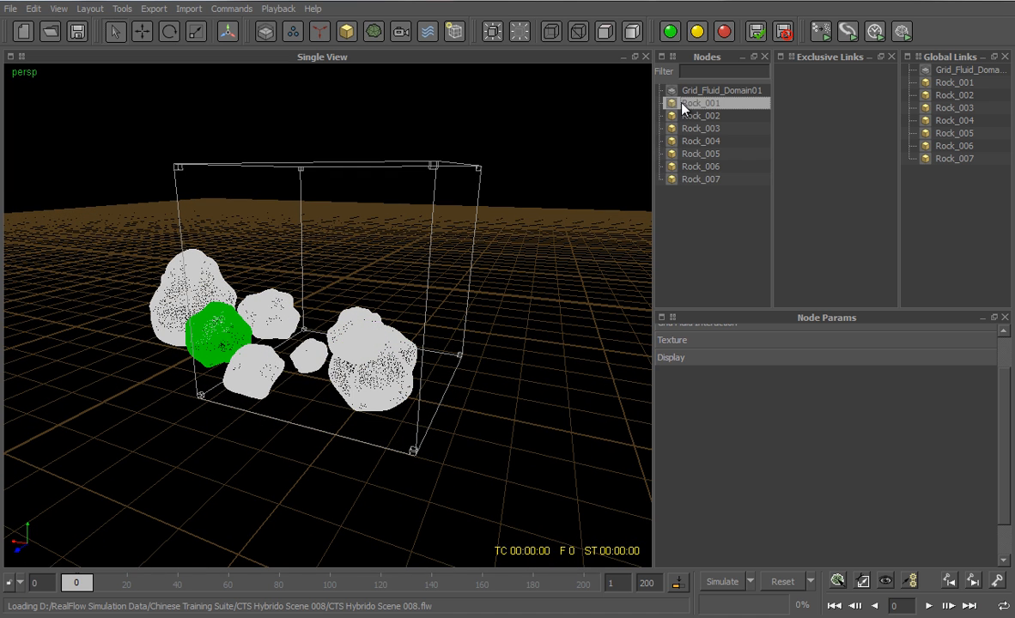
pyautogui.keyDown('shift'); pyautogui.click(685, 179); pyautogui.keyUp('shift')
pyautogui.rightClick(685, 182)
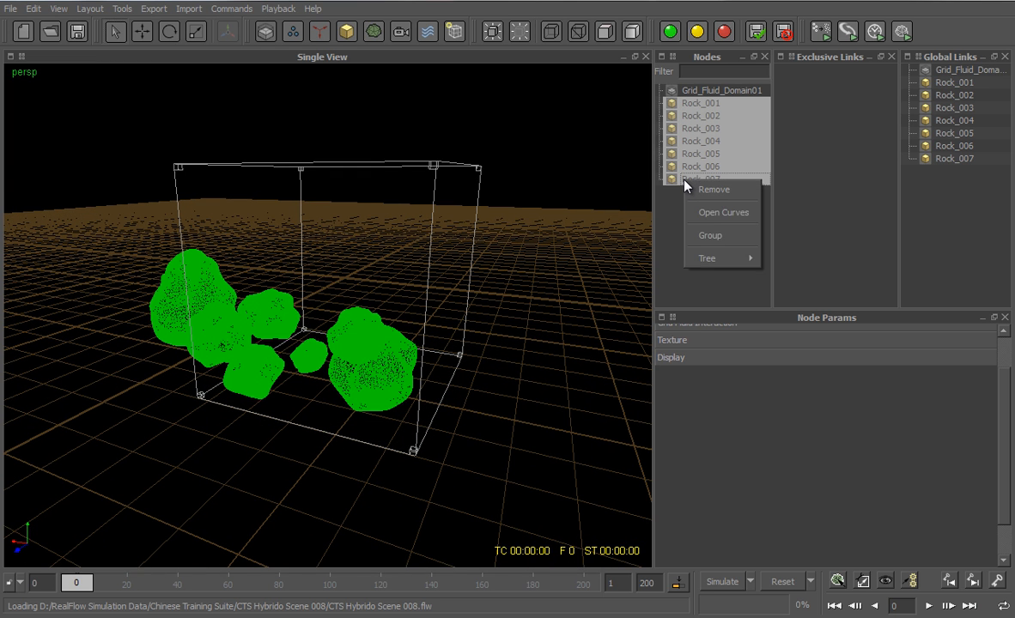
pyautogui.click(712, 235)
pyautogui.click(702, 104)
pyautogui.rightClick(702, 104)
pyautogui.click(707, 113)
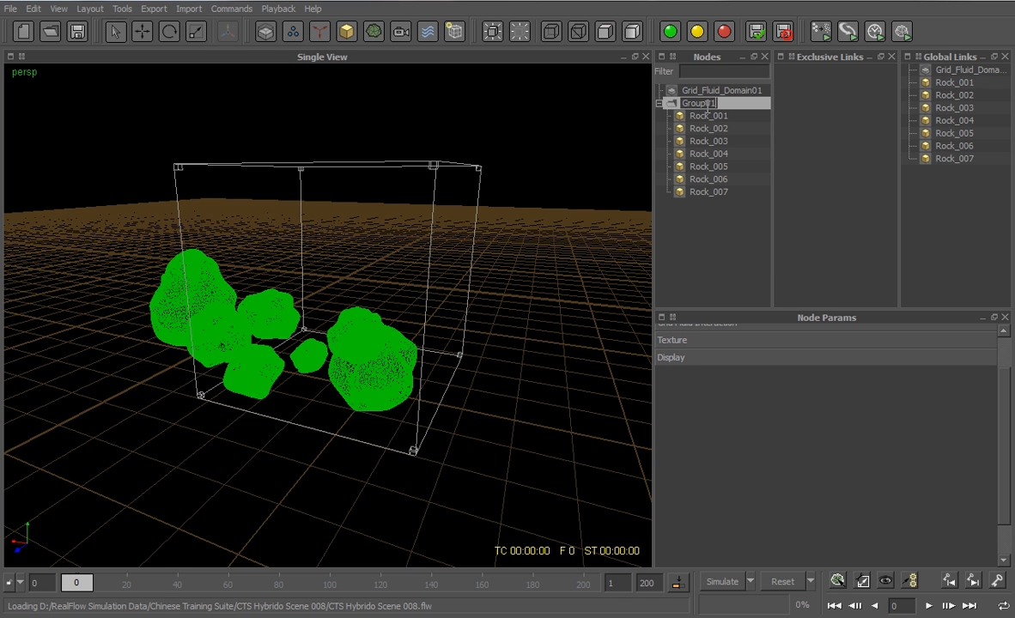
pyautogui.write('Rocks')
pyautogui.press('Return')
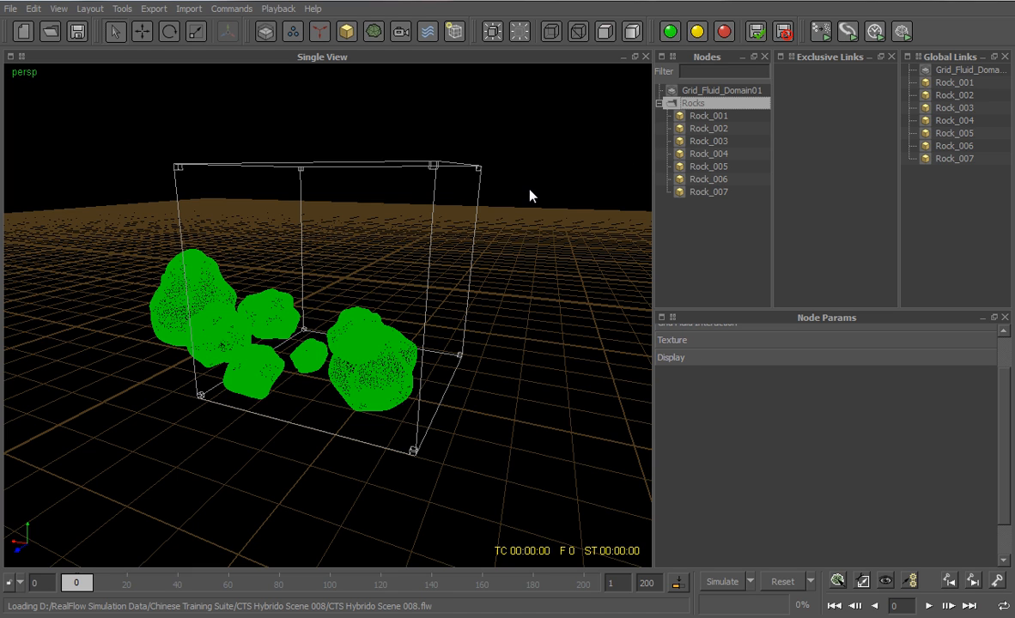
# Display the rocks as shaded surfaces and set the Rocks group's grid fluid raster mode to Static
pyautogui.scroll(2, 925, 463)
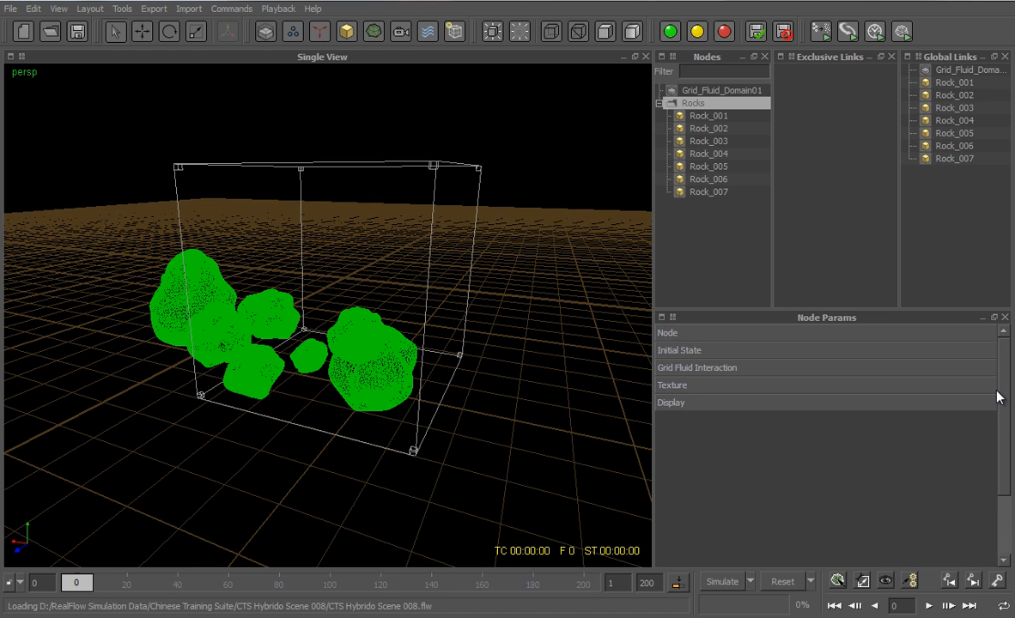
pyautogui.click(601, 32)
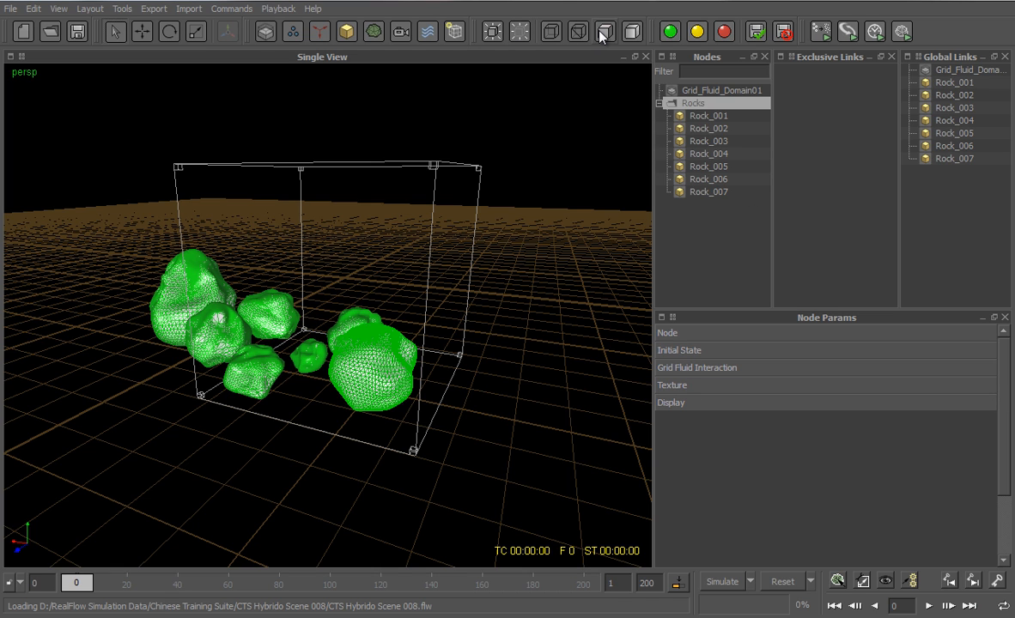
pyautogui.click(715, 369)
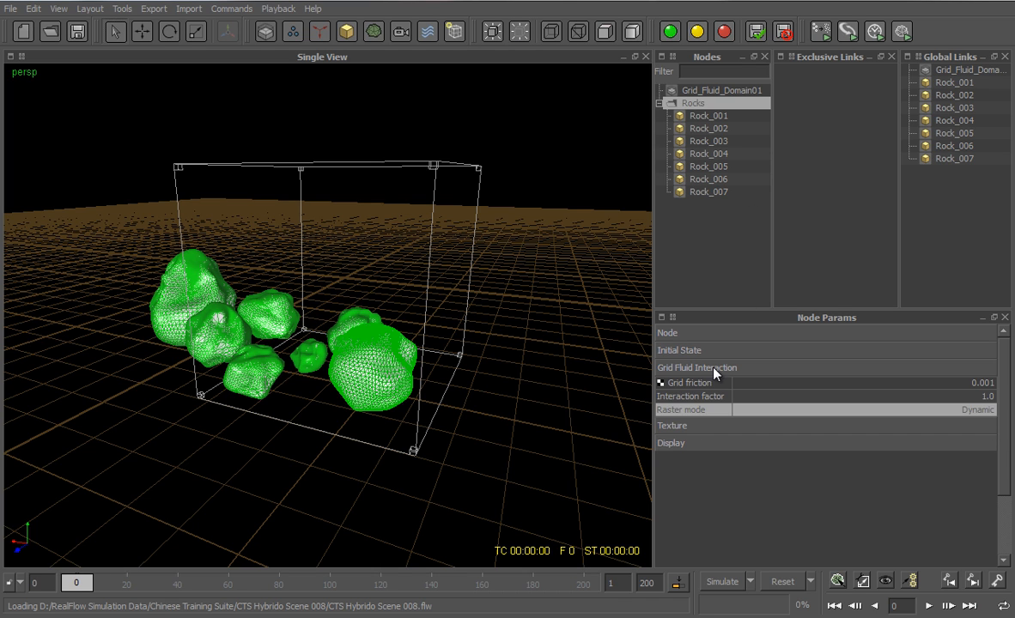
pyautogui.click(988, 410)
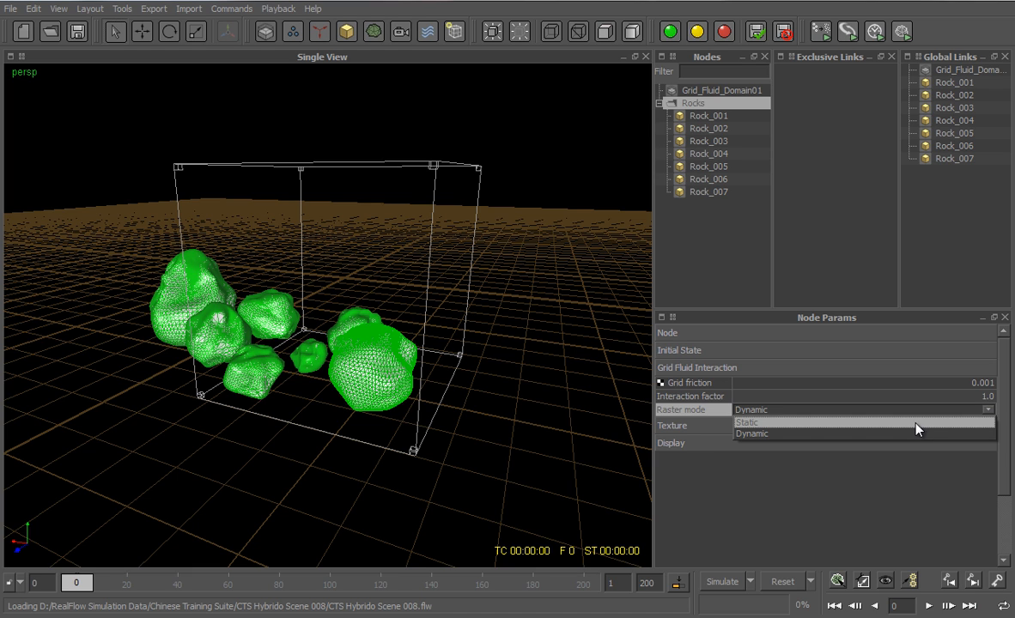
pyautogui.click(916, 423)
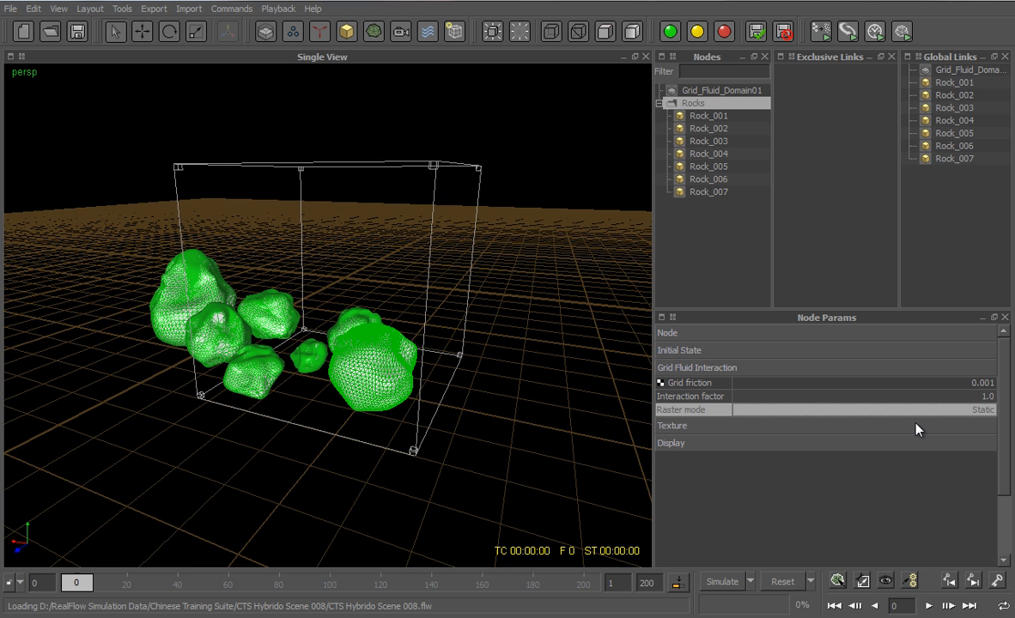
pyautogui.click(831, 367)
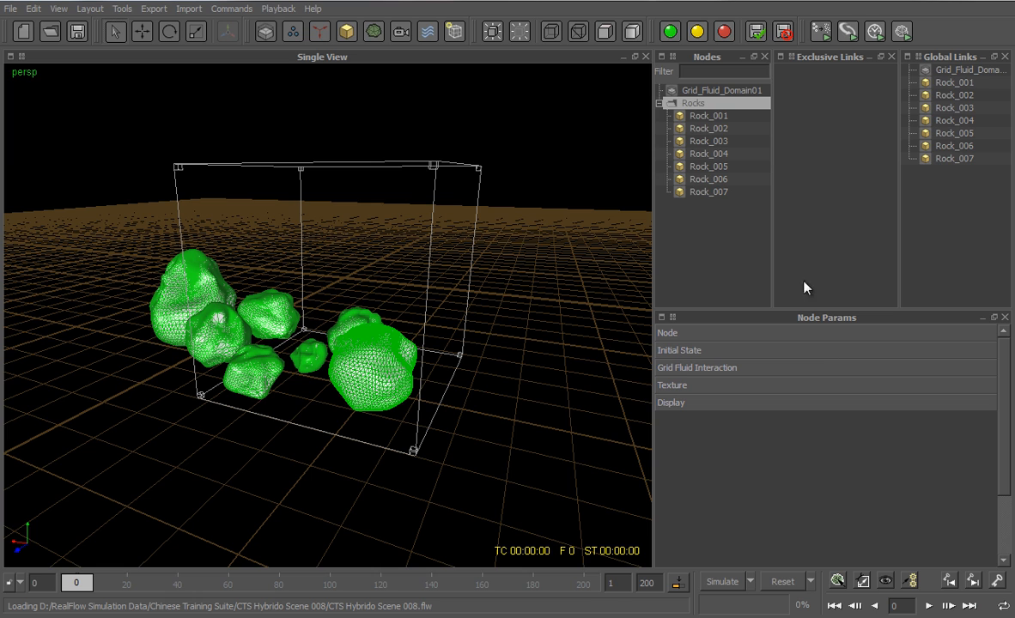
# Set the fluid domain's X scale to 25 and frame the whole domain in the perspective view
pyautogui.click(698, 90)
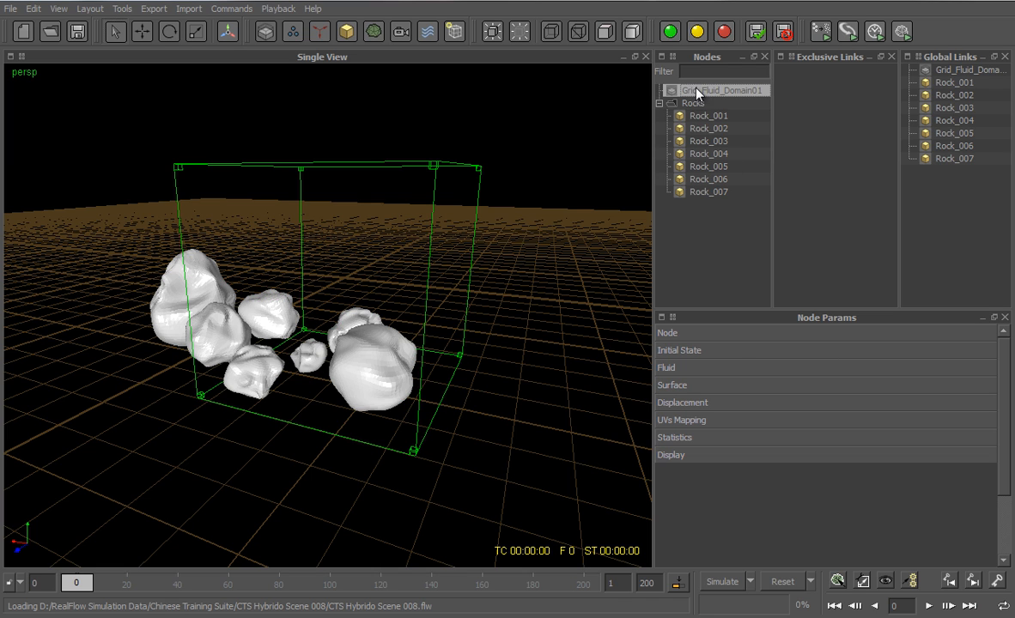
pyautogui.click(765, 334)
pyautogui.doubleClick(791, 388)
pyautogui.write('2')
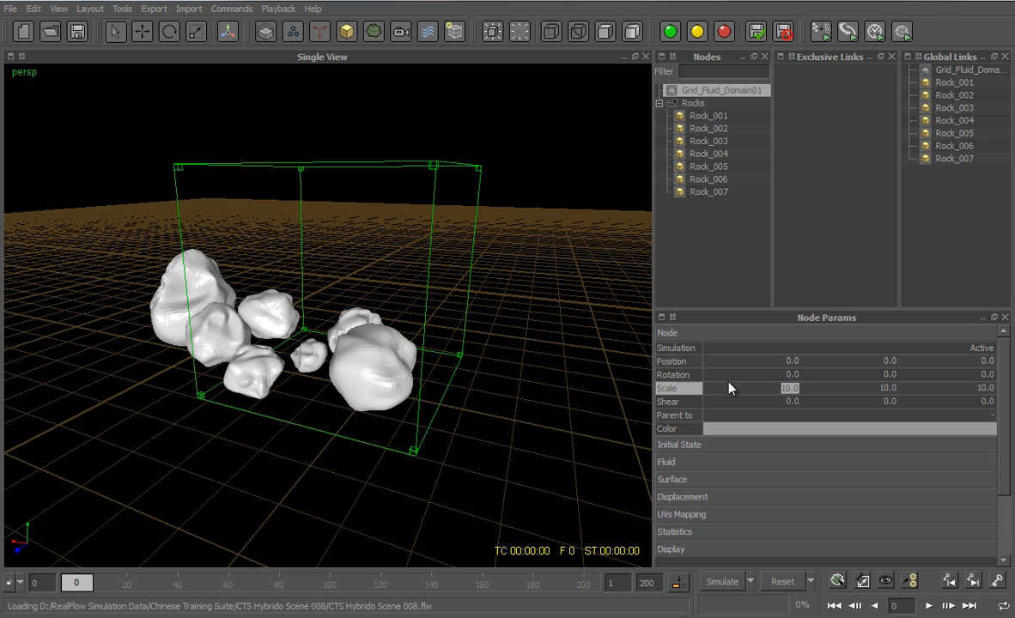
pyautogui.write('5')
pyautogui.press('Return')
pyautogui.scroll(-5, 386, 361)
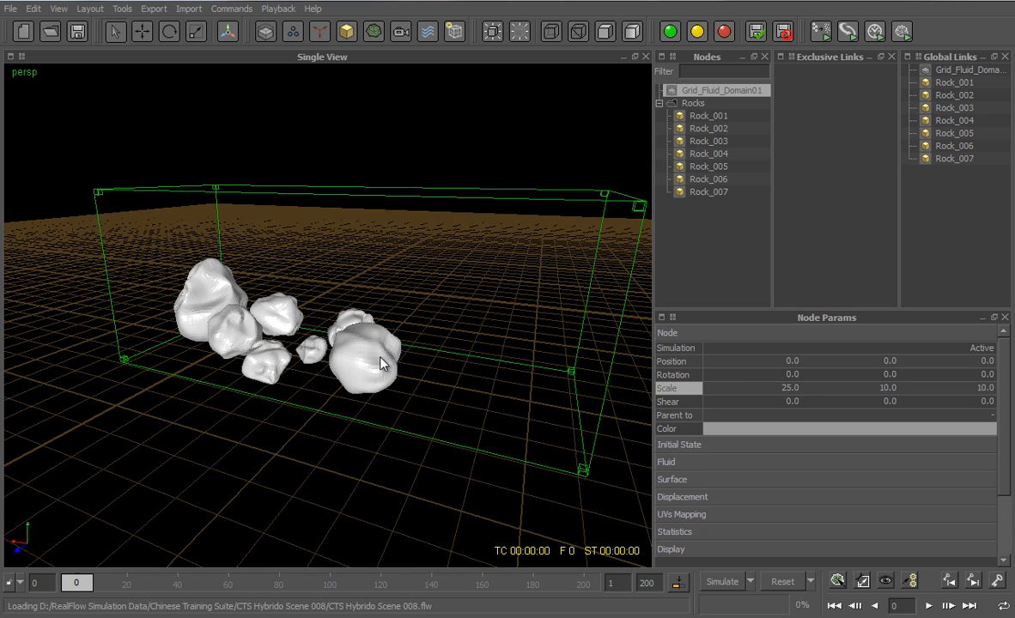
pyautogui.keyDown('alt'); pyautogui.moveTo(377, 375); pyautogui.dragTo(335, 348, button='middle'); pyautogui.keyUp('alt')
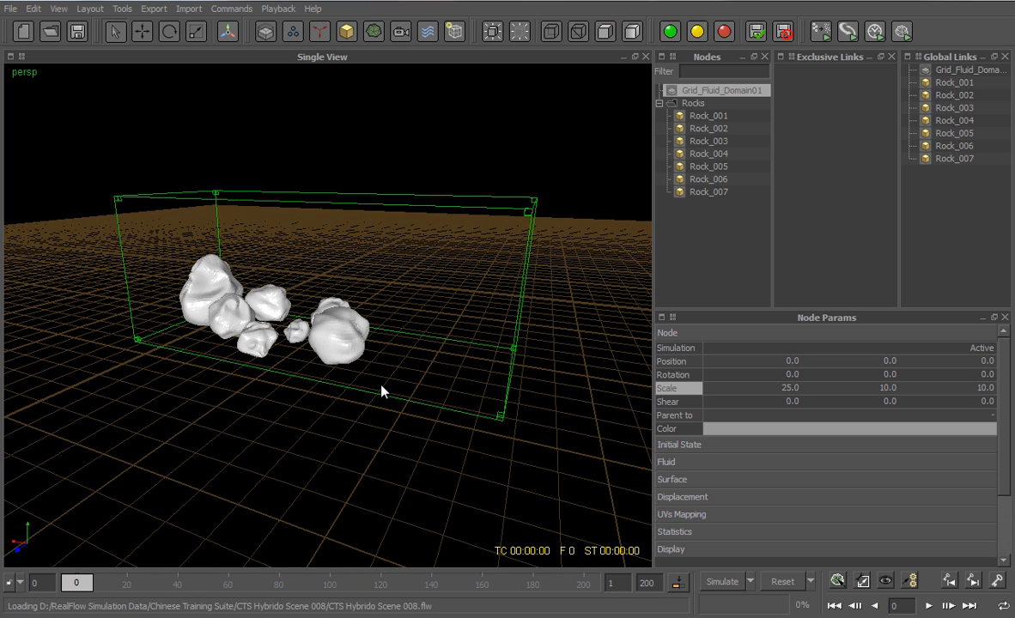
# Add a cube and move it in the front view to the rock-free end of the domain, lower toward the floor
pyautogui.click(348, 32)
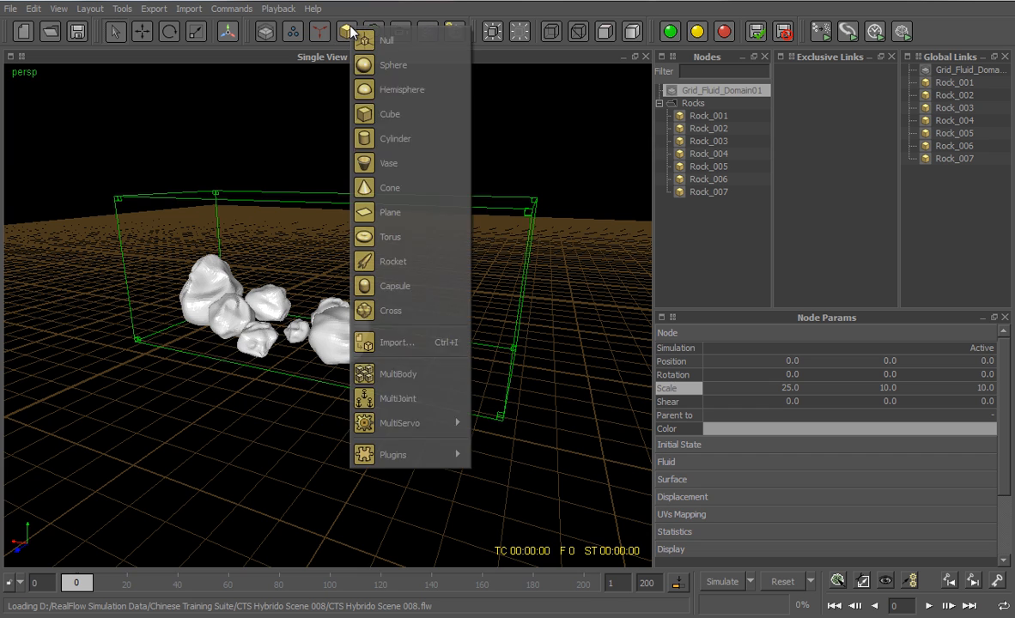
pyautogui.click(367, 115)
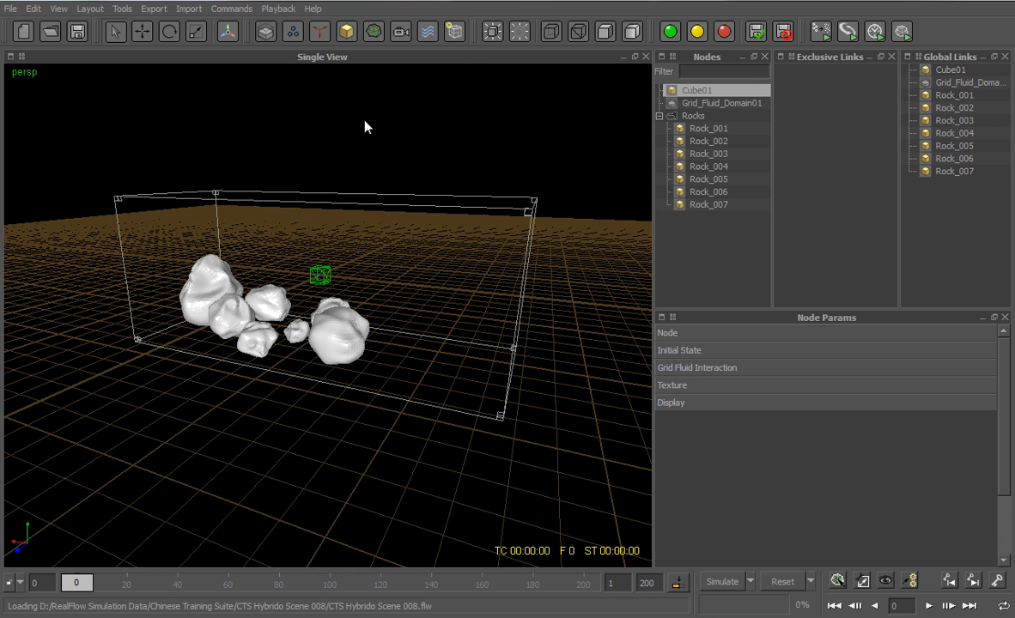
pyautogui.press('2')
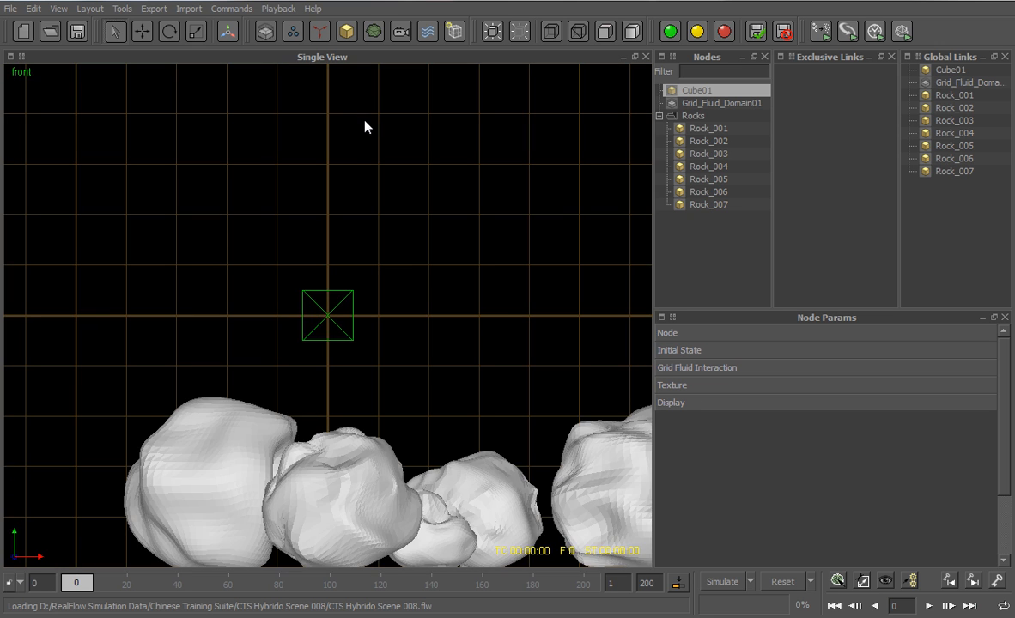
pyautogui.scroll(-3, 389, 188)
pyautogui.scroll(-2, 387, 221)
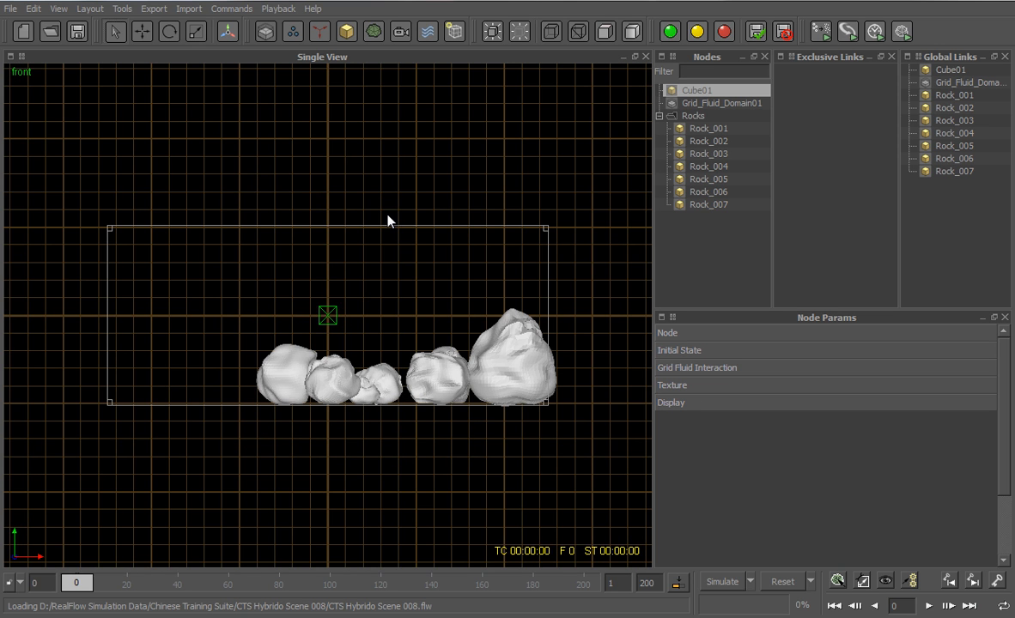
pyautogui.click(141, 32)
pyautogui.moveTo(401, 316); pyautogui.dragTo(245, 317)
pyautogui.moveTo(171, 243); pyautogui.dragTo(171, 280)
# Scale the cube wider and taller in the front view, and stretch it to nearly the domain's full depth in the top view
pyautogui.click(196, 32)
pyautogui.moveTo(243, 352); pyautogui.dragTo(341, 350)
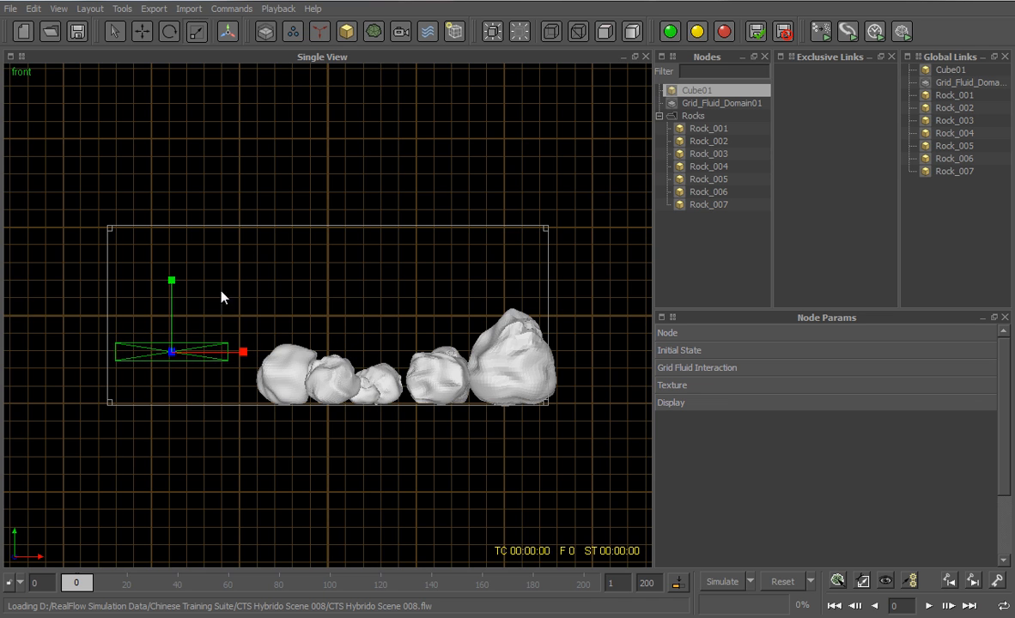
pyautogui.moveTo(171, 281)
pyautogui.mouseDown()
pyautogui.moveTo(171, 263)
pyautogui.moveTo(171, 281)
pyautogui.mouseUp()
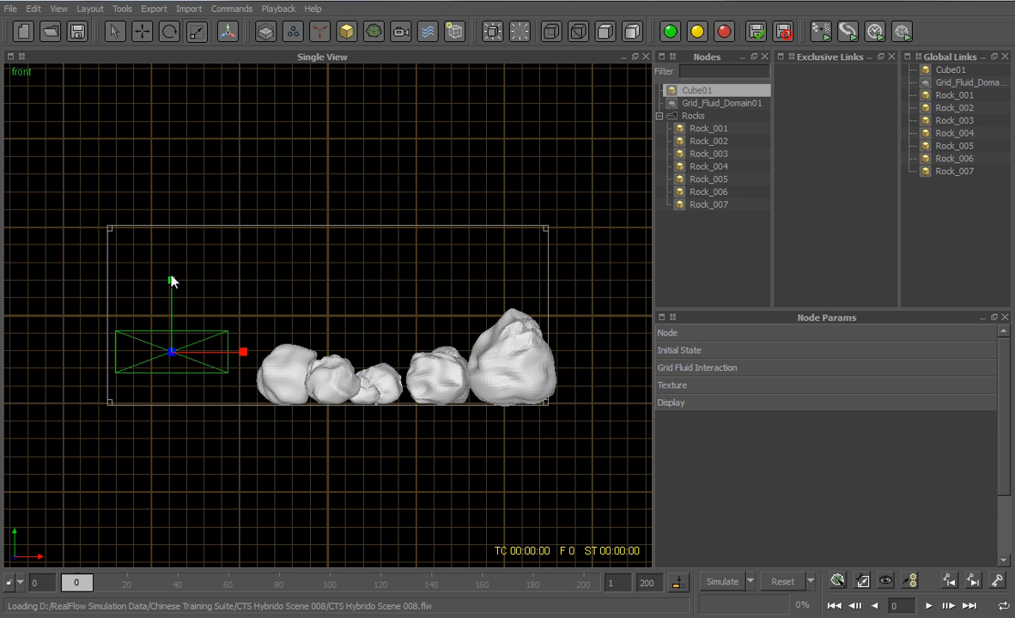
pyautogui.press('1')
pyautogui.scroll(-4, 180, 285)
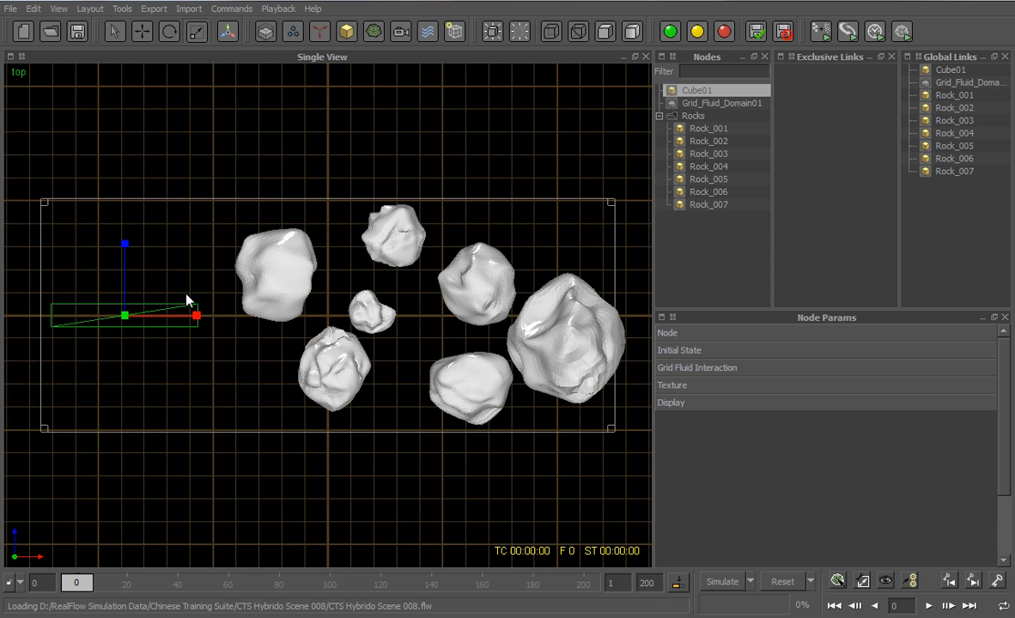
pyautogui.moveTo(175, 244); pyautogui.dragTo(170, 97)
pyautogui.press('w')
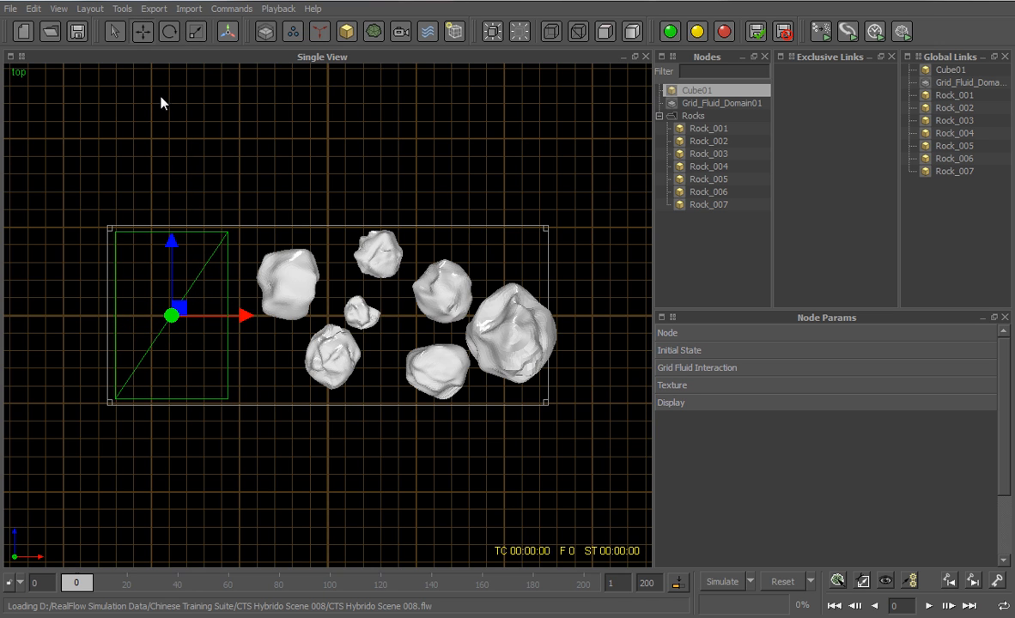
# Move the cube slightly toward the domain's rock-free end, lower it nearer the floor, and make it slightly taller
pyautogui.moveTo(251, 320); pyautogui.dragTo(248, 318)
pyautogui.press('2')
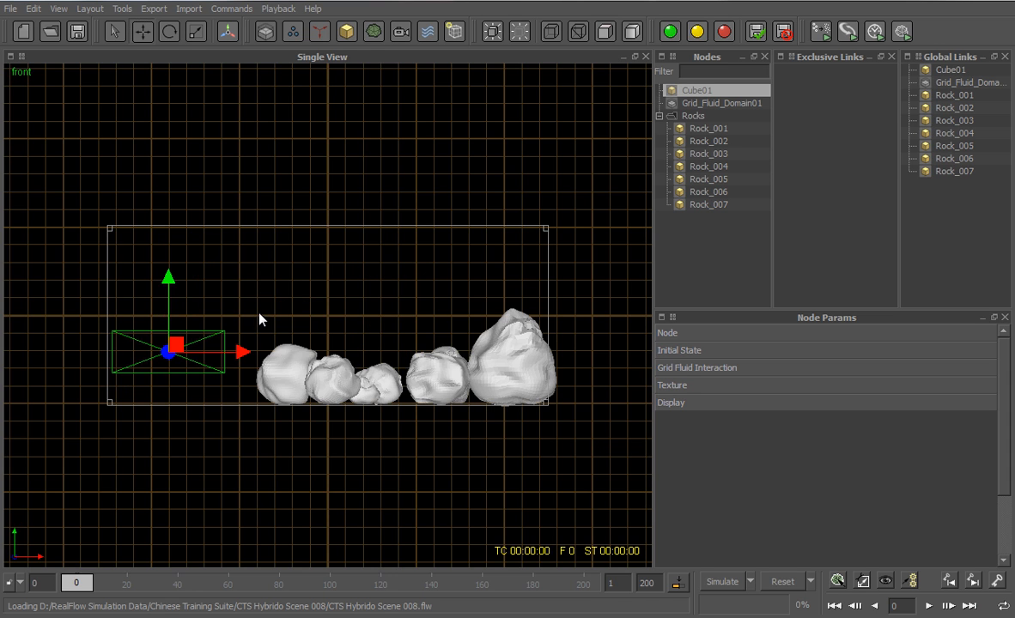
pyautogui.moveTo(167, 276); pyautogui.dragTo(169, 294)
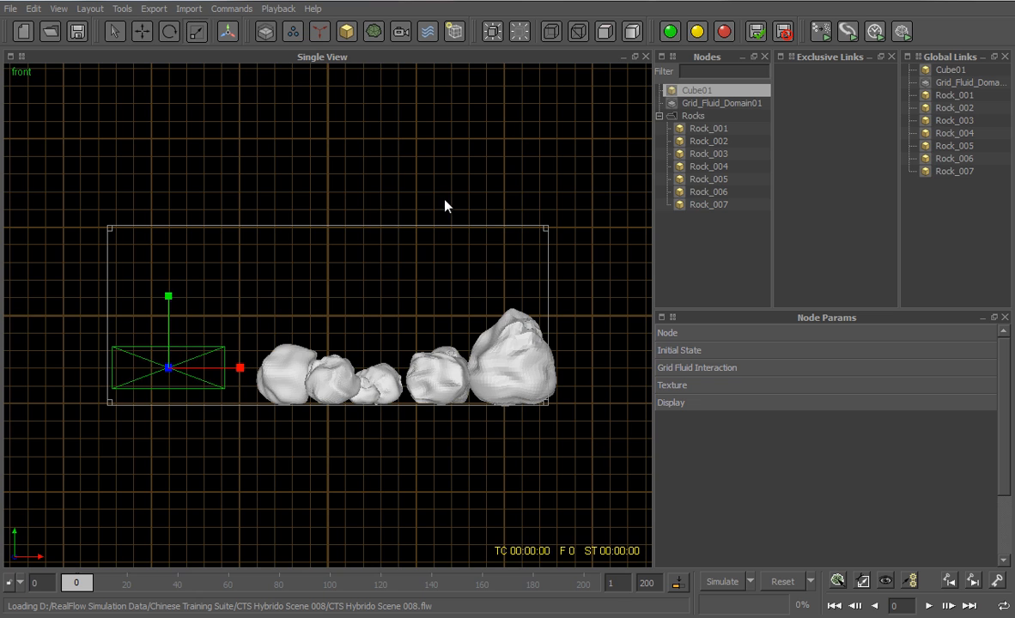
pyautogui.moveTo(168, 295); pyautogui.dragTo(170, 292)
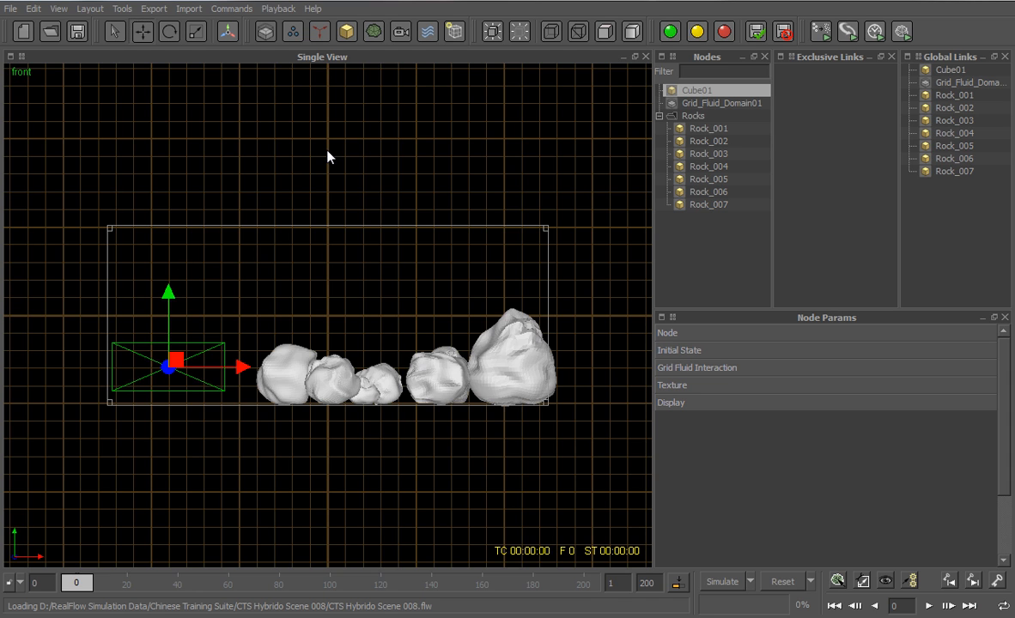
# Rename the cube as Emitter Object
pyautogui.rightClick(693, 96)
pyautogui.click(701, 97)
pyautogui.write('Emitter Object')
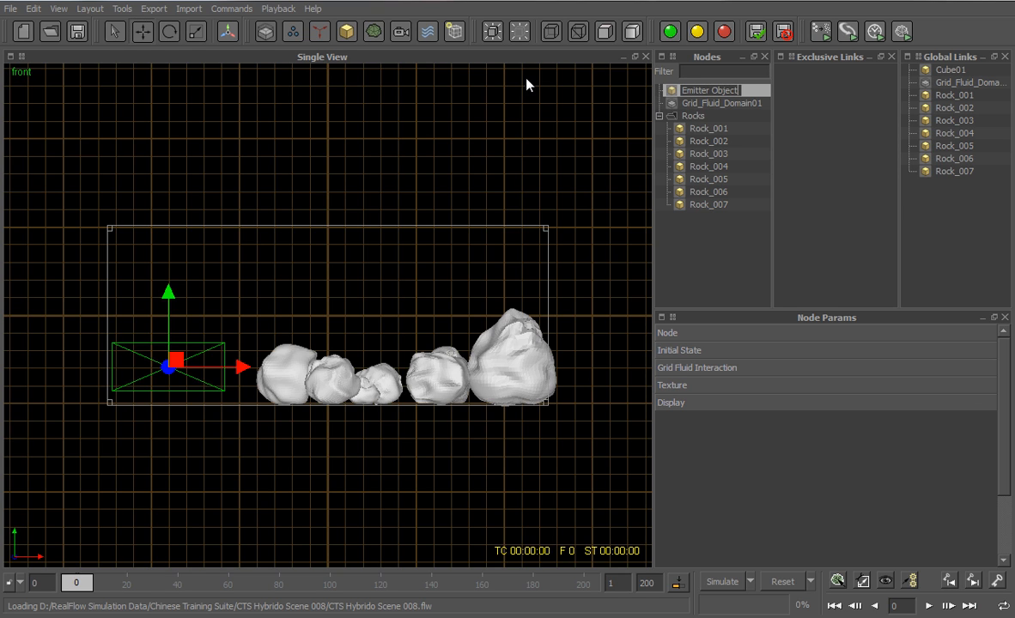
pyautogui.press('Return')
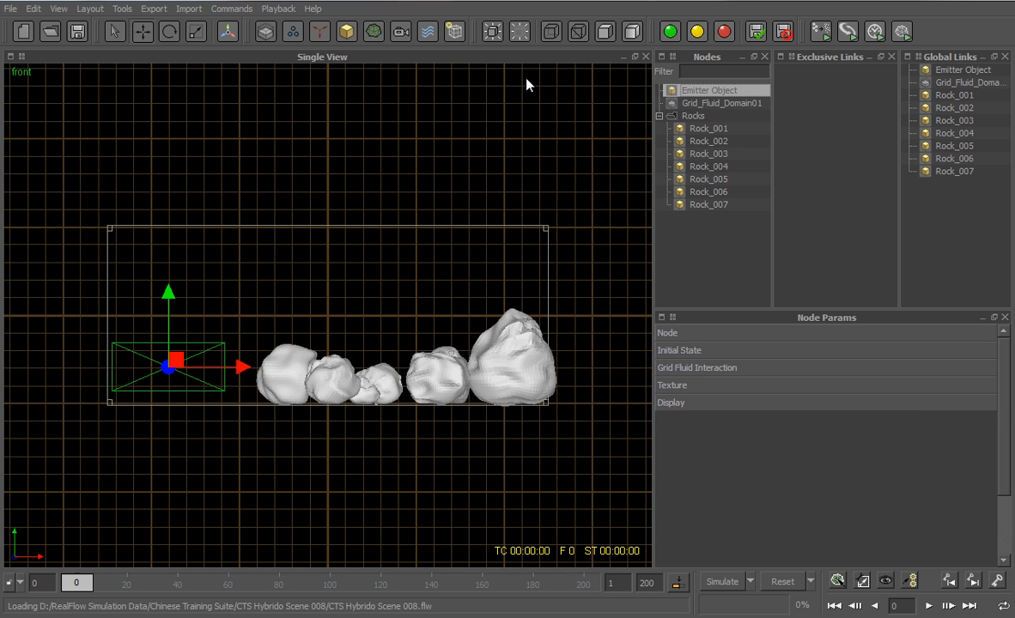
# Add a grid fluid emitter sourced from Emitter Object, with initial speed 1.0 and jittering 1.0
pyautogui.click(271, 32)
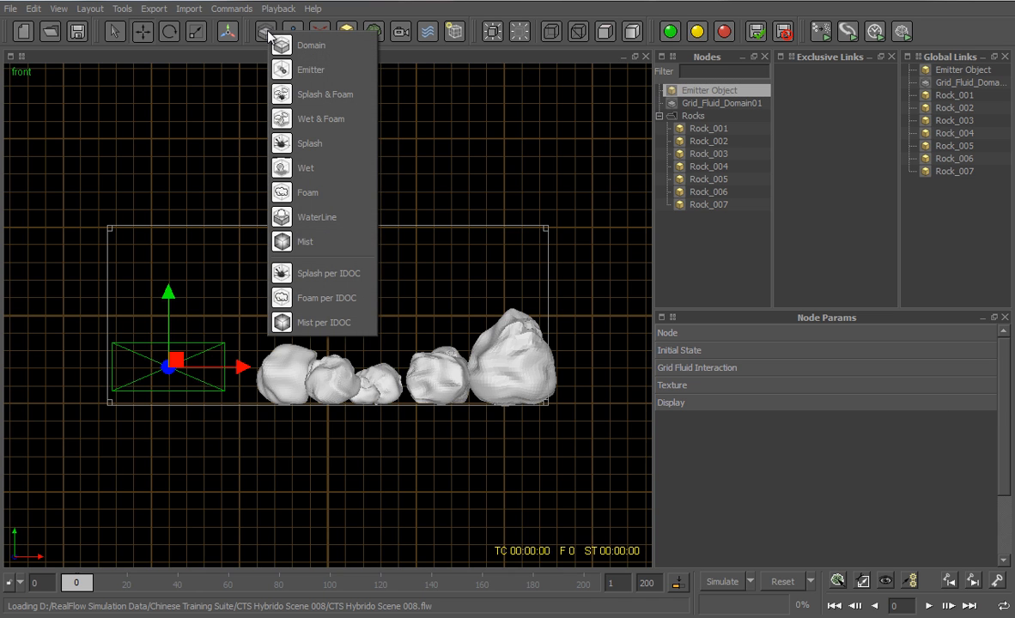
pyautogui.click(279, 73)
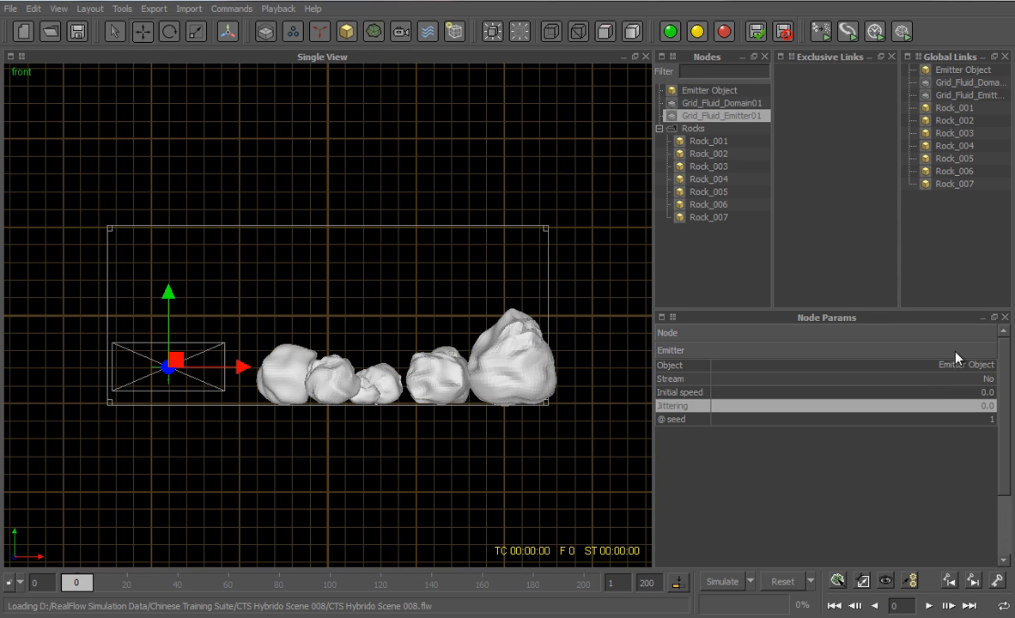
pyautogui.click(885, 391)
pyautogui.write('1')
pyautogui.click(930, 406)
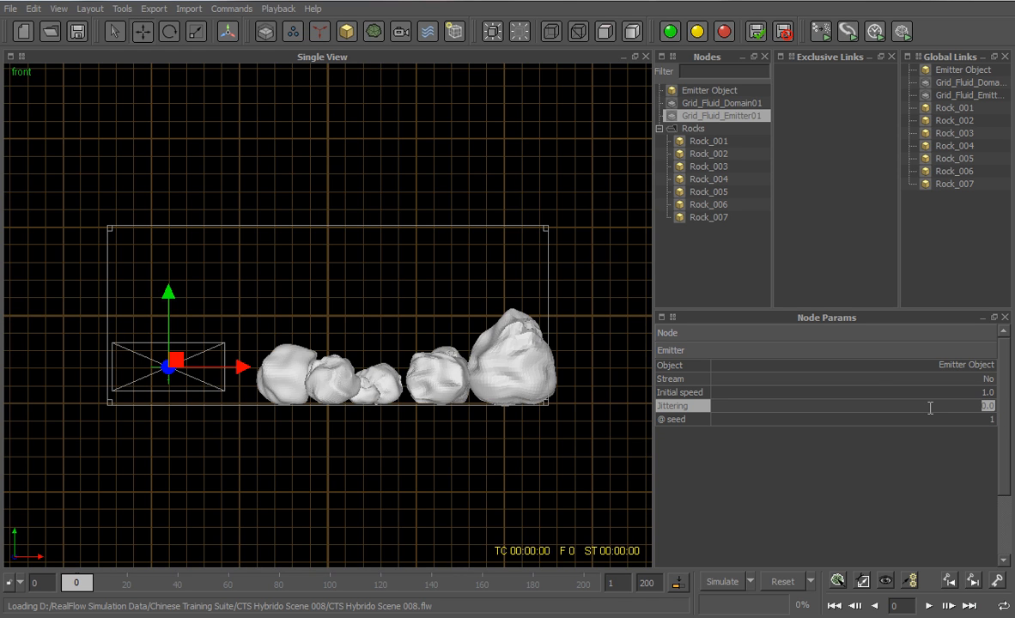
pyautogui.write('1')
pyautogui.press('Return')
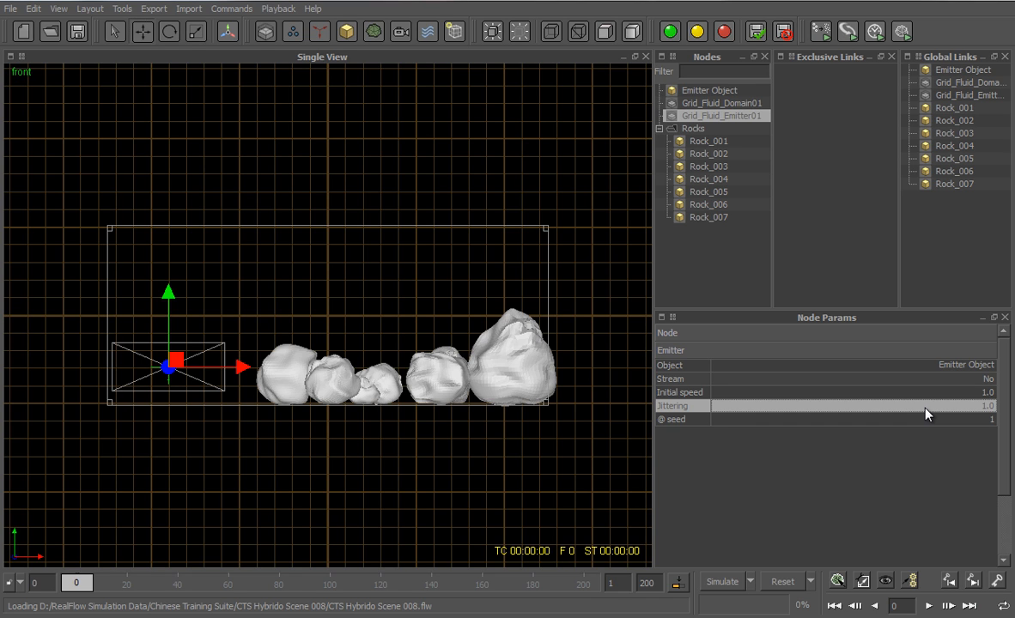
# Add a Gravity daemon and a Noise Field daemon to the scene
pyautogui.click(318, 33)
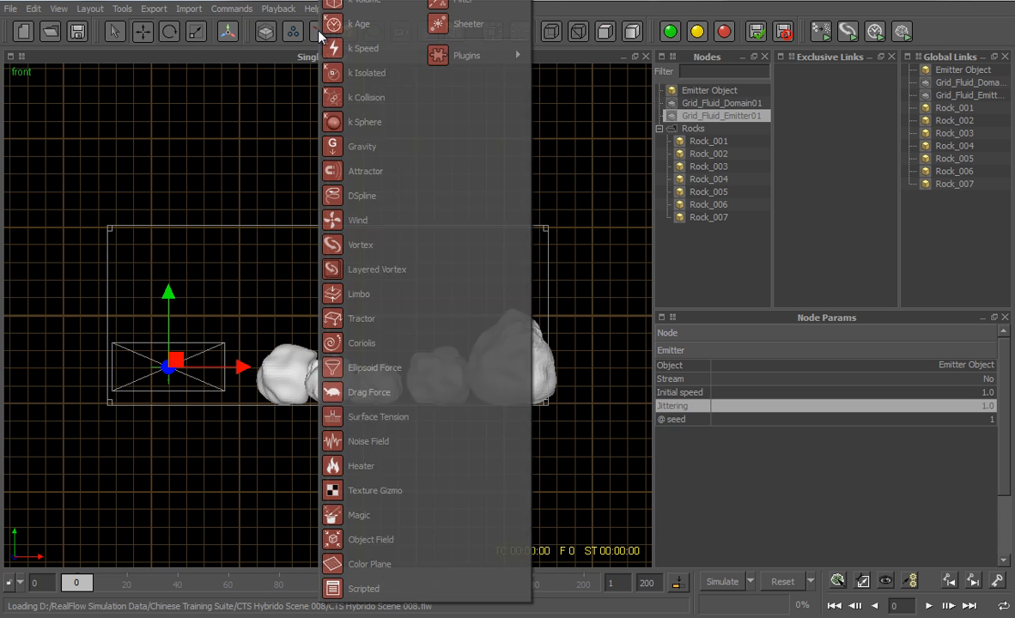
pyautogui.click(356, 152)
pyautogui.click(318, 32)
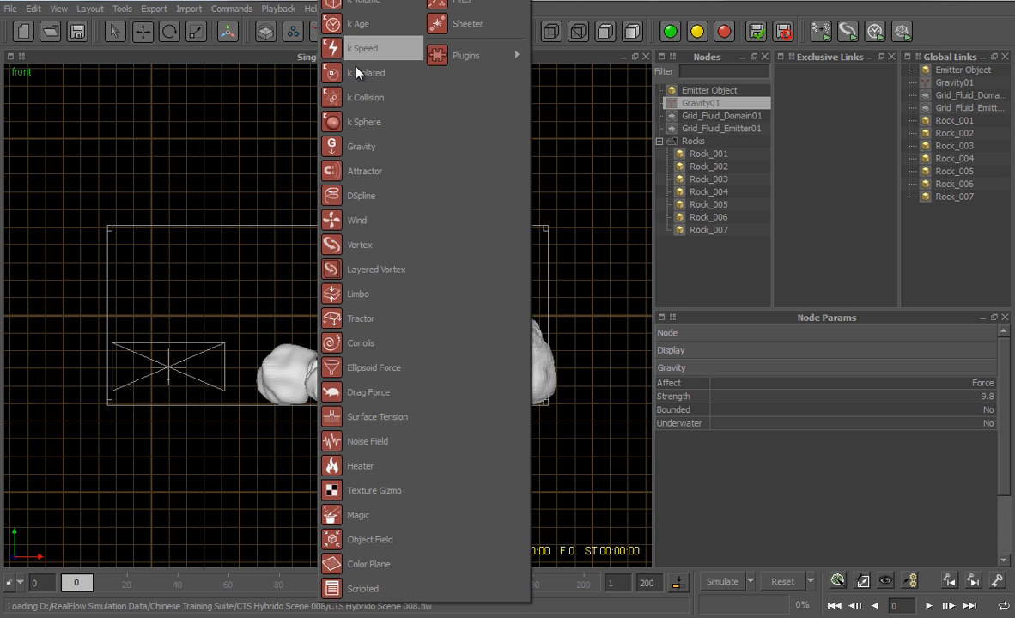
pyautogui.click(356, 443)
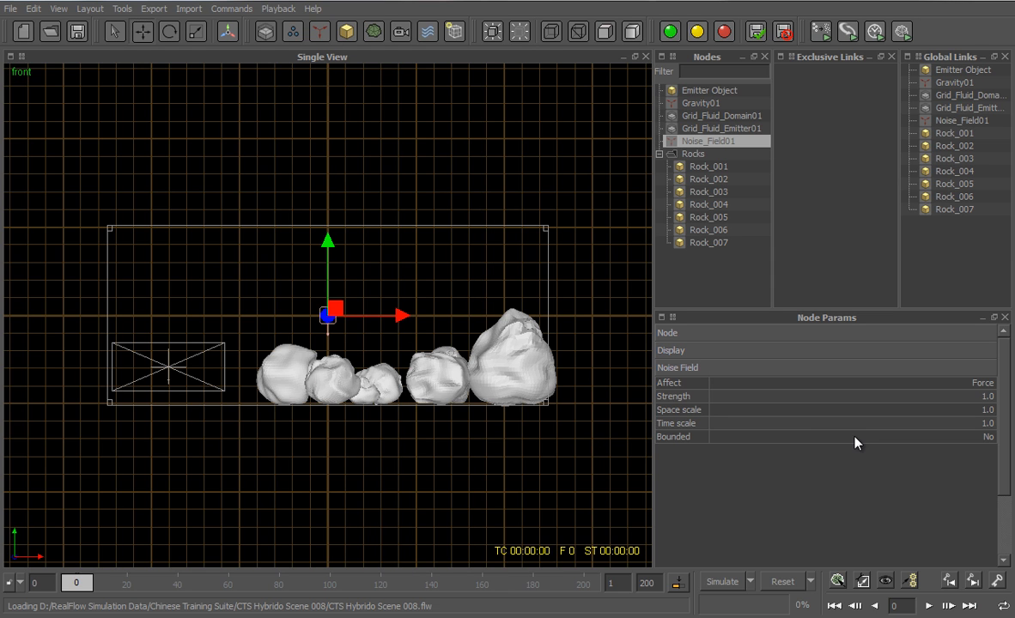
# Set the noise field's strength to 3.0 and its space scale to 2.0
pyautogui.doubleClick(916, 396)
pyautogui.write('3')
pyautogui.press('Return')
pyautogui.doubleClick(987, 411)
pyautogui.write('2')
pyautogui.press('Return')
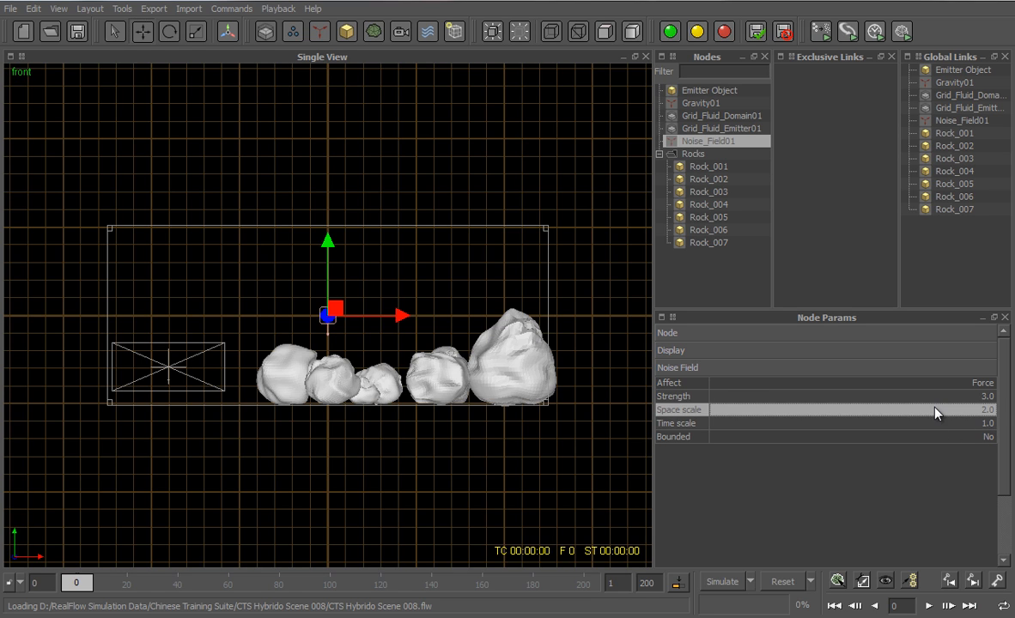
pyautogui.click(817, 372)
# Remove every node from the global links and add the fluid domain to the exclusive links
pyautogui.moveTo(955, 68); pyautogui.dragTo(957, 215)
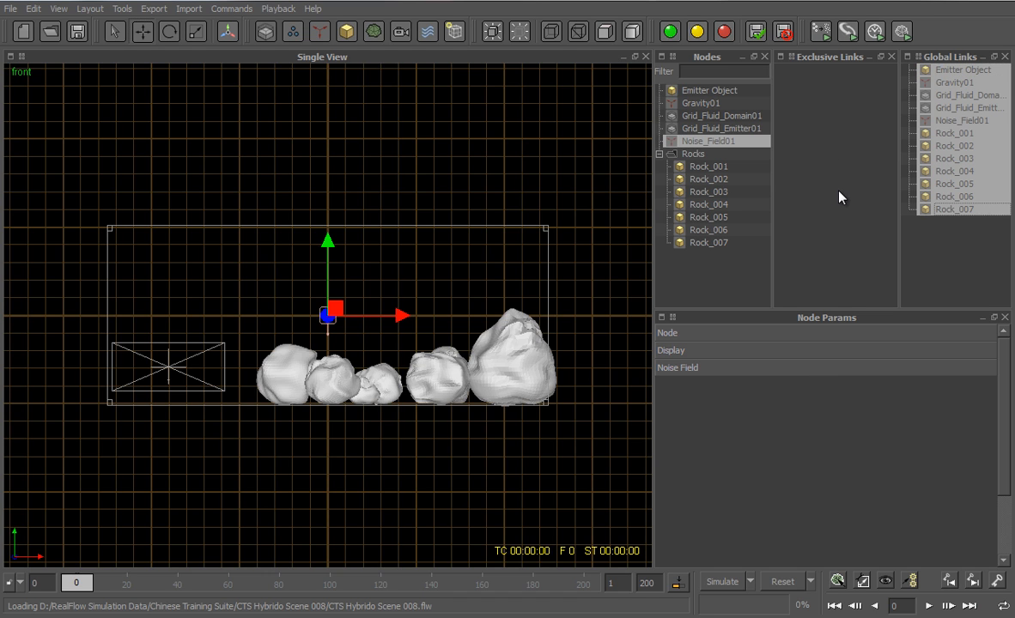
pyautogui.press('Delete')
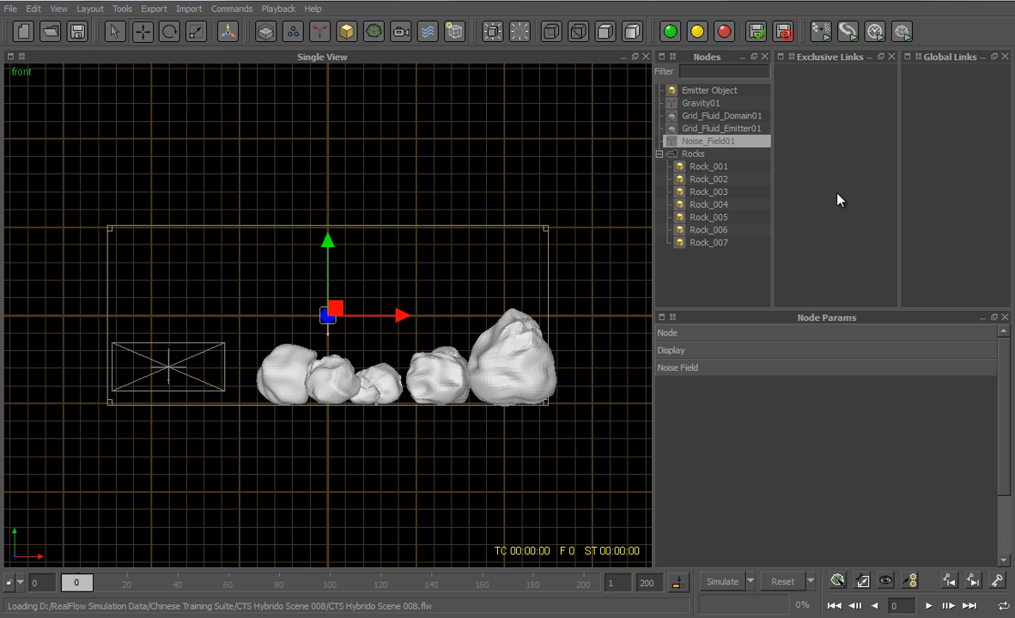
pyautogui.moveTo(687, 115); pyautogui.dragTo(800, 73)
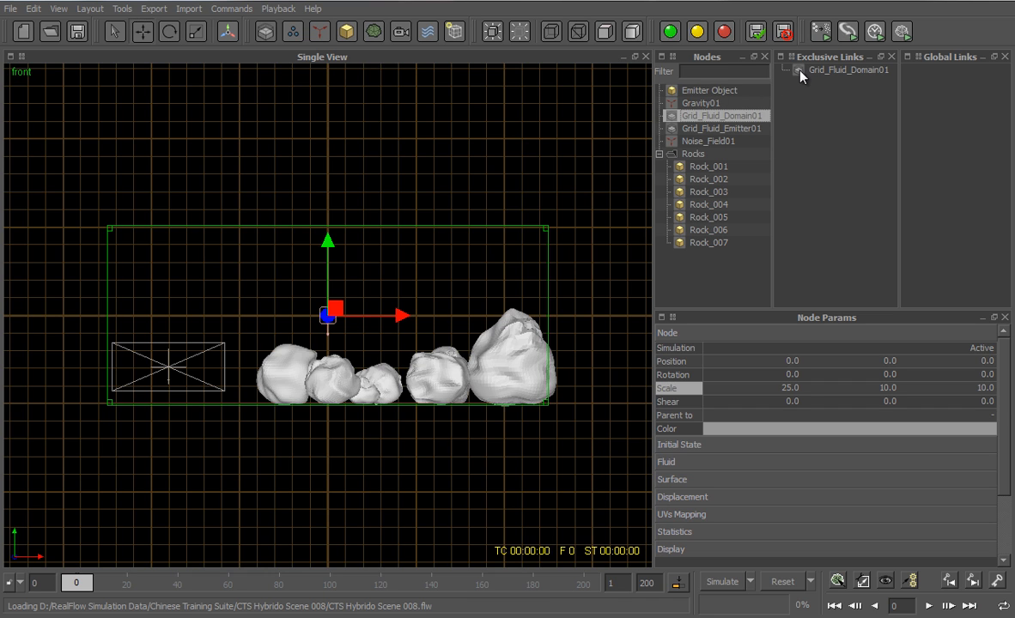
# Link the gravity, fluid emitter, noise field and Rocks group exclusively to the fluid domain
pyautogui.click(684, 103)
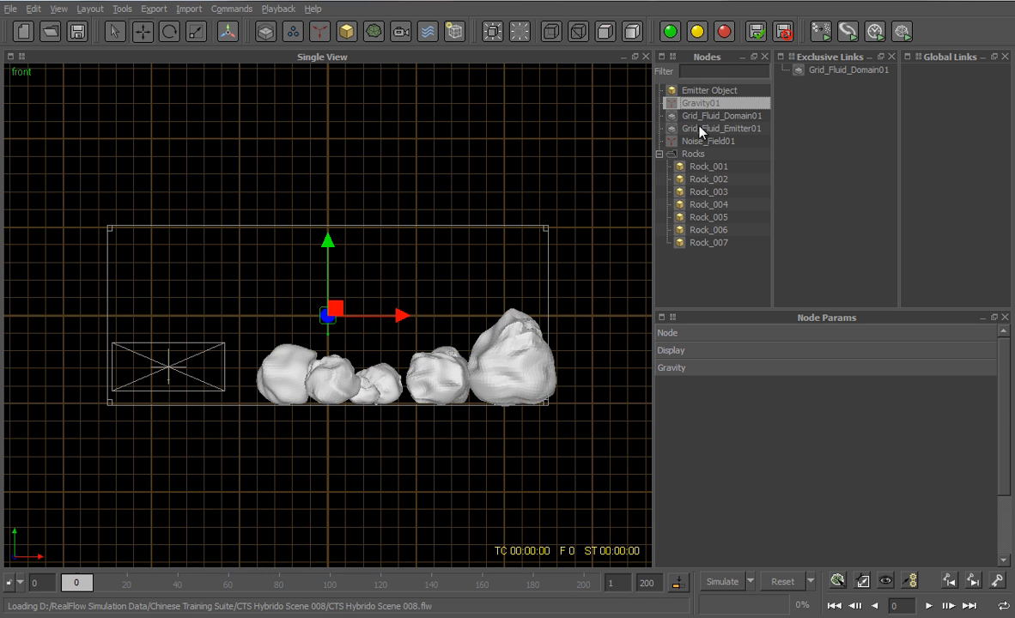
pyautogui.keyDown('ctrl'); pyautogui.click(700, 129); pyautogui.keyUp('ctrl')
pyautogui.keyDown('ctrl'); pyautogui.click(685, 141); pyautogui.keyUp('ctrl')
pyautogui.keyDown('ctrl'); pyautogui.click(679, 154); pyautogui.keyUp('ctrl')
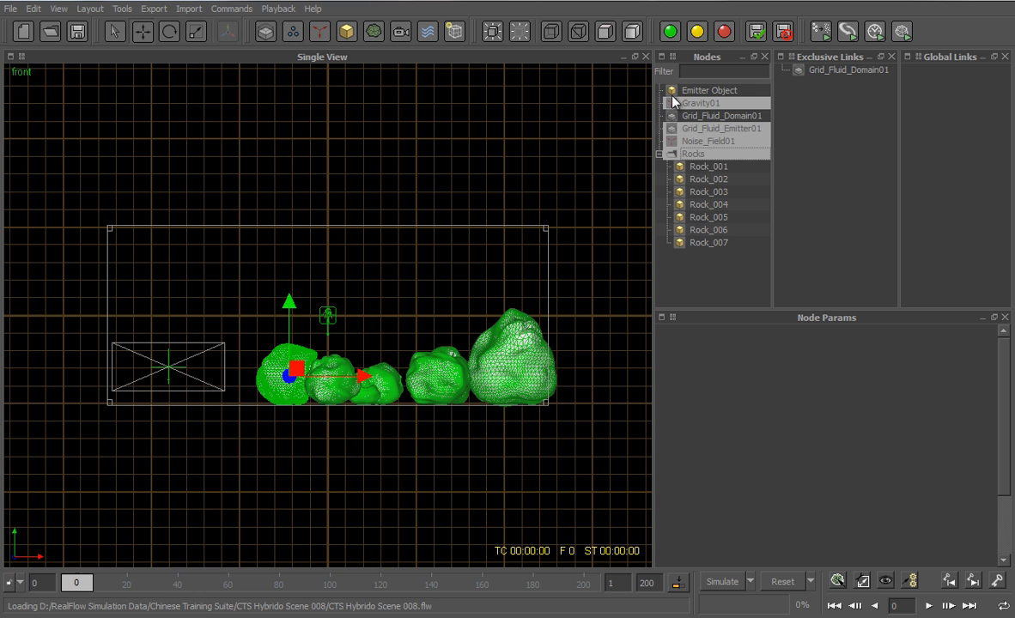
pyautogui.moveTo(673, 100); pyautogui.dragTo(811, 72)
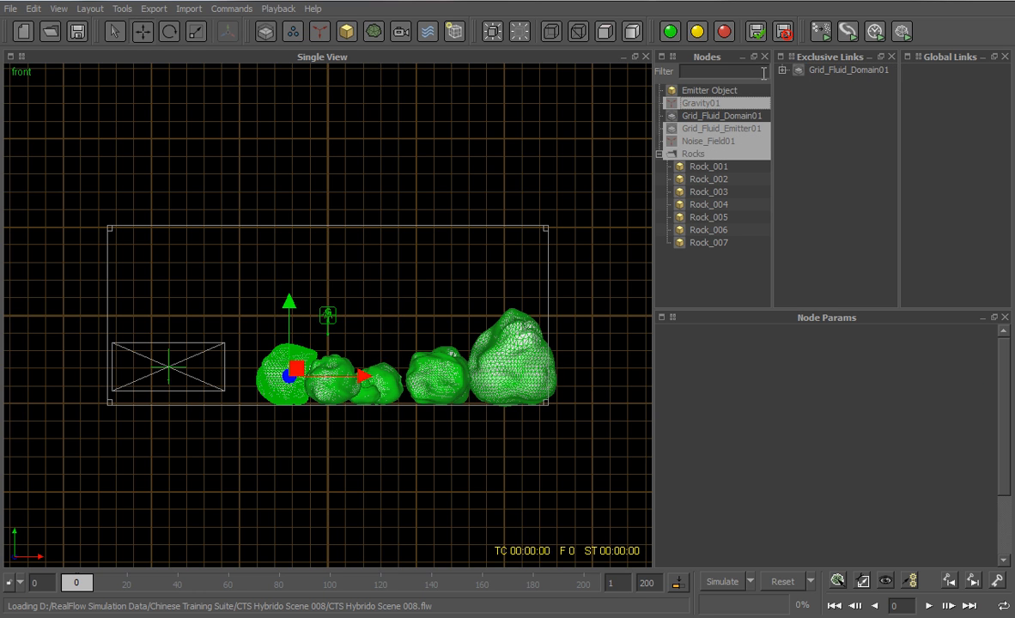
pyautogui.click(782, 71)
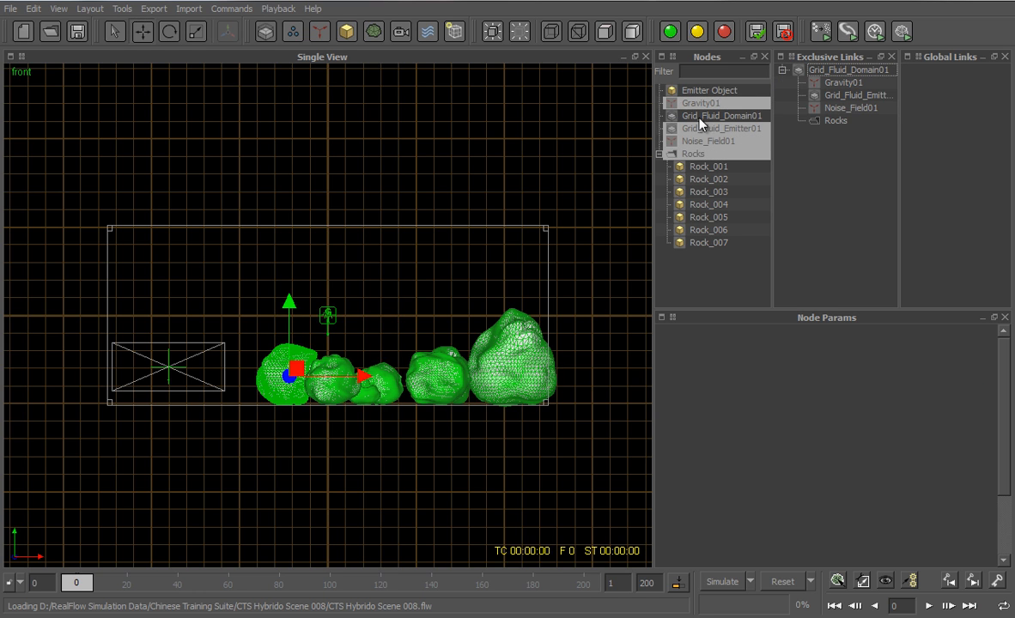
pyautogui.click(571, 157)
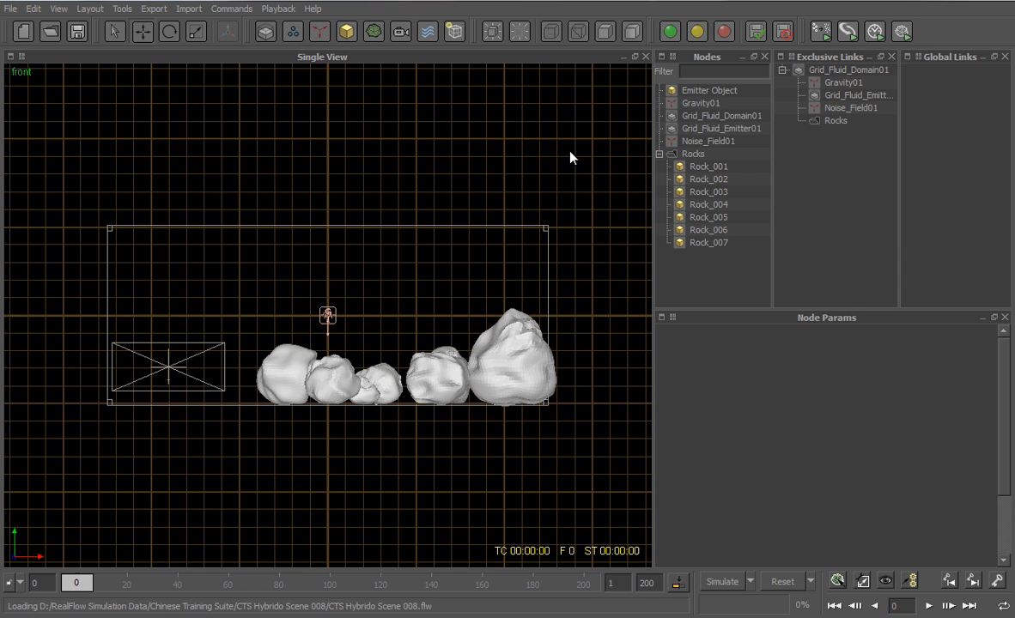
# Save the scene and reset the simulation data
pyautogui.click(76, 31)
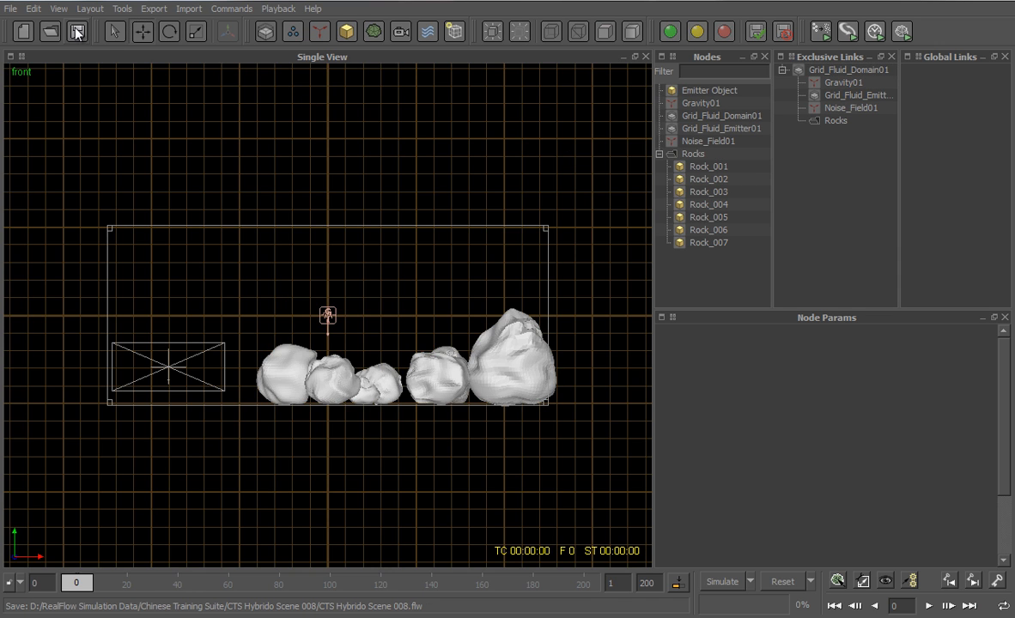
pyautogui.click(770, 583)
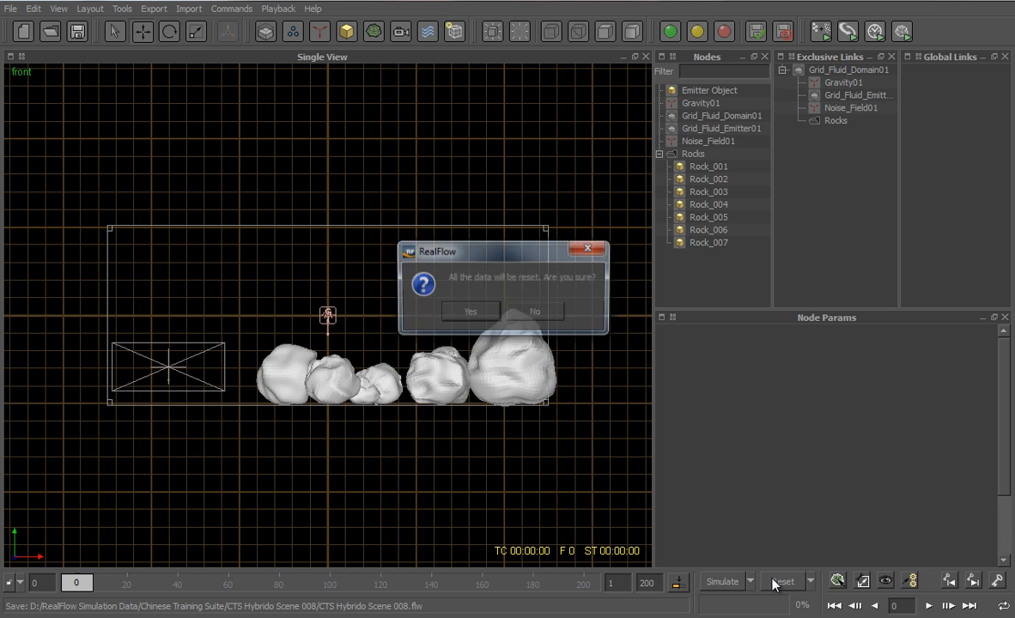
pyautogui.press('Return')
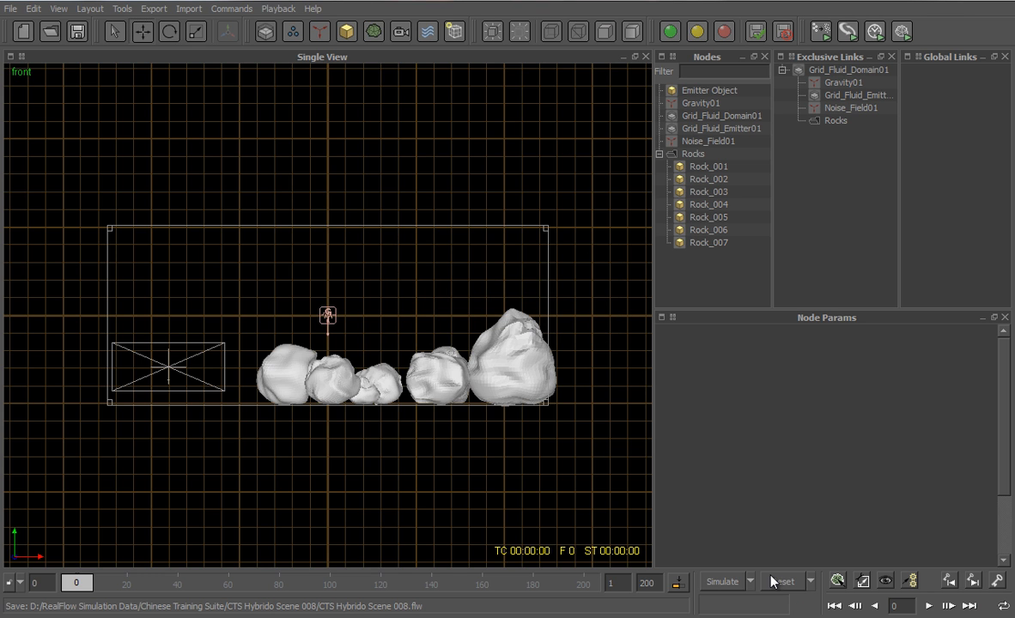
# Simulate the scene through frame 200 in the perspective view and set the playback end frame to 200
pyautogui.press('1')
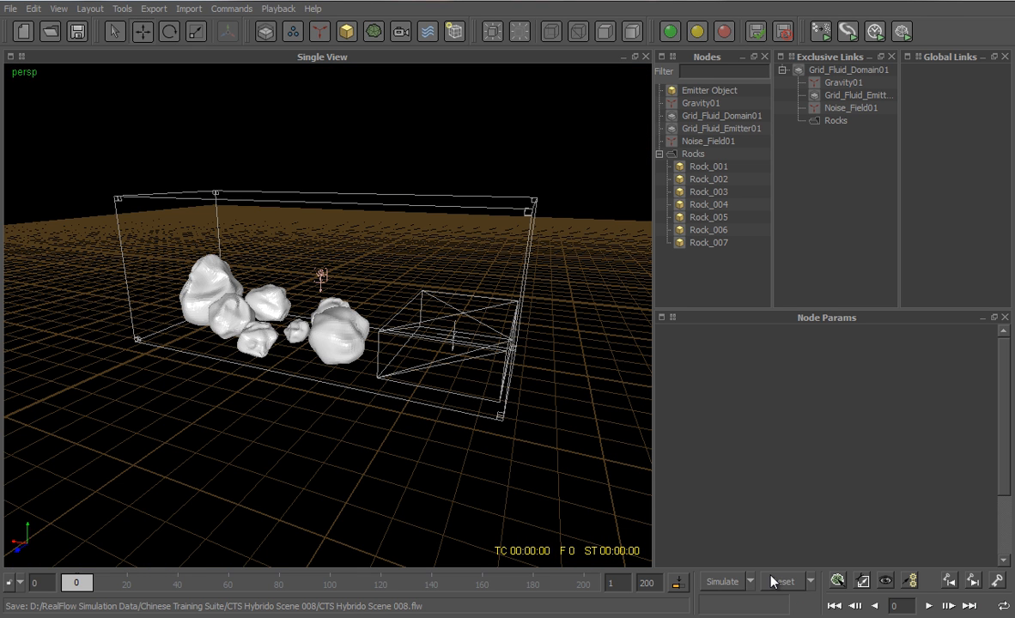
pyautogui.click(724, 582)
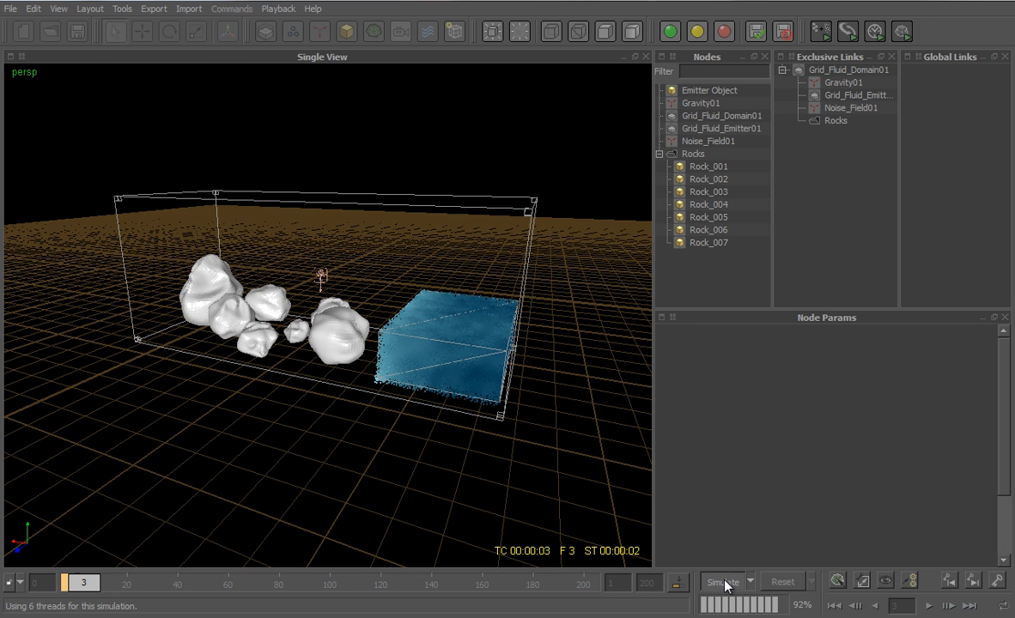
pyautogui.click(724, 583)
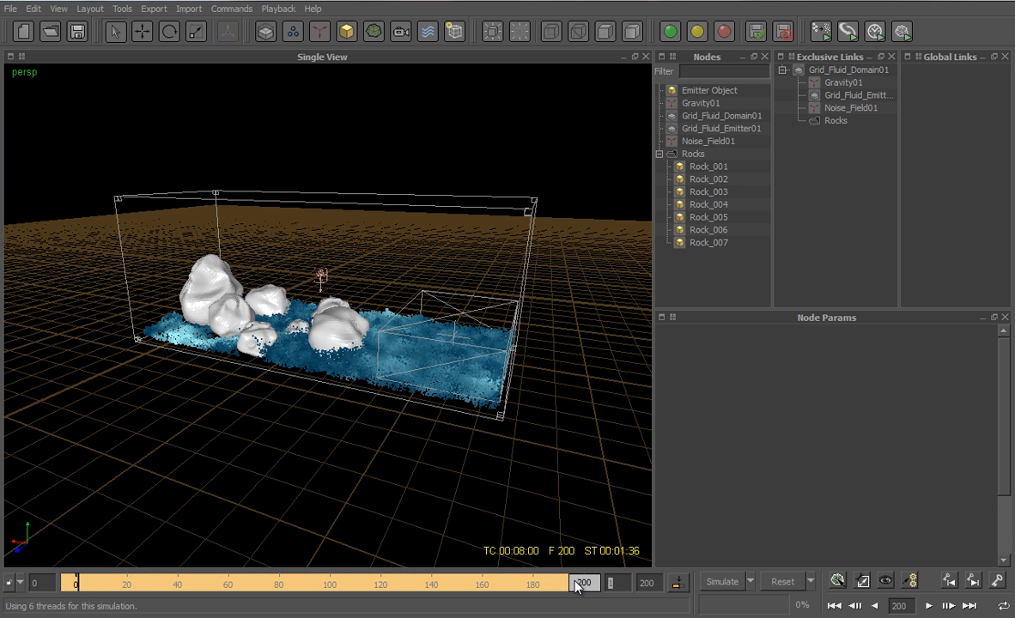
pyautogui.write('200')
# Return to the first frame, generate a video preview of the simulation and play it
pyautogui.click(834, 606)
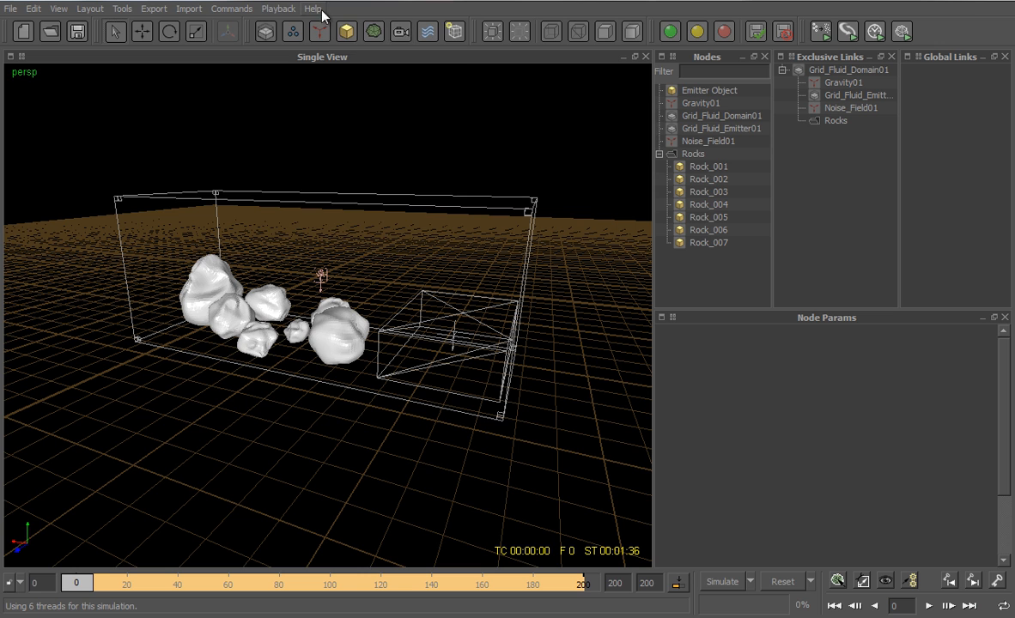
pyautogui.click(279, 8)
pyautogui.click(292, 26)
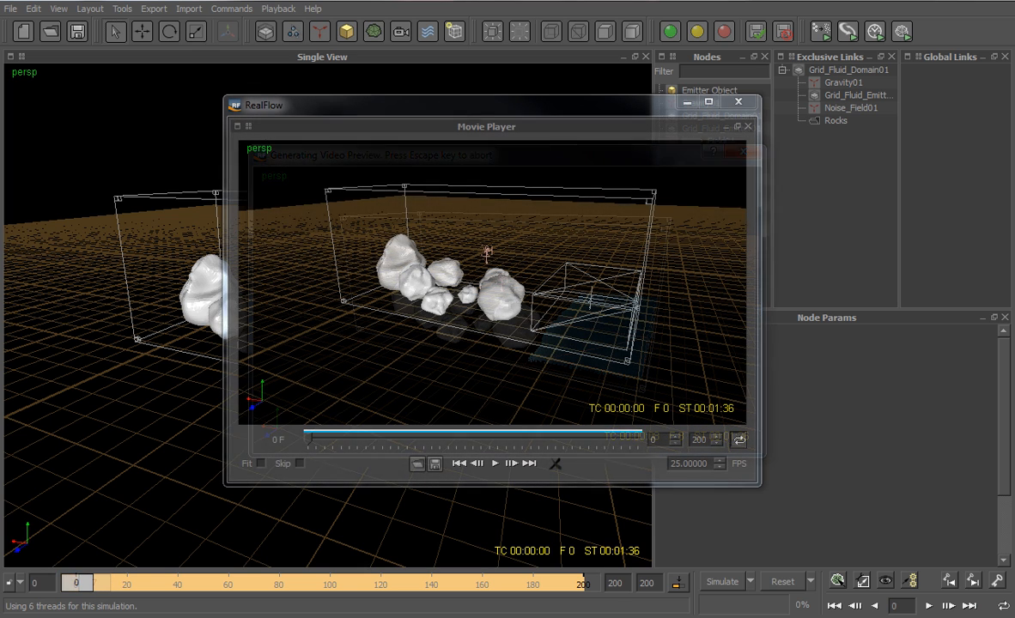
pyautogui.click(497, 463)
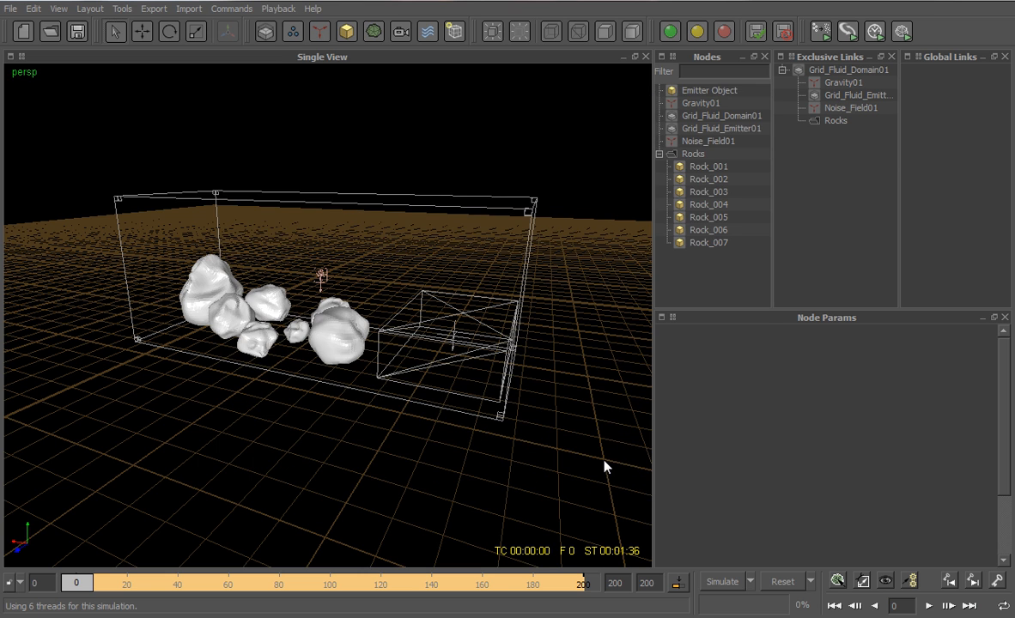
# Reset the simulation and set the fluid domain's resolution to 1000000
pyautogui.click(782, 581)
pyautogui.click(454, 314)
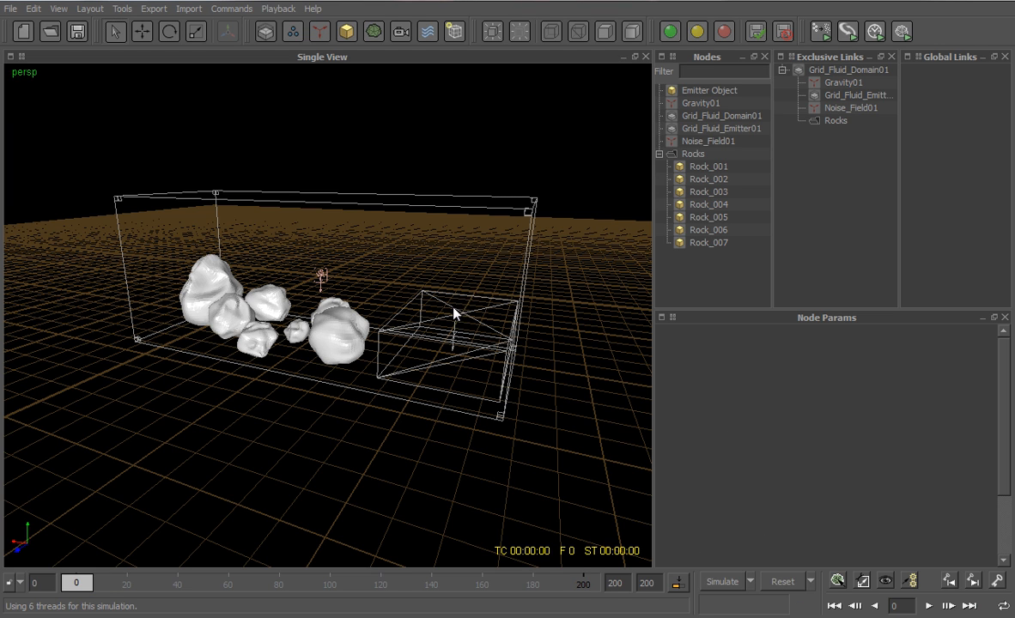
pyautogui.click(720, 116)
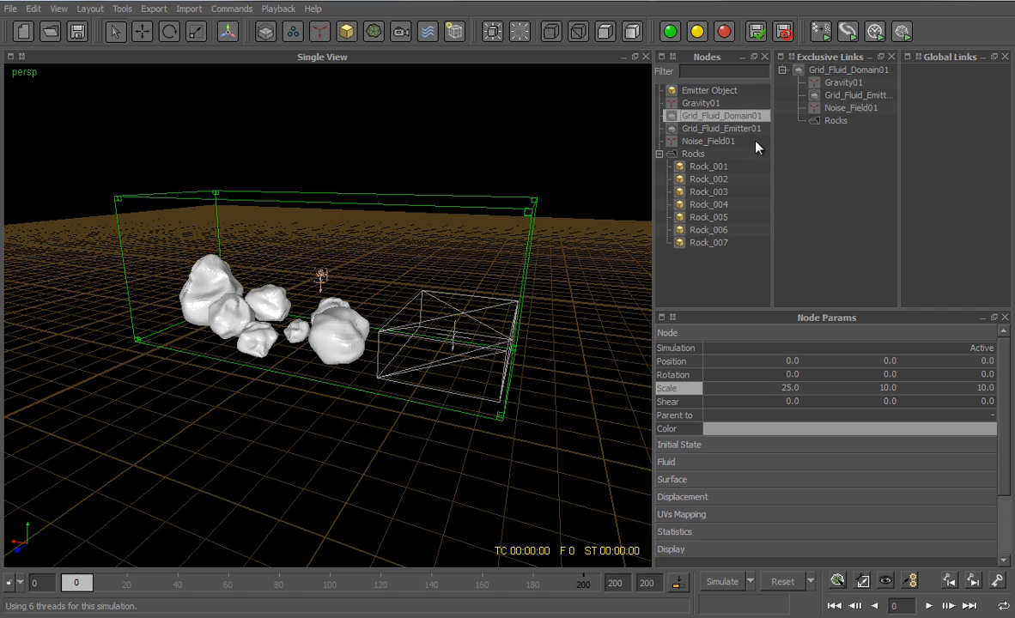
pyautogui.click(761, 331)
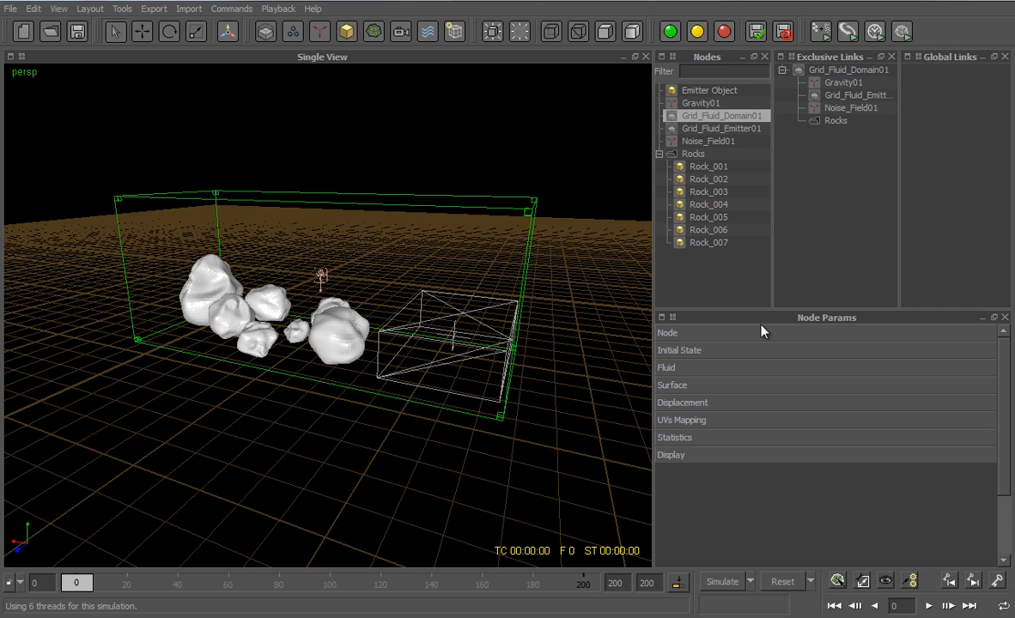
pyautogui.click(701, 369)
pyautogui.click(958, 382)
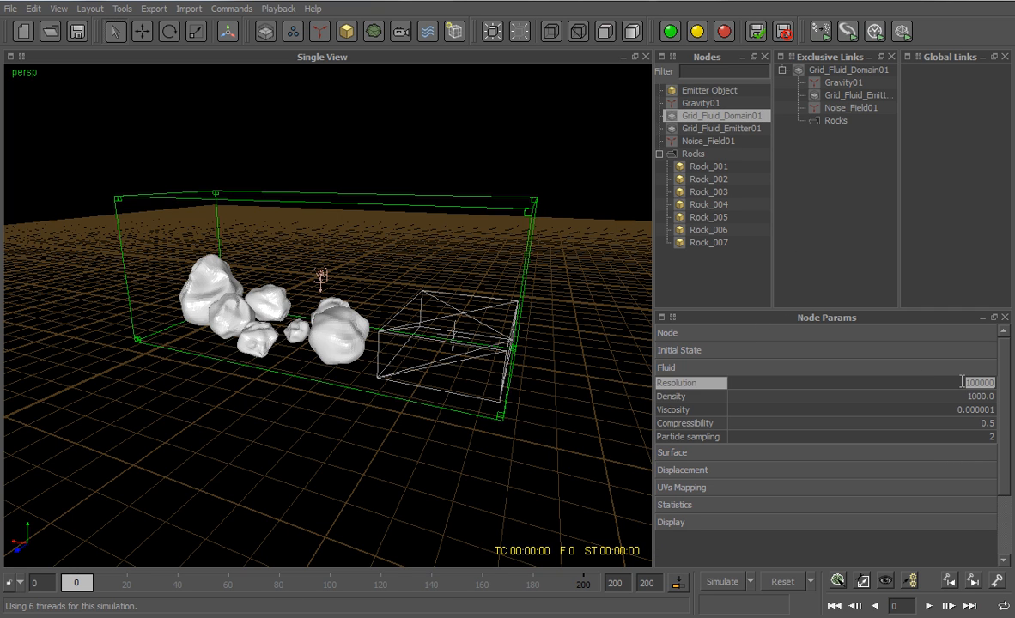
pyautogui.write('1000000')
pyautogui.press('Return')
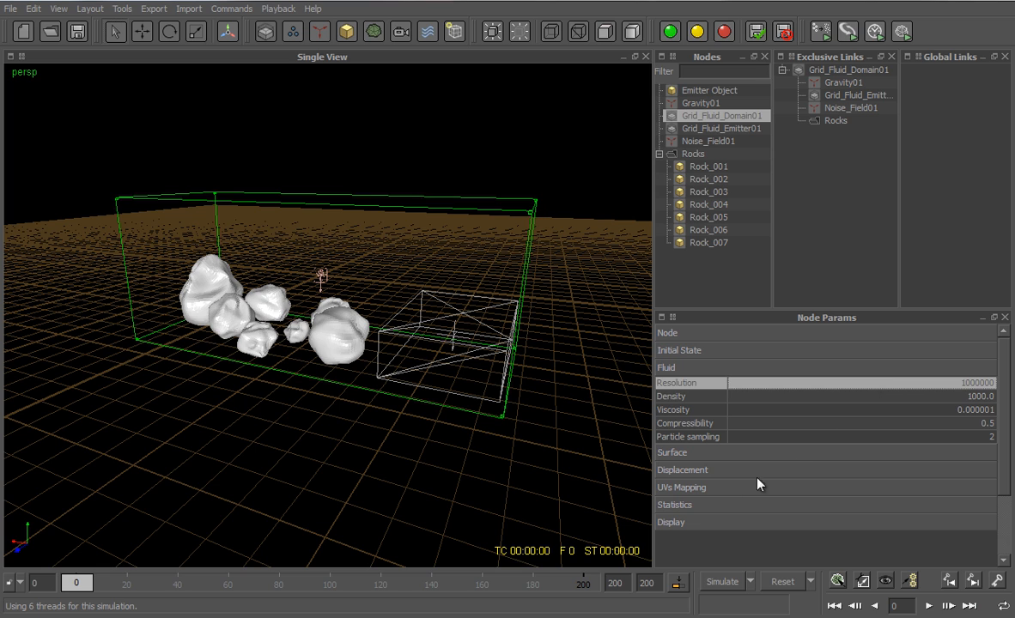
# Set the fluid domain's Calculate surface and Calculate extended velocity field options to Never
pyautogui.click(684, 439)
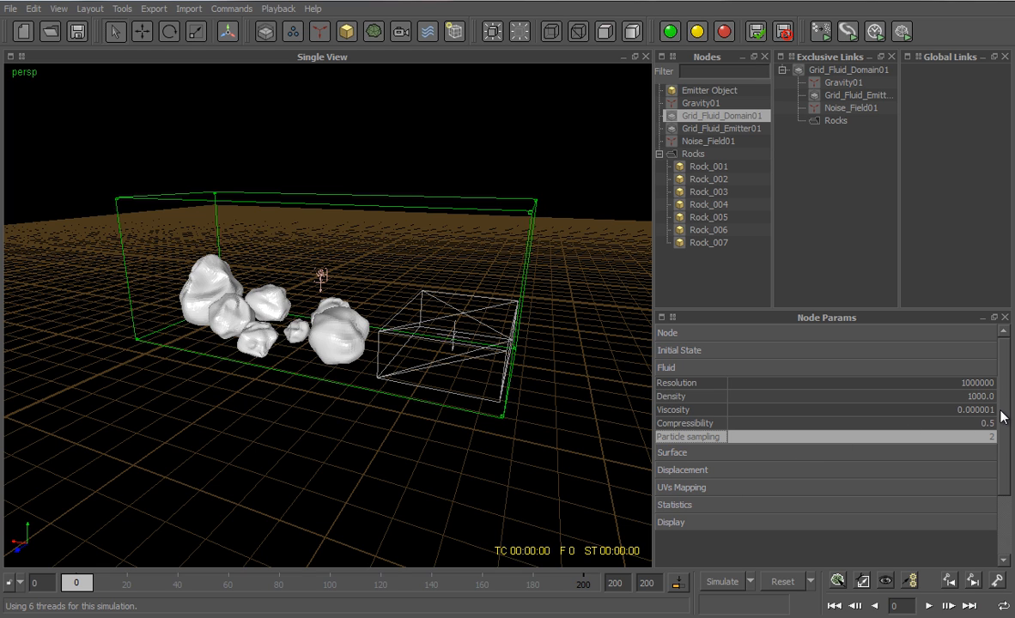
pyautogui.click(670, 369)
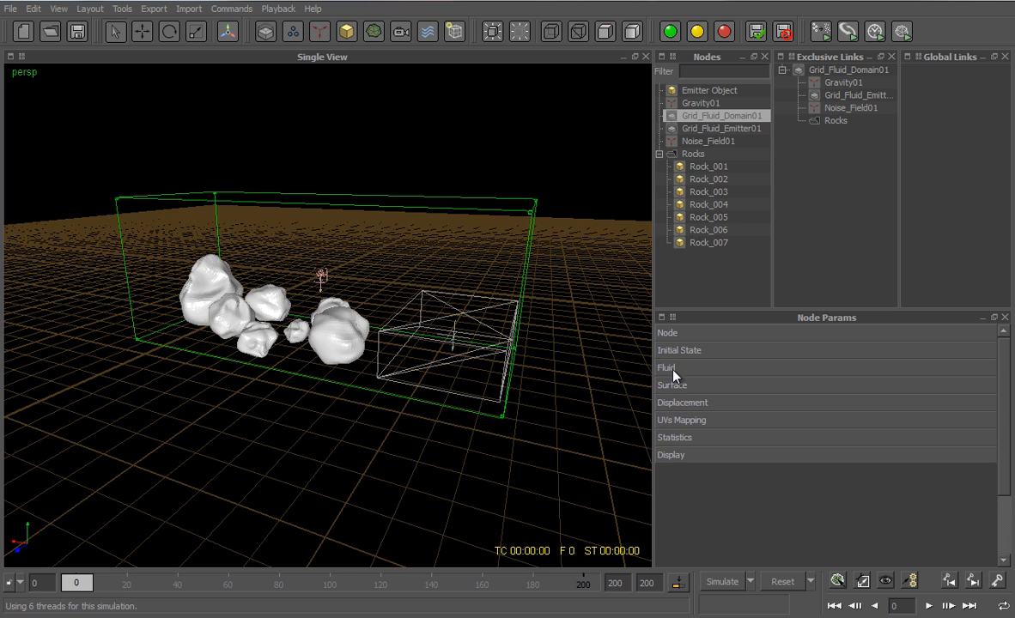
pyautogui.click(675, 386)
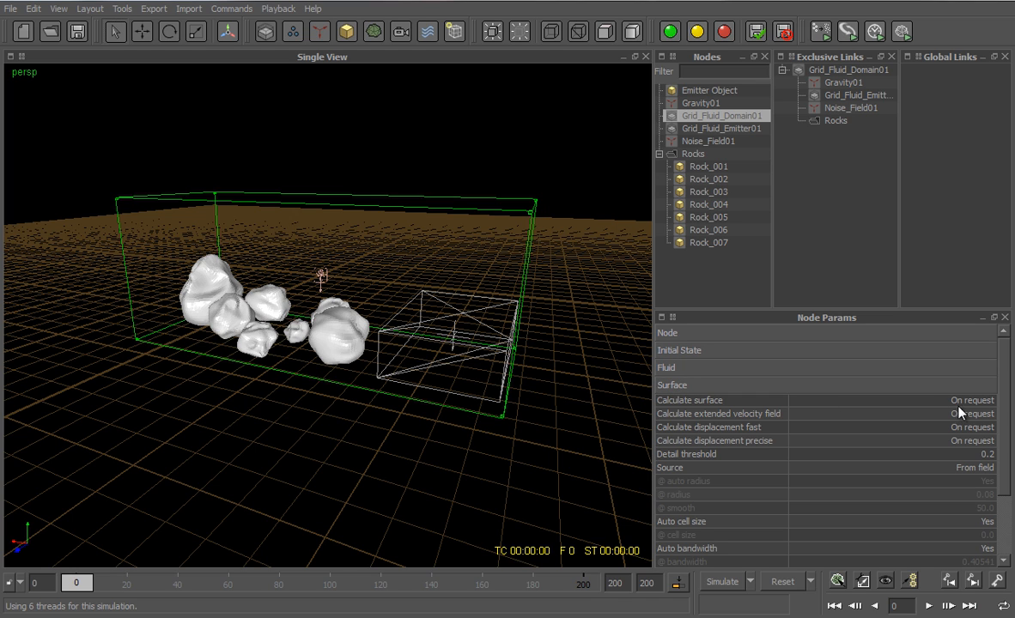
pyautogui.click(988, 401)
pyautogui.click(987, 400)
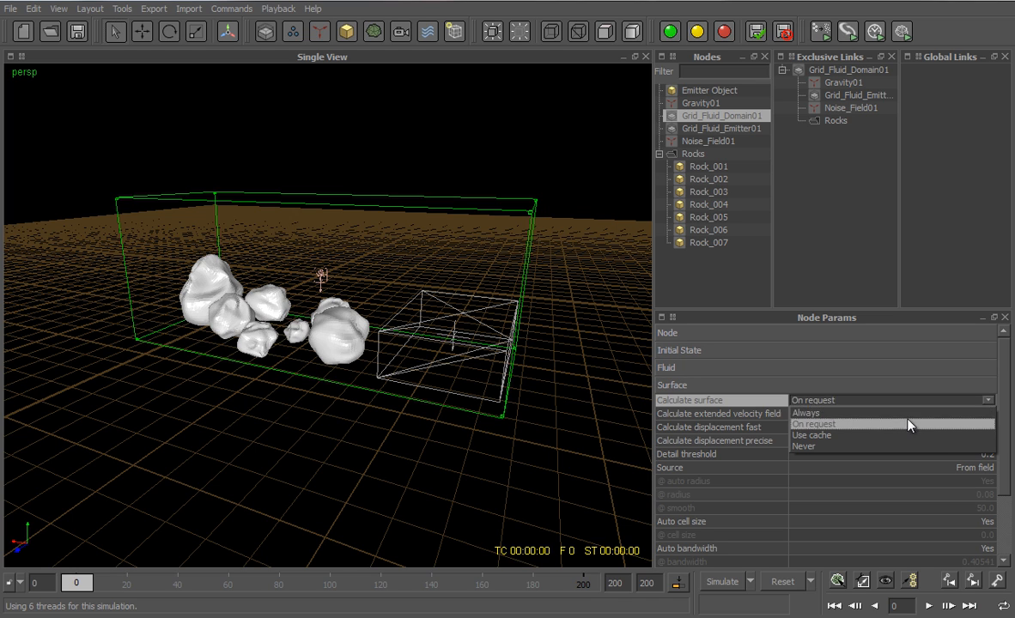
pyautogui.click(892, 446)
pyautogui.click(987, 413)
pyautogui.click(987, 413)
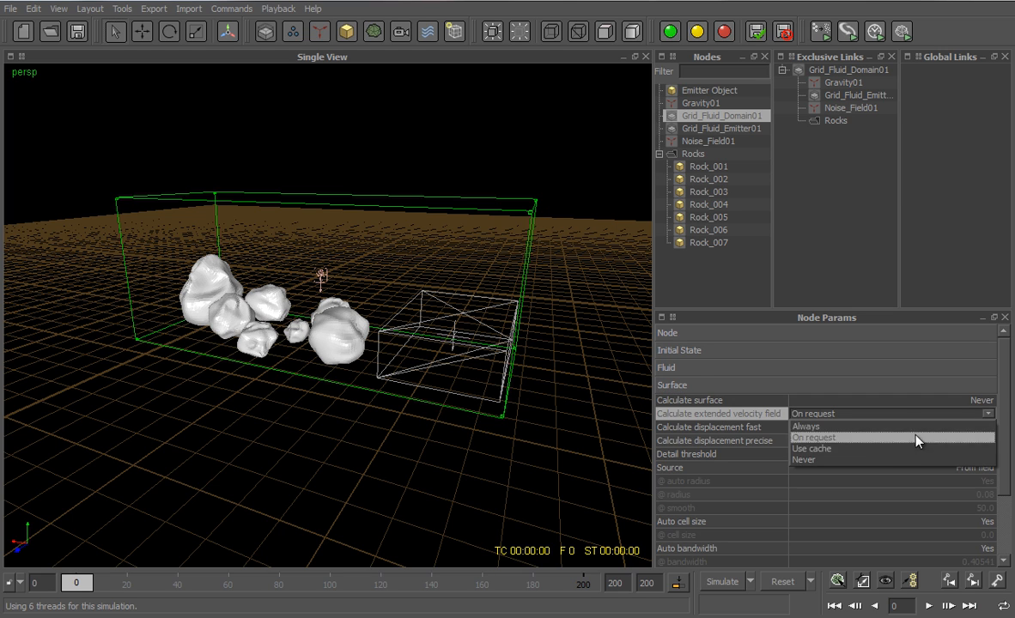
pyautogui.click(895, 460)
# Set the fluid domain's Calculate displacement fast and Calculate displacement precise options to Never
pyautogui.click(987, 427)
pyautogui.click(987, 427)
pyautogui.click(901, 473)
pyautogui.click(987, 440)
pyautogui.click(987, 440)
pyautogui.click(894, 482)
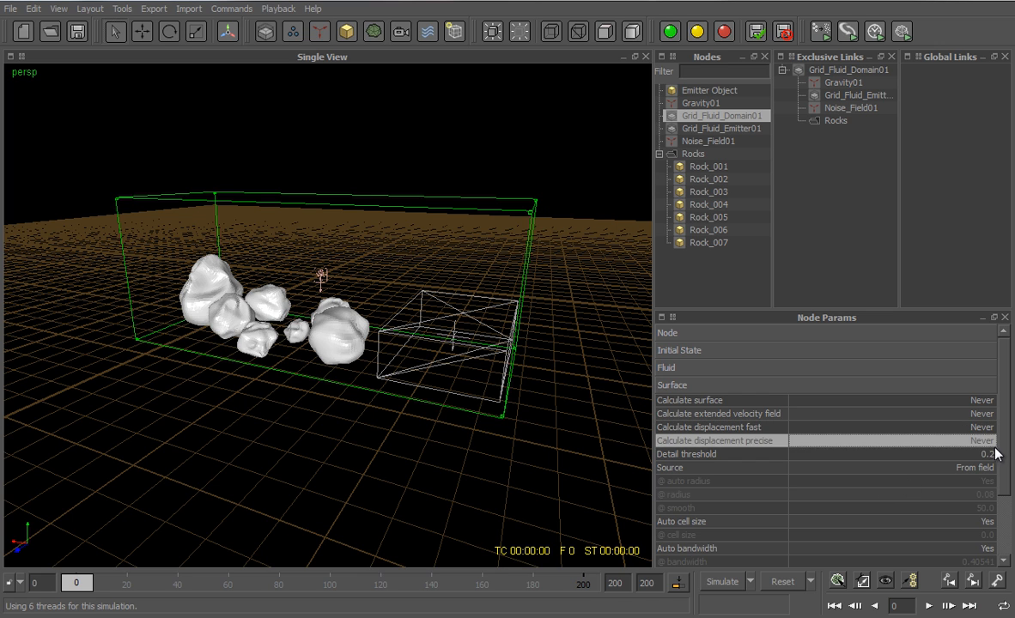
pyautogui.scroll(-2, 907, 420)
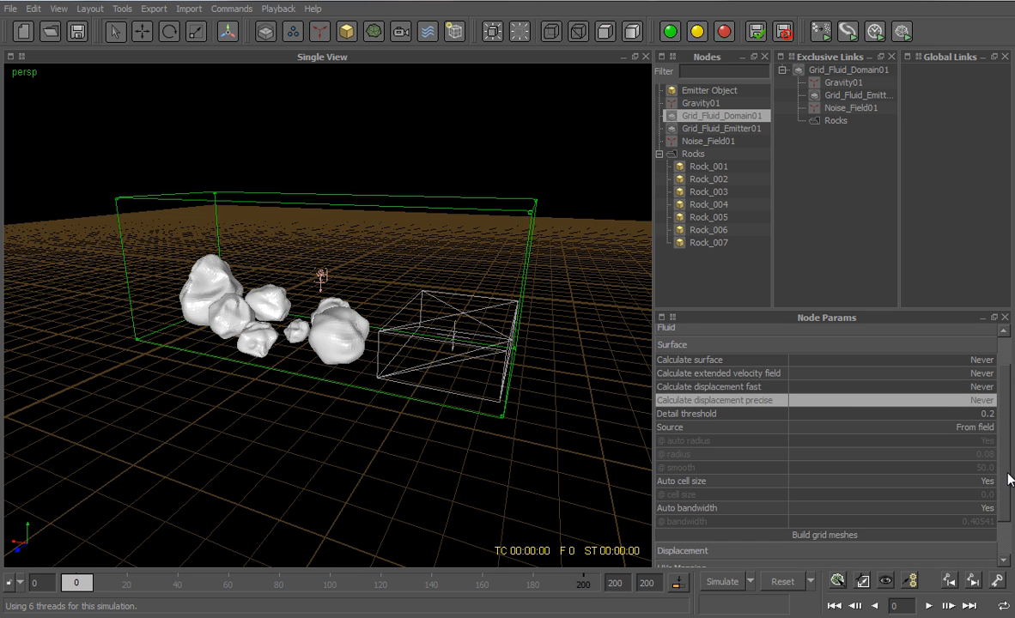
pyautogui.click(781, 345)
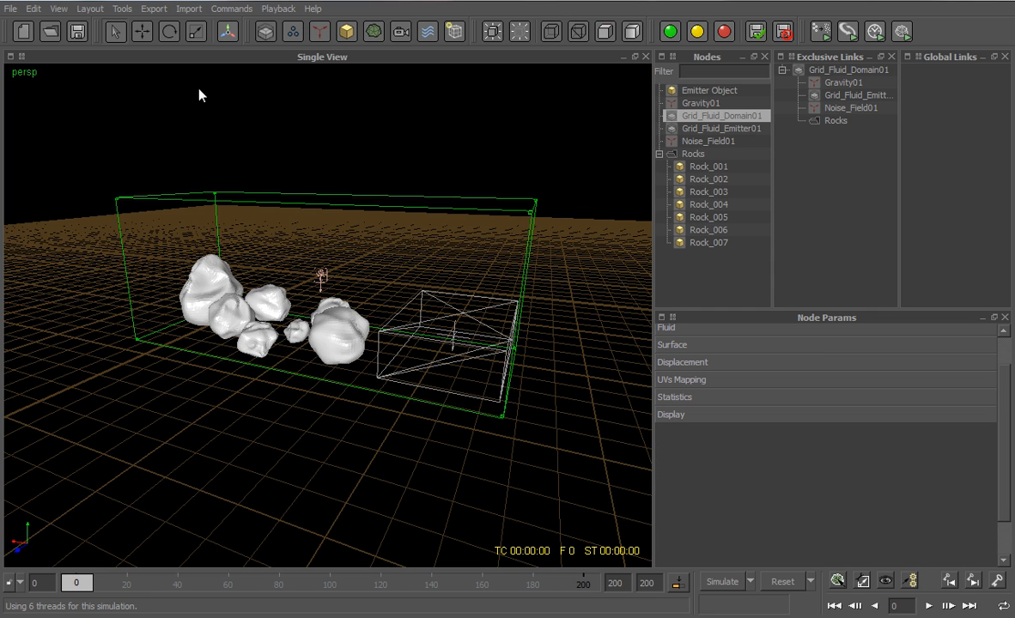
# Save the scene and simulate it through frame 200
pyautogui.click(77, 31)
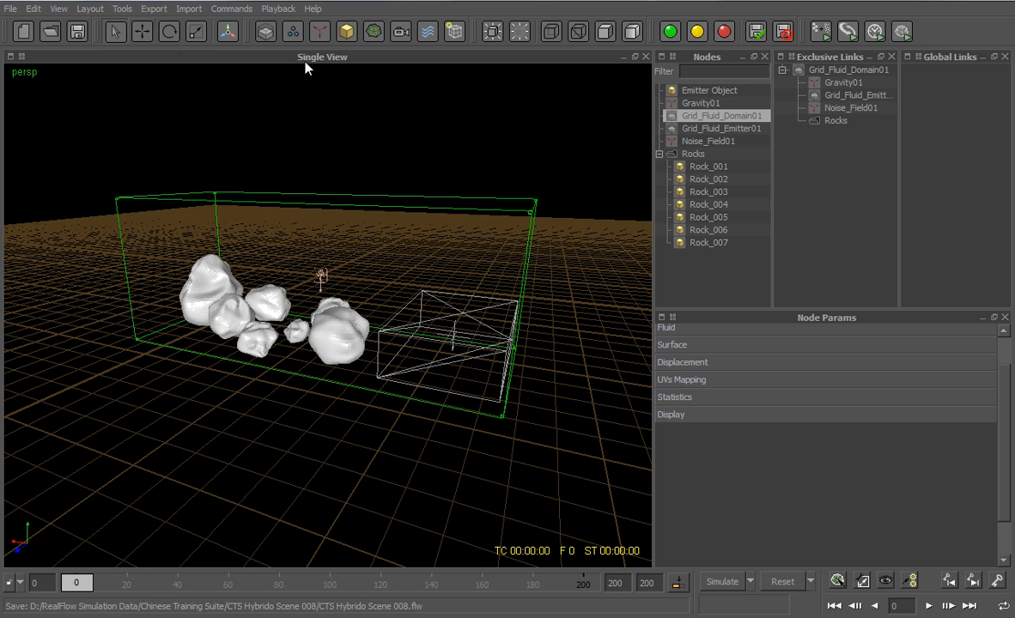
pyautogui.click(719, 581)
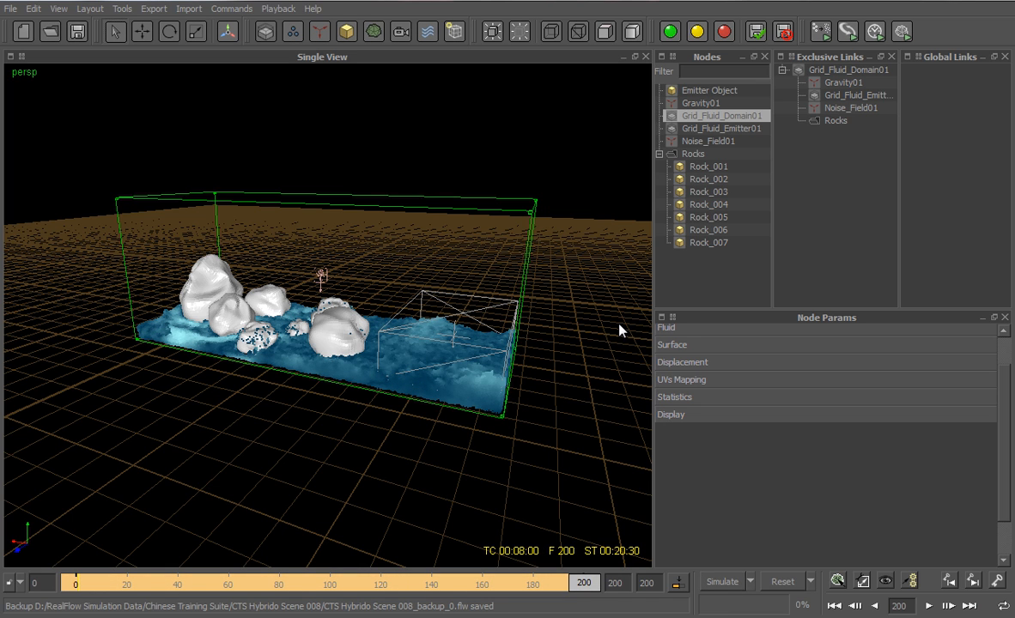
# Set the fluid domain's Domain display option to None to hide its bounding box
pyautogui.click(701, 415)
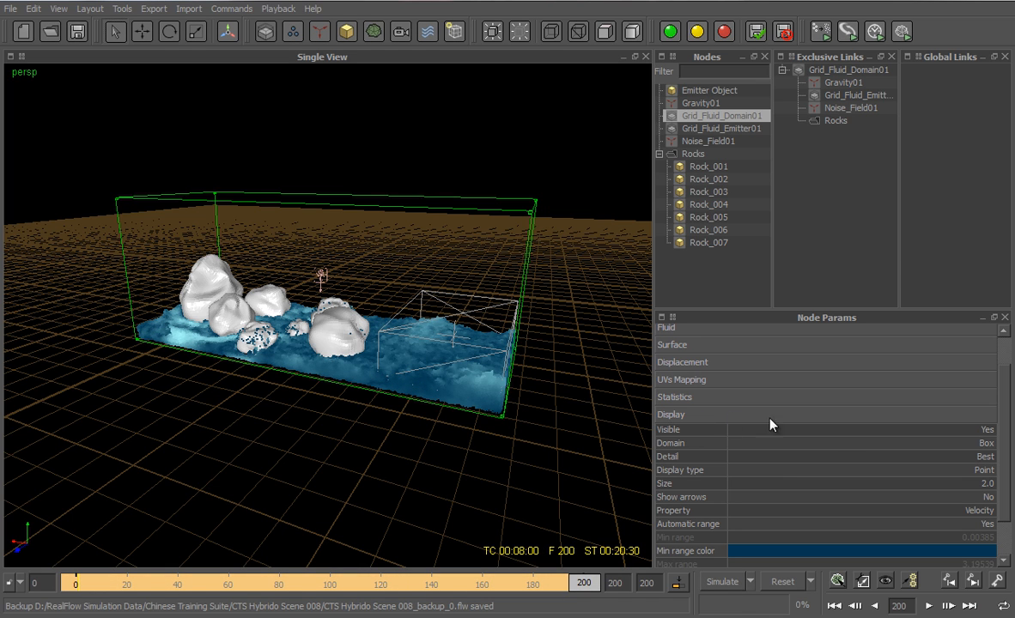
pyautogui.click(988, 443)
pyautogui.click(987, 444)
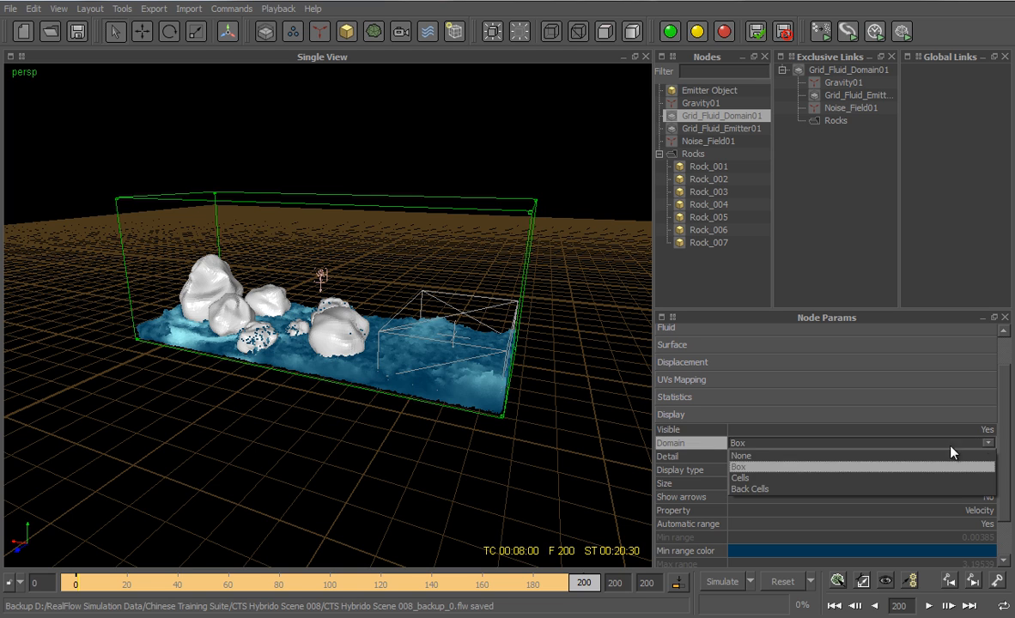
pyautogui.click(860, 457)
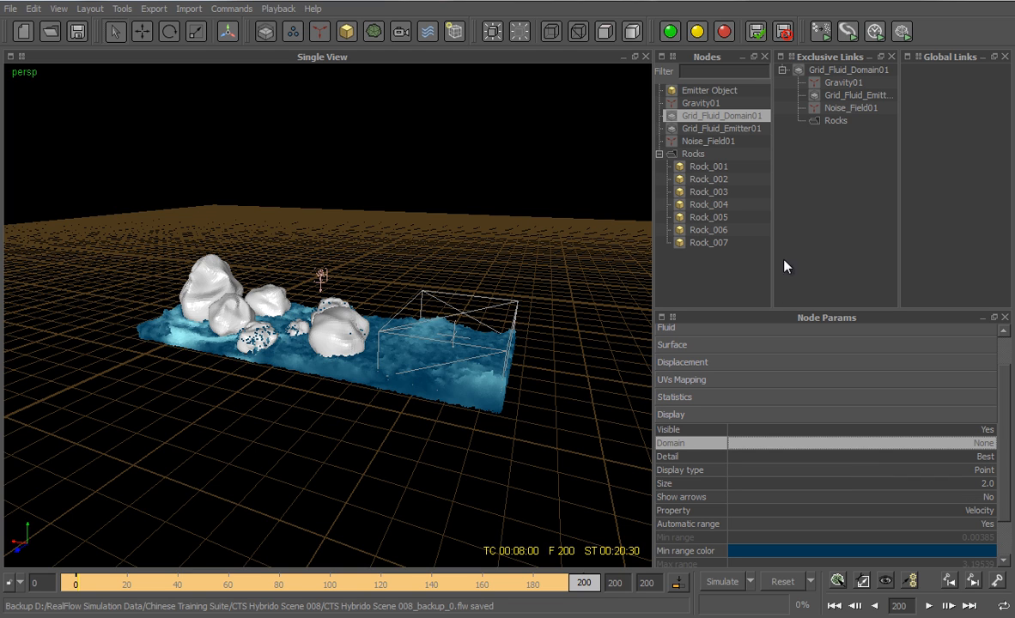
# Hide the Emitter Object, Gravity01 and Noise_Field01 nodes in the viewport and turn off the grid
pyautogui.click(696, 92)
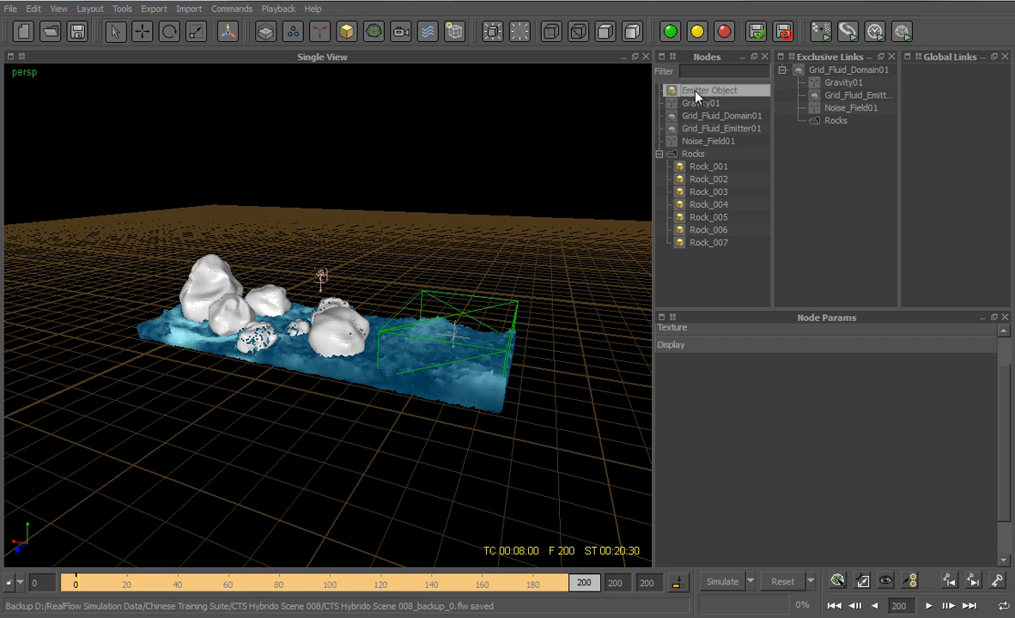
pyautogui.keyDown('ctrl'); pyautogui.click(700, 103); pyautogui.keyUp('ctrl')
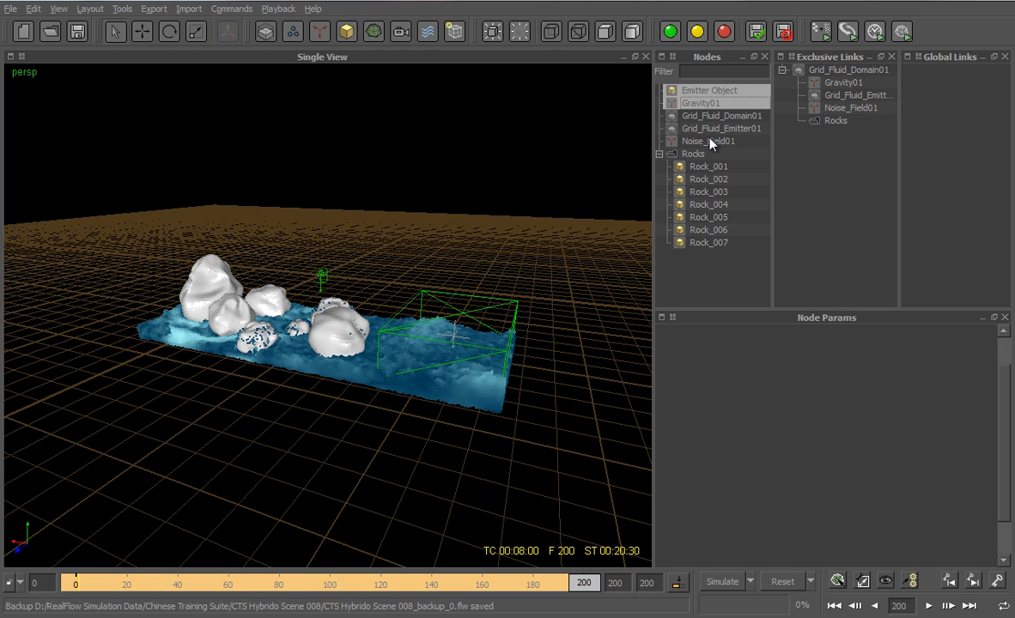
pyautogui.keyDown('ctrl'); pyautogui.click(707, 141); pyautogui.keyUp('ctrl')
pyautogui.click(520, 32)
pyautogui.click(59, 9)
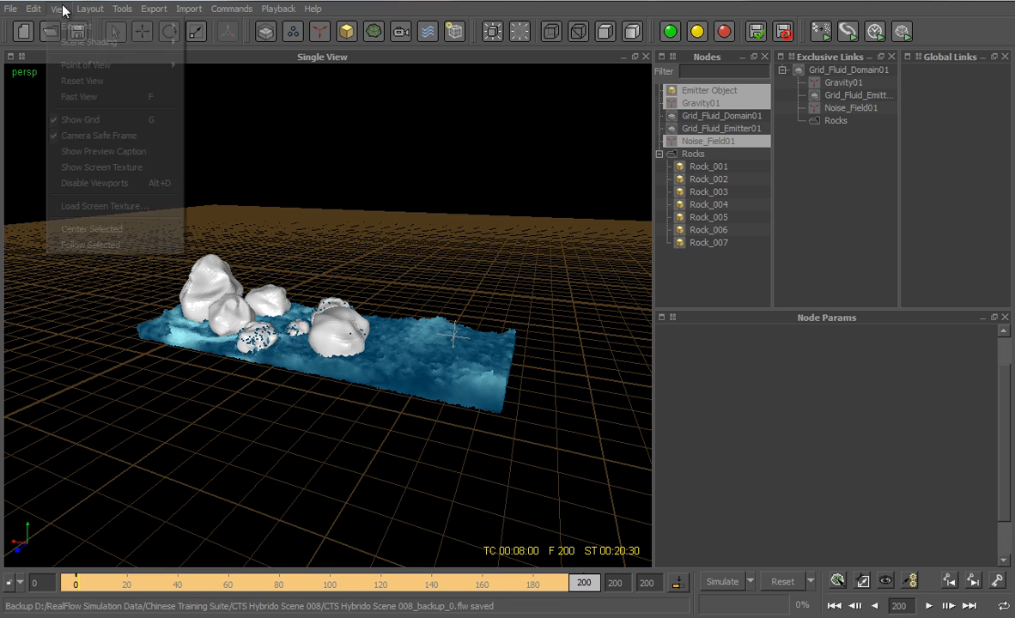
pyautogui.click(54, 125)
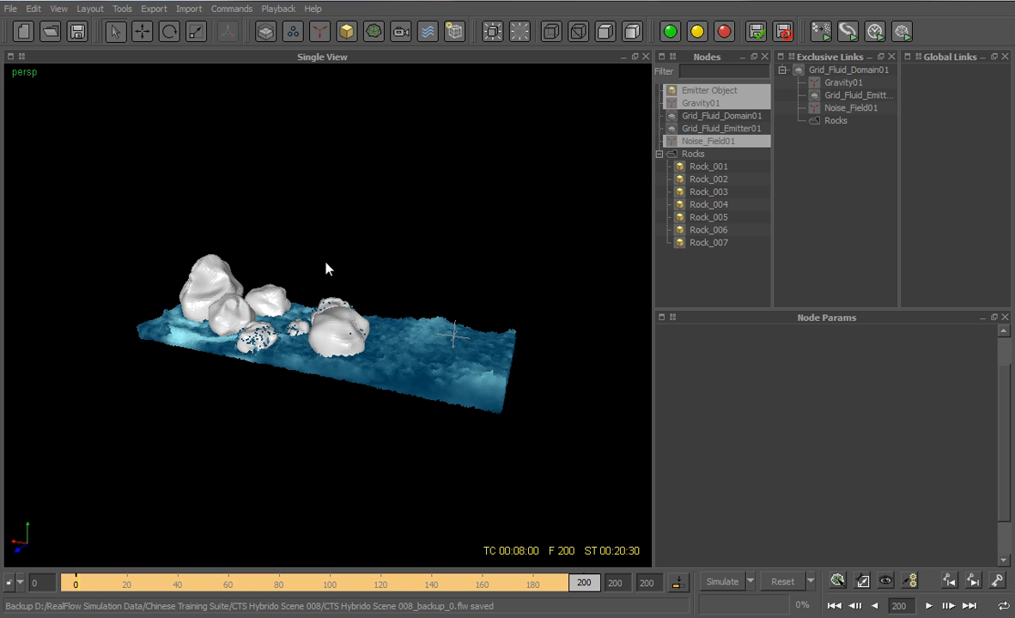
# Frame the fluid and rocks closer, return to frame 0, and generate and play a video preview of the simulation
pyautogui.keyDown('alt'); pyautogui.moveTo(324, 256); pyautogui.dragTo(330, 215); pyautogui.keyUp('alt')
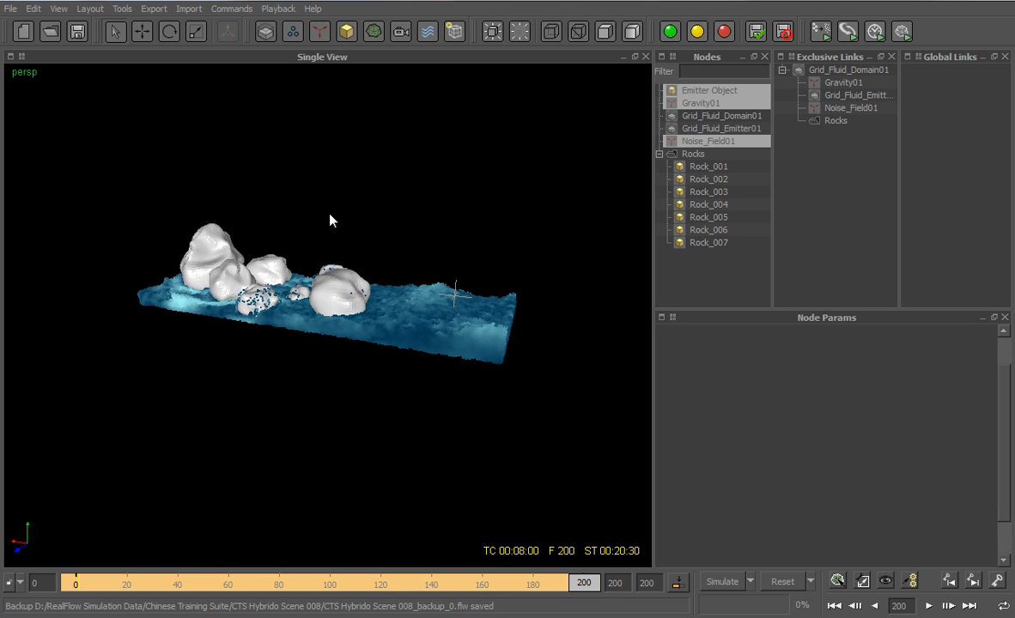
pyautogui.scroll(3, 331, 217)
pyautogui.keyDown('alt'); pyautogui.moveTo(347, 256); pyautogui.dragTo(366, 284); pyautogui.keyUp('alt')
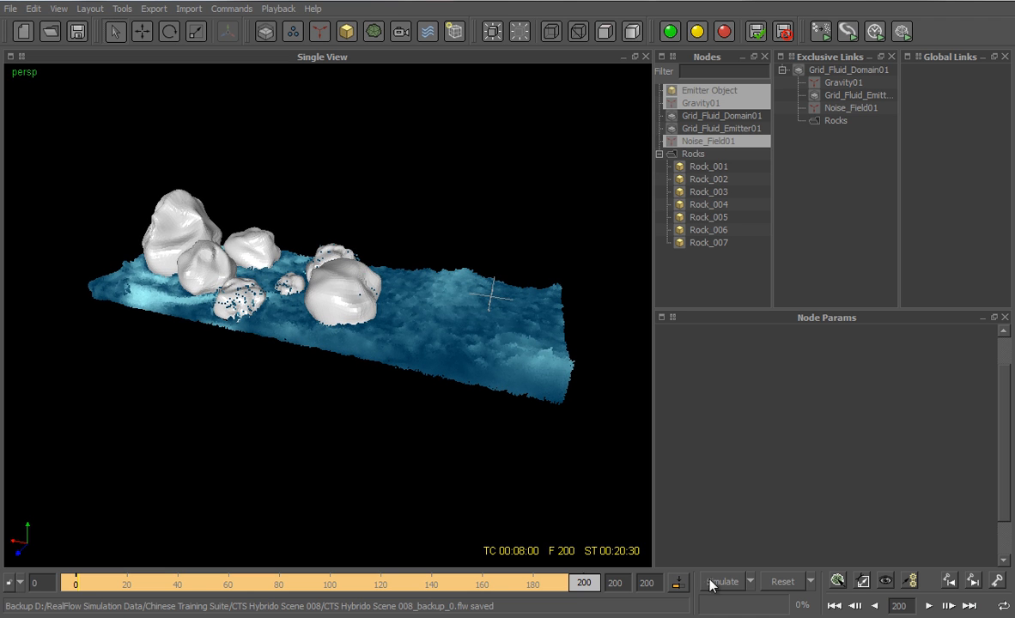
pyautogui.click(769, 577)
pyautogui.click(276, 9)
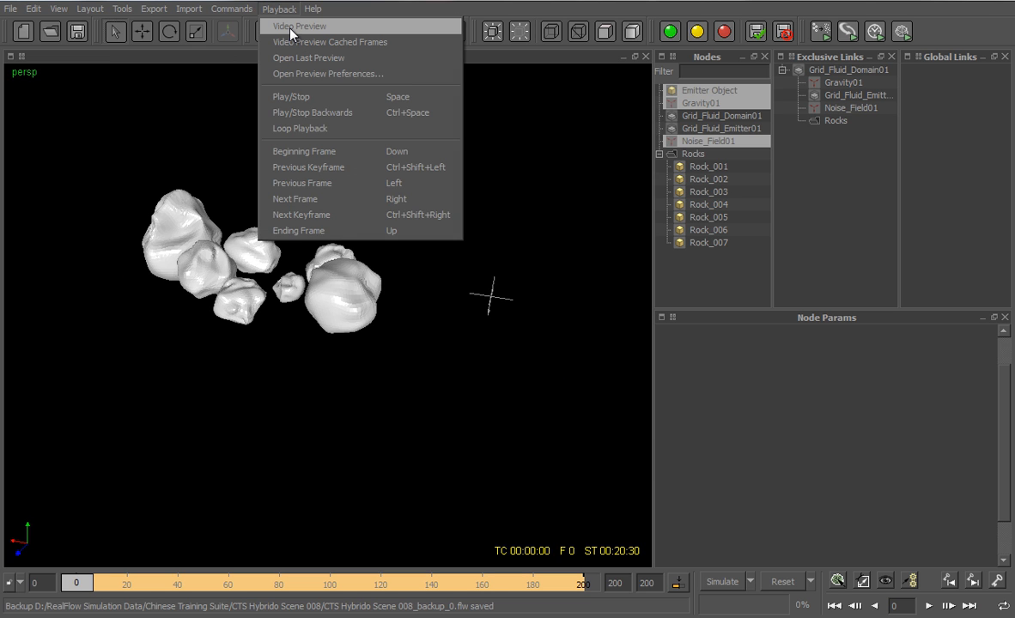
pyautogui.click(290, 26)
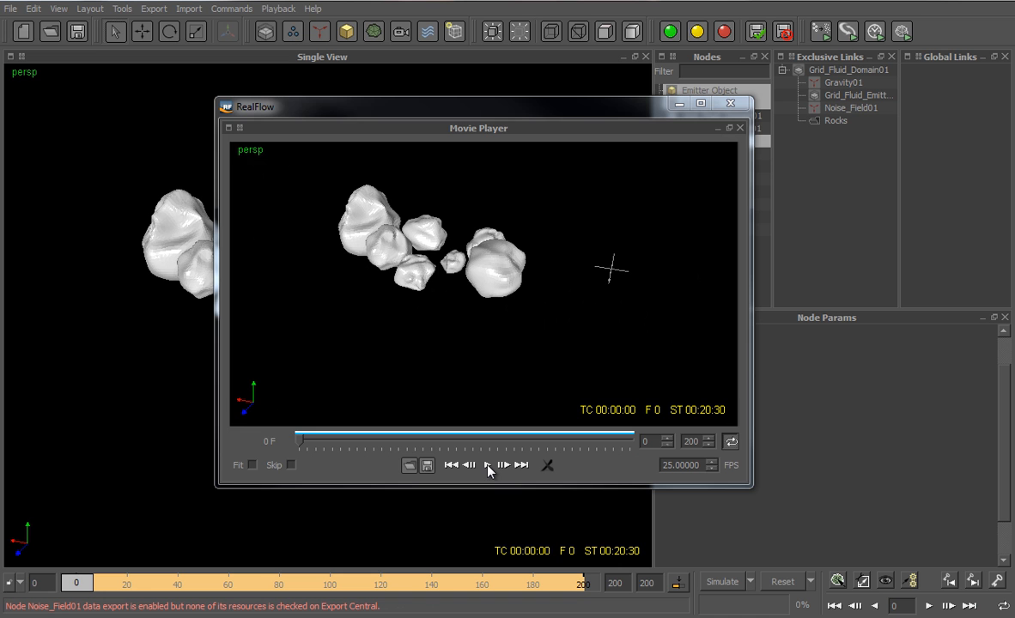
pyautogui.click(487, 464)
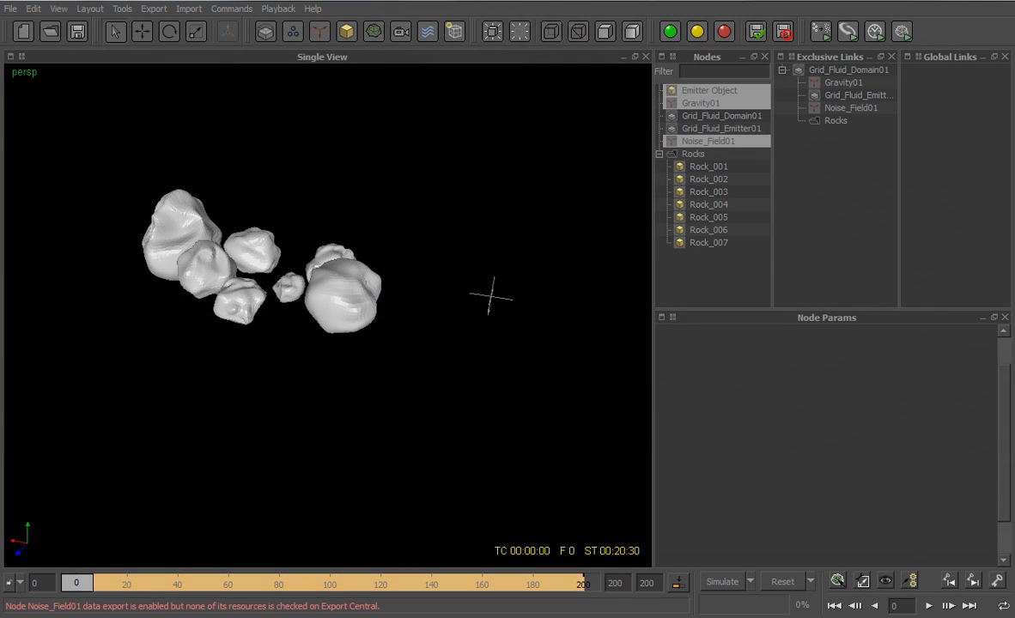
# Examine the Fluid and Surface parameters of Grid_Fluid_Domain01, including the surface Source options and the detail threshold
pyautogui.click(729, 117)
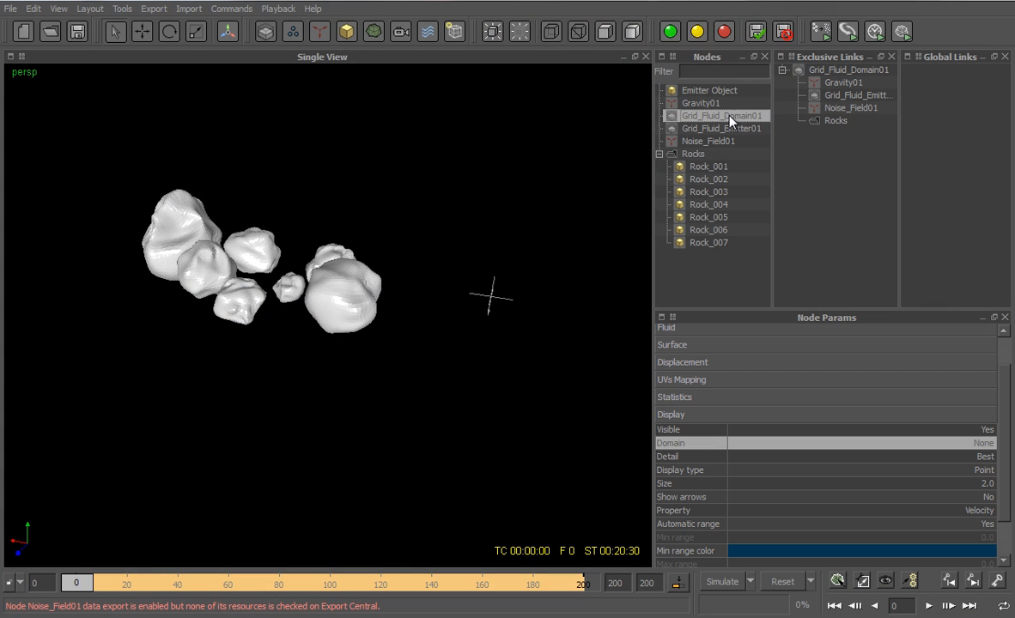
pyautogui.click(769, 415)
pyautogui.scroll(2, 1004, 419)
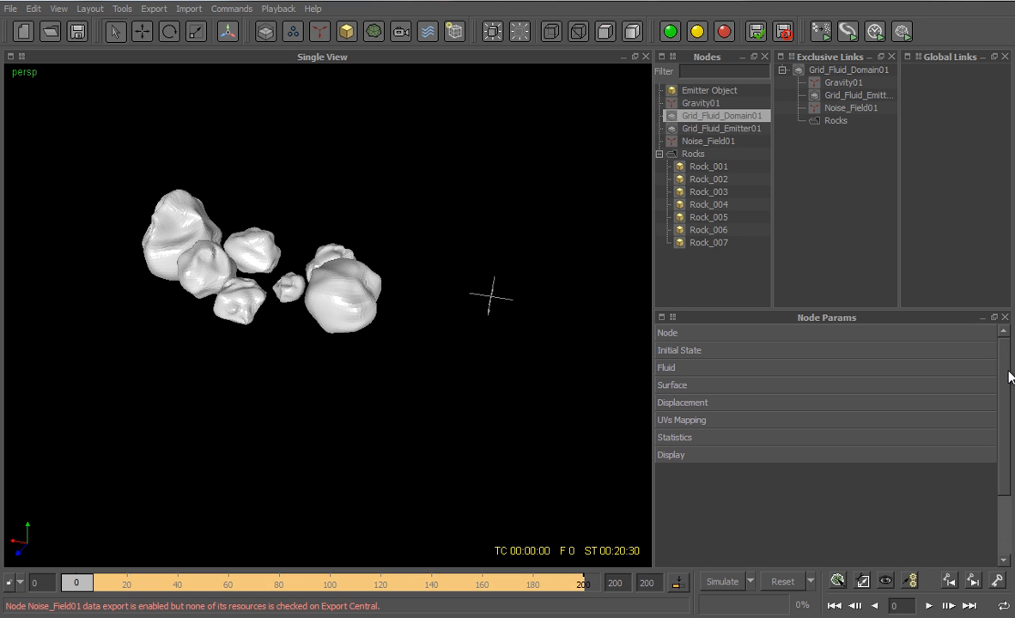
pyautogui.click(727, 369)
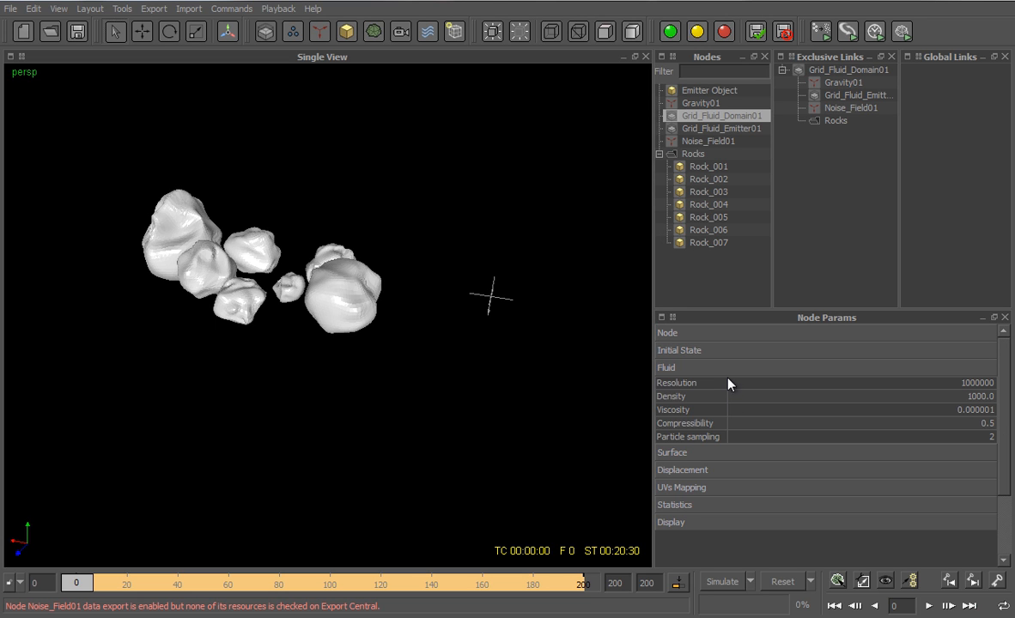
pyautogui.click(725, 370)
pyautogui.click(716, 385)
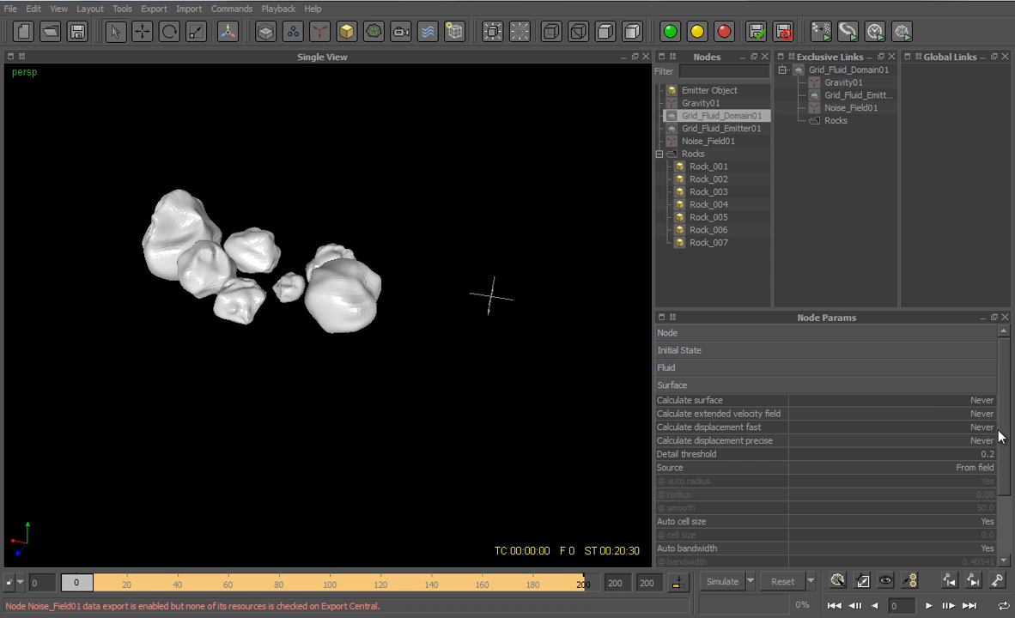
pyautogui.scroll(-2, 999, 437)
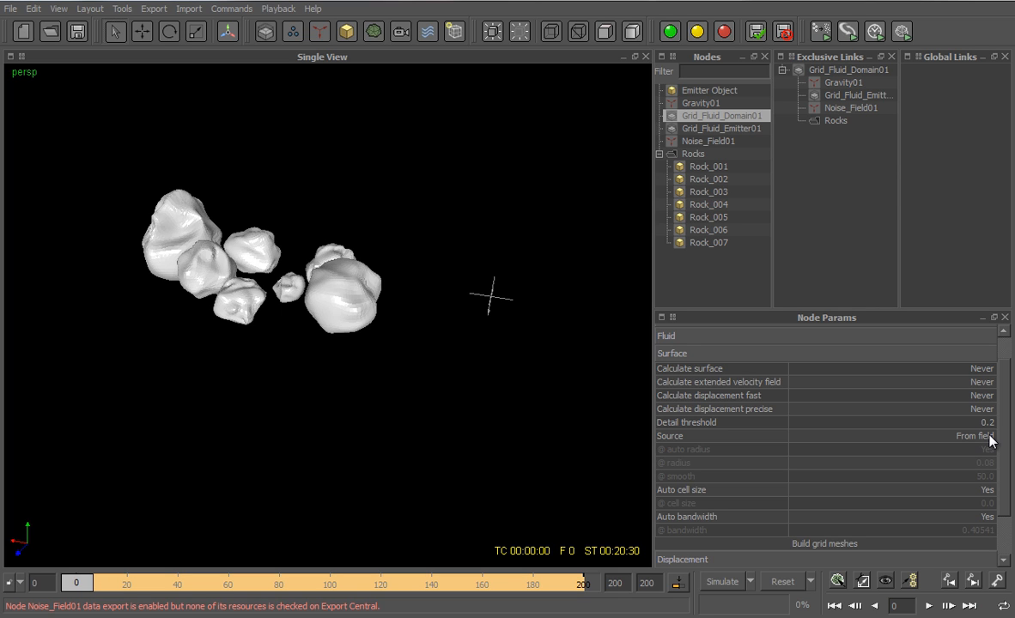
pyautogui.click(992, 438)
pyautogui.click(988, 436)
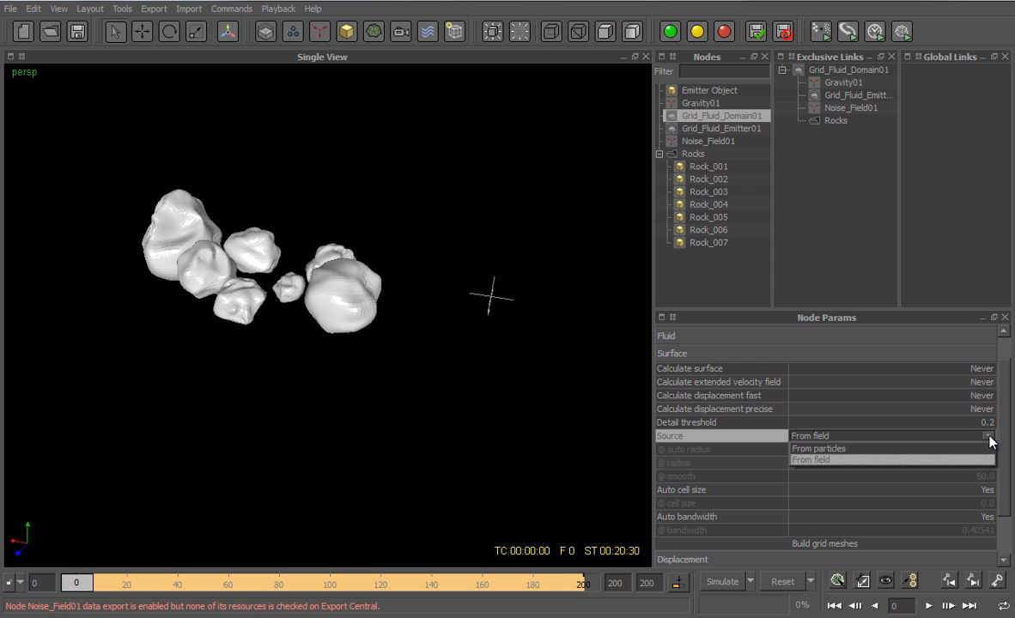
pyautogui.click(934, 461)
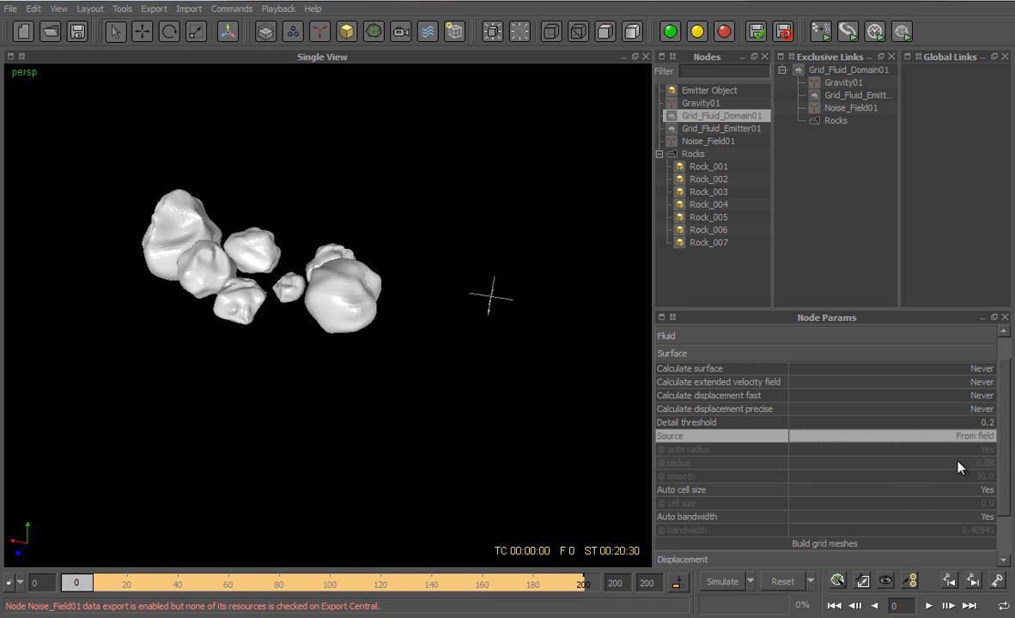
pyautogui.click(695, 424)
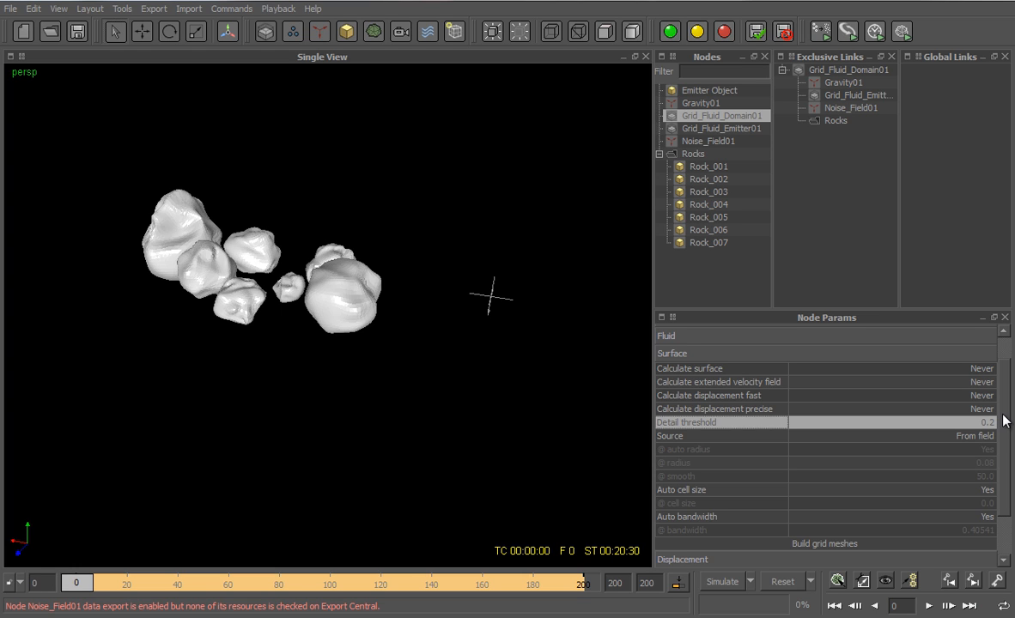
# Set Calculate surface and Calculate extended velocity field to Always for the fluid domain
pyautogui.scroll(1, 1004, 418)
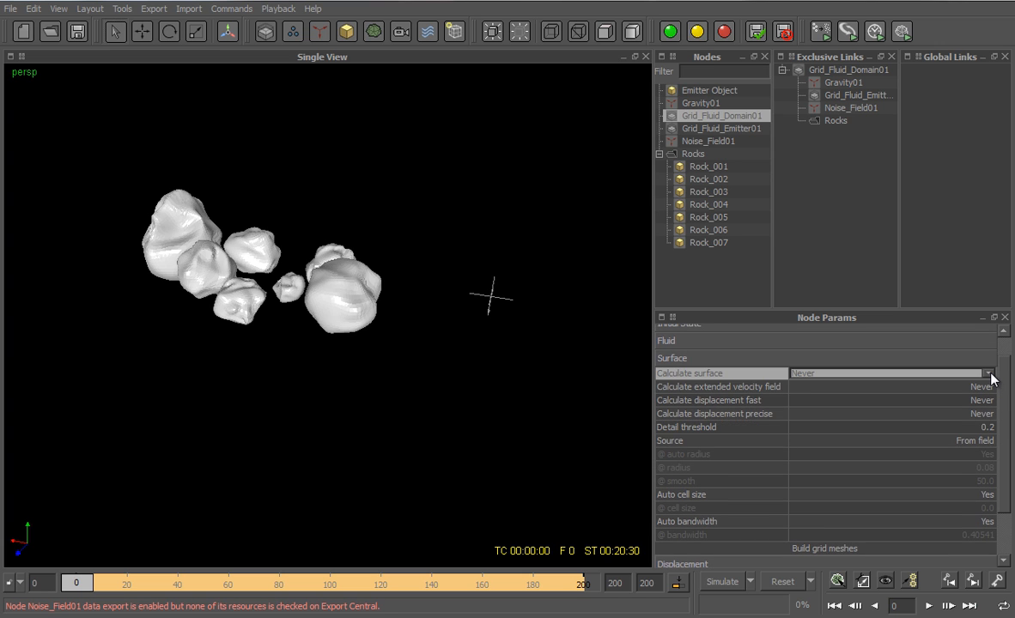
pyautogui.click(989, 374)
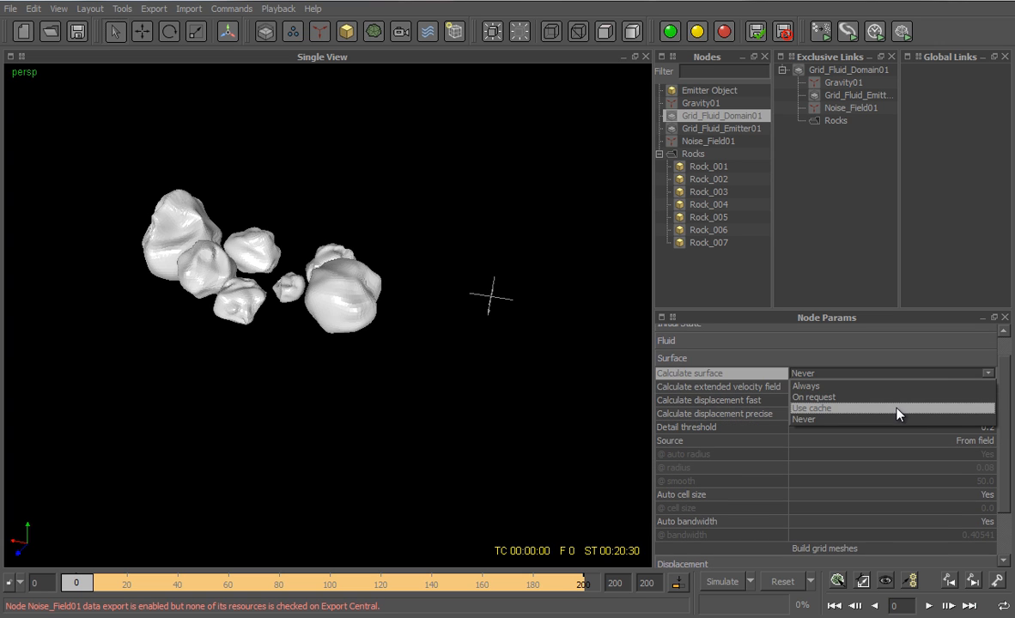
pyautogui.click(898, 414)
pyautogui.click(910, 374)
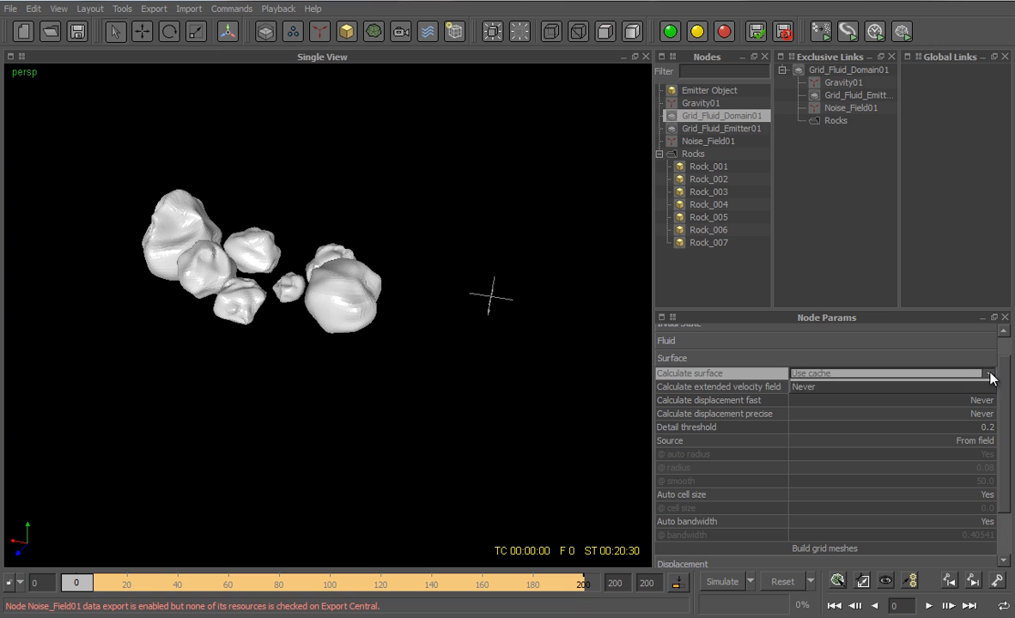
pyautogui.click(910, 387)
pyautogui.click(988, 387)
pyautogui.click(989, 387)
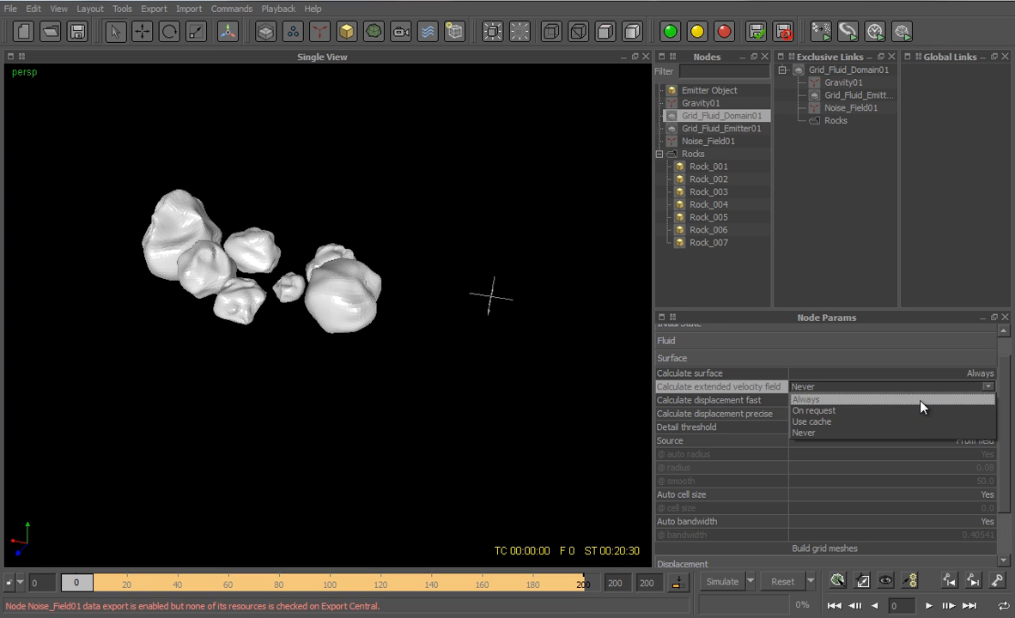
pyautogui.click(915, 400)
# Set Calculate displacement fast and Calculate displacement precise to Always for the fluid domain
pyautogui.click(988, 401)
pyautogui.click(988, 401)
pyautogui.click(917, 415)
pyautogui.click(987, 415)
pyautogui.click(987, 416)
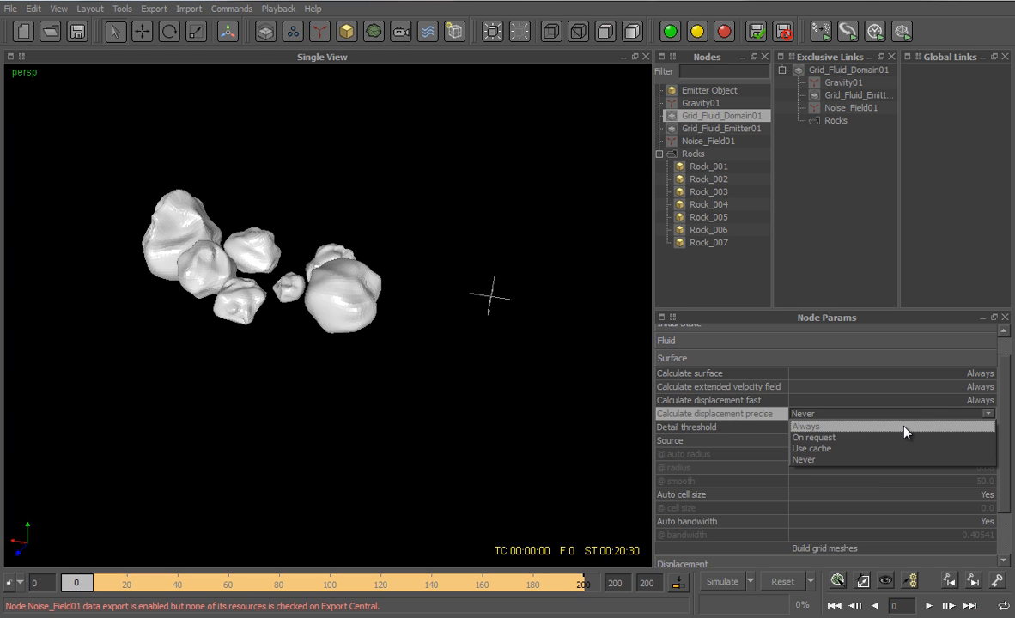
pyautogui.click(846, 427)
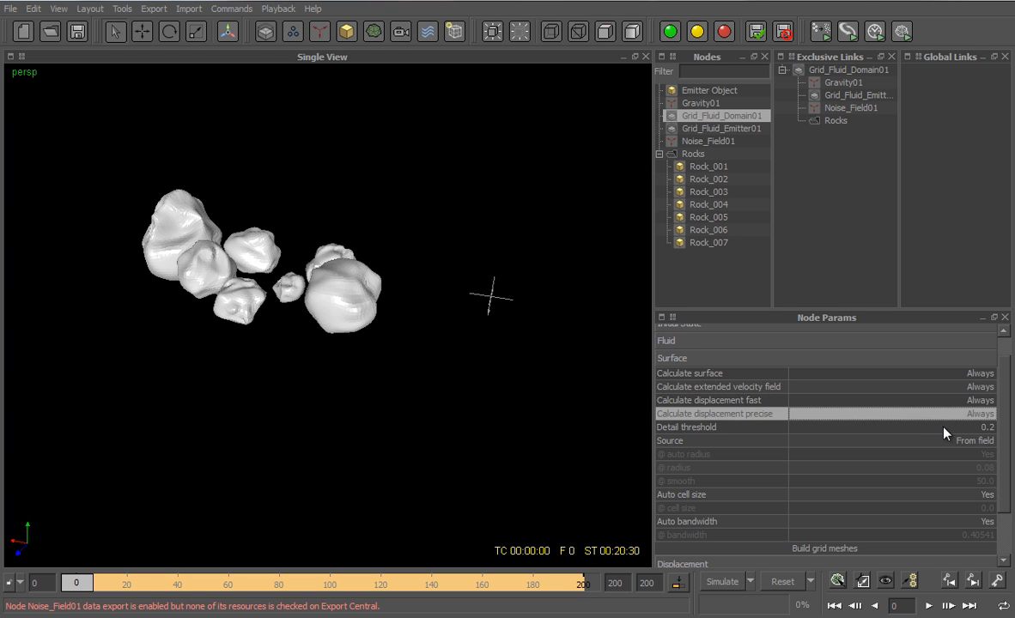
# Set the Simulation mode of Grid_Fluid_Domain01 to Cache and collapse its Node and Surface parameters
pyautogui.scroll(1, 1006, 428)
pyautogui.scroll(1, 1006, 429)
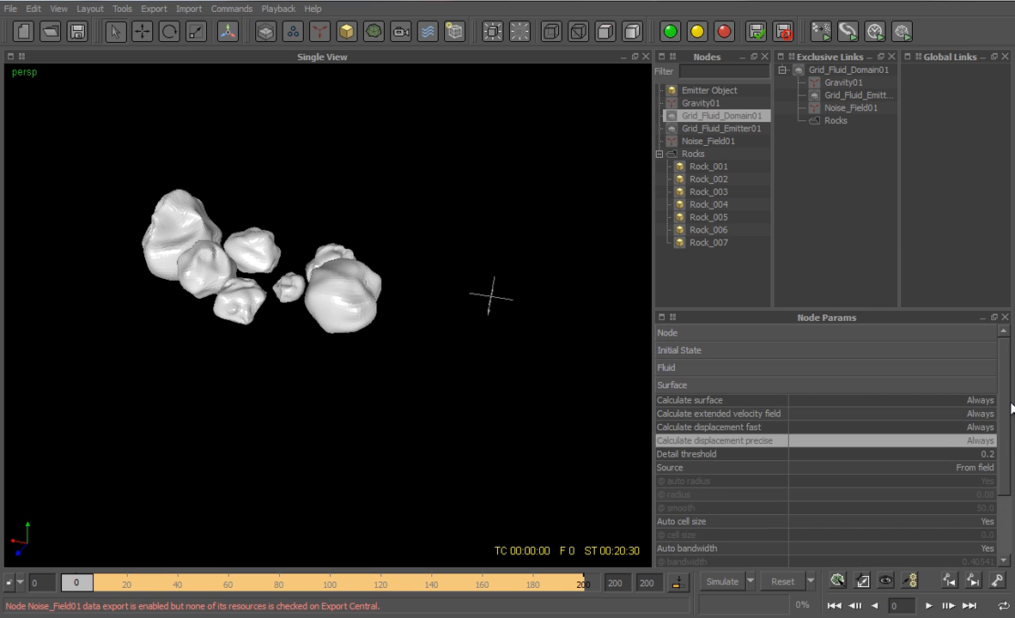
pyautogui.click(784, 335)
pyautogui.click(983, 349)
pyautogui.click(988, 348)
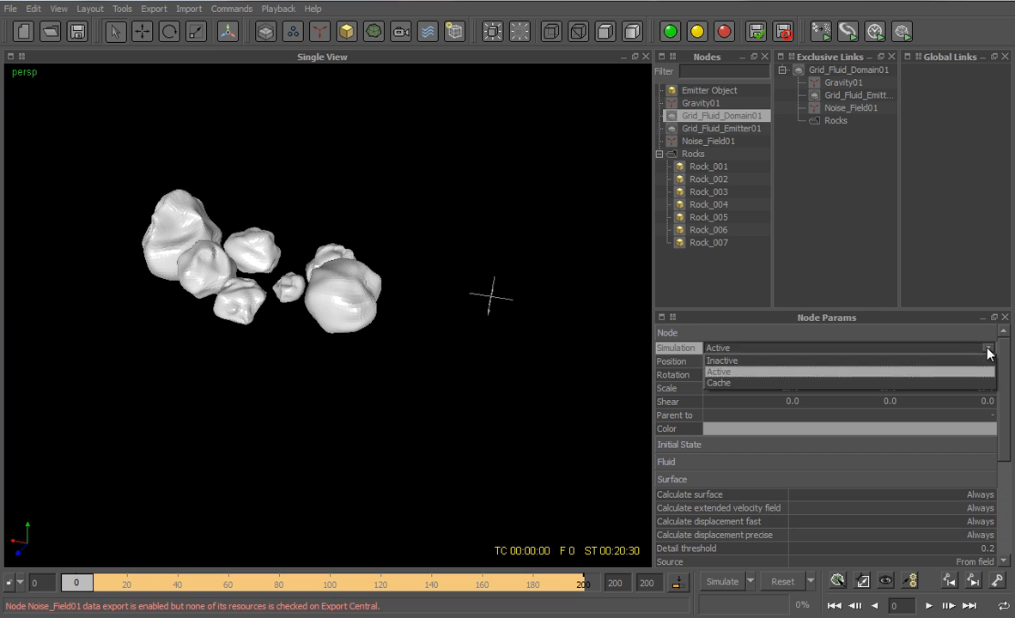
pyautogui.click(916, 383)
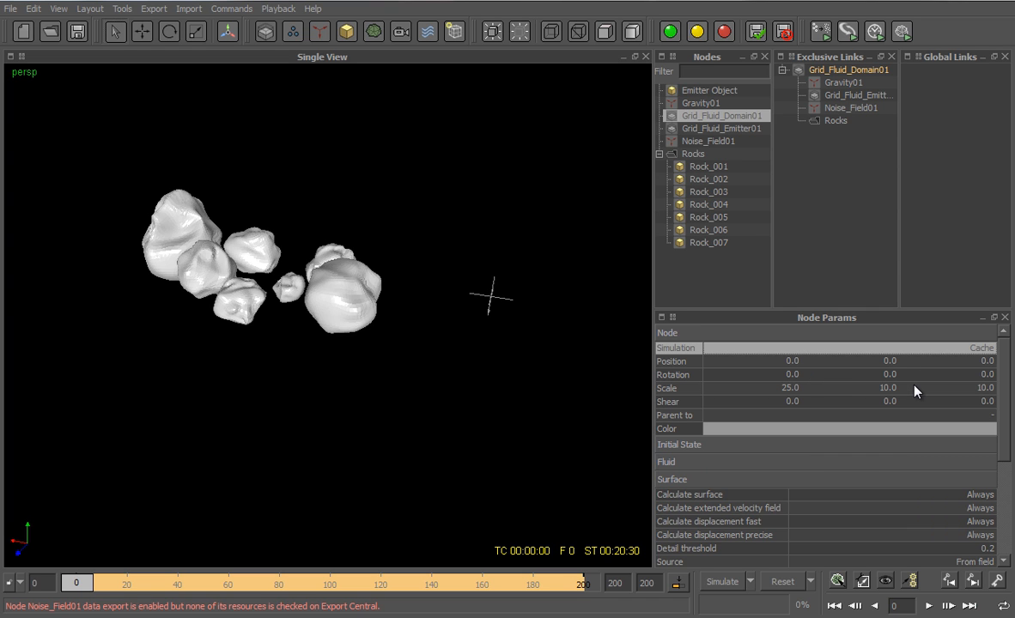
pyautogui.click(835, 335)
pyautogui.click(821, 387)
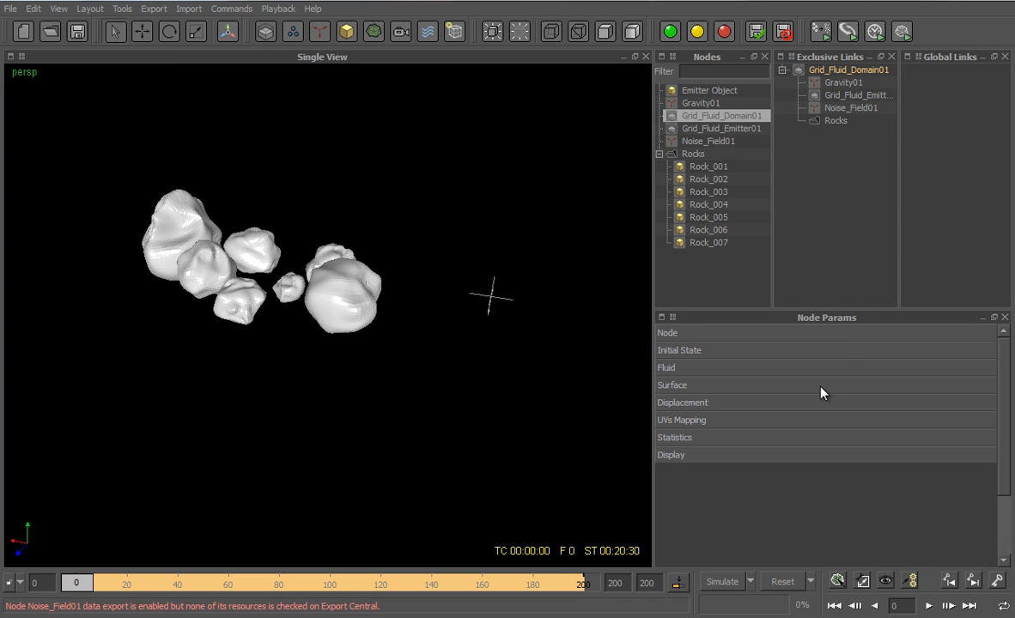
# Reset all simulation data and simulate the scene again through frame 200
pyautogui.click(782, 582)
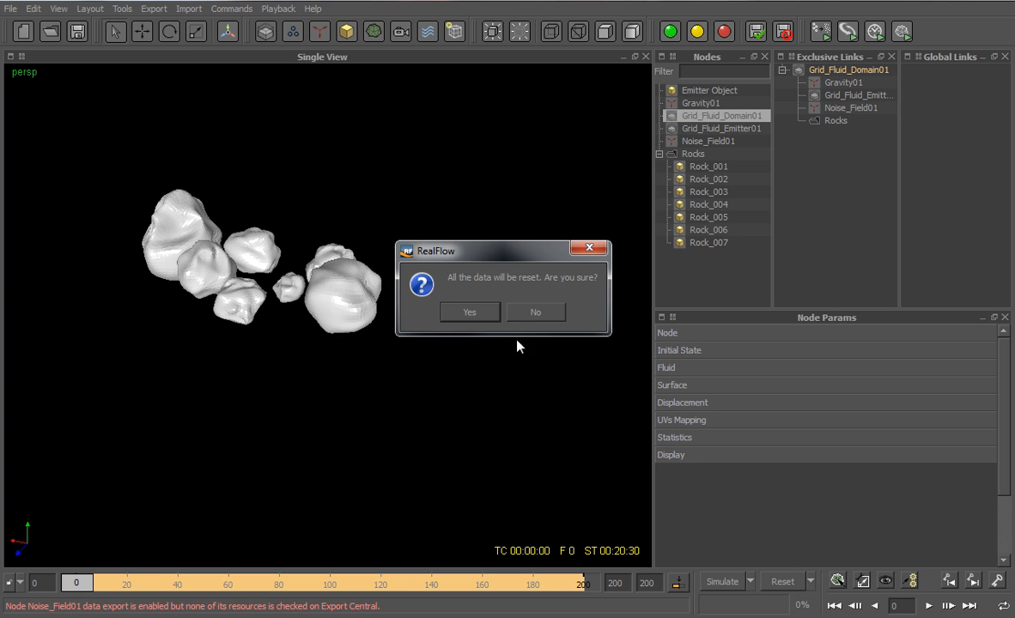
pyautogui.click(469, 312)
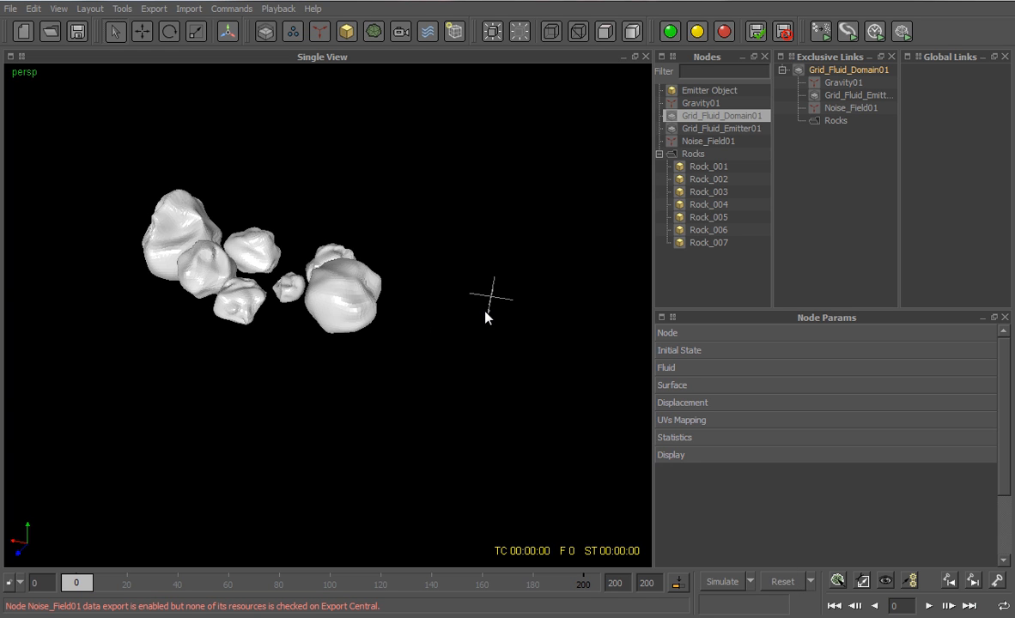
pyautogui.click(720, 583)
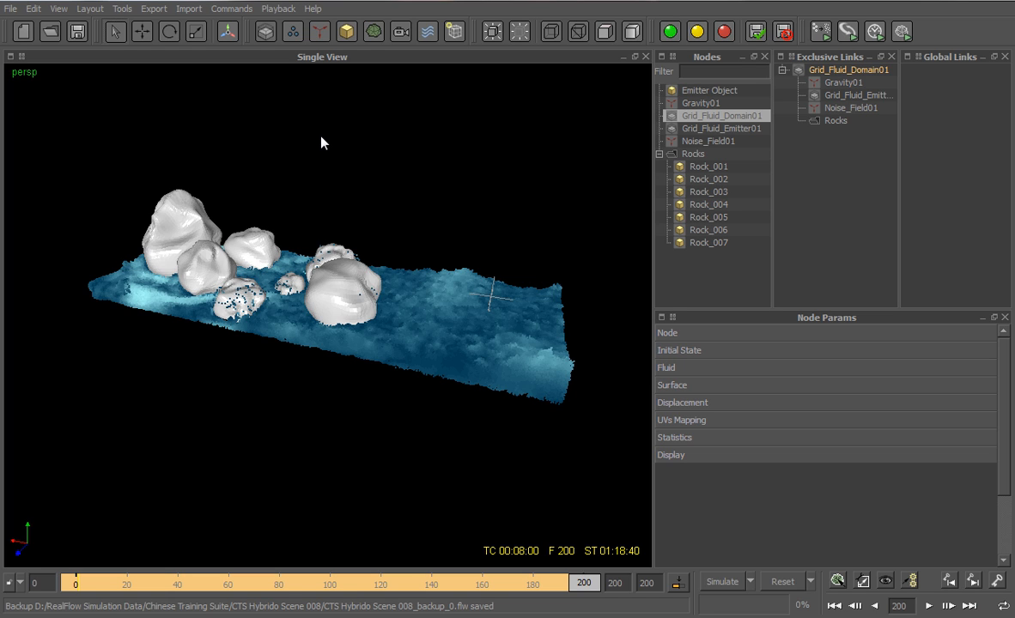
# Add a grid mesh to the scene and expand its node to show the fluid domain it contains
pyautogui.click(374, 32)
pyautogui.click(393, 95)
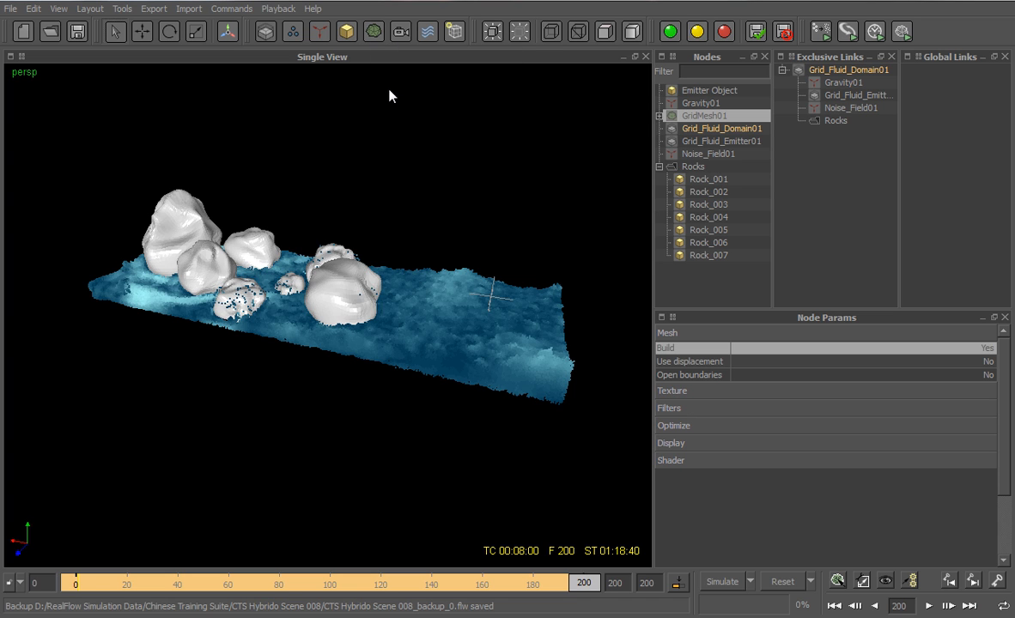
pyautogui.moveTo(664, 136); pyautogui.dragTo(659, 113)
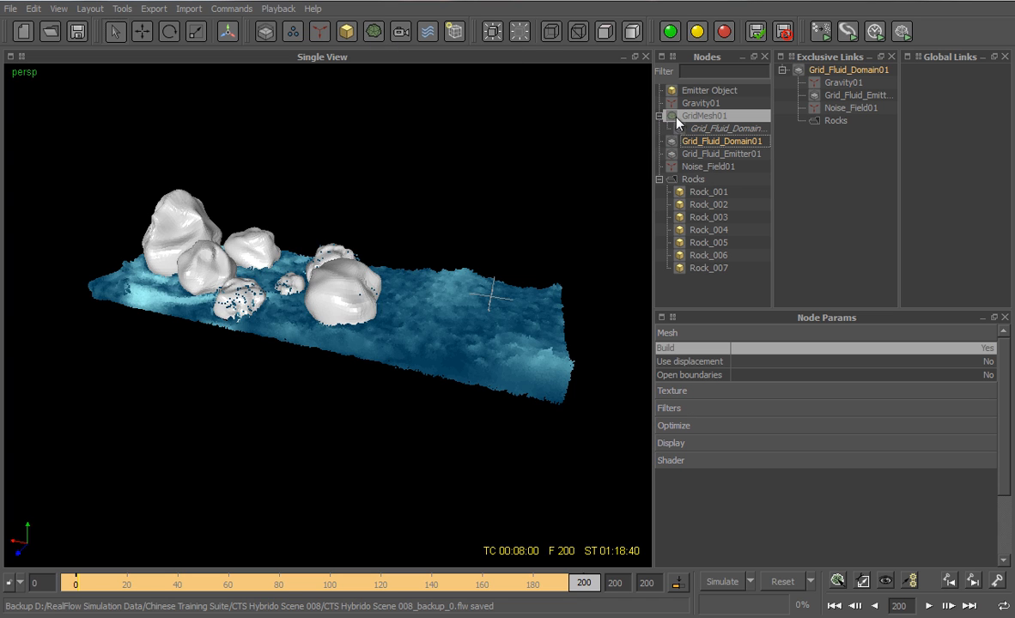
# Go to frame 54 and build the grid meshes from the Surface parameters of Grid_Fluid_Domain01
pyautogui.click(732, 142)
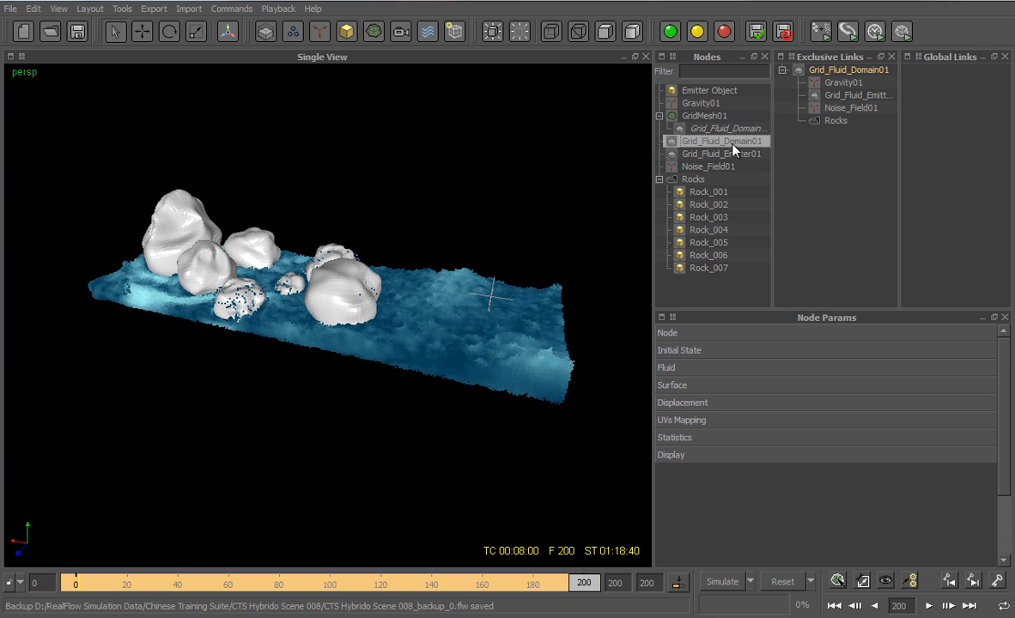
pyautogui.click(706, 386)
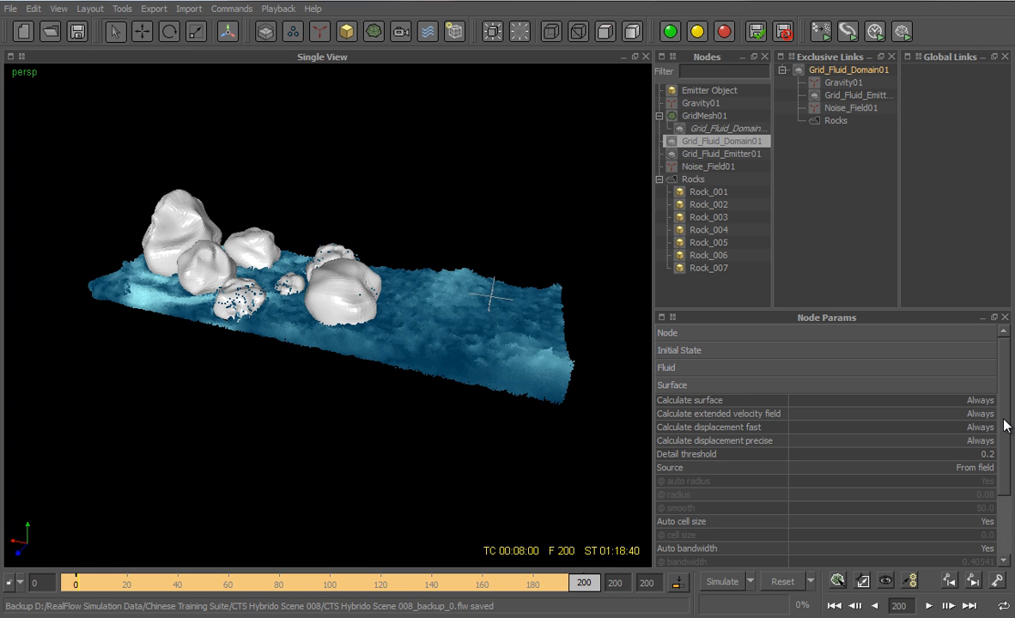
pyautogui.scroll(-3, 1004, 458)
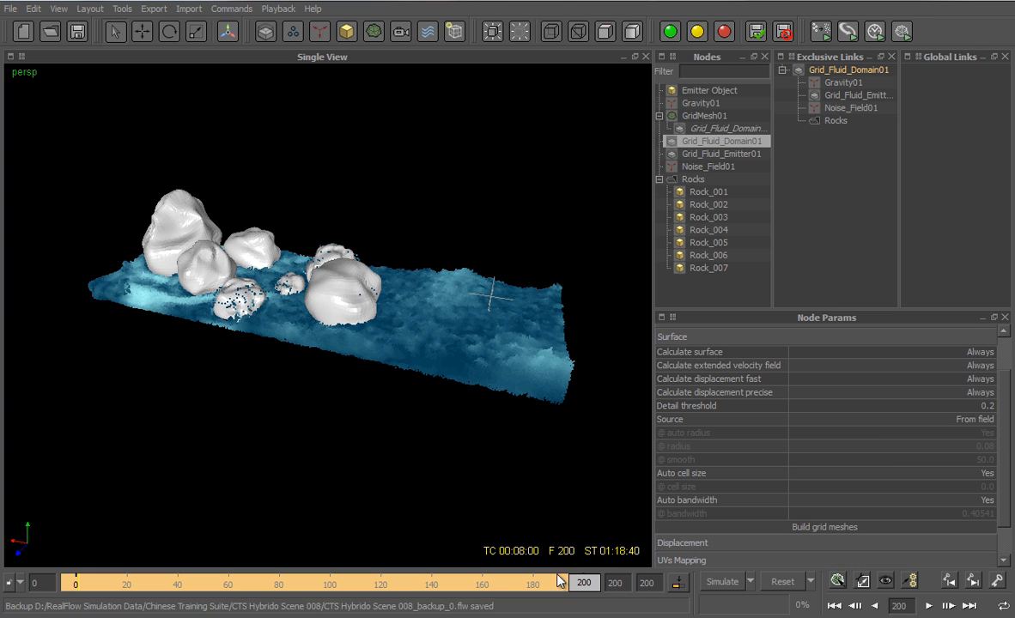
pyautogui.moveTo(578, 583); pyautogui.dragTo(212, 589)
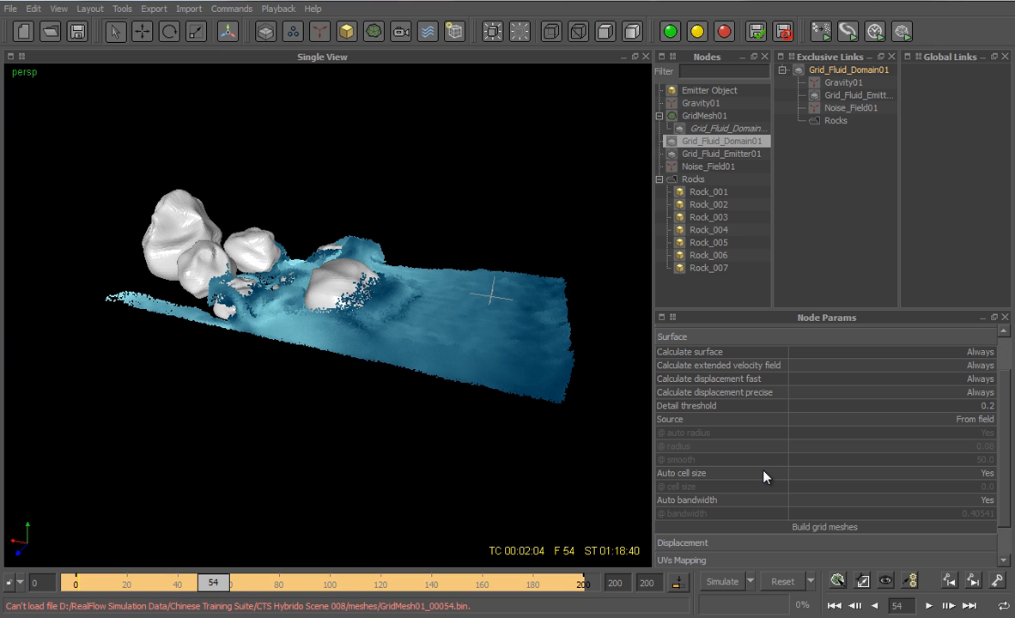
pyautogui.click(828, 527)
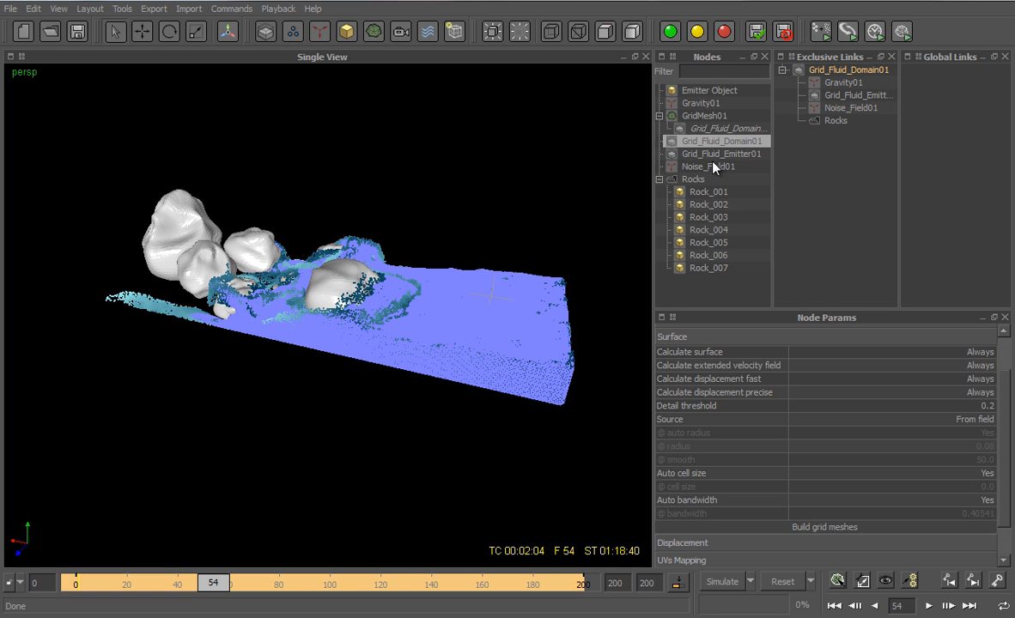
# Hide the fluid domain's particles in the viewport and display GridMesh01 with smooth shading
pyautogui.click(519, 34)
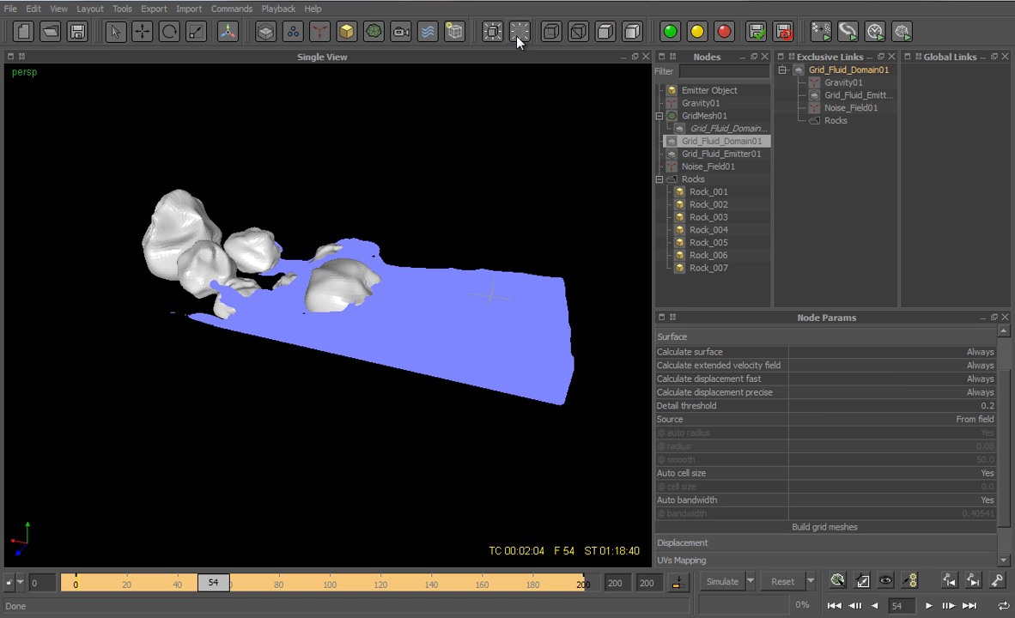
pyautogui.click(697, 116)
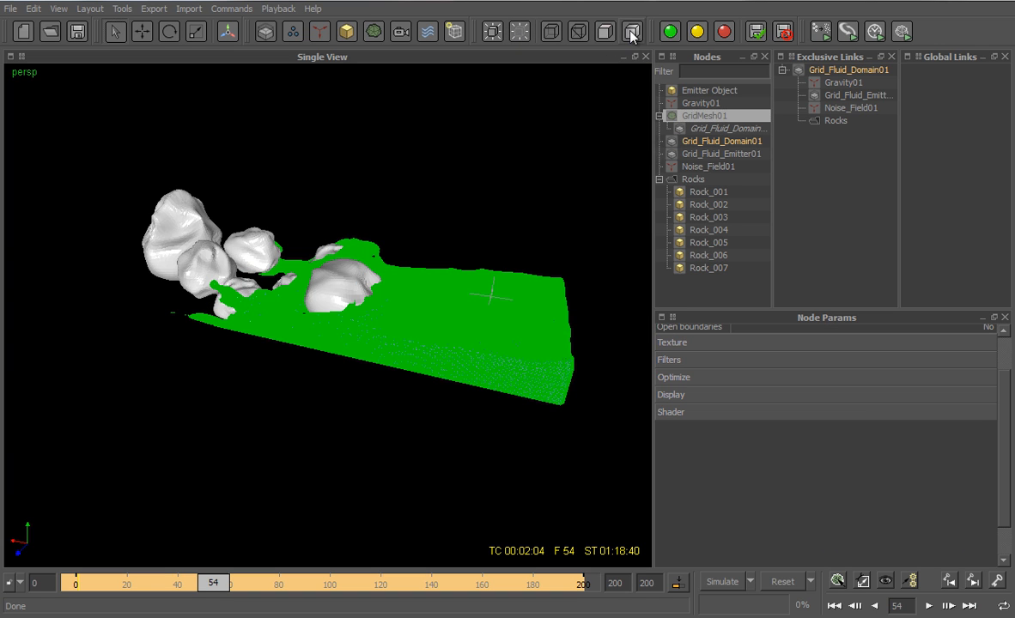
pyautogui.click(554, 148)
# Go to frame 134, build GridMesh01 for that frame and inspect the mesh around the rocks
pyautogui.keyDown('alt'); pyautogui.moveTo(471, 252); pyautogui.dragTo(470, 342); pyautogui.keyUp('alt')
pyautogui.moveTo(217, 584); pyautogui.dragTo(432, 587)
pyautogui.click(707, 118)
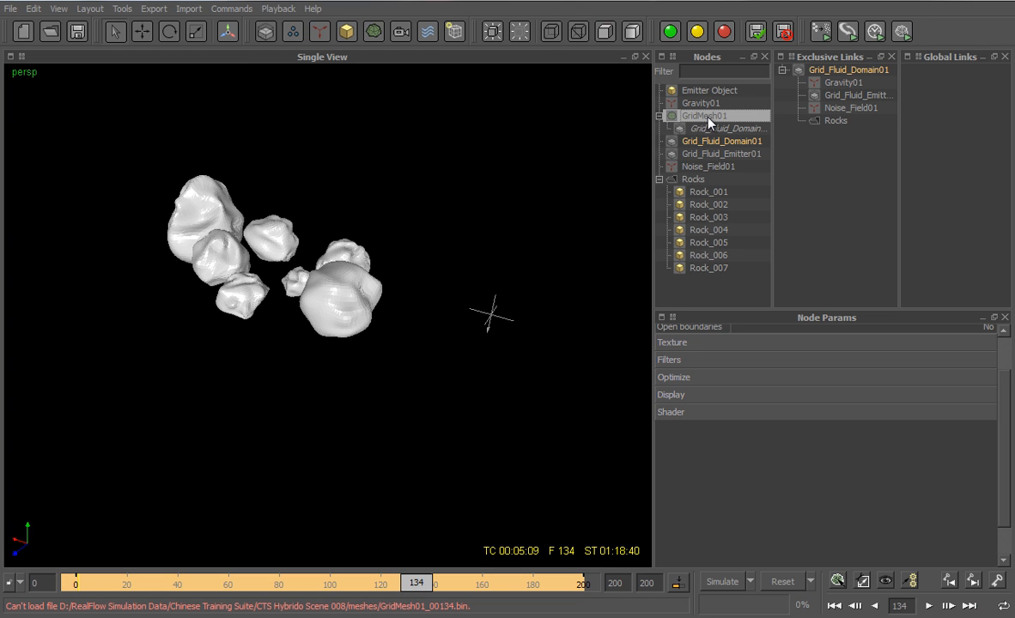
pyautogui.rightClick(710, 120)
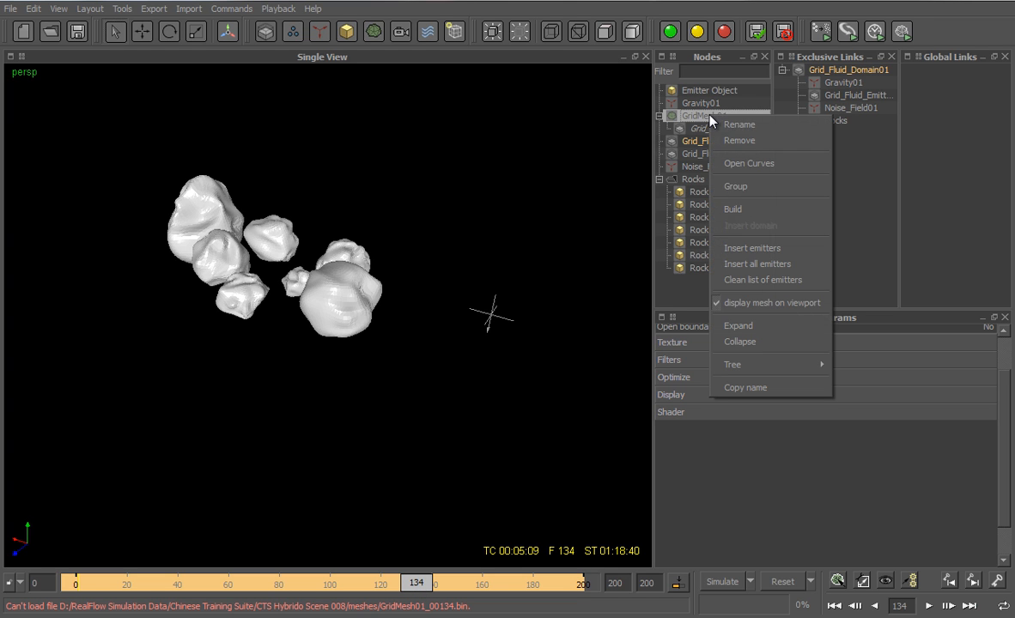
pyautogui.click(788, 208)
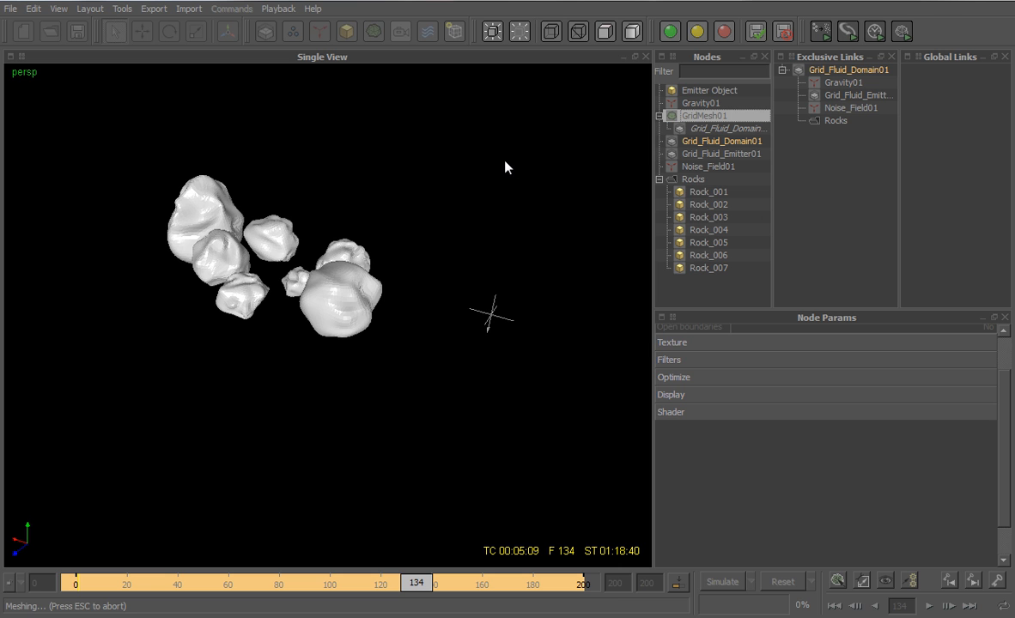
pyautogui.click(505, 167)
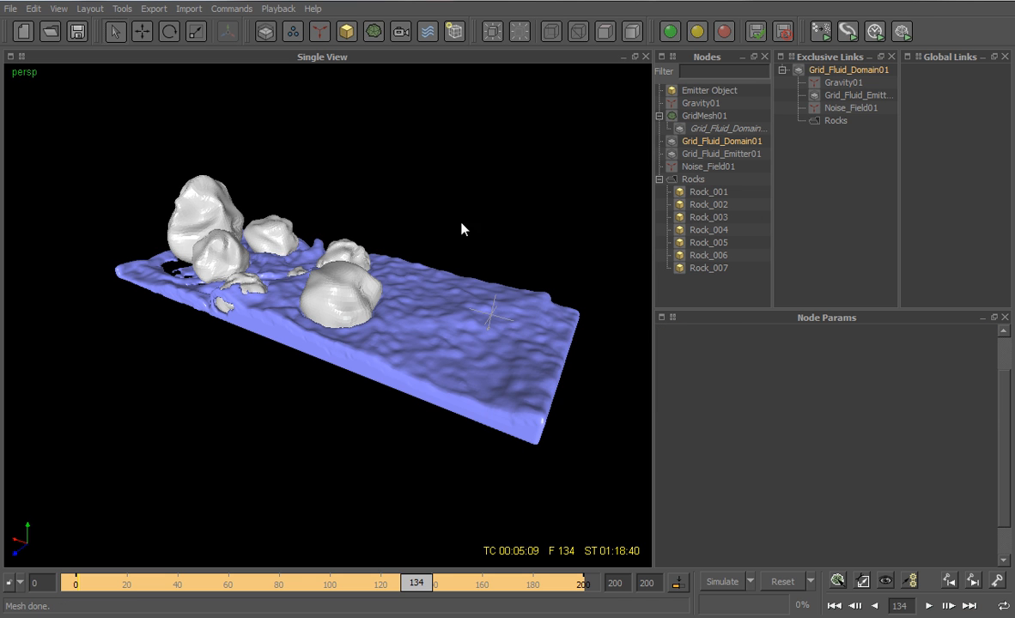
pyautogui.keyDown('alt'); pyautogui.moveTo(374, 310); pyautogui.dragTo(399, 318); pyautogui.keyUp('alt')
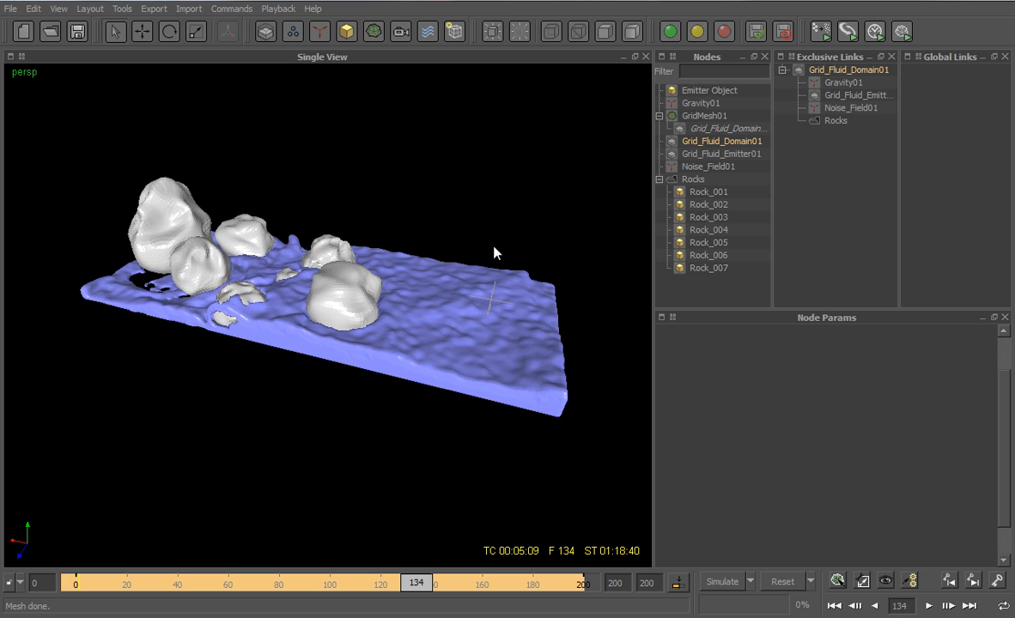
# Return to frame 0 and build GridMesh01 for the whole sequence up to frame 200
pyautogui.click(685, 115)
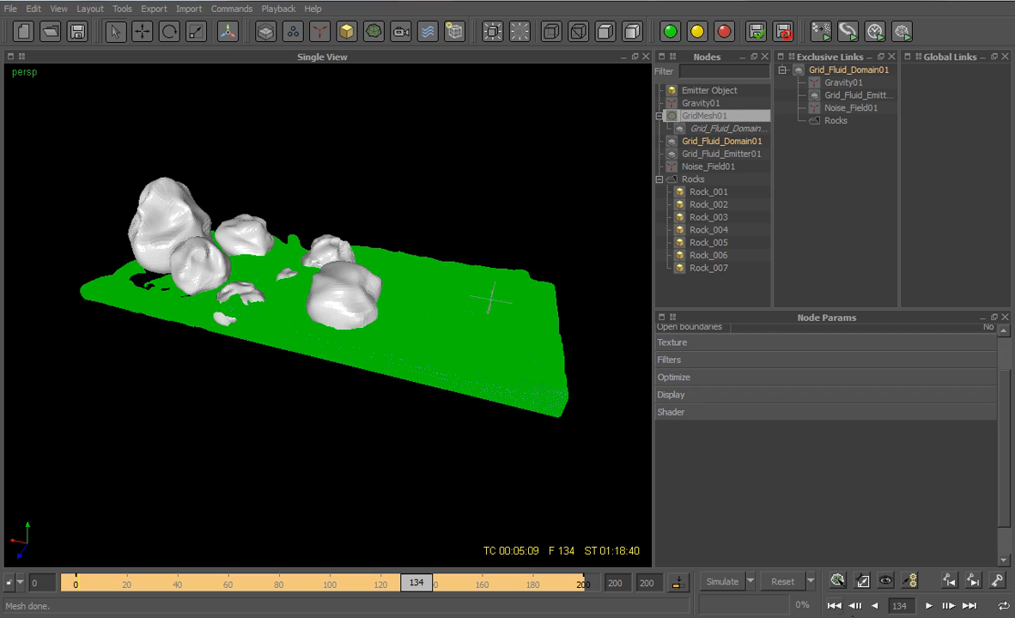
pyautogui.click(832, 606)
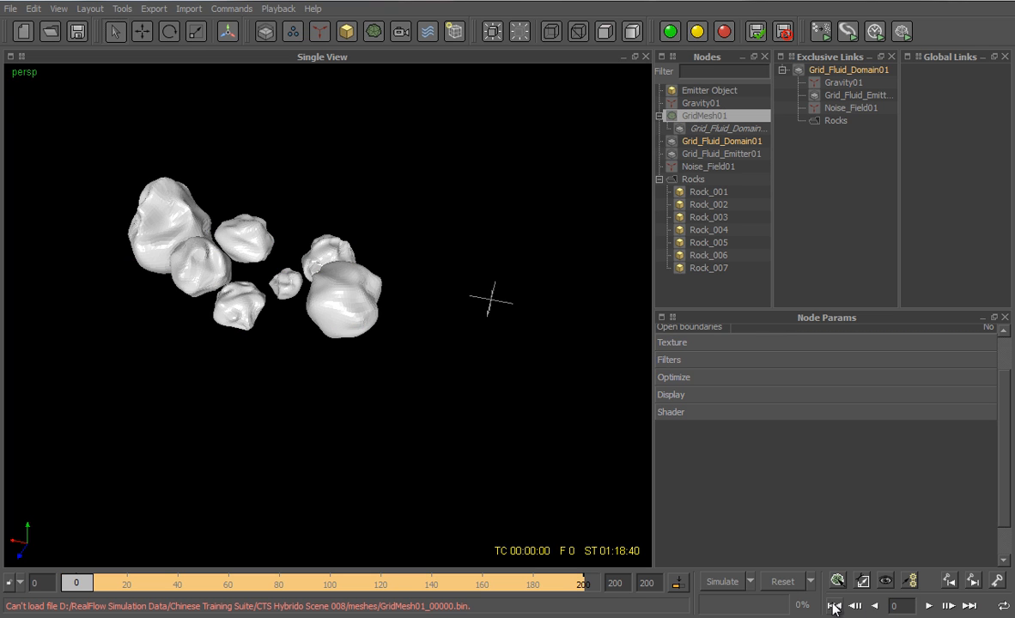
pyautogui.click(902, 32)
pyautogui.press('Right')
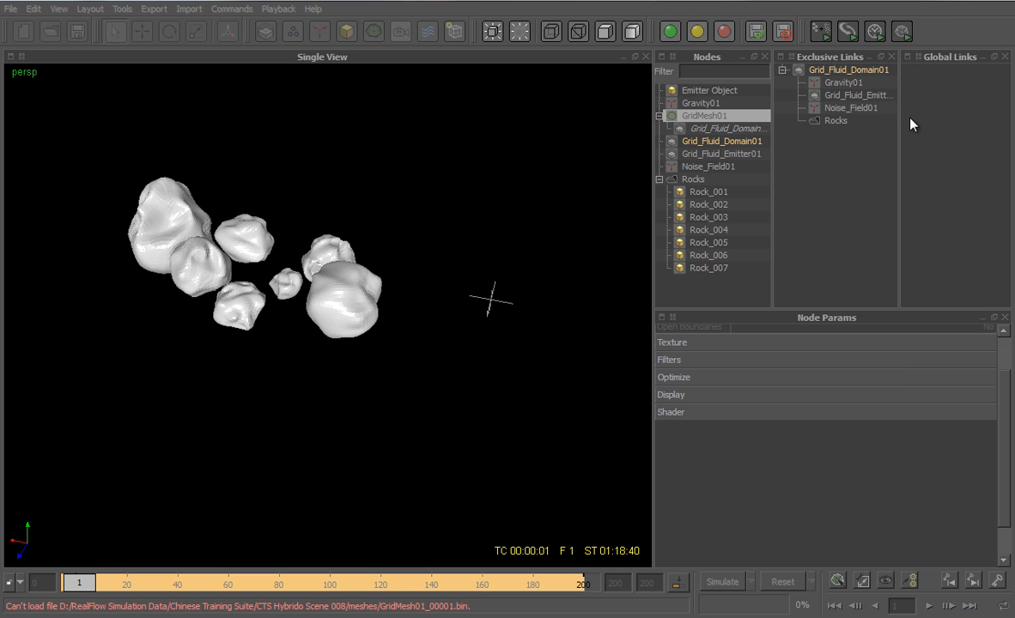
pyautogui.press('Right')
pyautogui.press('Right')
pyautogui.press('End')
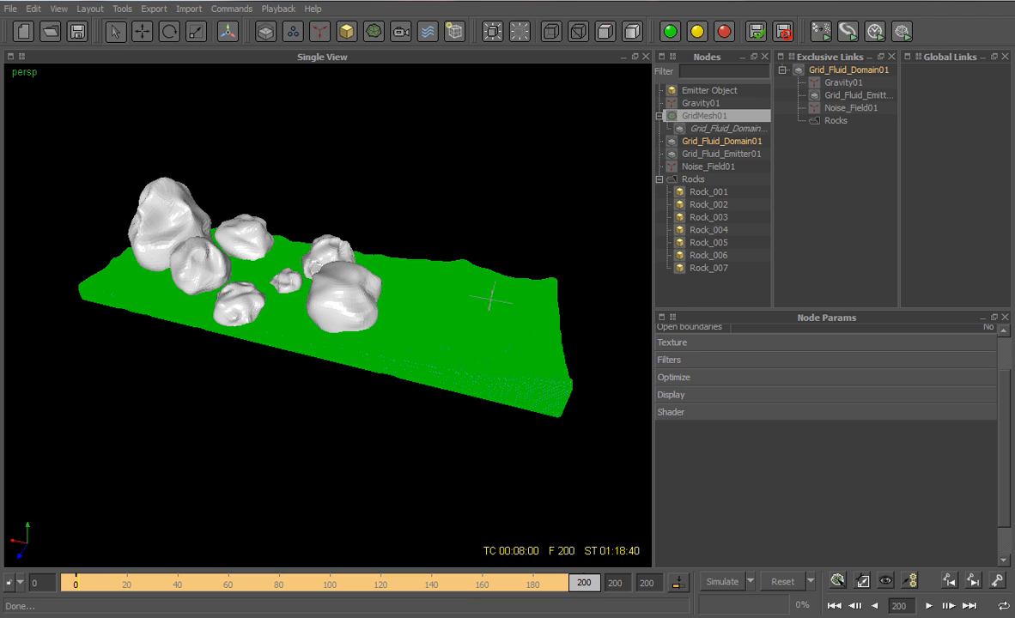
pyautogui.click(315, 164)
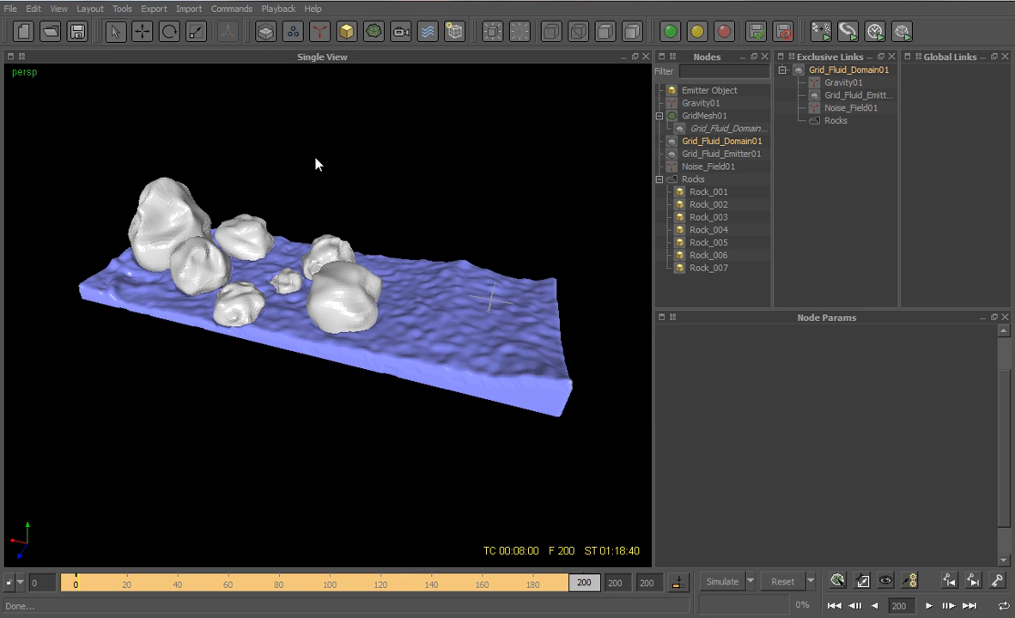
# Return to frame 0, then generate and play a video preview of the meshed fluid
pyautogui.click(834, 607)
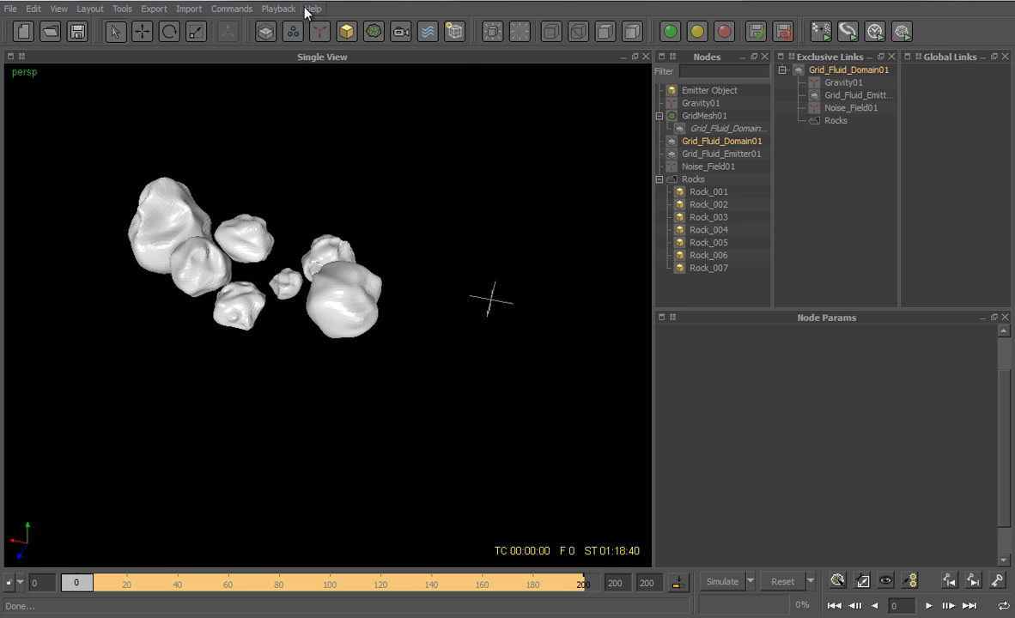
pyautogui.click(277, 9)
pyautogui.click(272, 26)
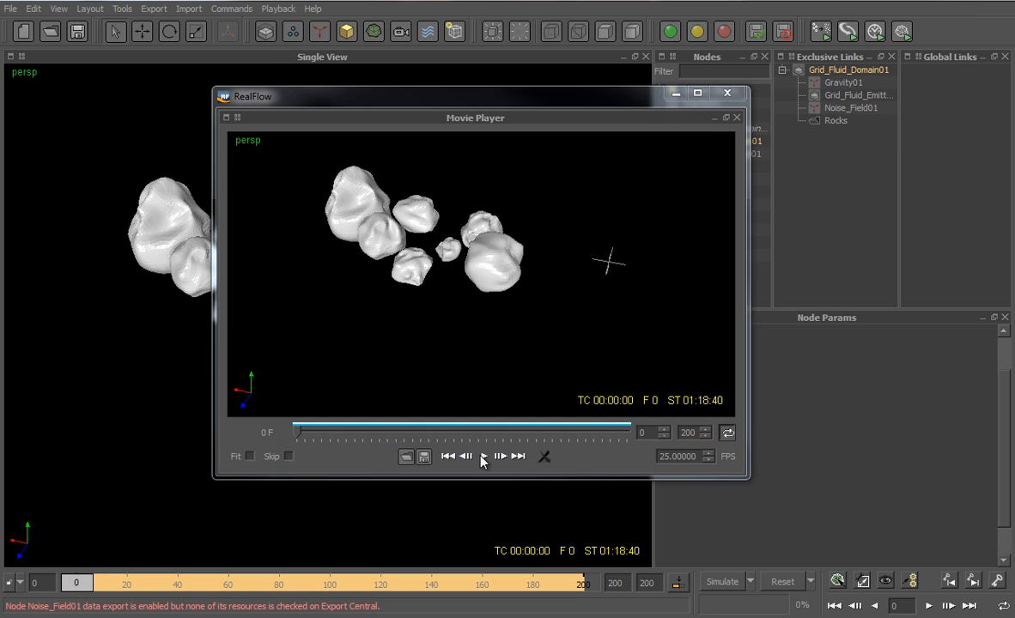
pyautogui.click(483, 457)
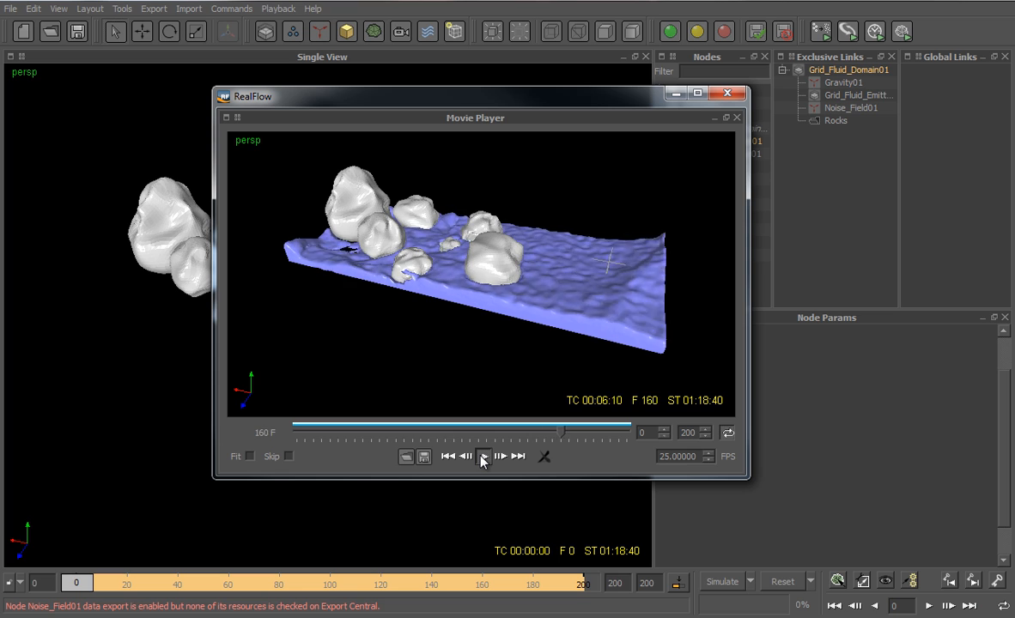
pyautogui.click(481, 458)
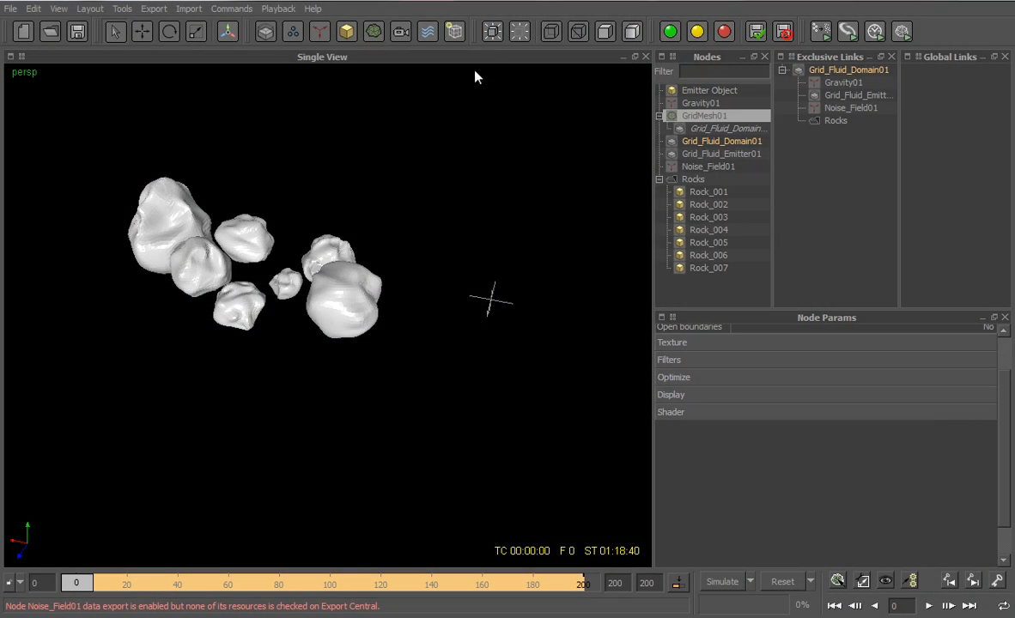
# Set the Domain display of Grid_Fluid_Domain01 to Box and switch the viewport to the top view
pyautogui.click(677, 141)
pyautogui.click(694, 407)
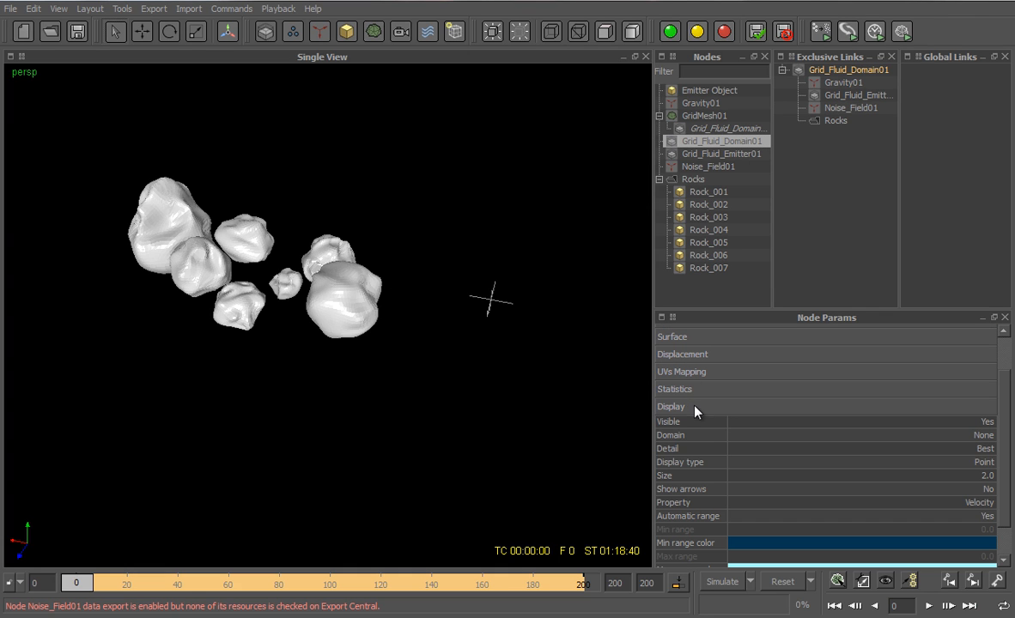
pyautogui.click(987, 435)
pyautogui.click(988, 435)
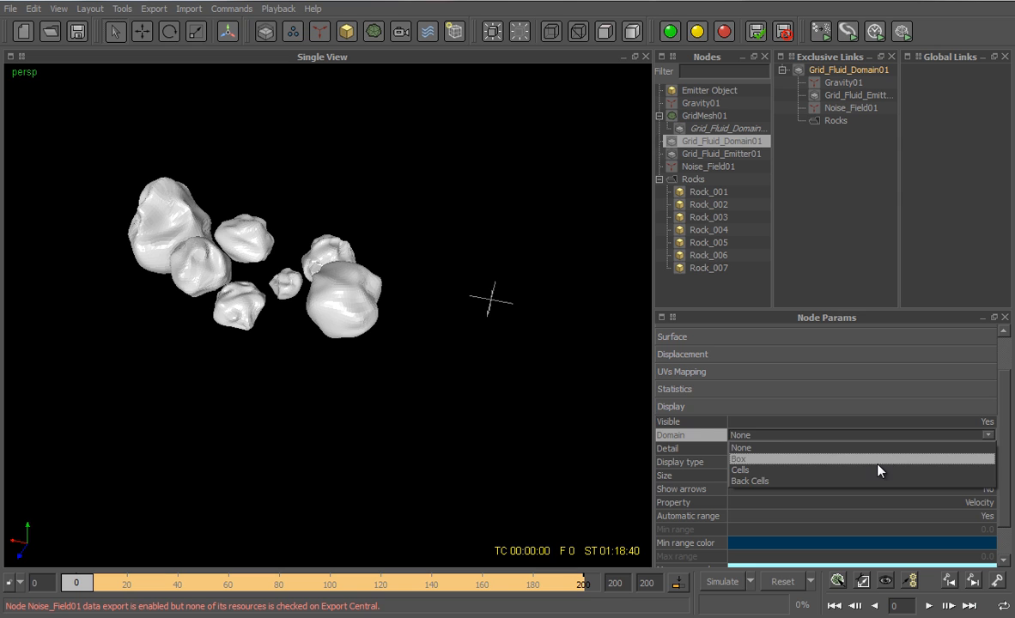
pyautogui.click(899, 459)
pyautogui.press('1')
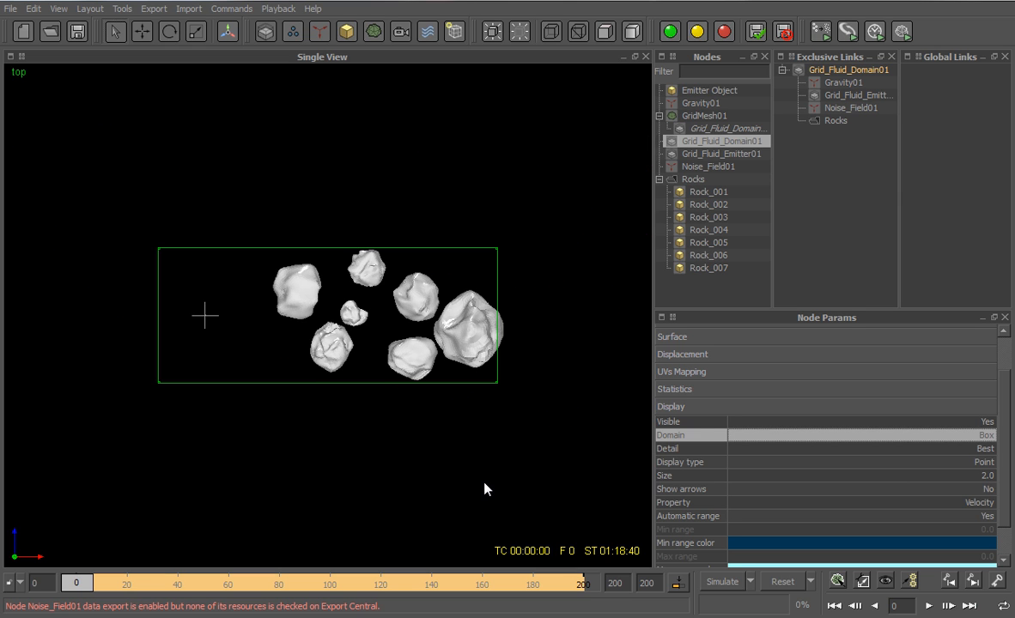
# Add a single IDOC and fit it in X and Z around the large rock nearest the emitter
pyautogui.scroll(2, 505, 464)
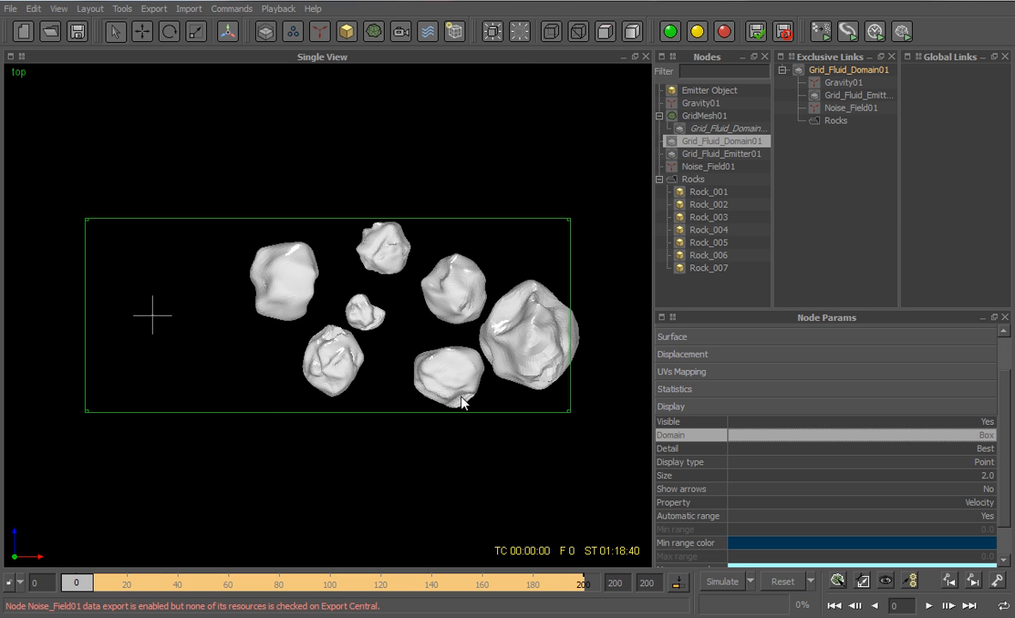
pyautogui.moveTo(460, 37)
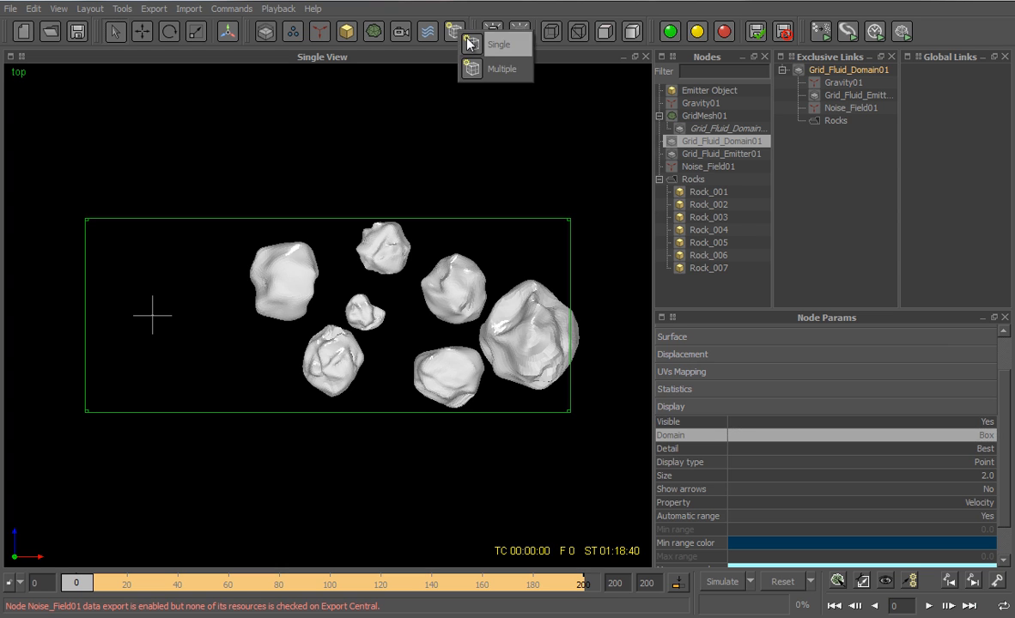
pyautogui.click(498, 45)
pyautogui.press('w')
pyautogui.moveTo(337, 309); pyautogui.dragTo(297, 276)
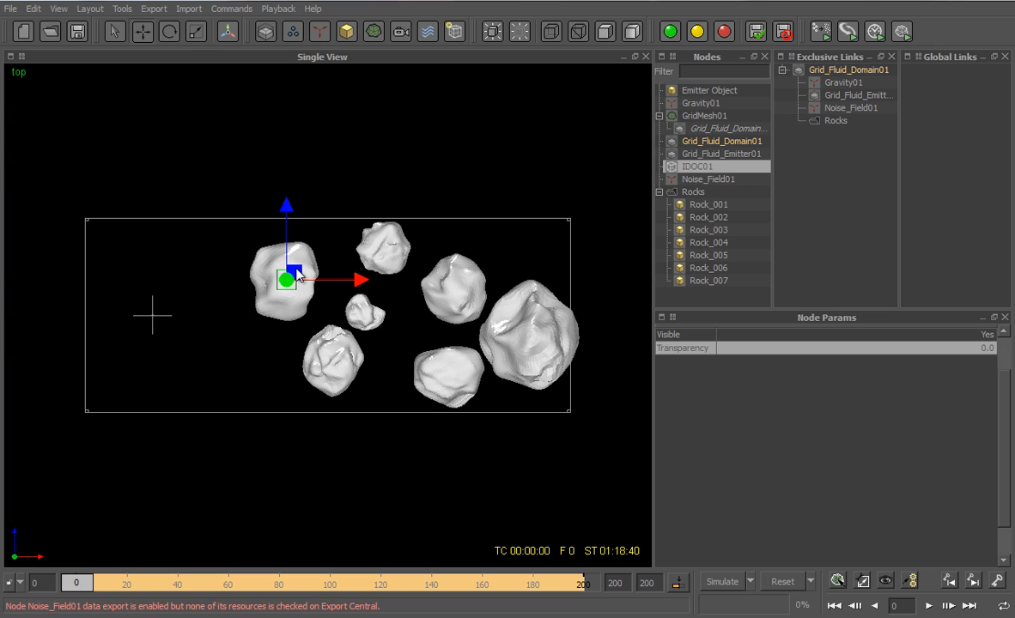
pyautogui.moveTo(358, 279); pyautogui.dragTo(404, 278)
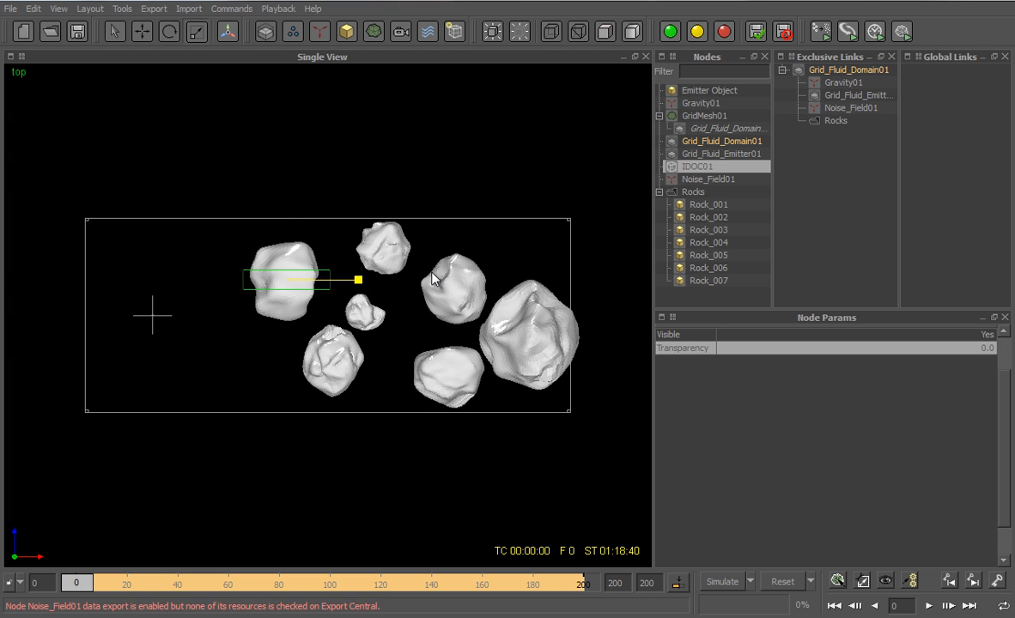
pyautogui.moveTo(287, 208); pyautogui.dragTo(290, 146)
# Add a second single IDOC and fit it in X and Z around the rock just below the first one
pyautogui.click(455, 35)
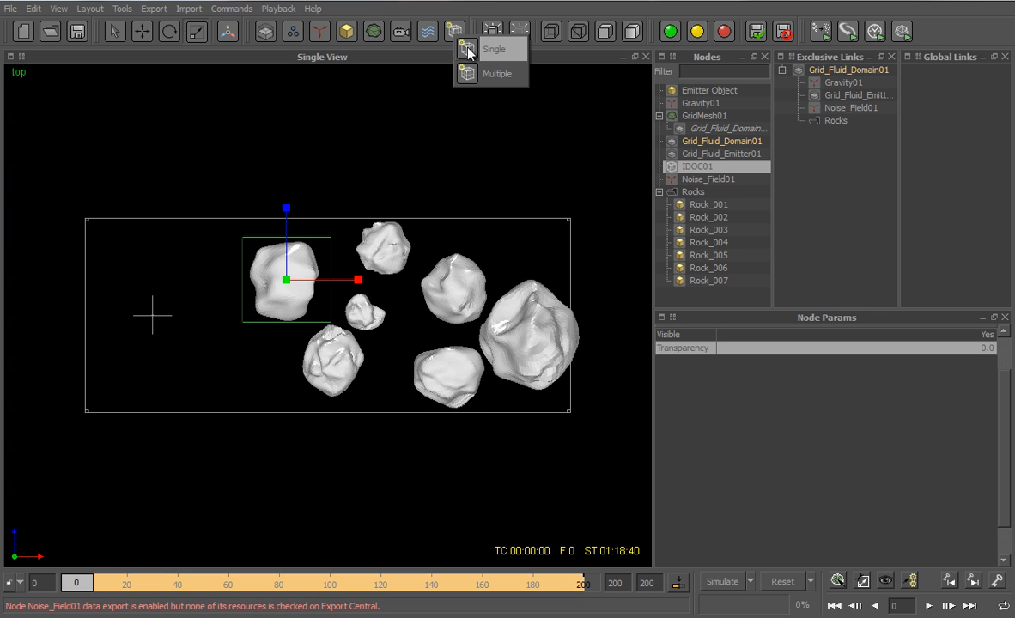
pyautogui.click(468, 51)
pyautogui.press('w')
pyautogui.moveTo(340, 311); pyautogui.dragTo(342, 358)
pyautogui.press('r')
pyautogui.moveTo(403, 360); pyautogui.dragTo(442, 358)
pyautogui.moveTo(331, 291); pyautogui.dragTo(334, 230)
# Add a third single IDOC and fit it around the smallest rock in the middle of the group
pyautogui.click(427, 31)
pyautogui.click(468, 38)
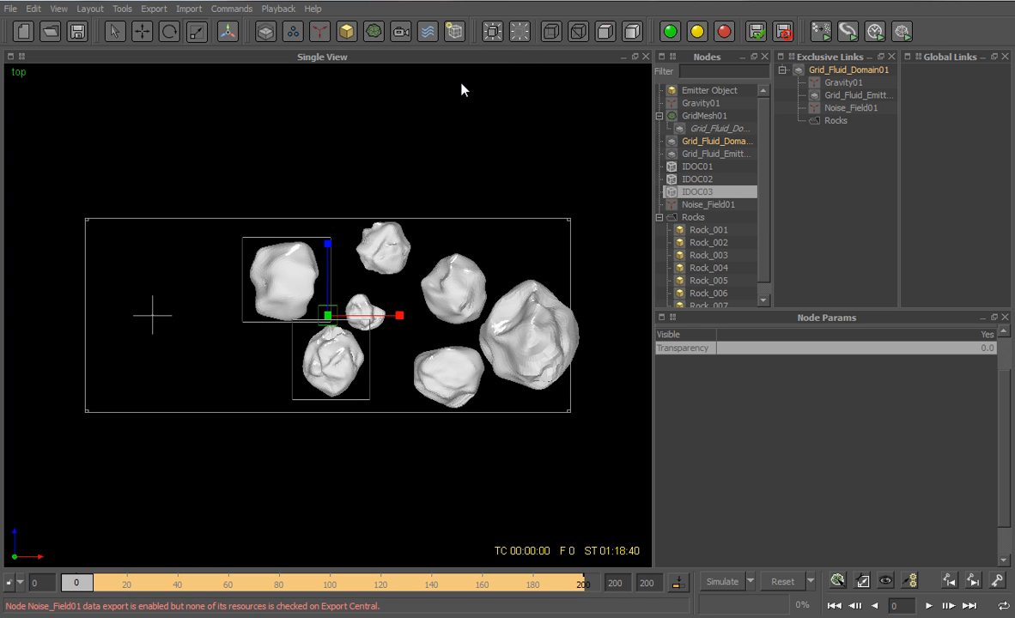
pyautogui.press('w')
pyautogui.moveTo(336, 303); pyautogui.dragTo(372, 303)
pyautogui.press('r')
pyautogui.moveTo(432, 321); pyautogui.dragTo(442, 292)
pyautogui.moveTo(366, 247); pyautogui.dragTo(365, 234)
pyautogui.press('e')
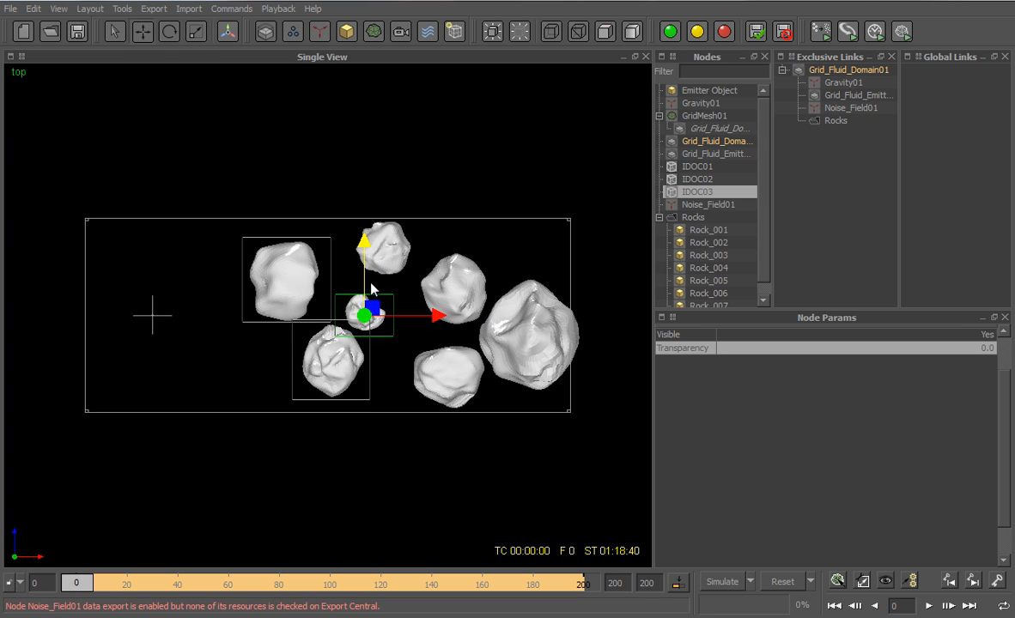
pyautogui.press('w')
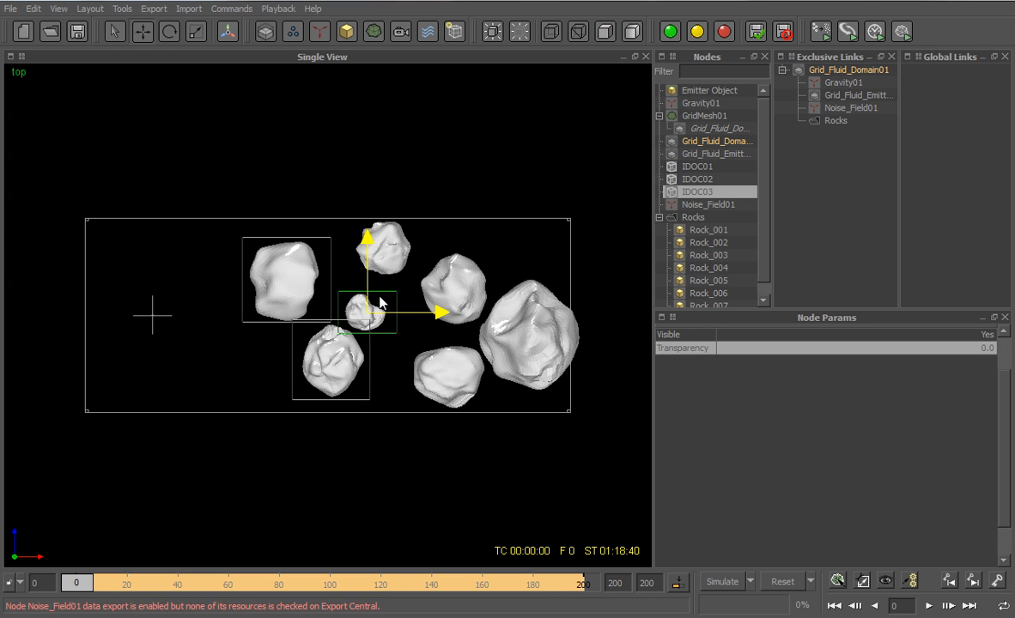
# Fit single IDOCs around the four remaining rocks and shift the one on the largest rock back inside the domain boundary
pyautogui.press('r')
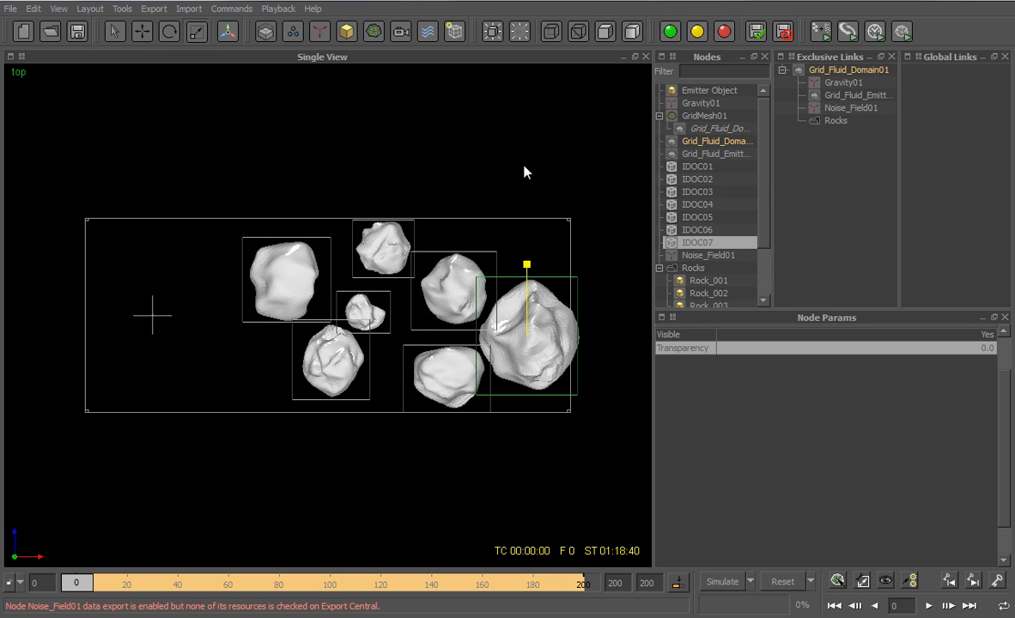
pyautogui.press('w')
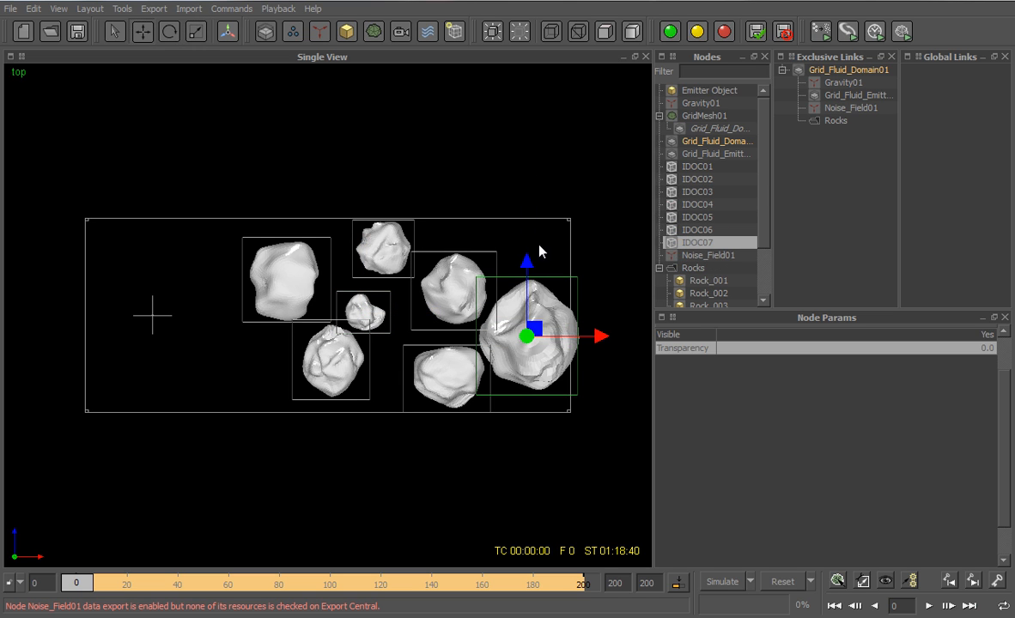
pyautogui.moveTo(601, 340)
pyautogui.mouseDown()
pyautogui.moveTo(584, 336)
pyautogui.moveTo(592, 338)
pyautogui.mouseUp()
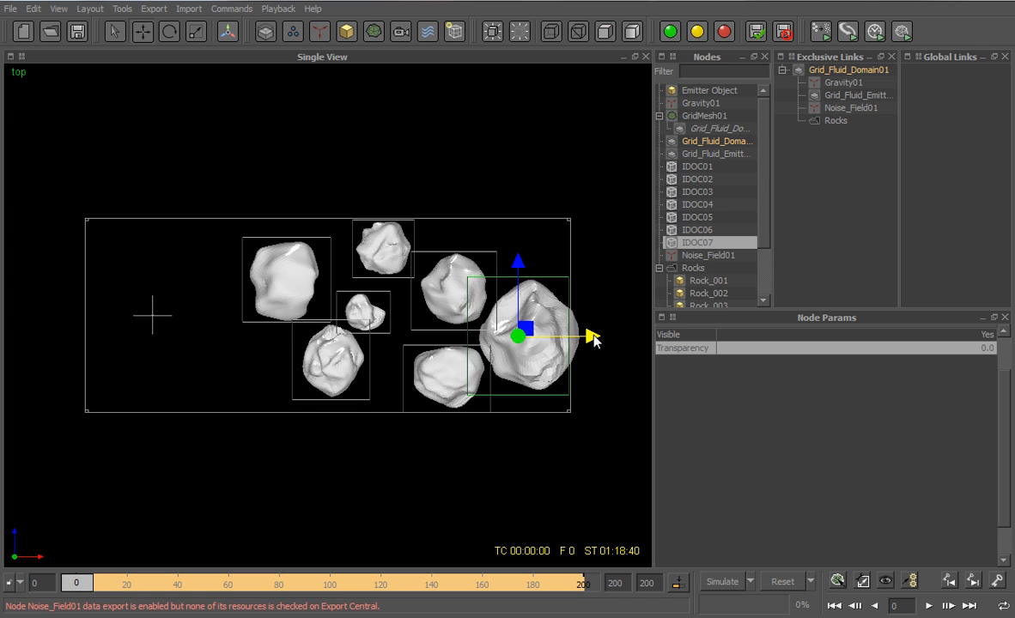
# In the front view, stretch IDOC01 to IDOC07 vertically together and lower them over the rocks, within the domain
pyautogui.press('1')
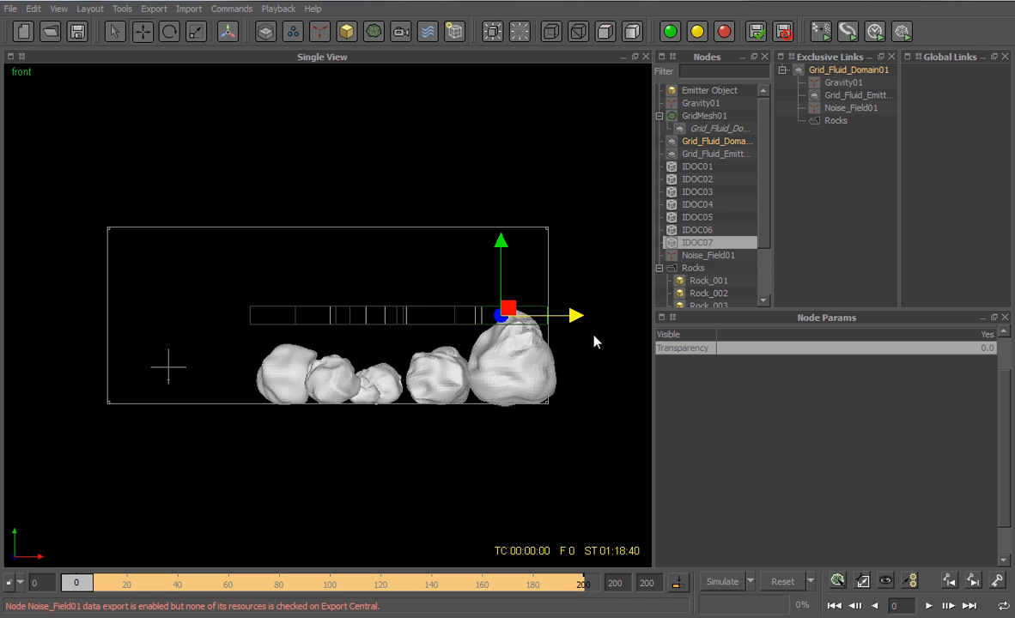
pyautogui.click(698, 167)
pyautogui.keyDown('shift'); pyautogui.click(704, 244); pyautogui.keyUp('shift')
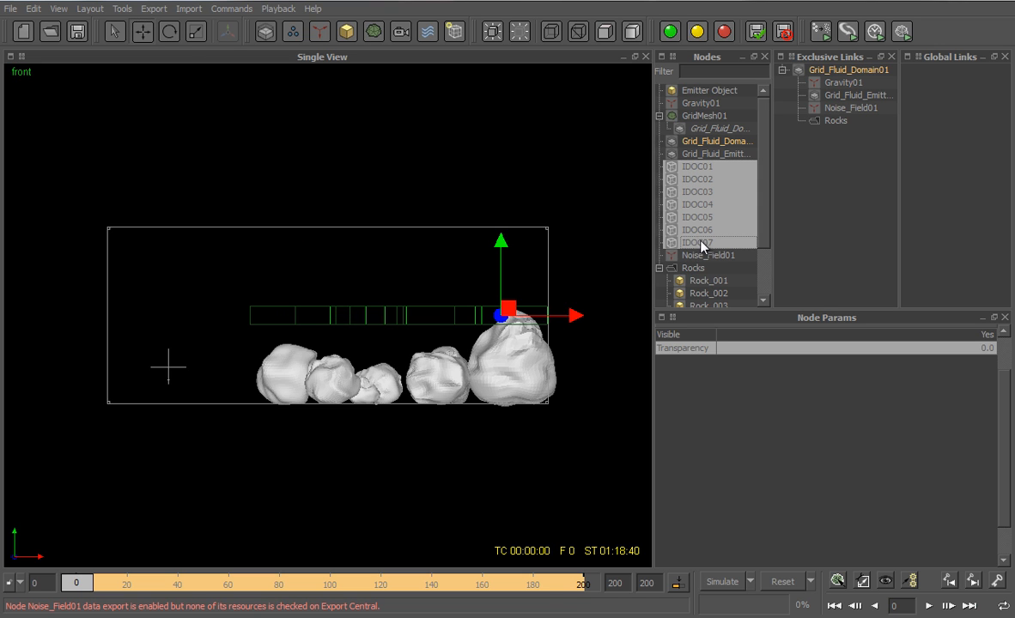
pyautogui.press('r')
pyautogui.moveTo(500, 244); pyautogui.dragTo(512, 153)
pyautogui.press('w')
pyautogui.moveTo(502, 235); pyautogui.dragTo(485, 264)
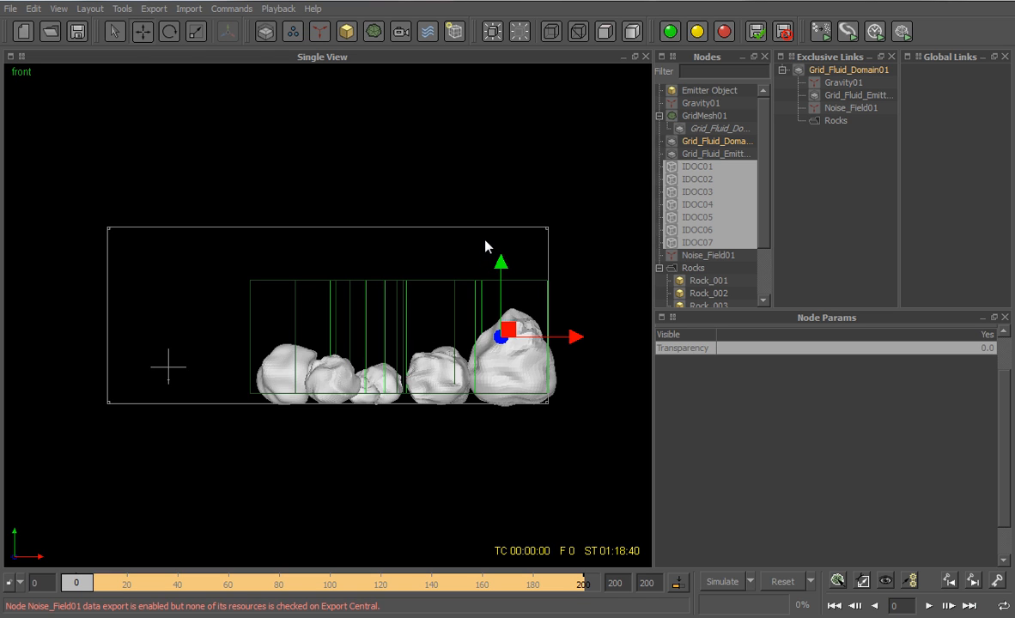
# Collapse GridMesh01 and Rocks in the node tree, and create a Splash per IDOC for all seven selected IDOCs
pyautogui.click(659, 116)
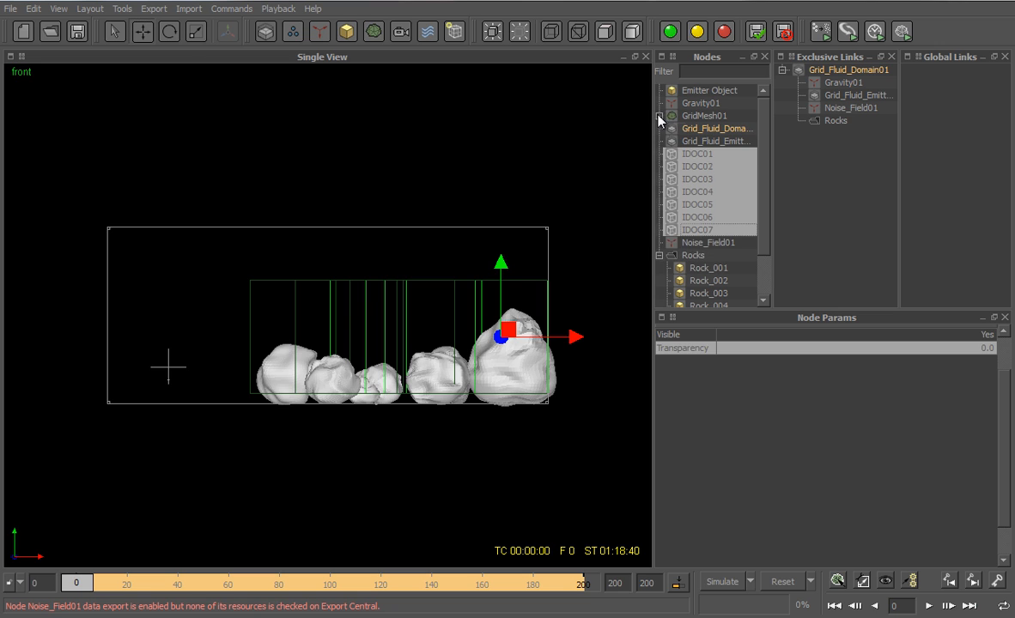
pyautogui.click(659, 255)
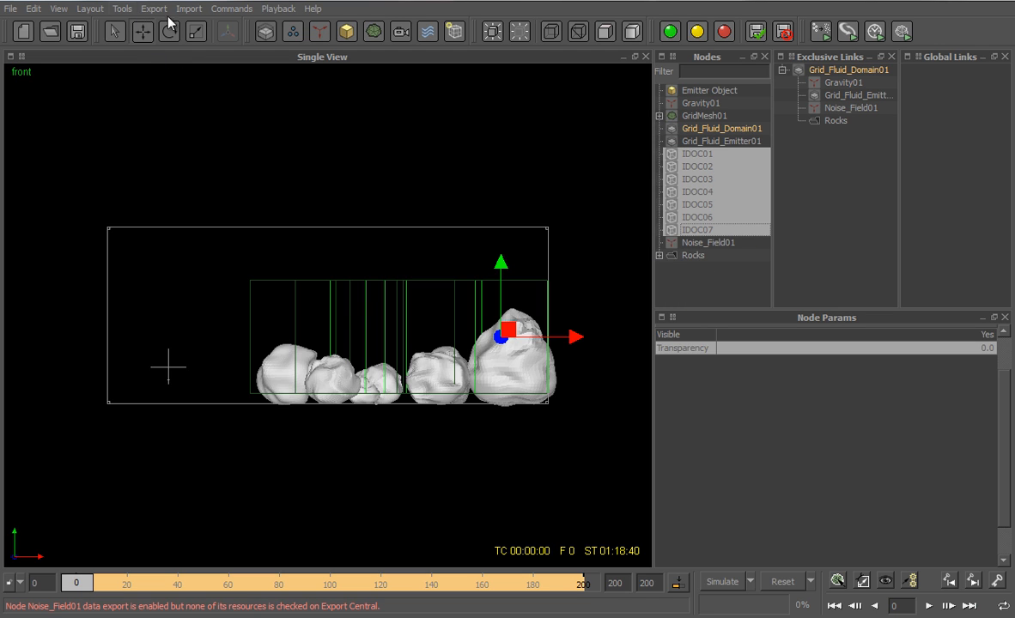
pyautogui.click(265, 32)
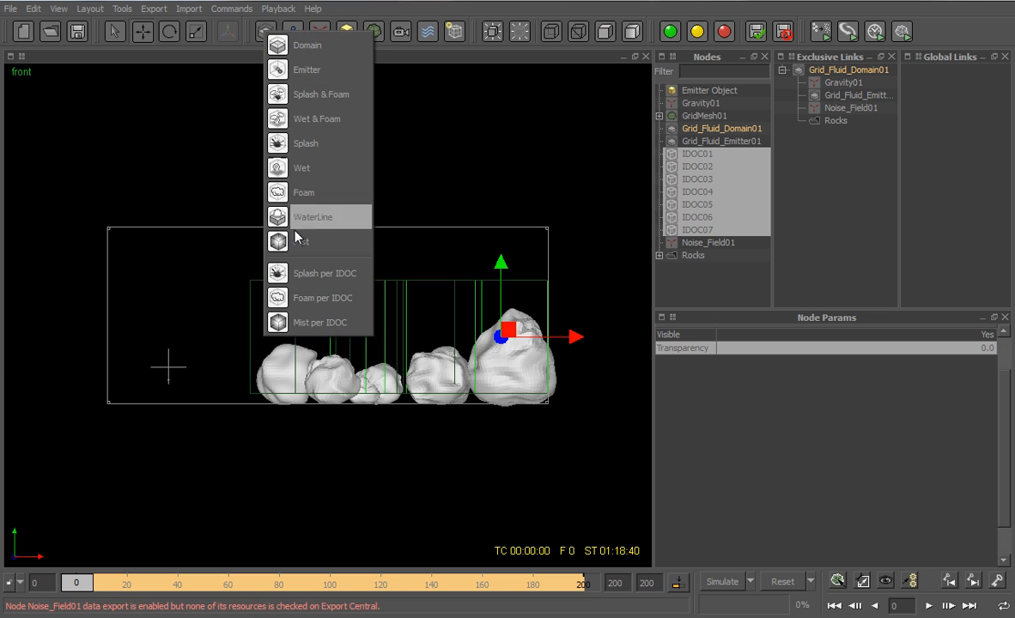
pyautogui.click(277, 274)
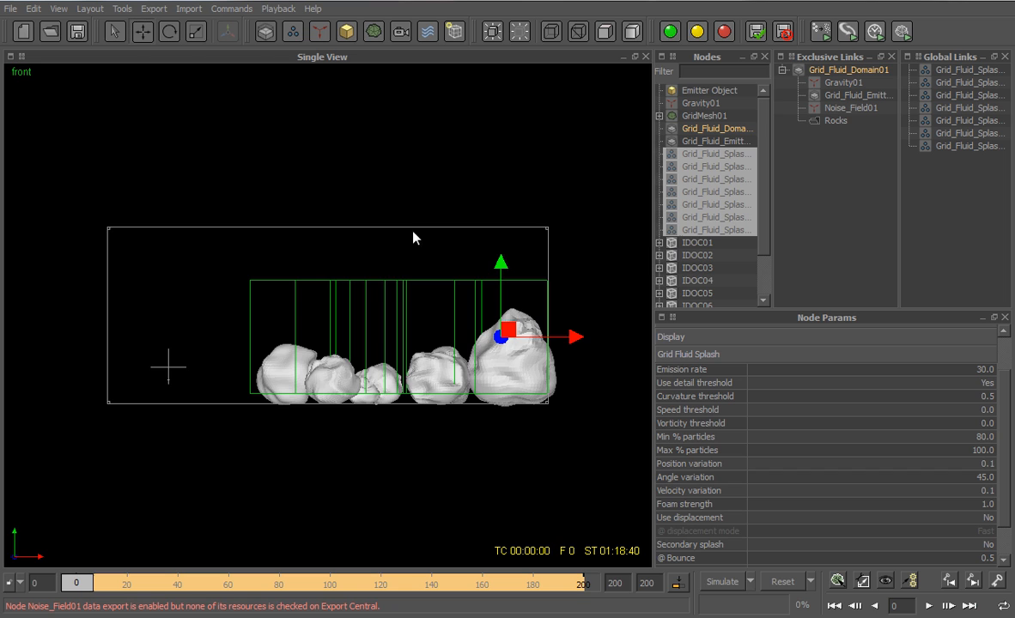
# Examine the splash nodes nested under the individual IDOCs
pyautogui.click(659, 243)
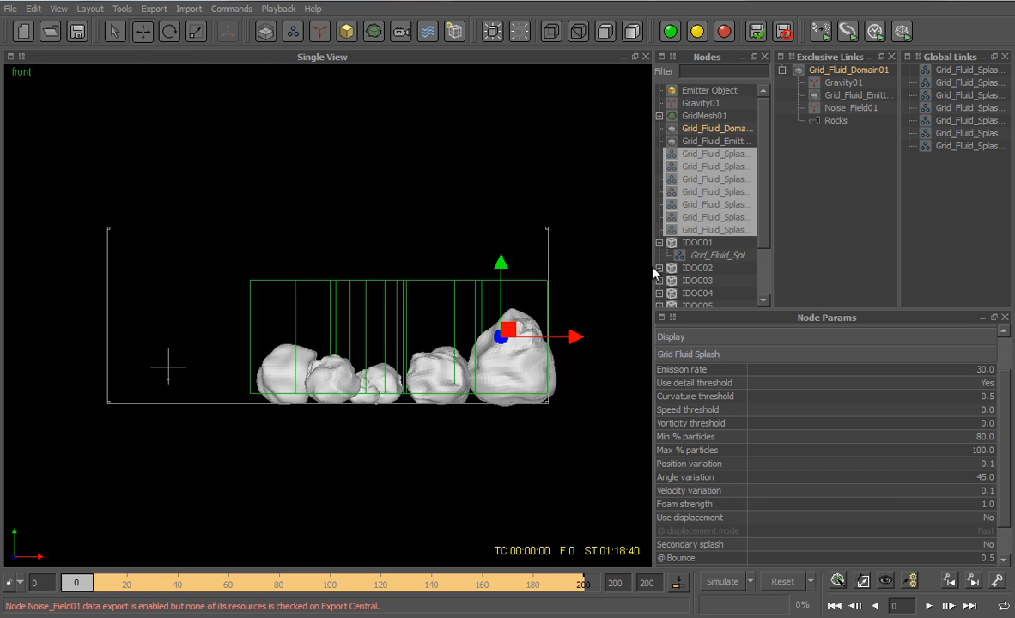
pyautogui.click(659, 267)
pyautogui.click(658, 294)
pyautogui.moveTo(762, 222); pyautogui.dragTo(675, 257)
pyautogui.click(658, 243)
pyautogui.click(659, 217)
pyautogui.click(659, 192)
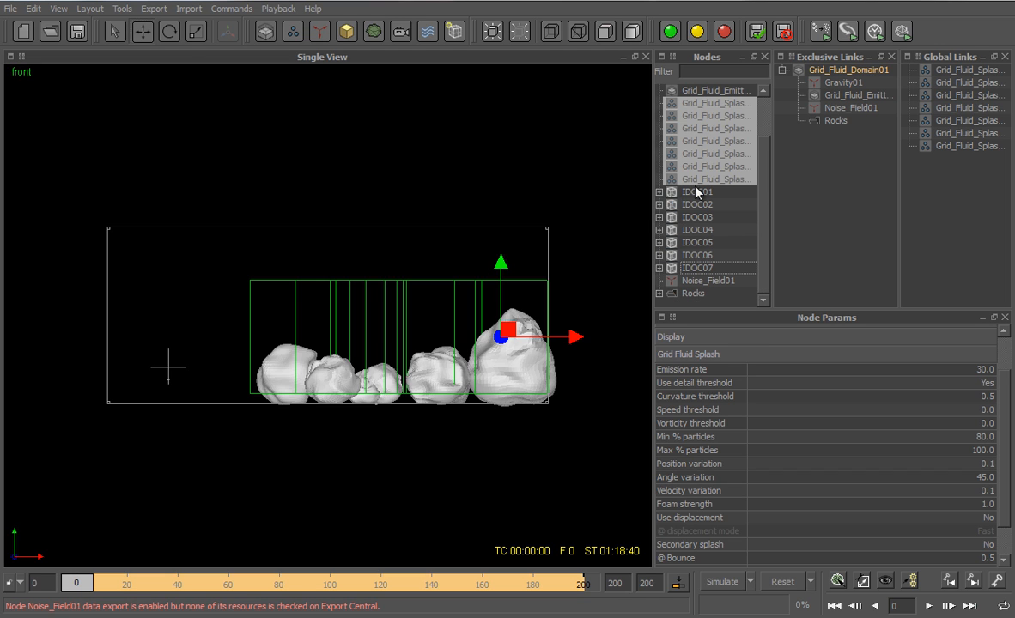
# Group the seven splash nodes and rename the group "Grid Fluid Splashes"
pyautogui.moveTo(759, 225); pyautogui.dragTo(759, 200)
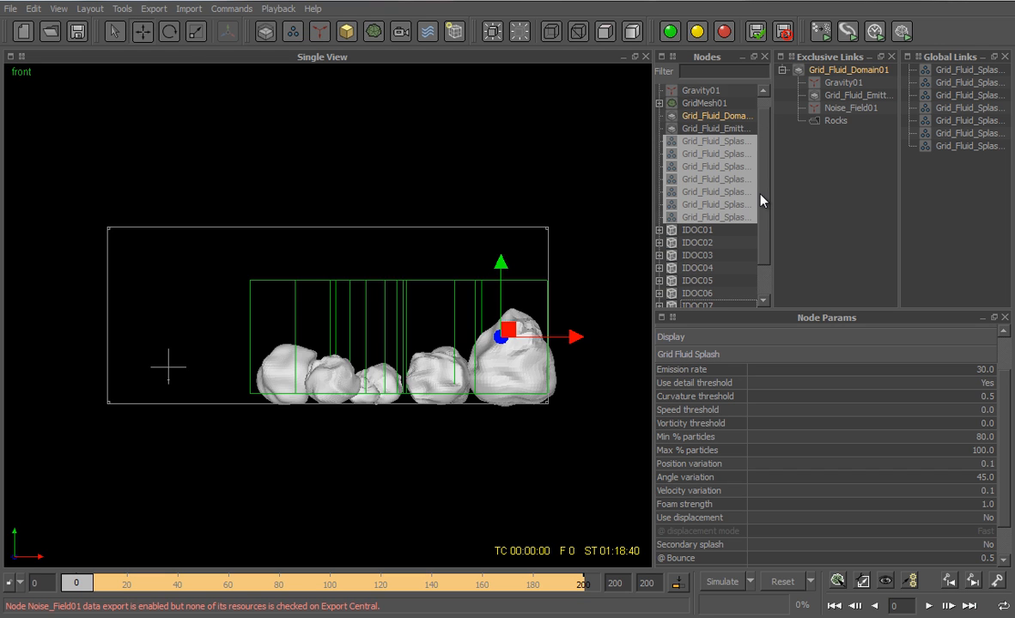
pyautogui.rightClick(714, 145)
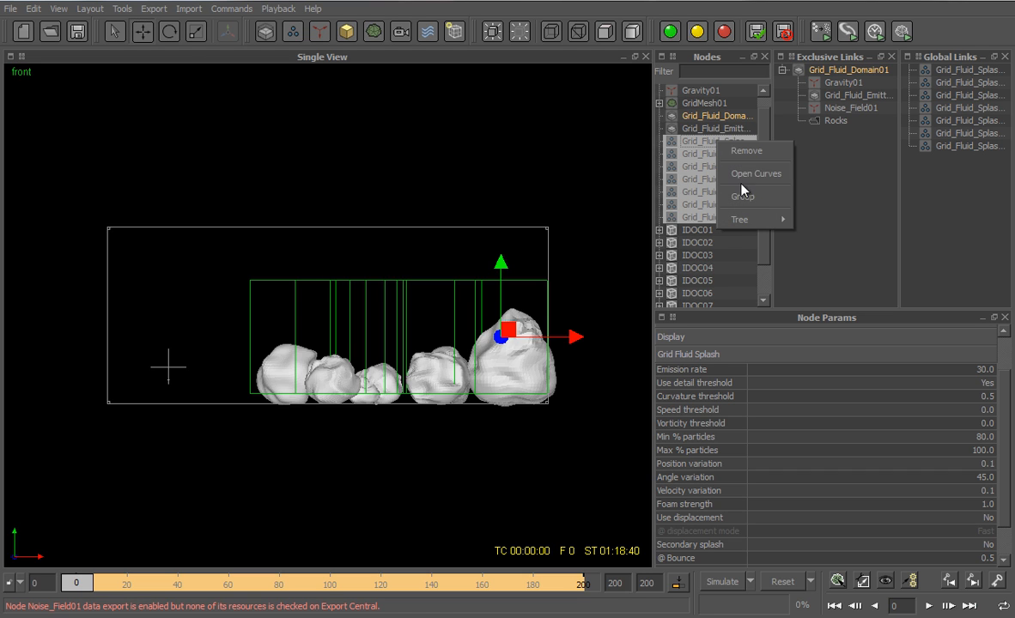
pyautogui.click(739, 195)
pyautogui.rightClick(705, 148)
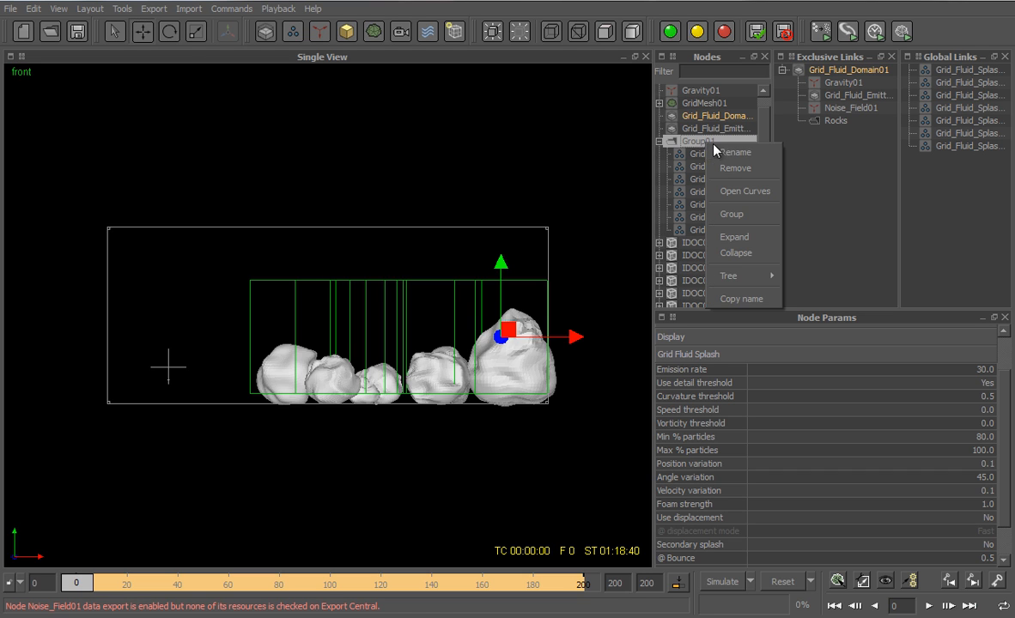
pyautogui.click(725, 154)
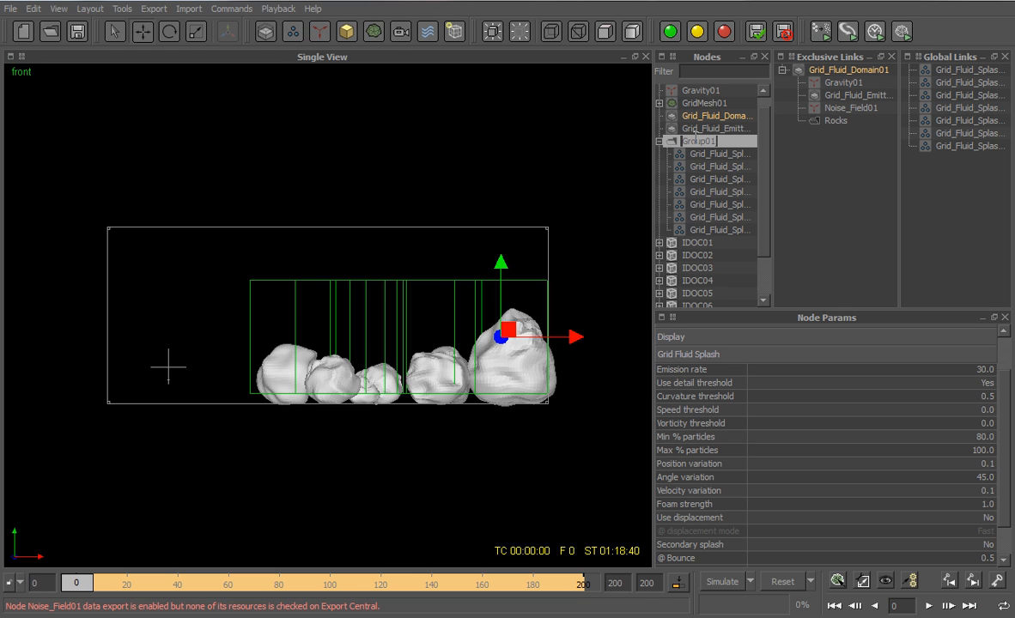
pyautogui.write('Grid Fluid Spl')
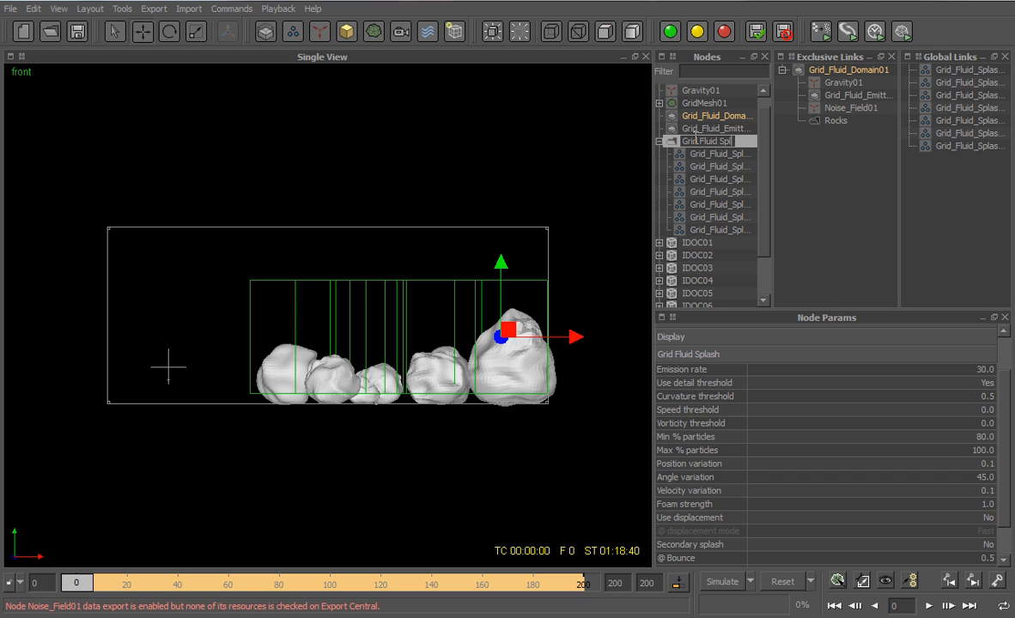
pyautogui.write('ashes')
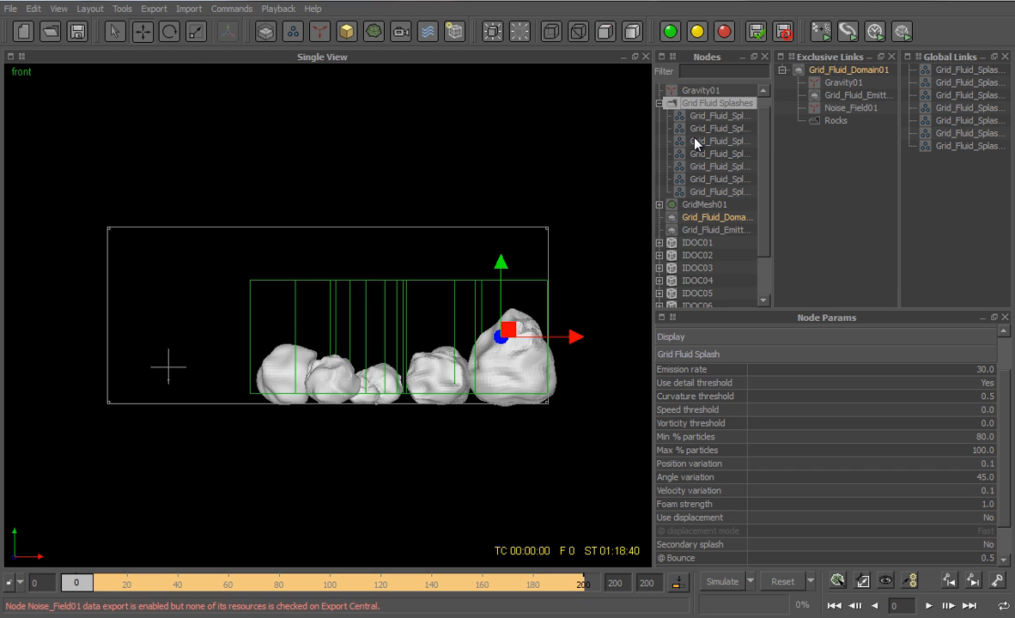
pyautogui.press('Return')
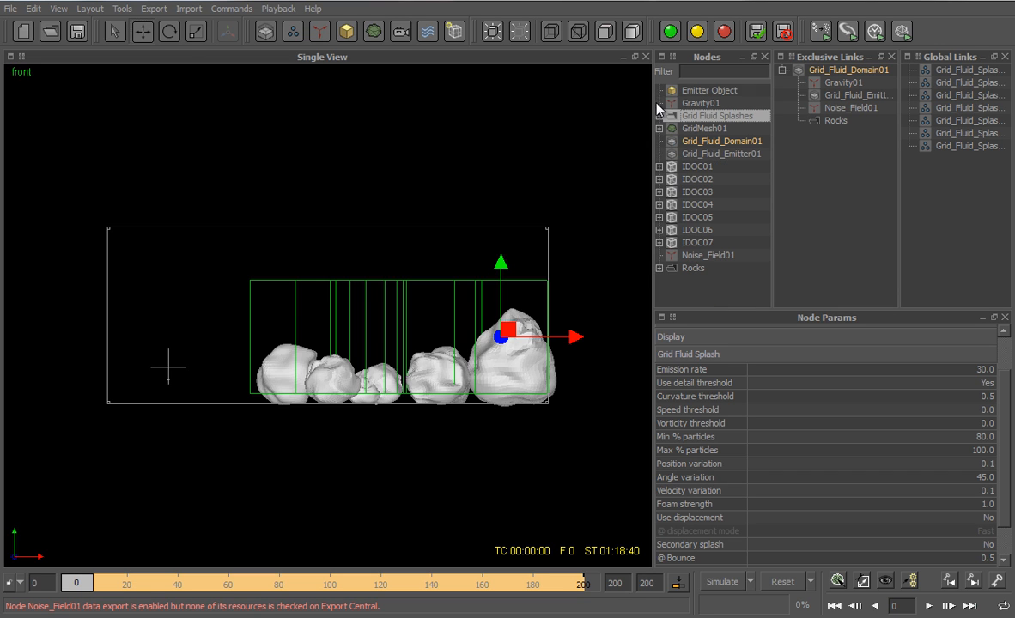
# Group IDOC01 to IDOC07, rename the group "IDOCs" and collapse it
pyautogui.click(697, 170)
pyautogui.keyDown('shift'); pyautogui.click(704, 244); pyautogui.keyUp('shift')
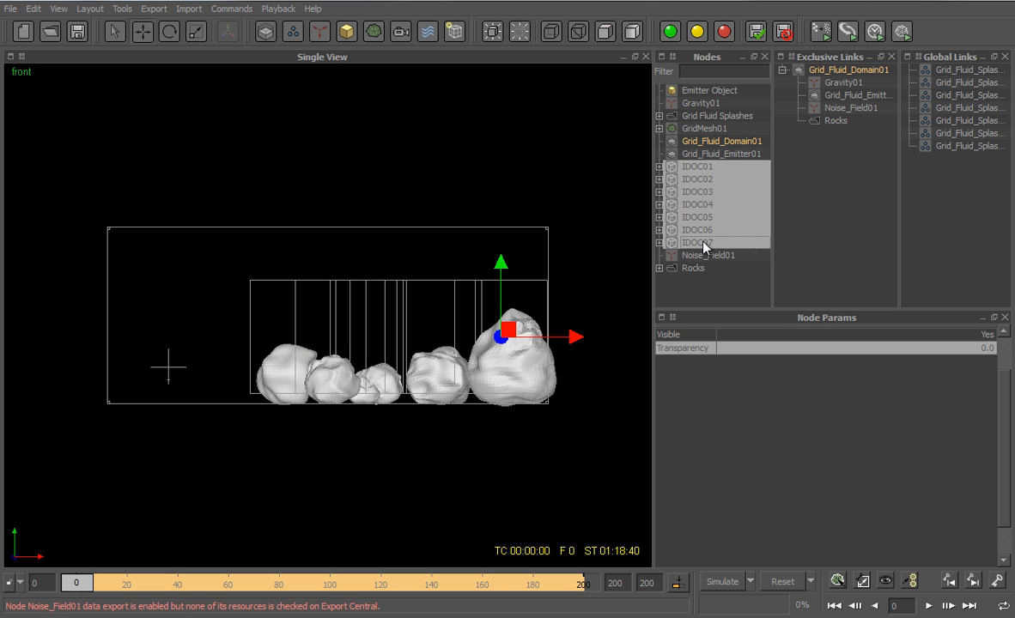
pyautogui.rightClick(704, 246)
pyautogui.click(742, 297)
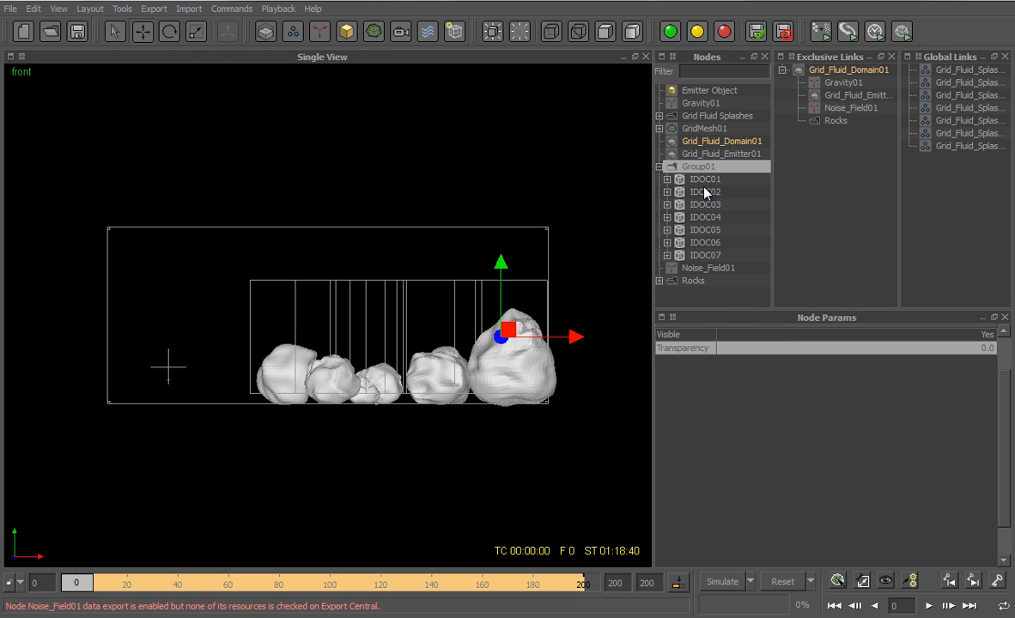
pyautogui.rightClick(704, 167)
pyautogui.click(709, 172)
pyautogui.write('IDOC')
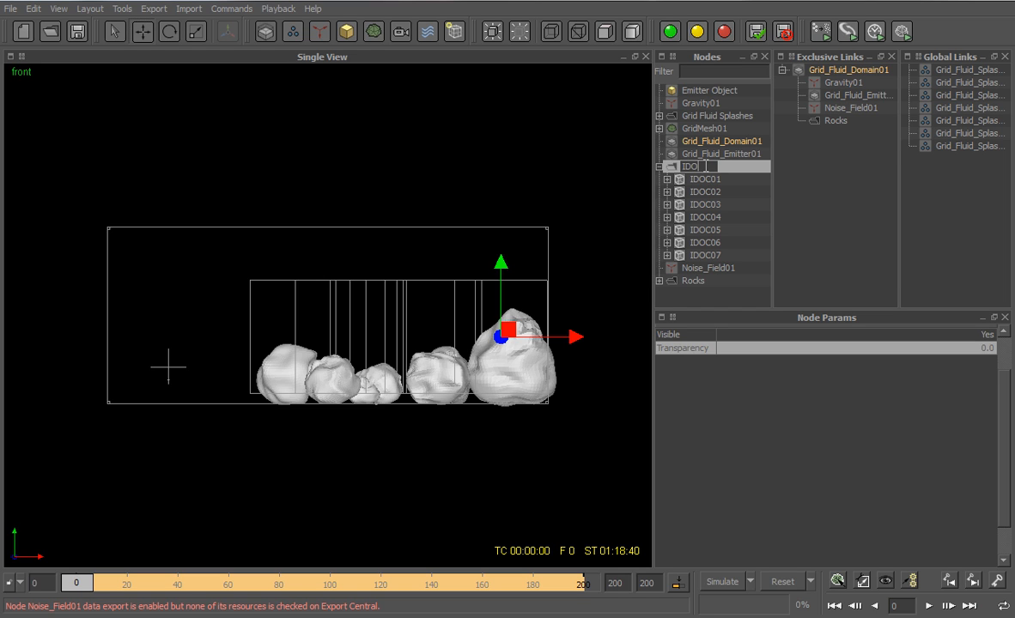
pyautogui.write('s')
pyautogui.press('Return')
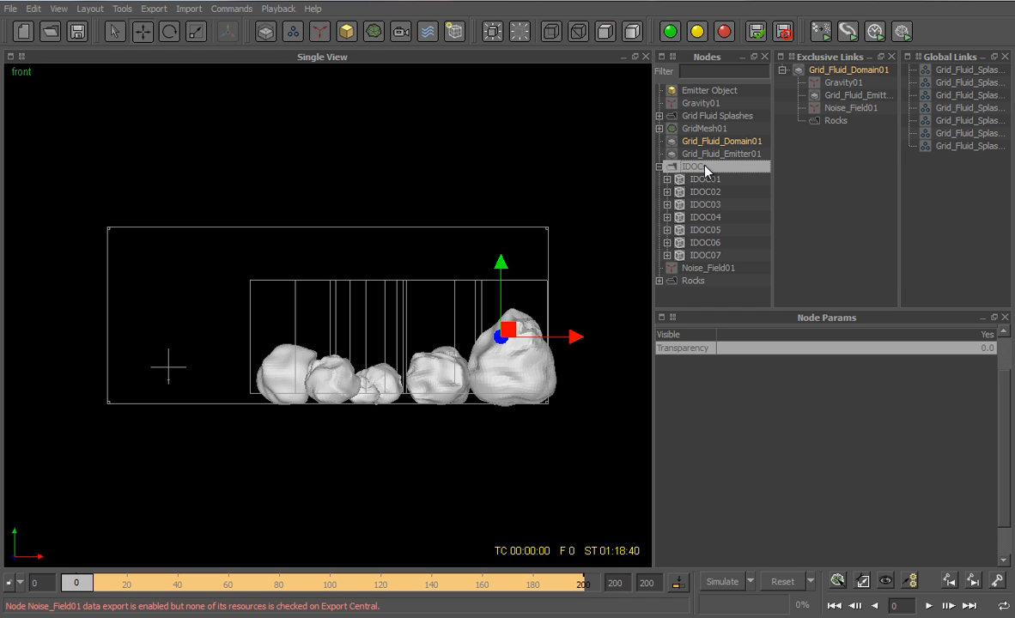
pyautogui.click(659, 167)
# Remove all seven splash nodes from the Global Links and link the Grid Fluid Splashes group exclusively to Grid_Fluid_Domain01
pyautogui.click(930, 69)
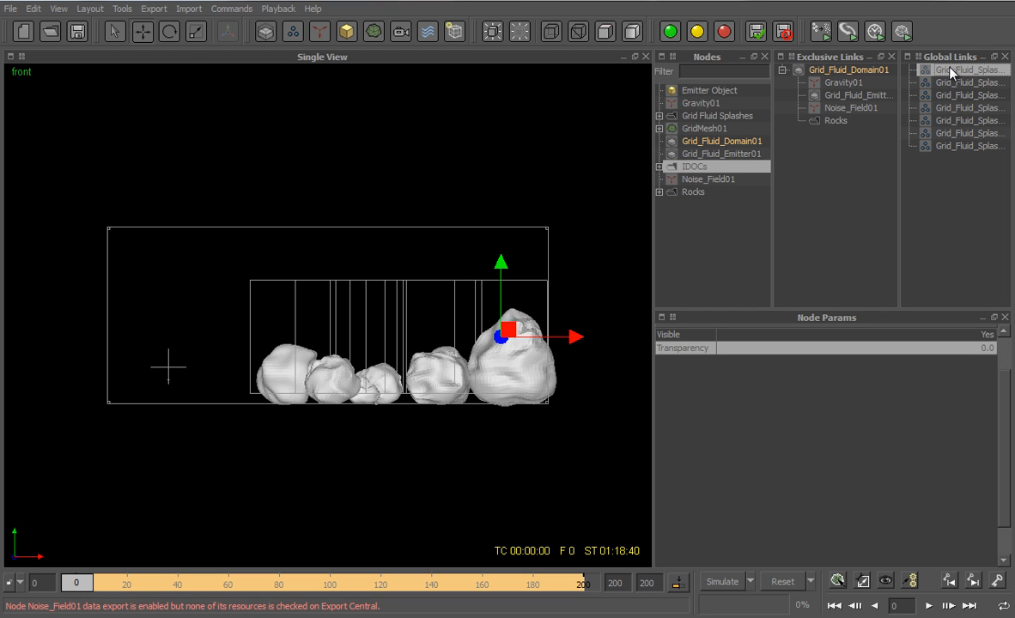
pyautogui.keyDown('shift'); pyautogui.click(959, 146); pyautogui.keyUp('shift')
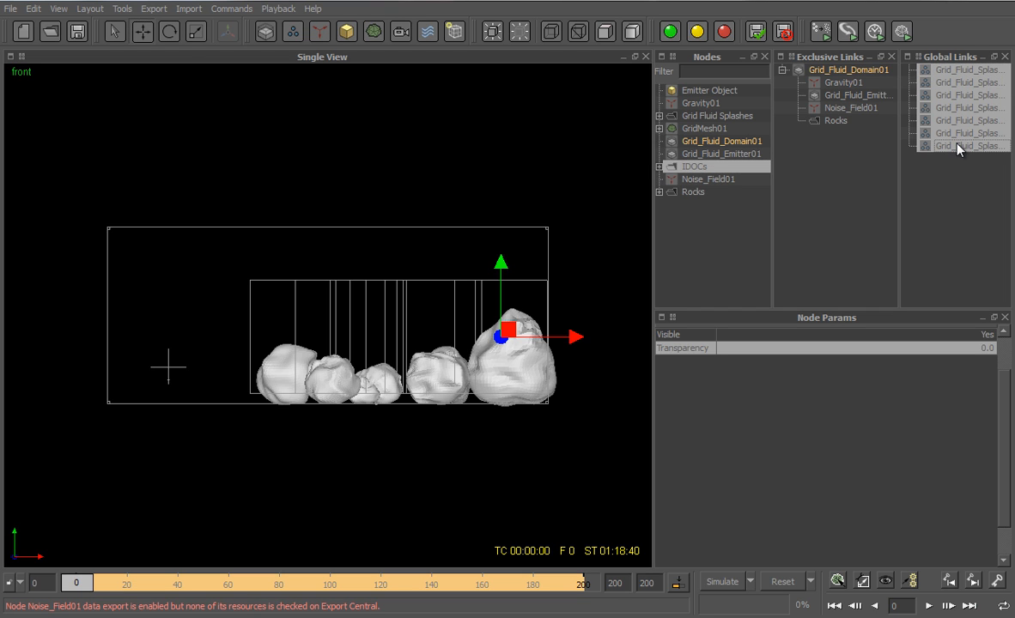
pyautogui.press('Delete')
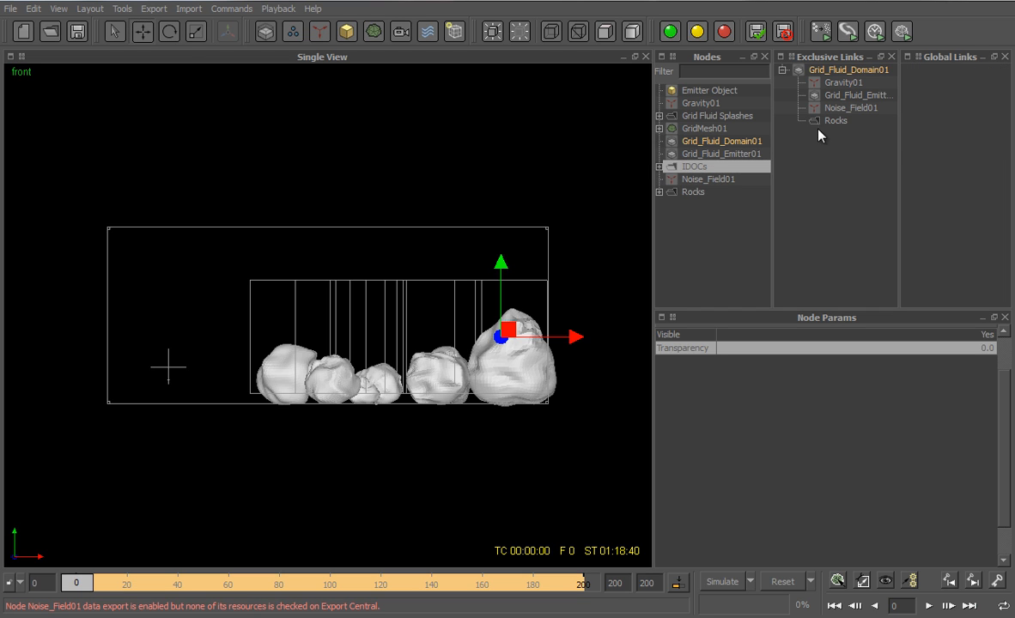
pyautogui.click(674, 116)
pyautogui.moveTo(674, 116); pyautogui.dragTo(812, 76)
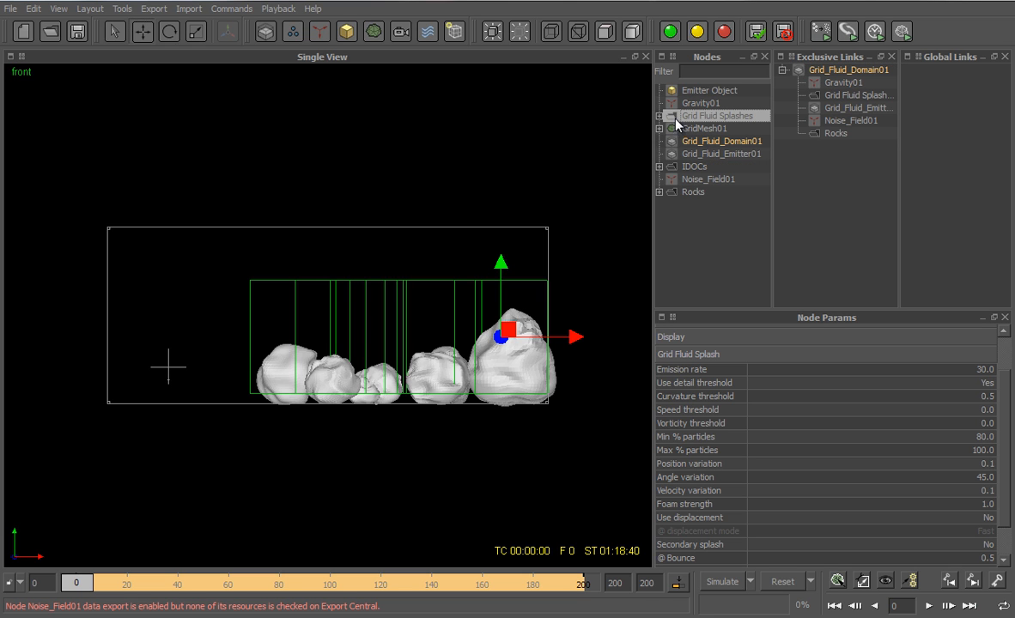
pyautogui.moveTo(672, 115); pyautogui.dragTo(795, 218)
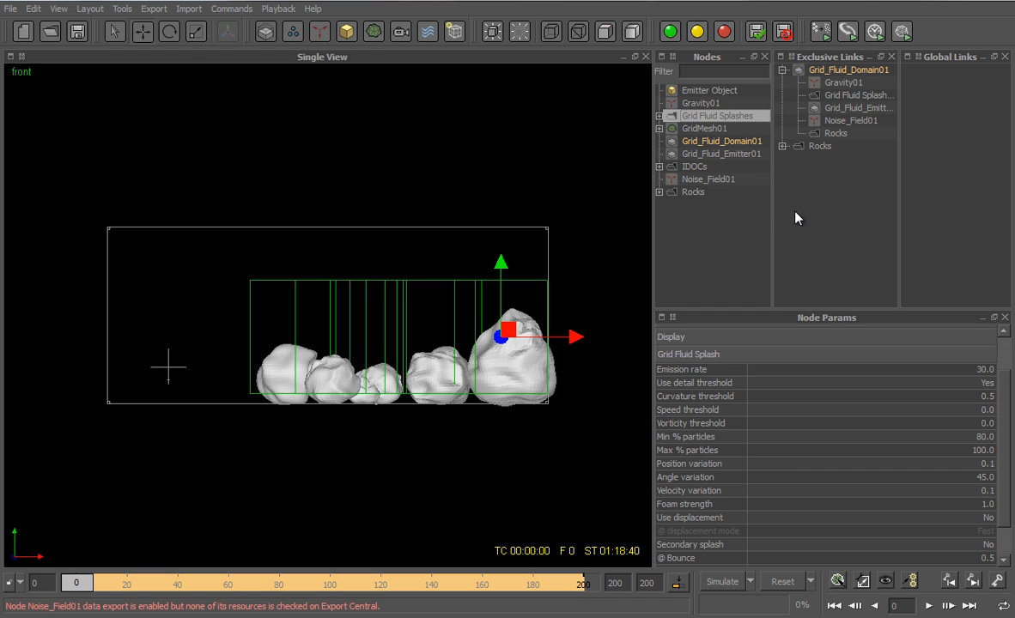
pyautogui.click(792, 147)
pyautogui.press('Delete')
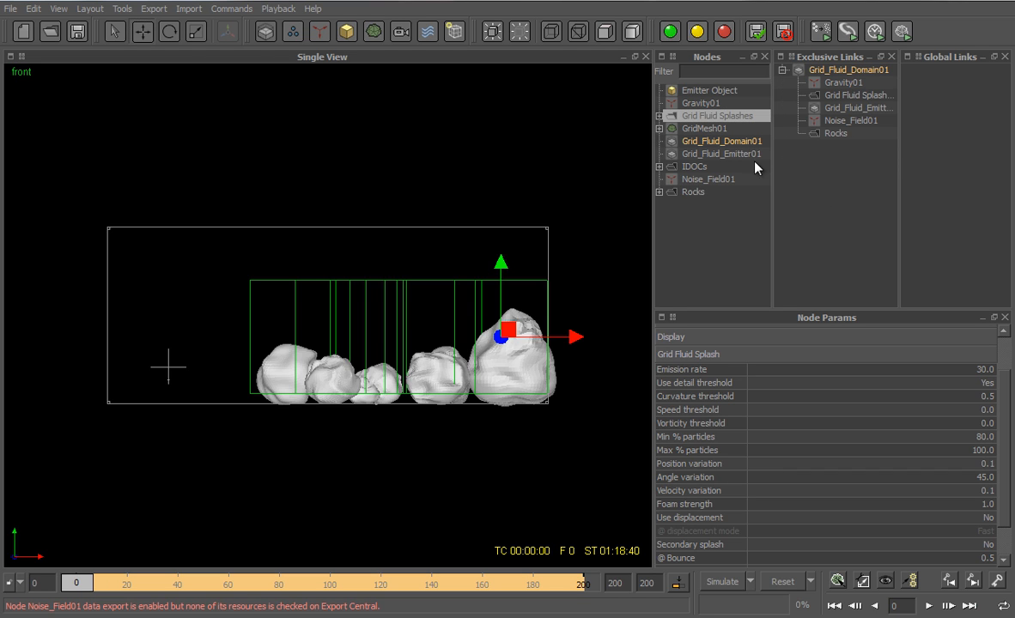
# Add the Grid Fluid Splashes group to the Exclusive Links and link Gravity01 and the Rocks group to it
pyautogui.moveTo(670, 121); pyautogui.dragTo(785, 202)
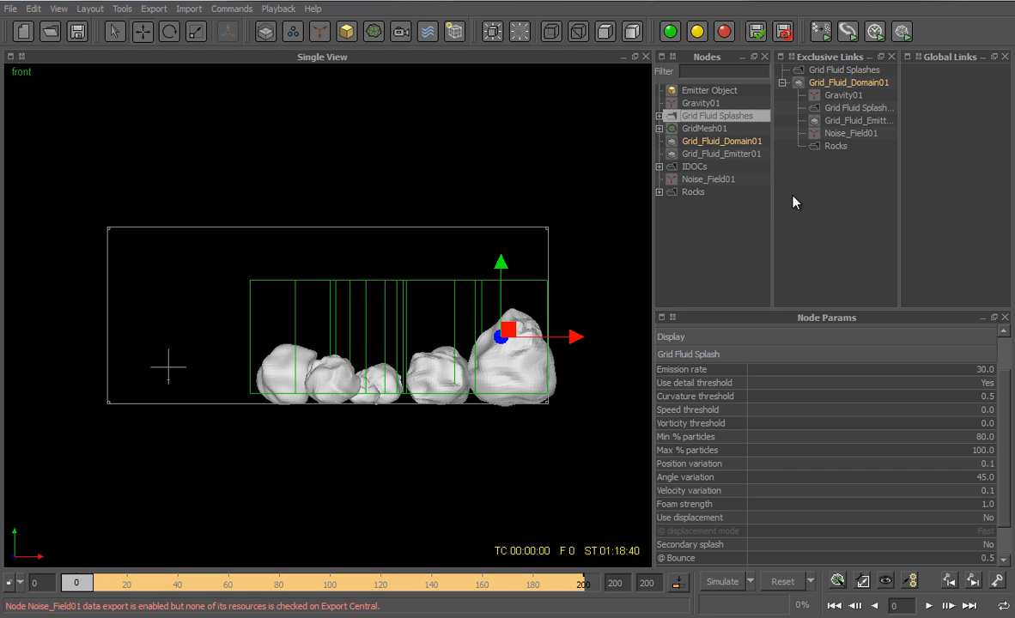
pyautogui.click(691, 103)
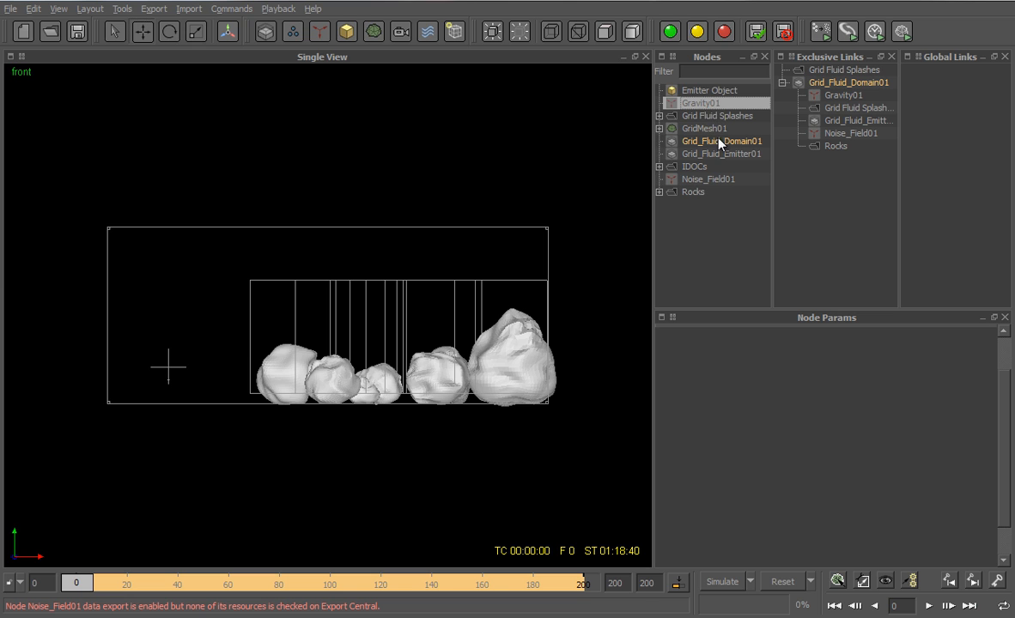
pyautogui.keyDown('ctrl'); pyautogui.click(699, 180); pyautogui.keyUp('ctrl')
pyautogui.keyDown('ctrl'); pyautogui.click(696, 192); pyautogui.keyUp('ctrl')
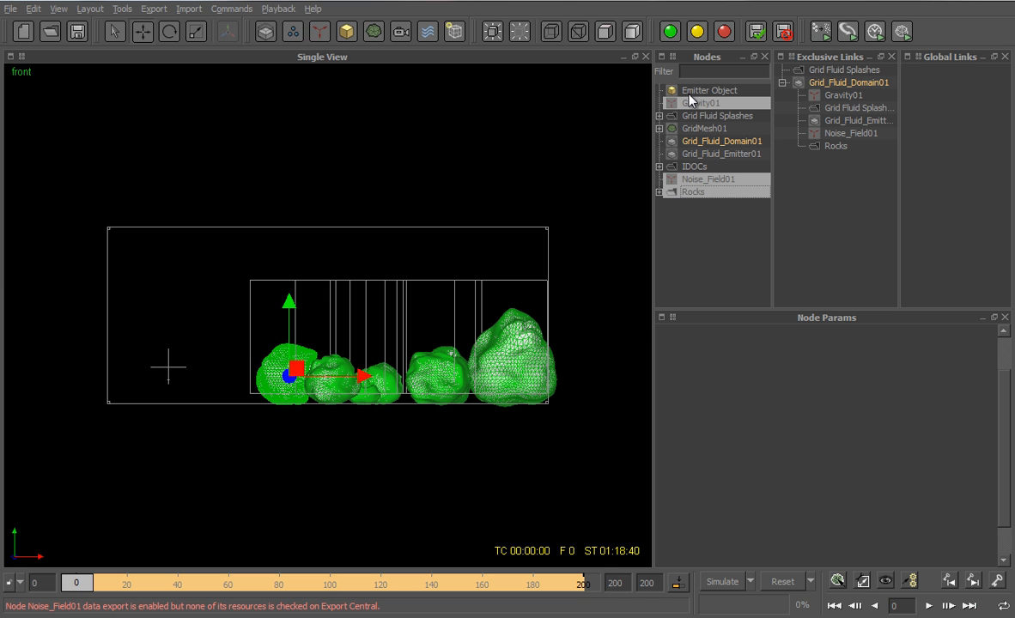
pyautogui.keyDown('ctrl'); pyautogui.click(694, 178); pyautogui.keyUp('ctrl')
pyautogui.moveTo(674, 103); pyautogui.dragTo(814, 72)
pyautogui.click(780, 69)
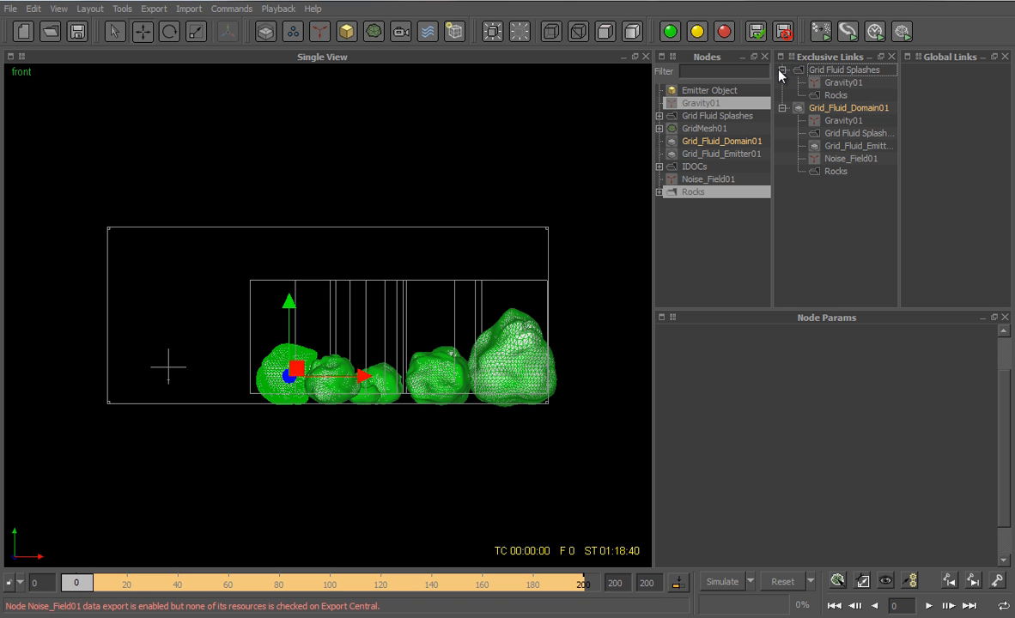
# Create a k Volume daemon, scale it to sit just inside the fluid domain's walls, and check it against the fluid at frame 115
pyautogui.click(322, 32)
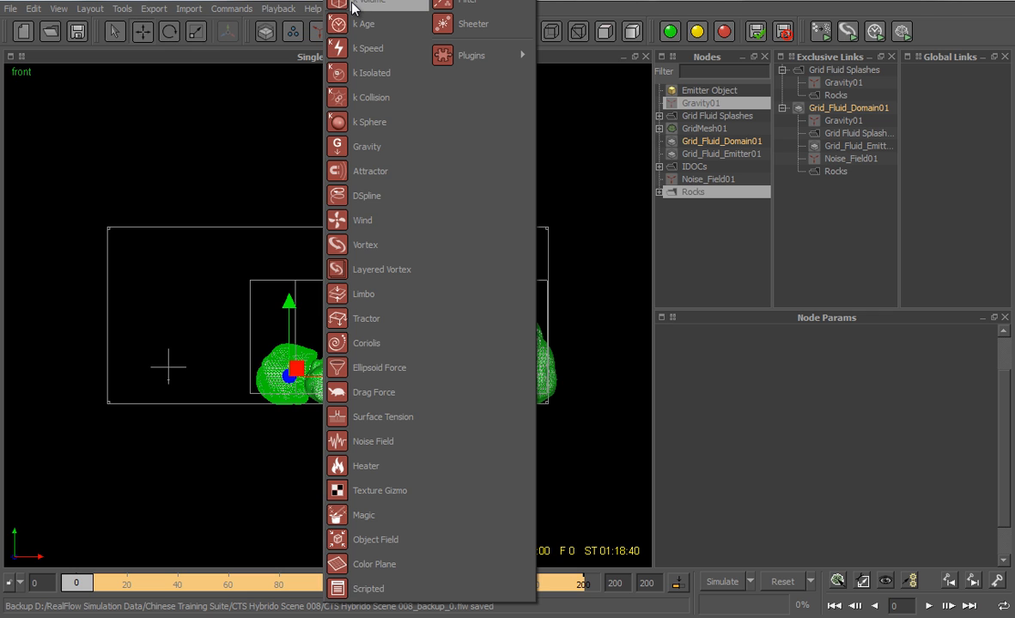
pyautogui.click(353, 4)
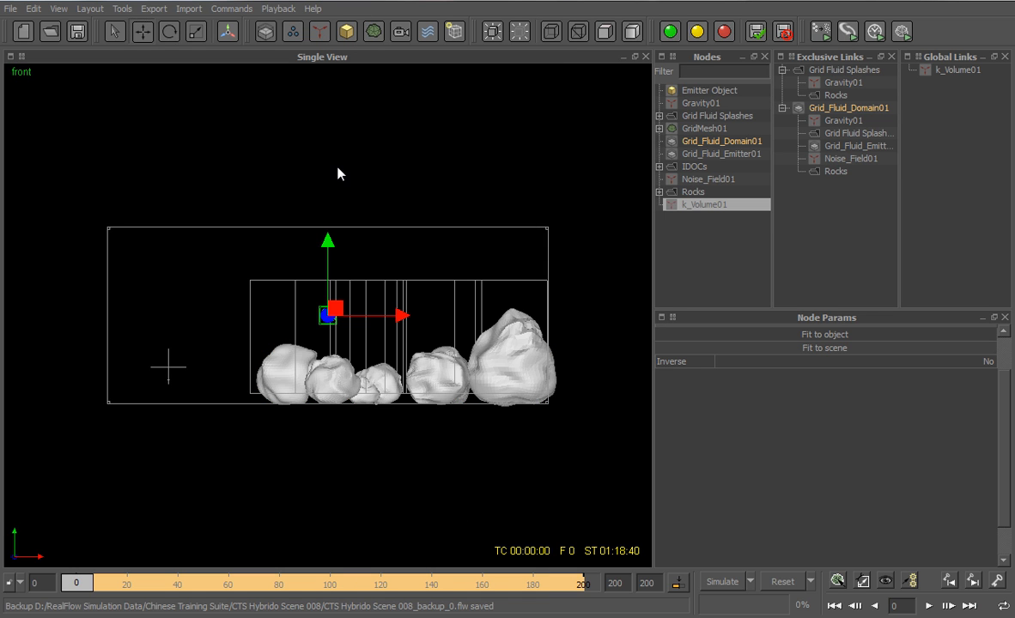
pyautogui.press('1')
pyautogui.press('r')
pyautogui.moveTo(400, 316); pyautogui.dragTo(836, 319)
pyautogui.moveTo(329, 241); pyautogui.dragTo(324, 92)
pyautogui.moveTo(327, 244); pyautogui.dragTo(328, 242)
pyautogui.moveTo(399, 316); pyautogui.dragTo(404, 320)
pyautogui.press('2')
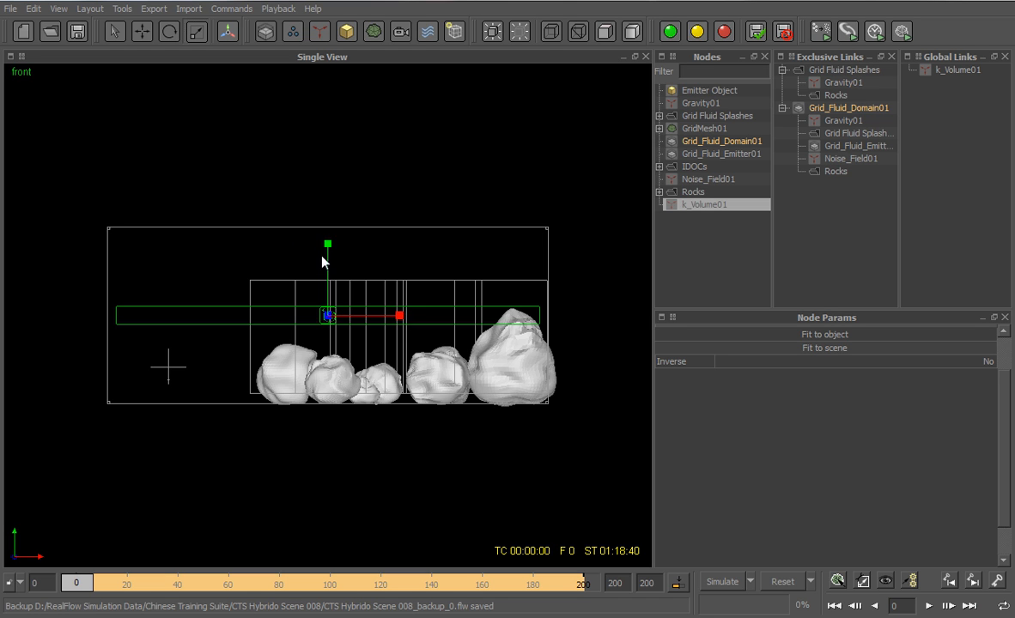
pyautogui.moveTo(329, 244); pyautogui.dragTo(309, 106)
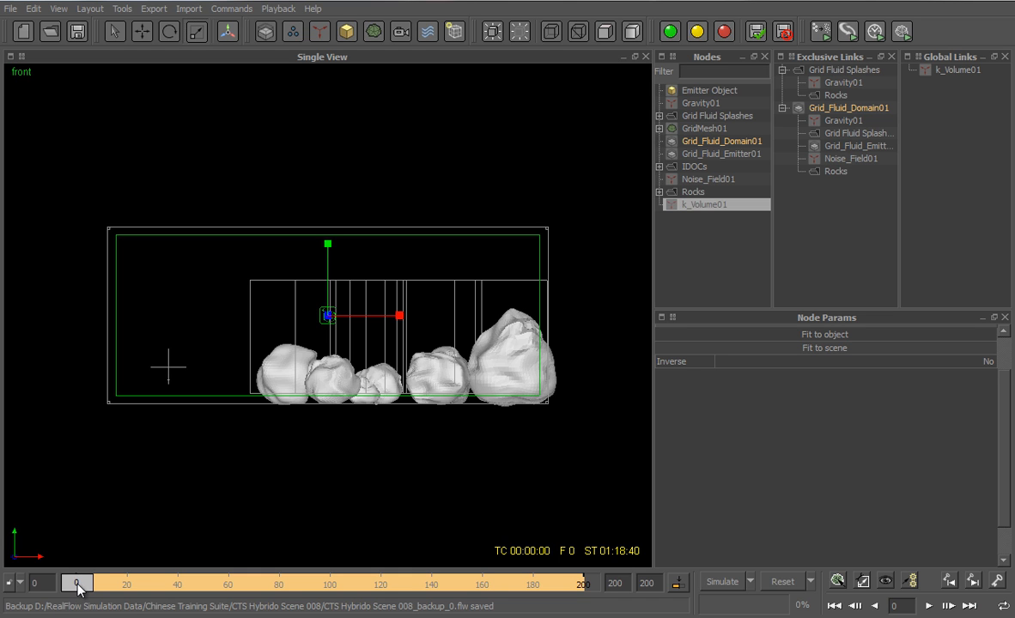
pyautogui.click(139, 584)
pyautogui.moveTo(150, 589); pyautogui.dragTo(370, 588)
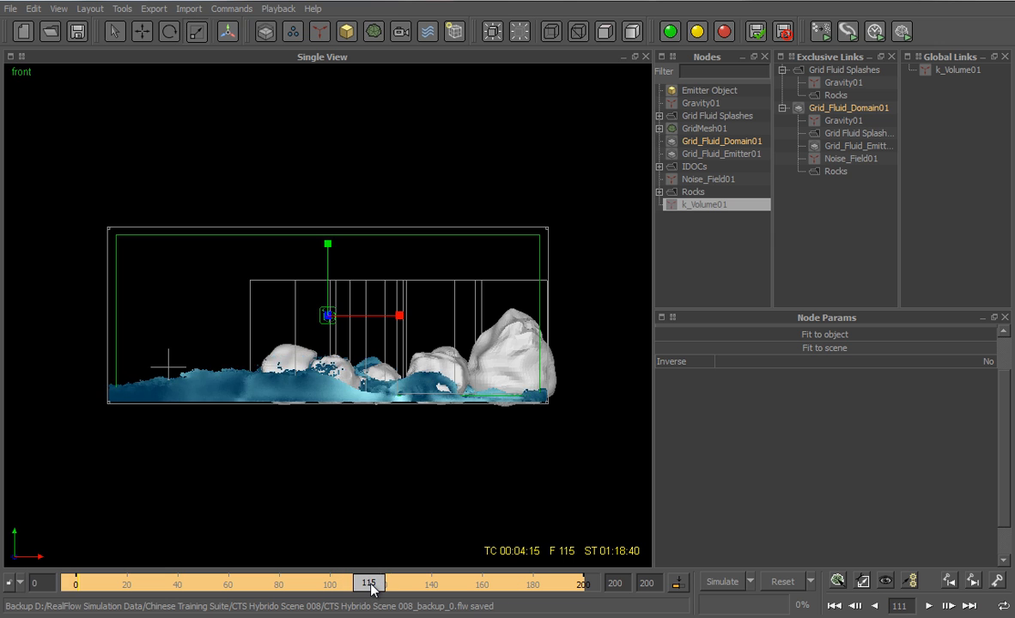
pyautogui.press('1')
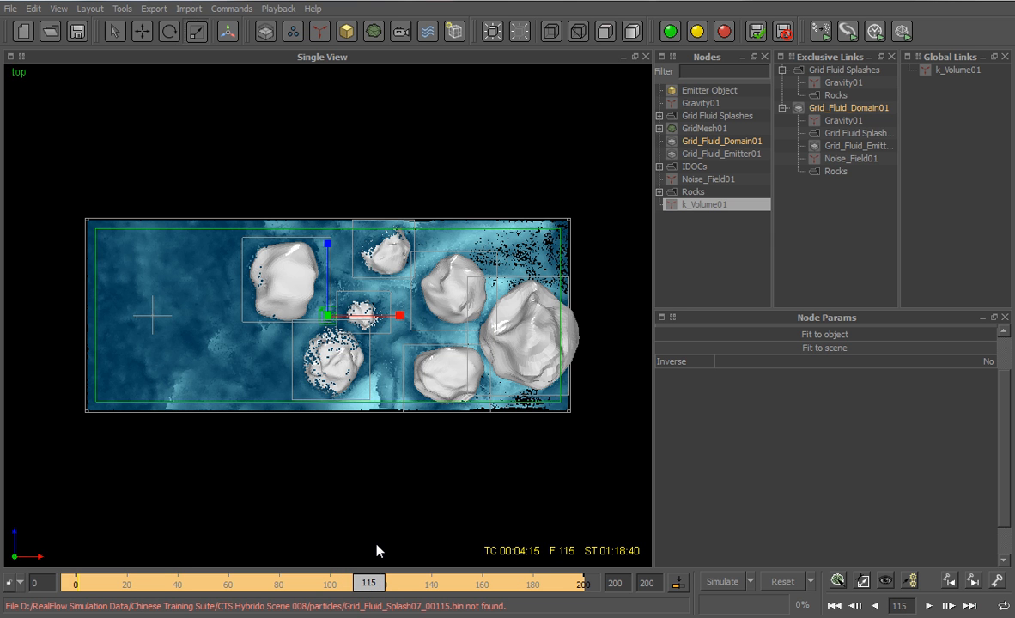
# Remove the k Volume daemon from the Global Links, link it exclusively to Grid Fluid Splashes, and save the scene
pyautogui.click(928, 71)
pyautogui.press('Delete')
pyautogui.moveTo(662, 210); pyautogui.dragTo(837, 72)
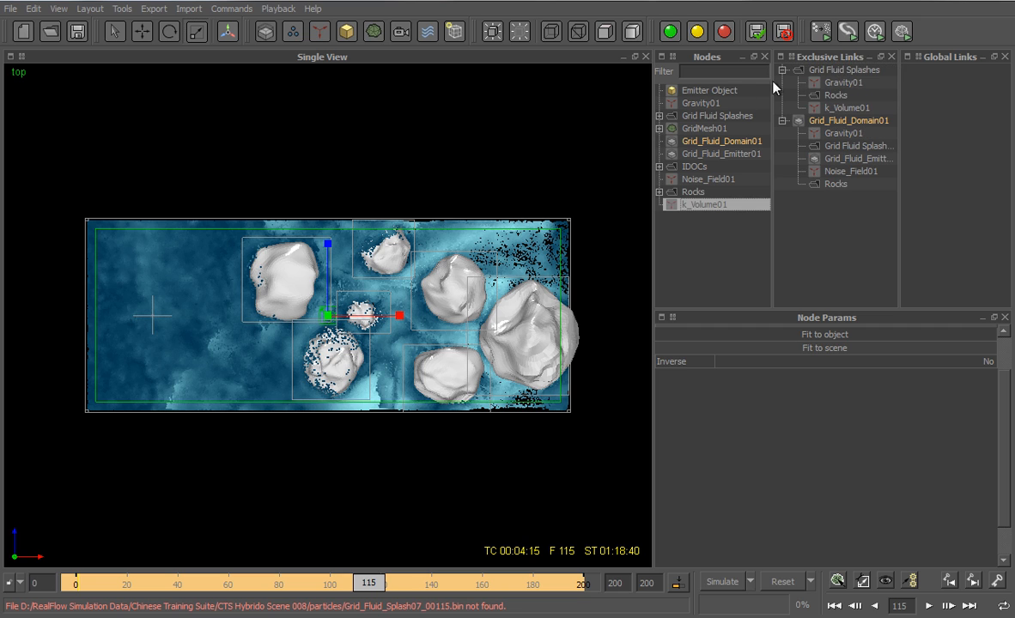
pyautogui.click(76, 32)
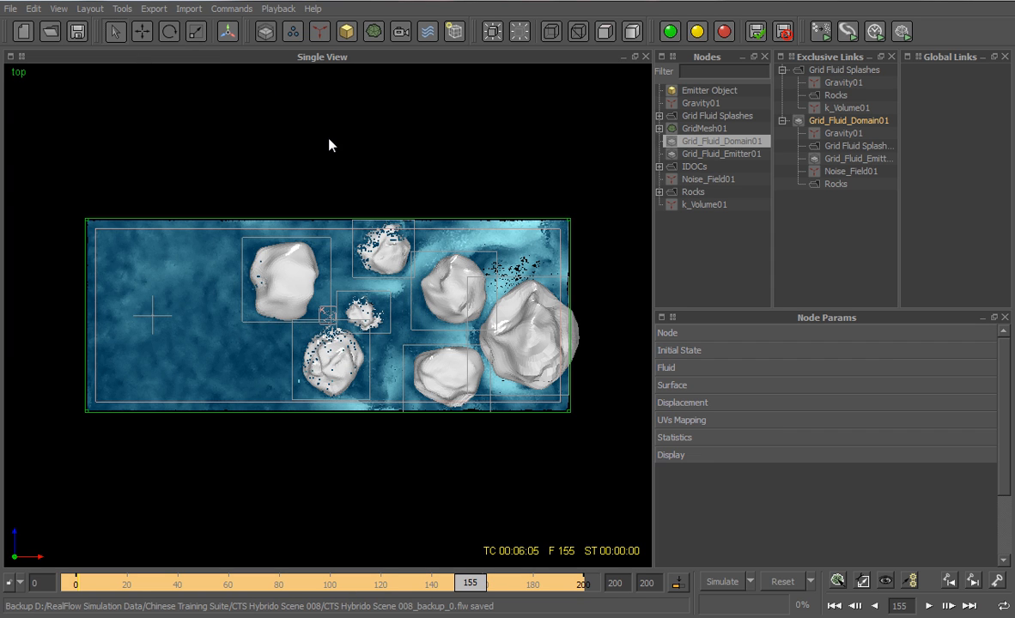
# Check the Build setting of GridMesh01
pyautogui.click(677, 129)
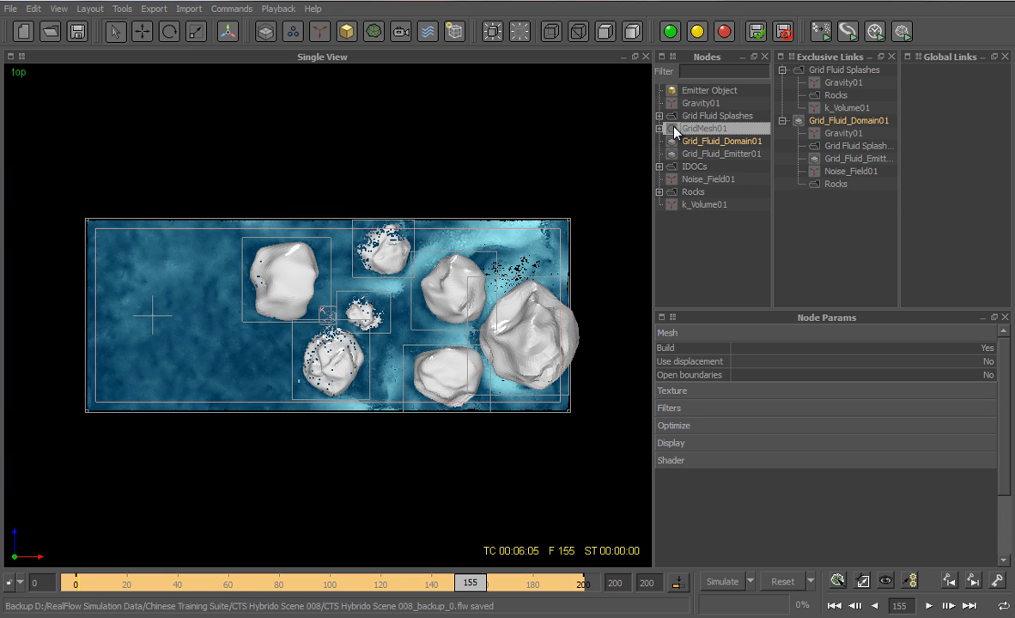
pyautogui.click(987, 348)
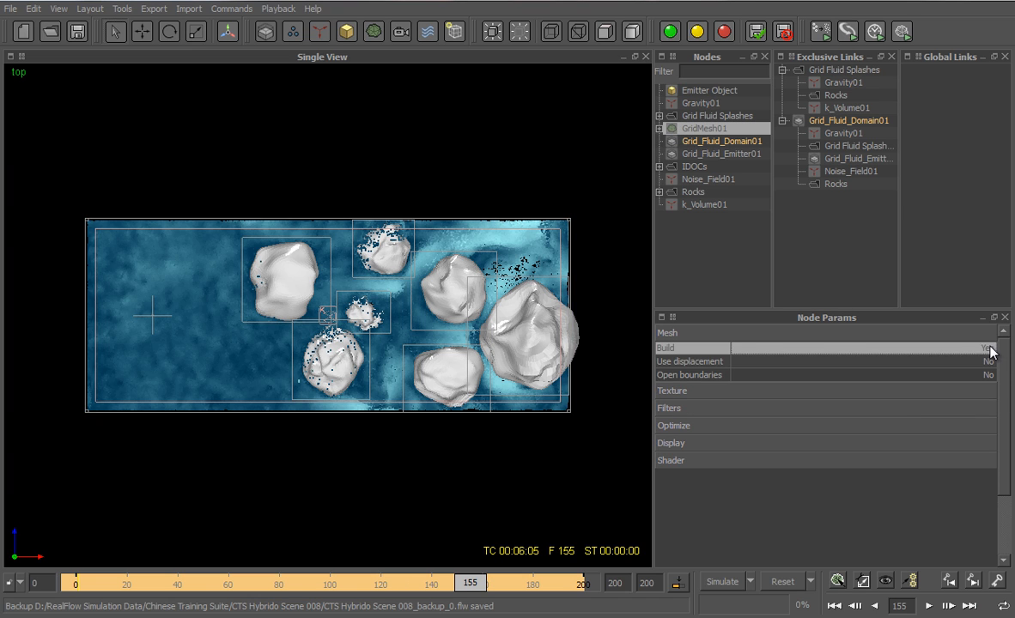
pyautogui.click(702, 144)
# Set the Angle variation to 15 and the Velocity variation to 0.2 for the Grid Fluid Splashes group
pyautogui.click(696, 118)
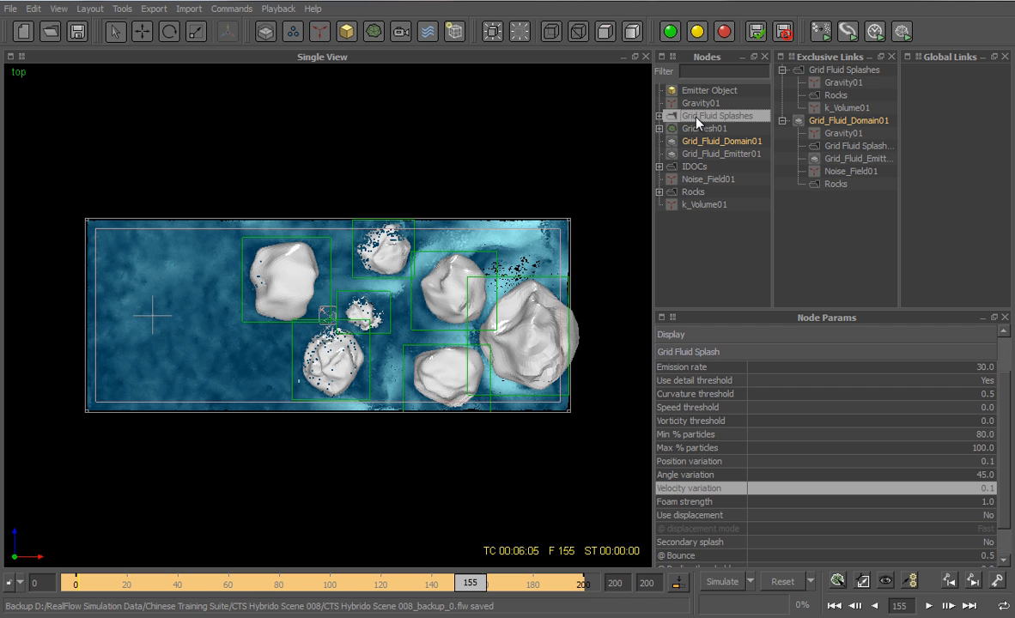
pyautogui.click(680, 396)
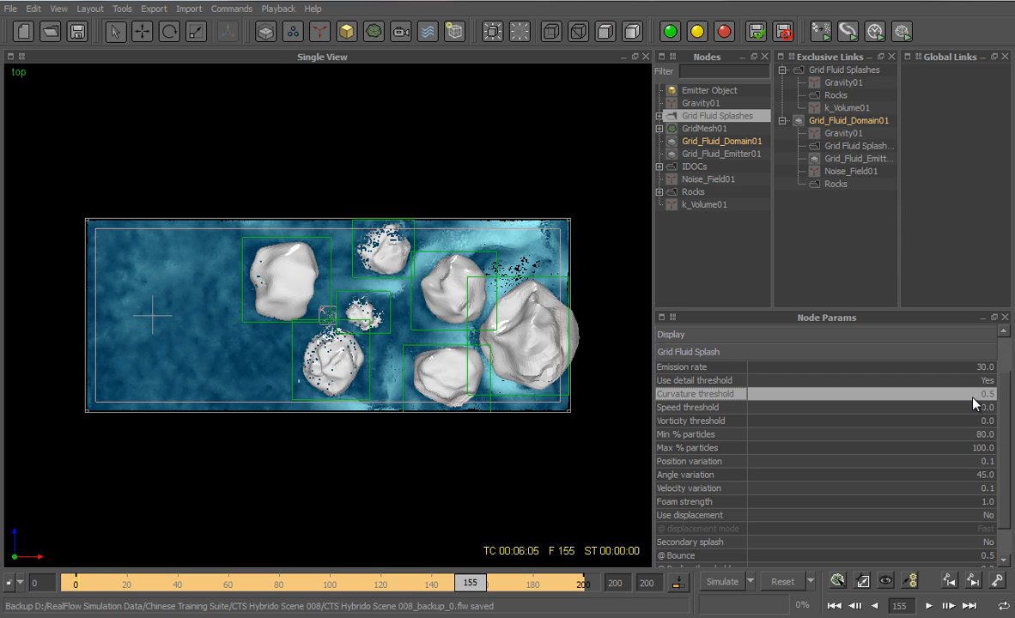
pyautogui.click(665, 477)
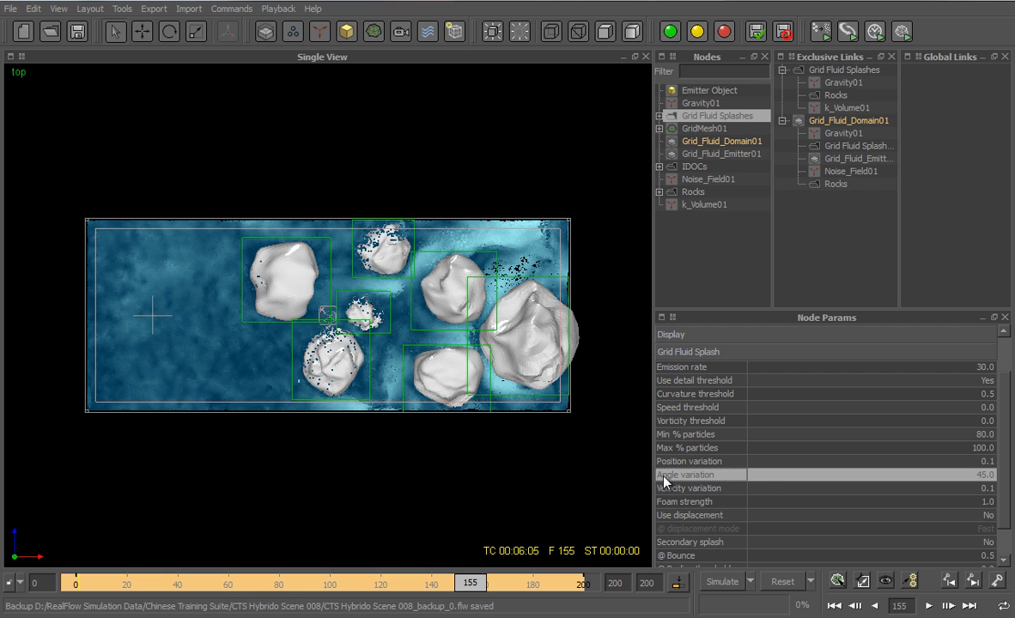
pyautogui.click(986, 475)
pyautogui.write('15')
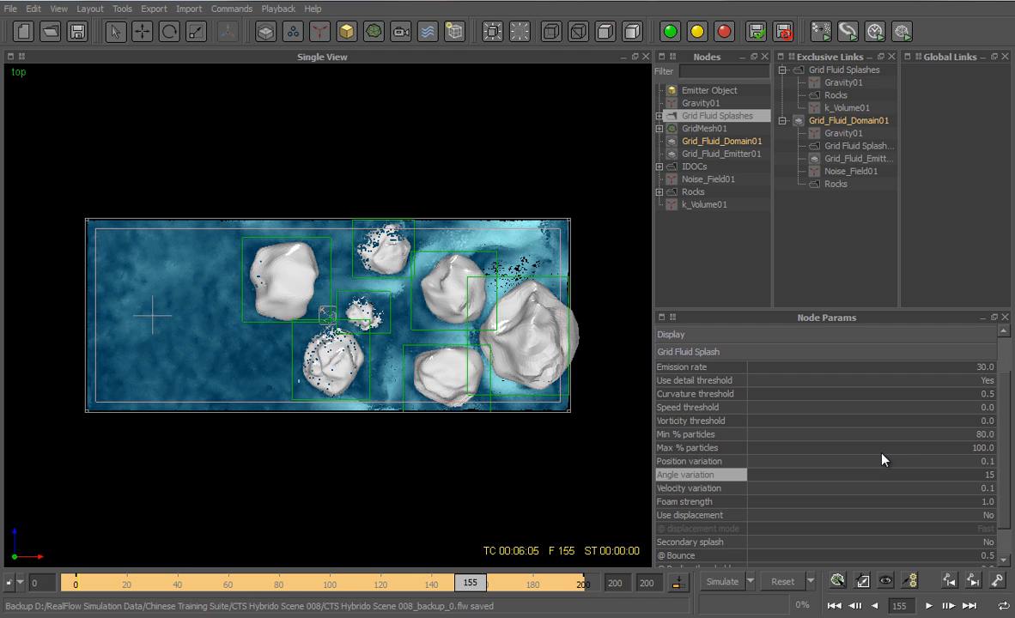
pyautogui.press('Return')
pyautogui.click(903, 487)
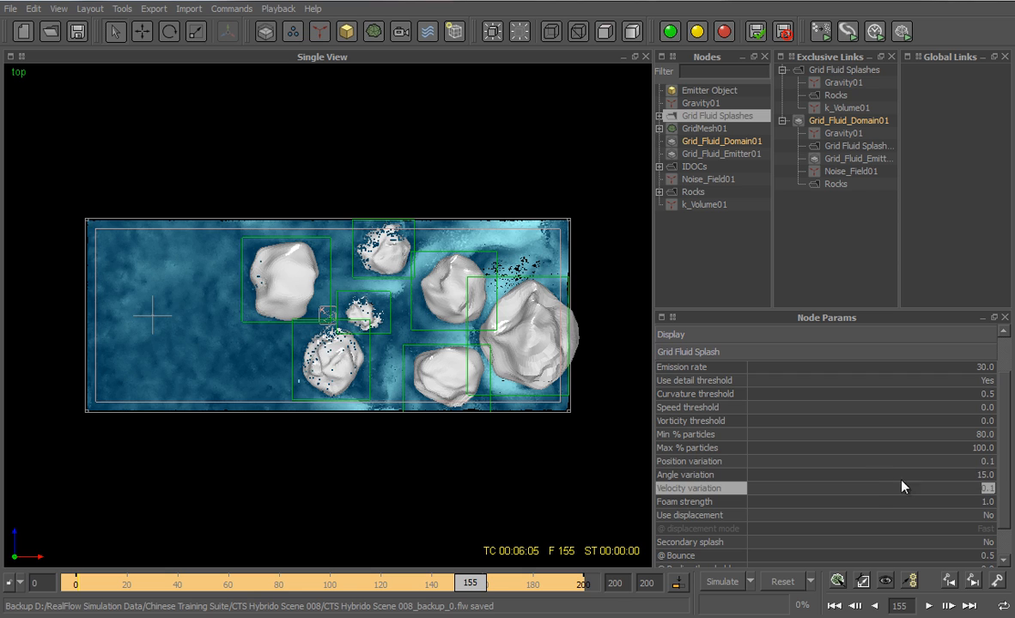
pyautogui.write('0.2')
pyautogui.press('Return')
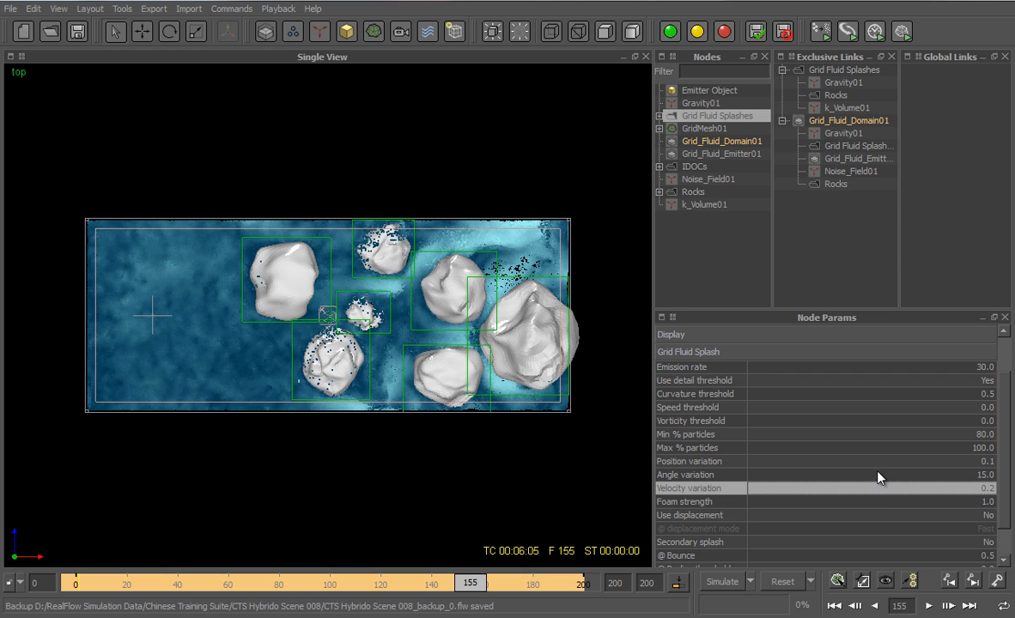
# Set the splash particles' Int Pressure to 0.5 and Resolution to 25
pyautogui.click(714, 353)
pyautogui.moveTo(1003, 424); pyautogui.dragTo(1004, 355)
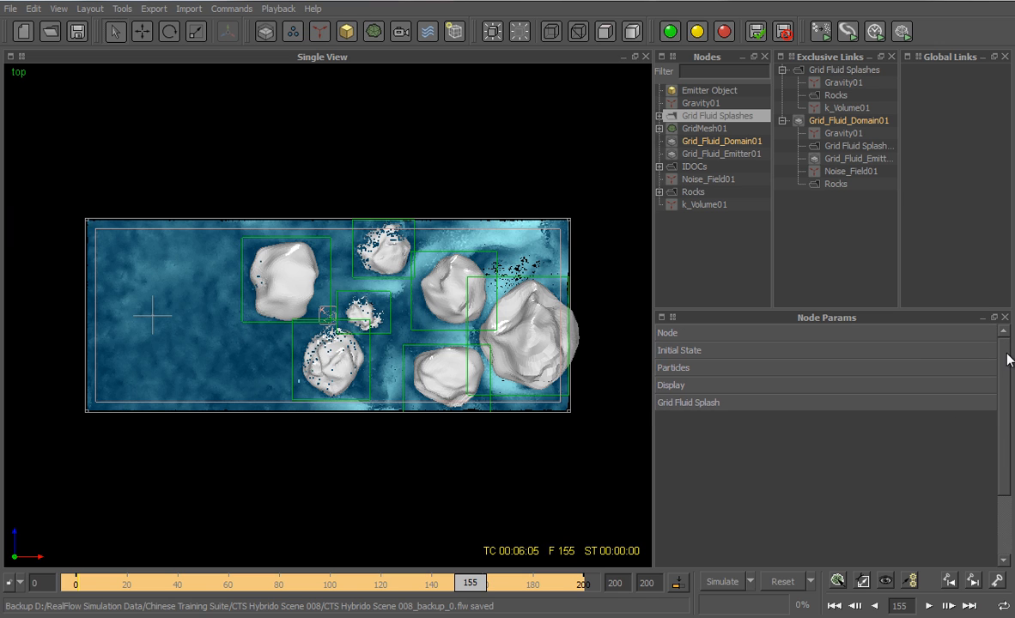
pyautogui.click(684, 368)
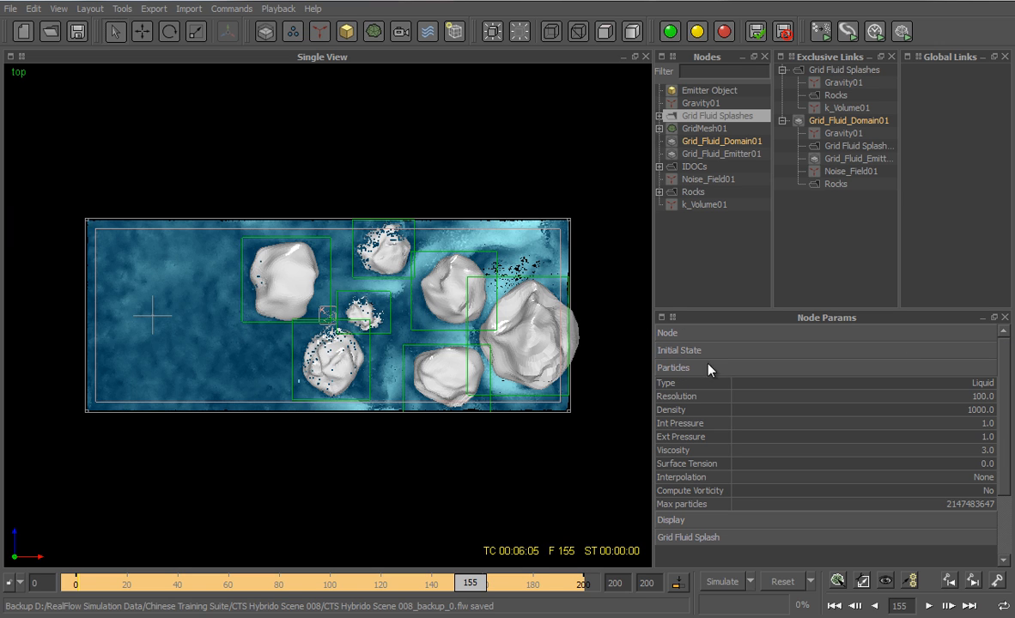
pyautogui.click(874, 421)
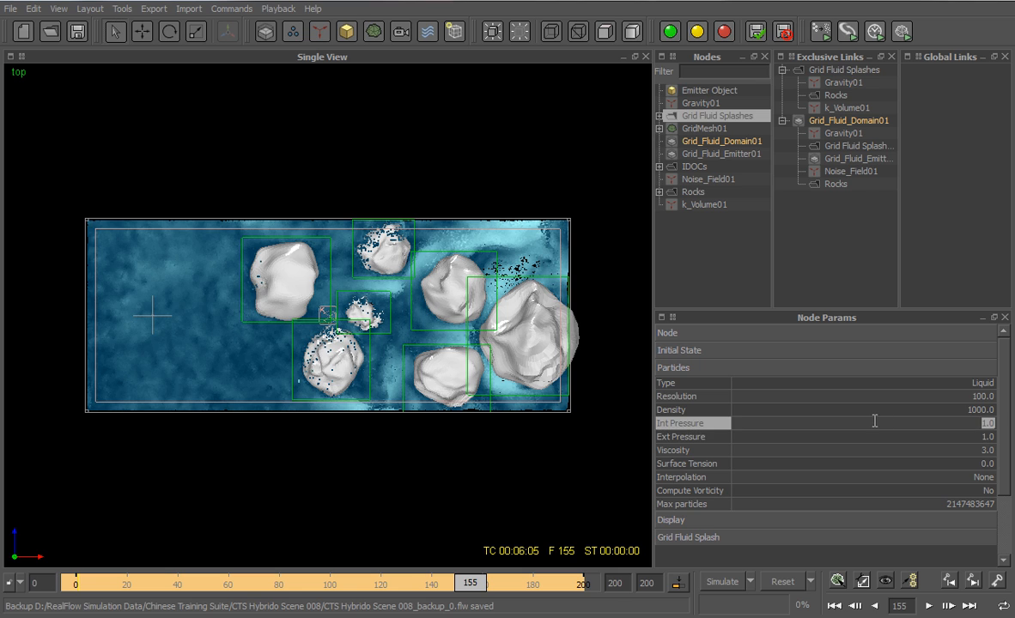
pyautogui.write('.5')
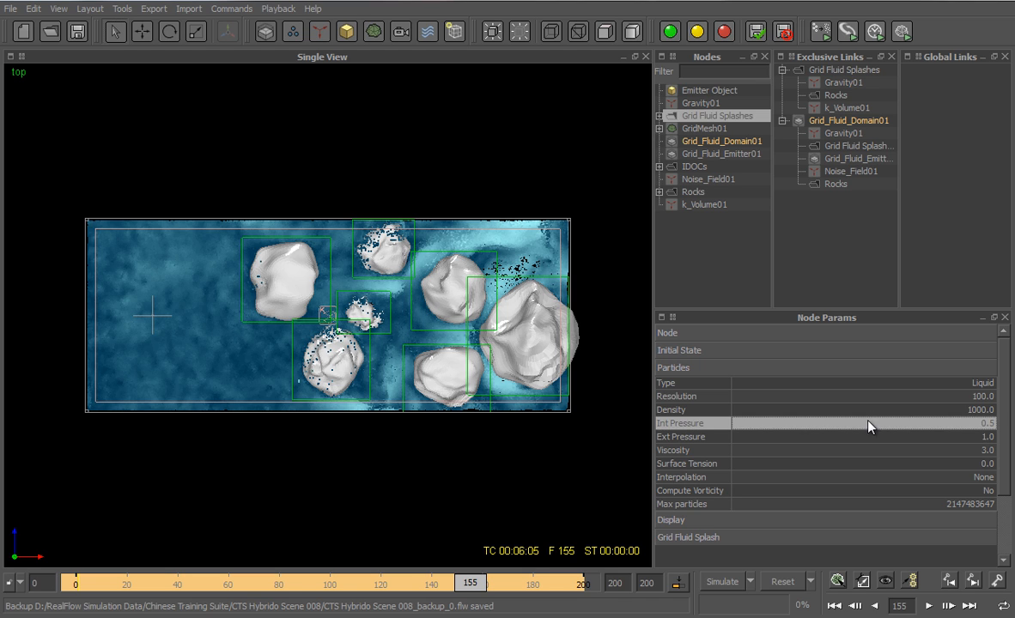
pyautogui.click(878, 394)
pyautogui.write('25')
pyautogui.press('Return')
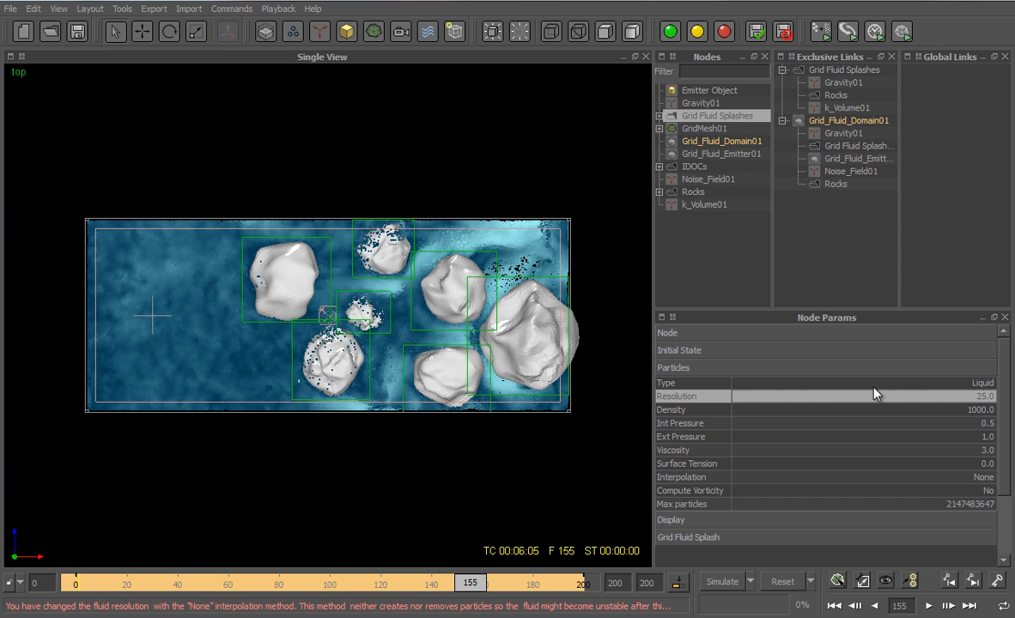
pyautogui.click(782, 368)
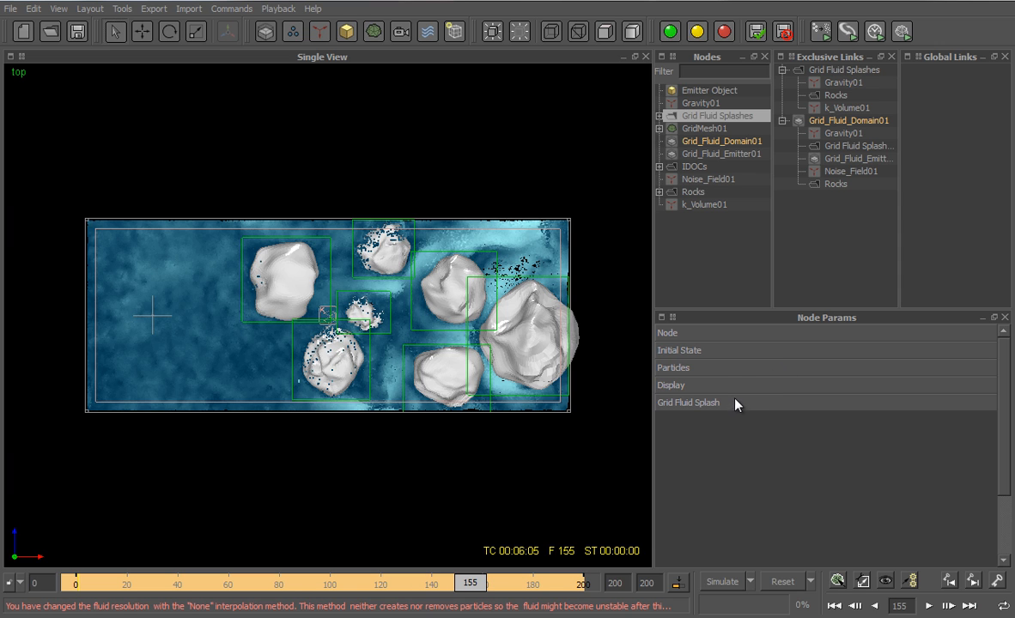
# Review the Grid Fluid Splash parameters, including Foam strength, for the splashes group
pyautogui.click(736, 404)
pyautogui.scroll(-1, 1009, 470)
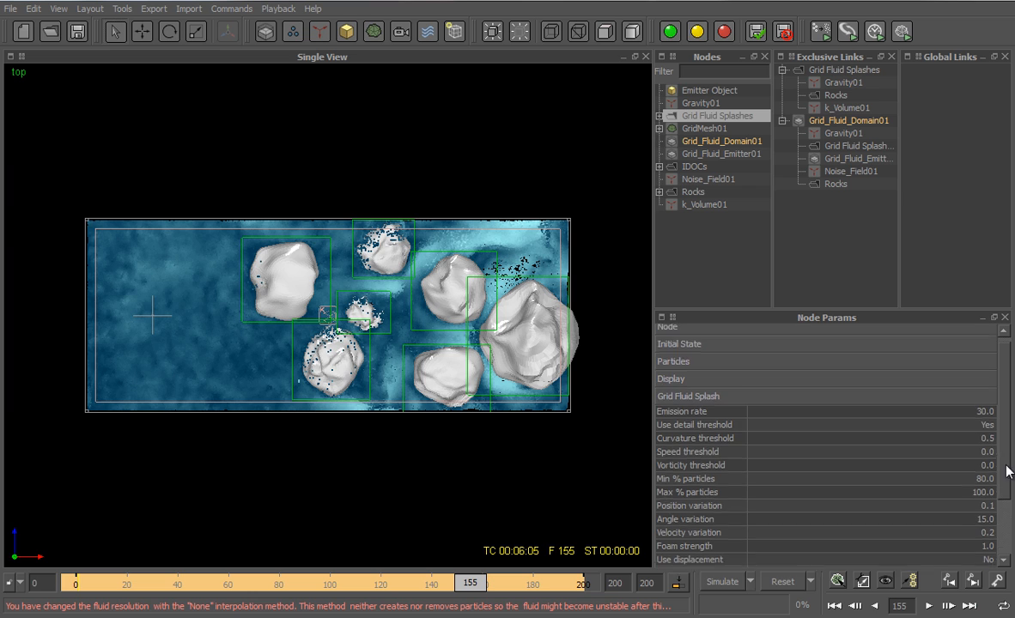
pyautogui.moveTo(1007, 466); pyautogui.dragTo(1013, 521)
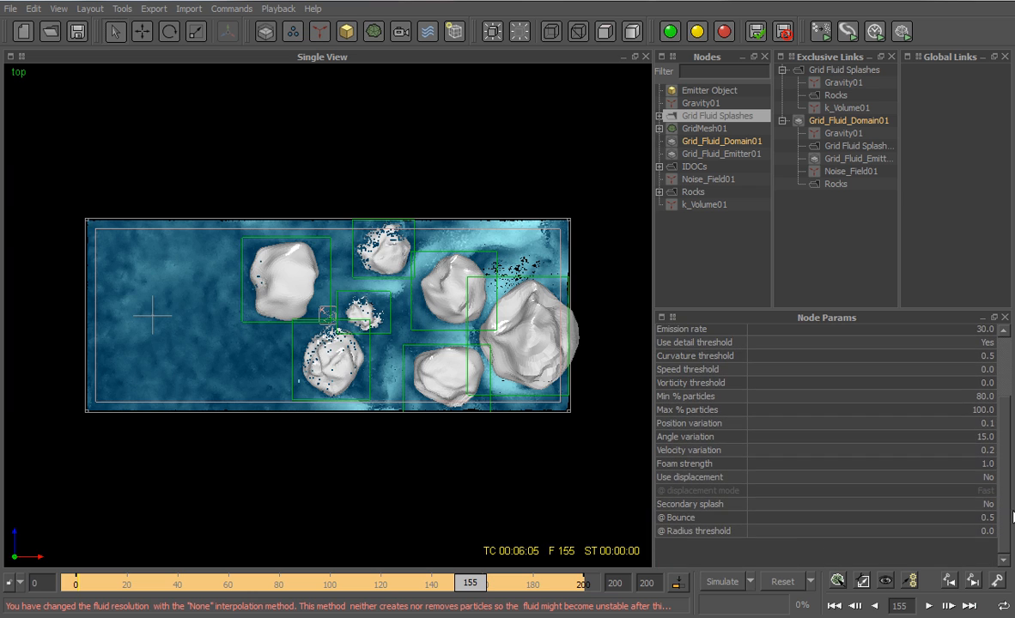
pyautogui.click(681, 464)
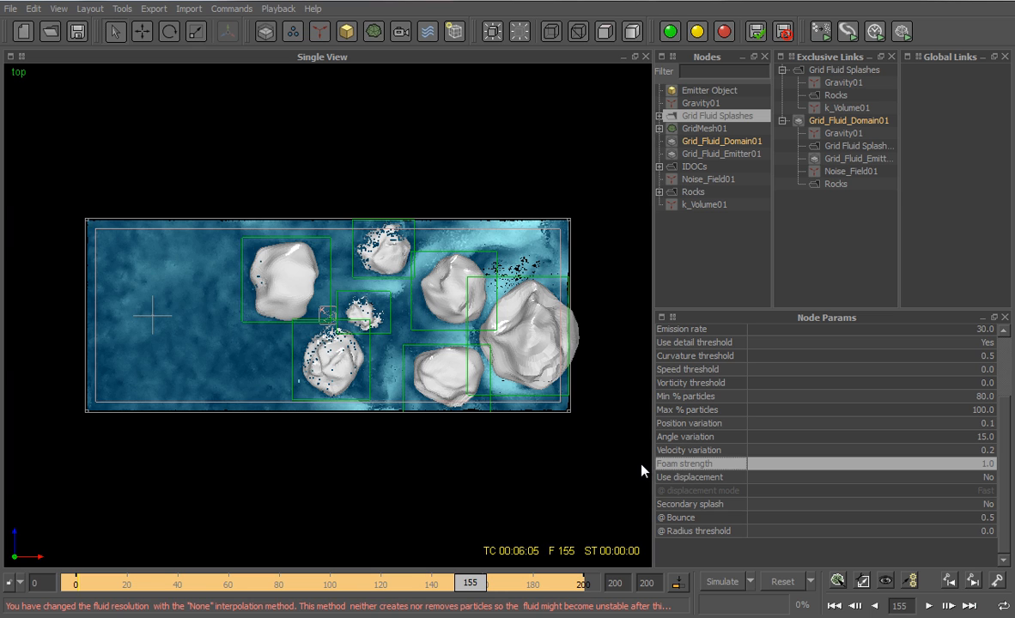
pyautogui.scroll(3, 993, 429)
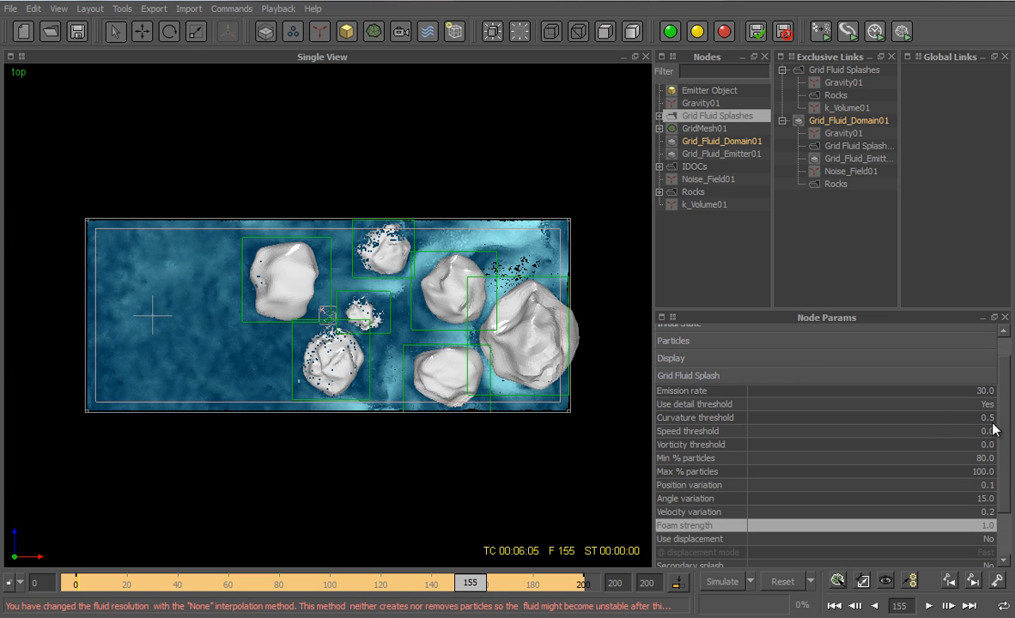
pyautogui.click(795, 376)
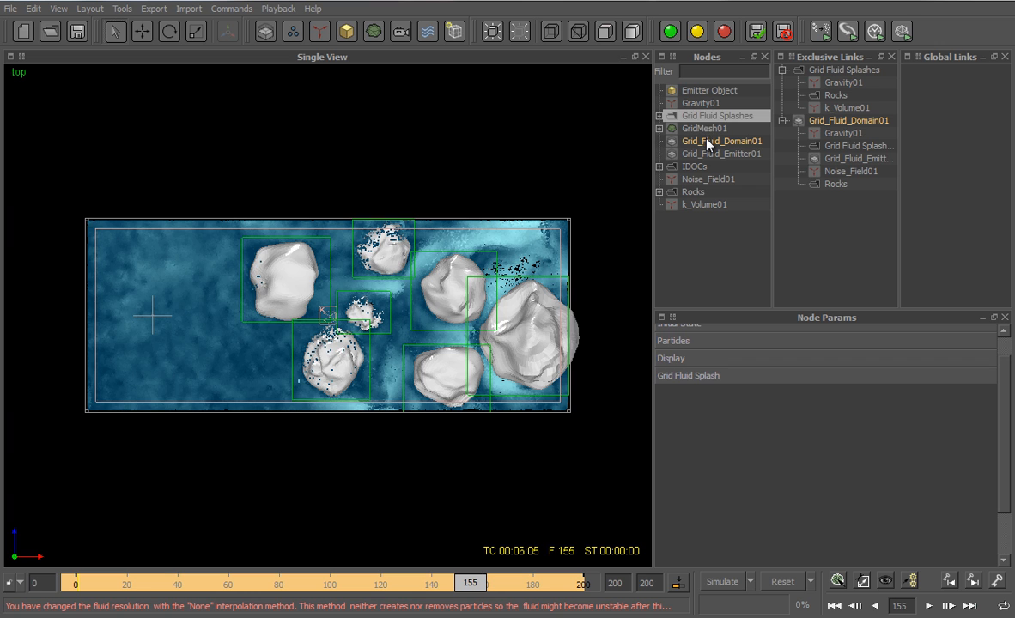
# Set Calculate surface and Calculate extended velocity field to Use cache for Grid_Fluid_Domain01
pyautogui.click(707, 141)
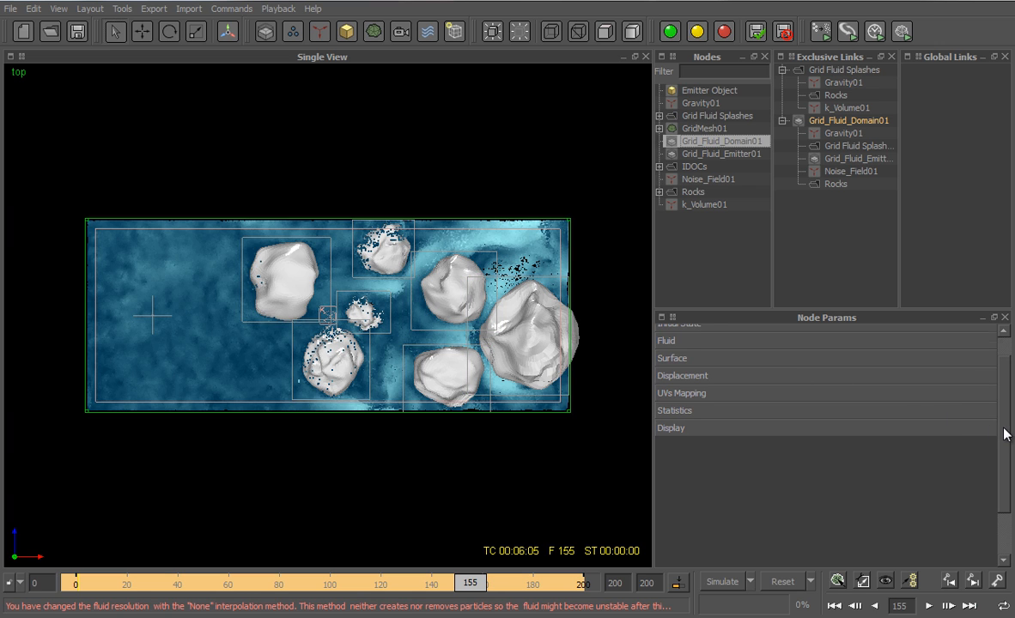
pyautogui.scroll(1, 910, 416)
pyautogui.click(726, 385)
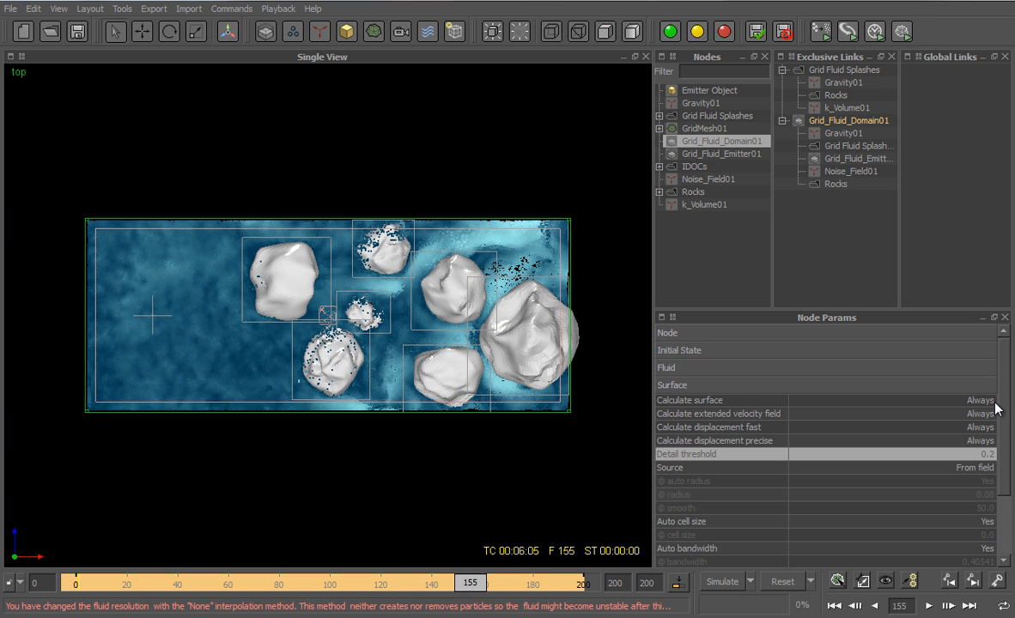
pyautogui.click(968, 401)
pyautogui.click(969, 401)
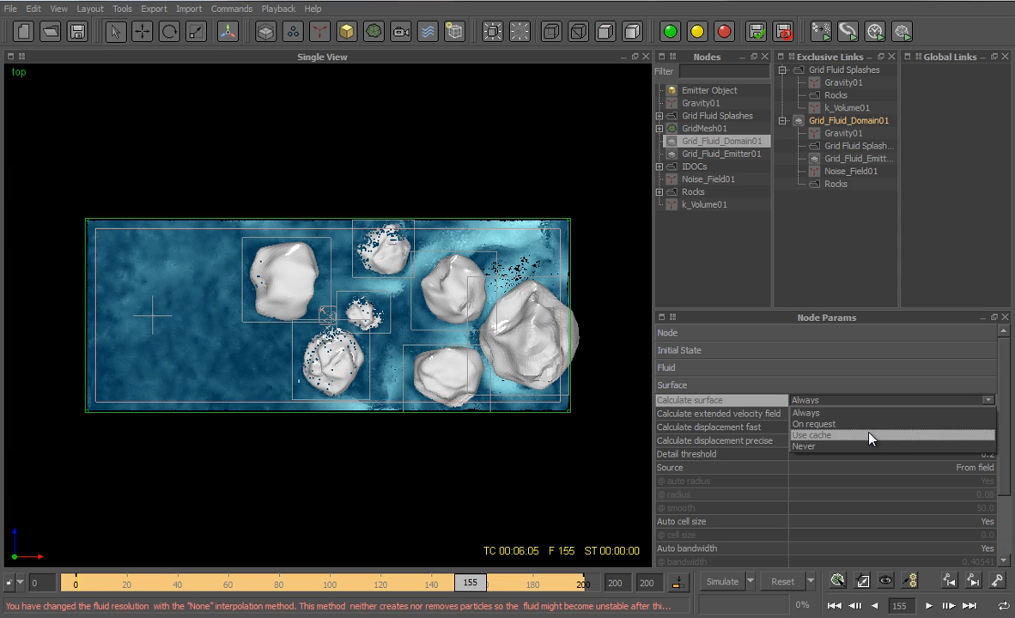
pyautogui.click(870, 435)
pyautogui.click(978, 414)
pyautogui.click(979, 414)
pyautogui.click(879, 449)
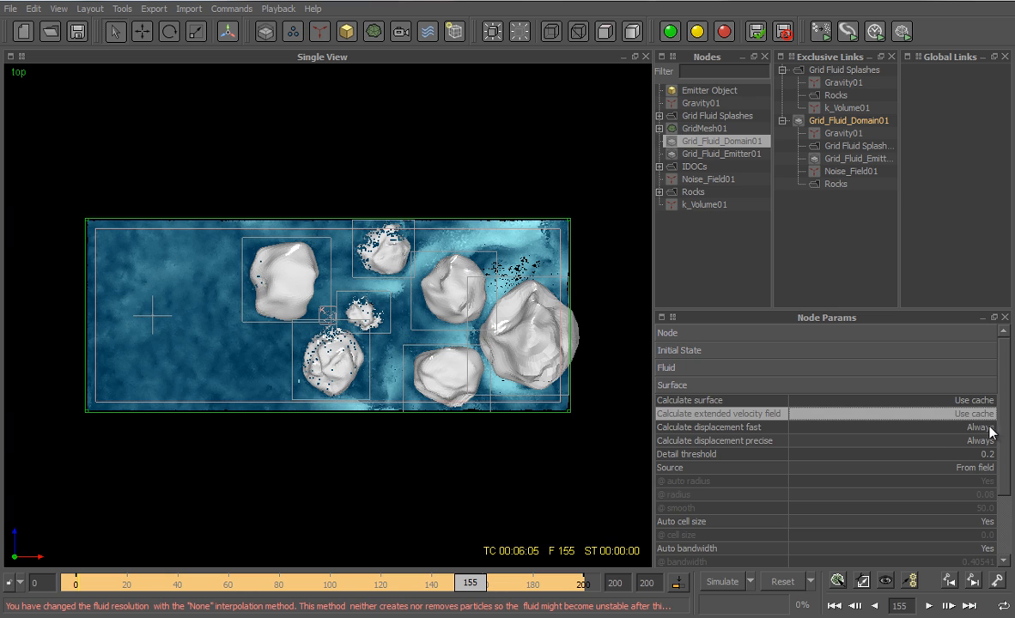
# Set the domain's Calculate displacement fast and Calculate displacement precise options to Use cache
pyautogui.click(988, 426)
pyautogui.click(987, 426)
pyautogui.click(884, 463)
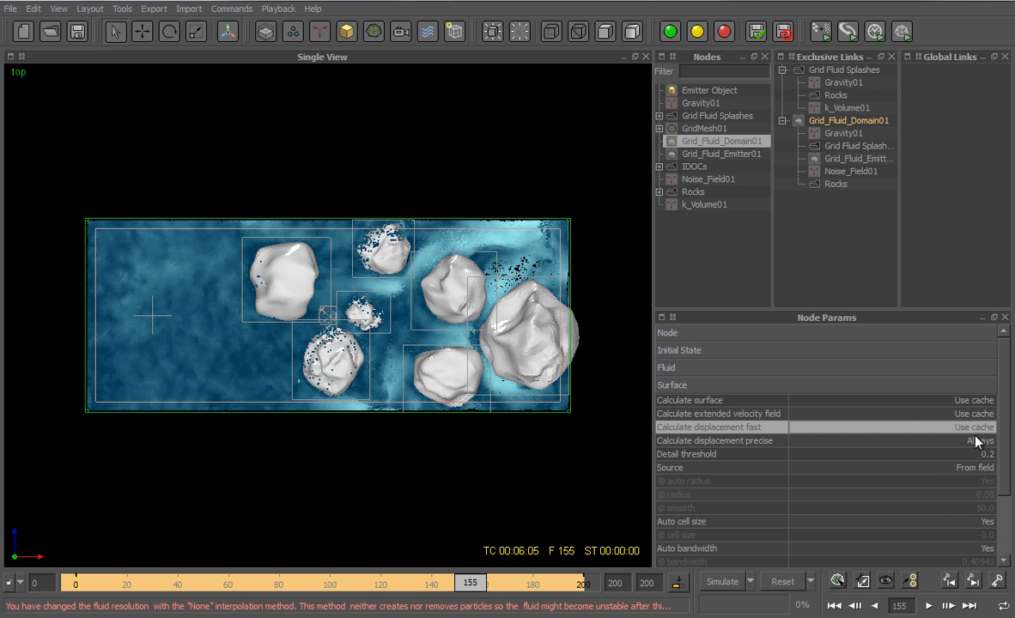
pyautogui.click(988, 441)
pyautogui.click(988, 441)
pyautogui.click(893, 477)
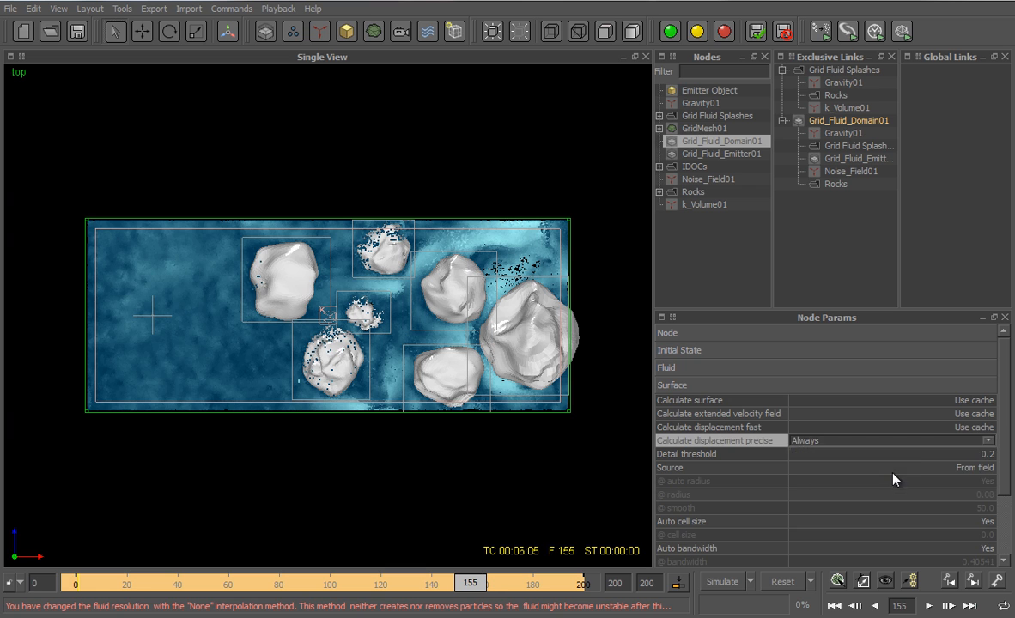
# Reset the simulation data and switch the viewport to the perspective view
pyautogui.click(782, 582)
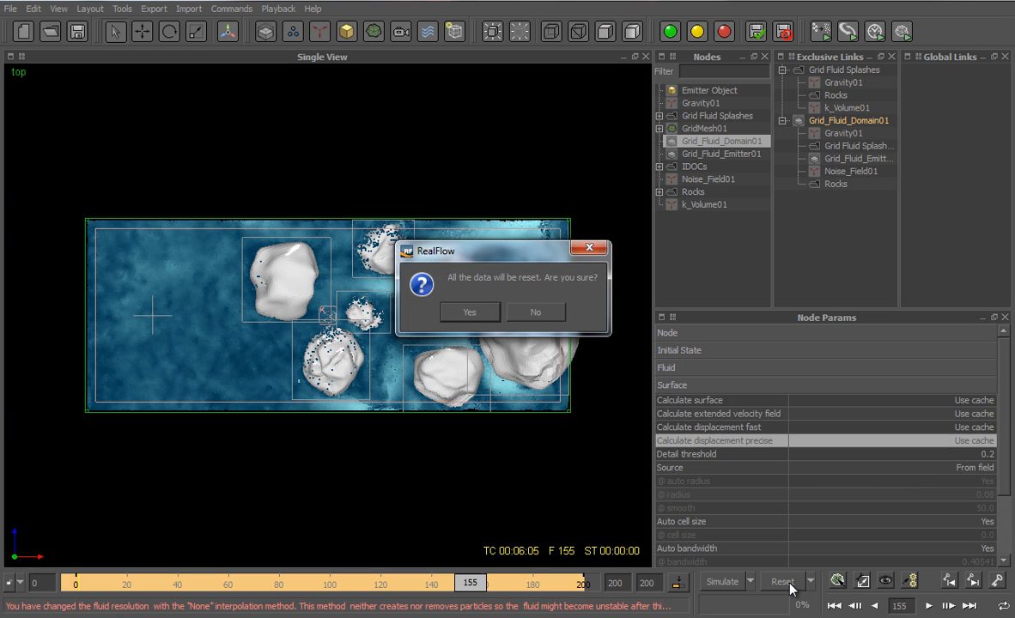
pyautogui.press('Return')
pyautogui.press('4')
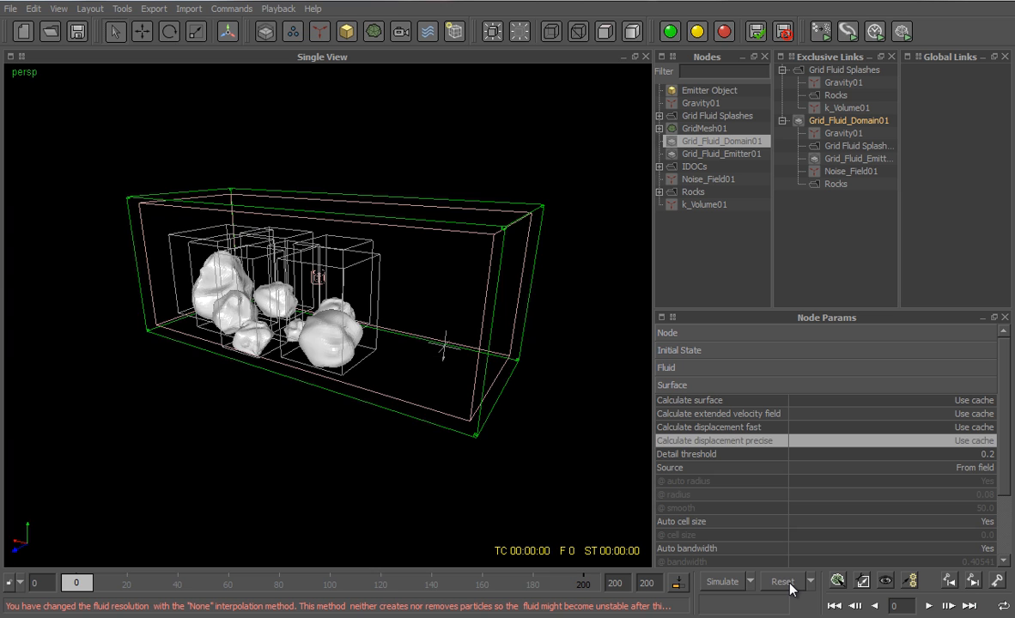
# Hide k_Volume01 in the viewport and simulate the scene
pyautogui.click(722, 205)
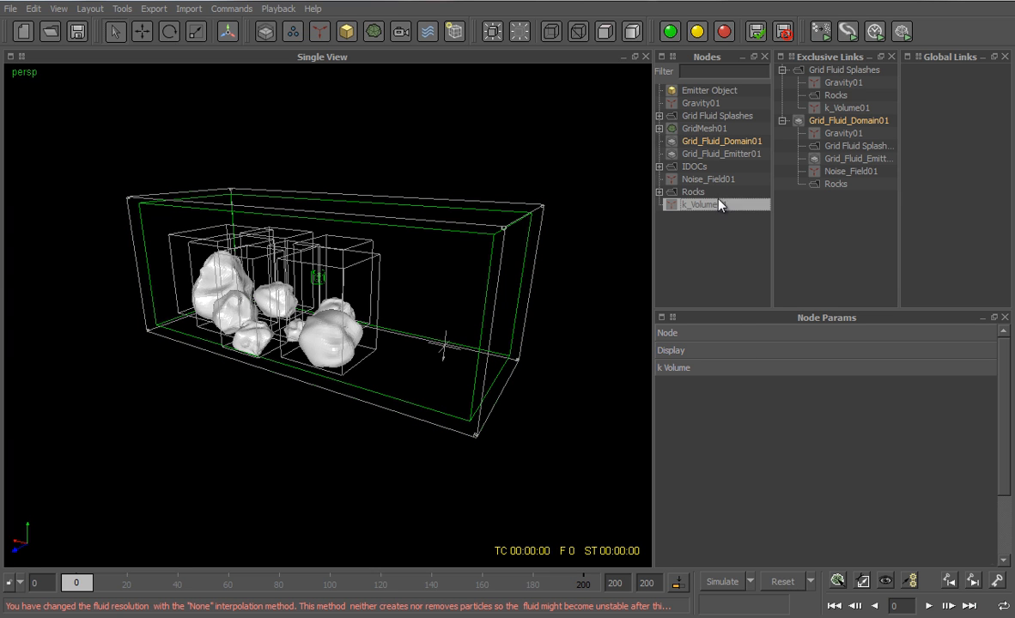
pyautogui.click(518, 33)
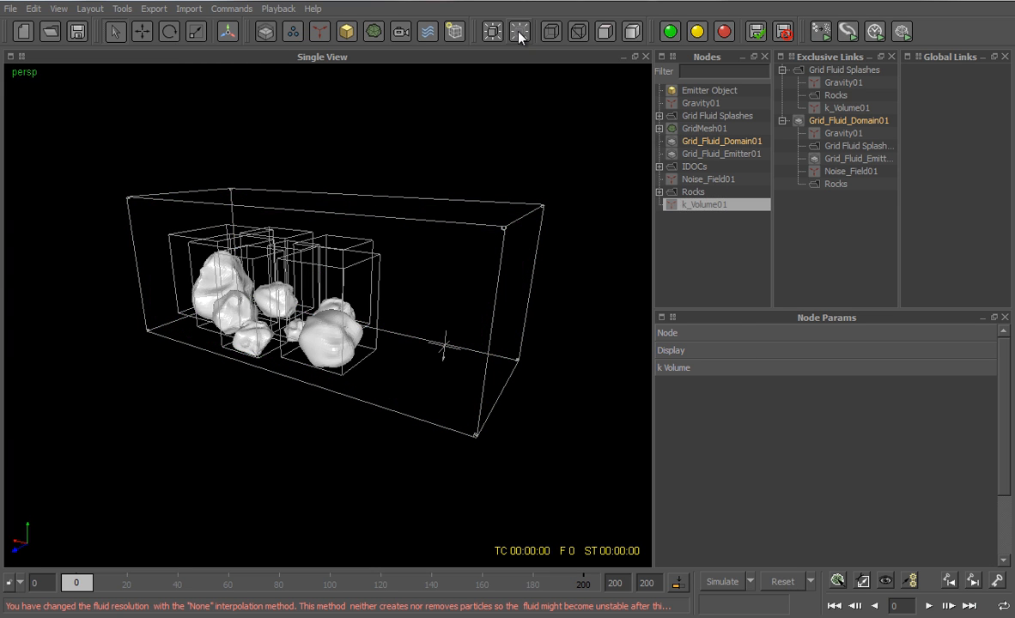
pyautogui.click(695, 167)
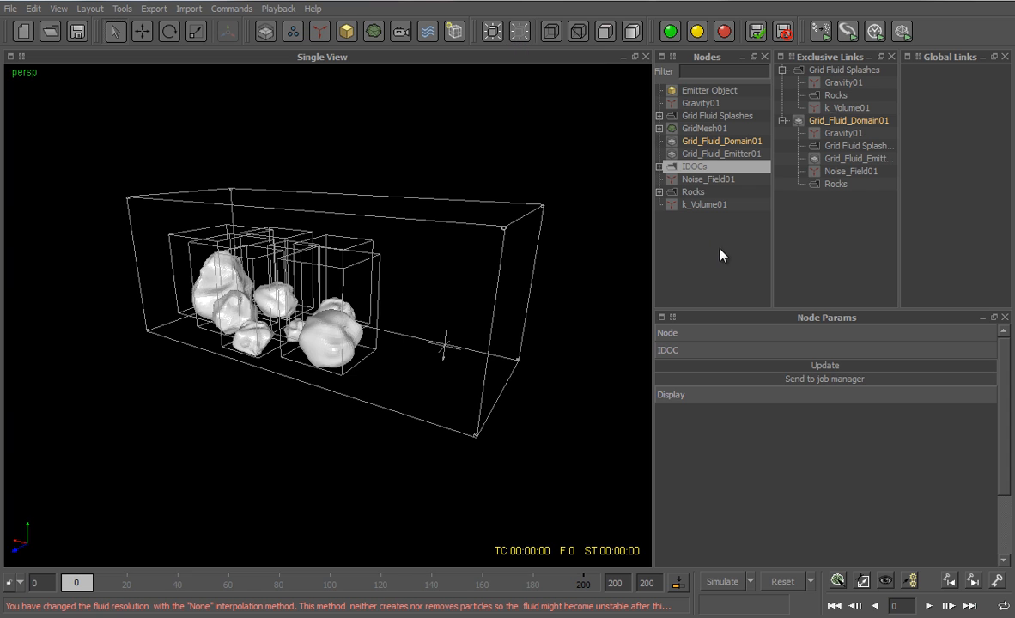
pyautogui.click(721, 583)
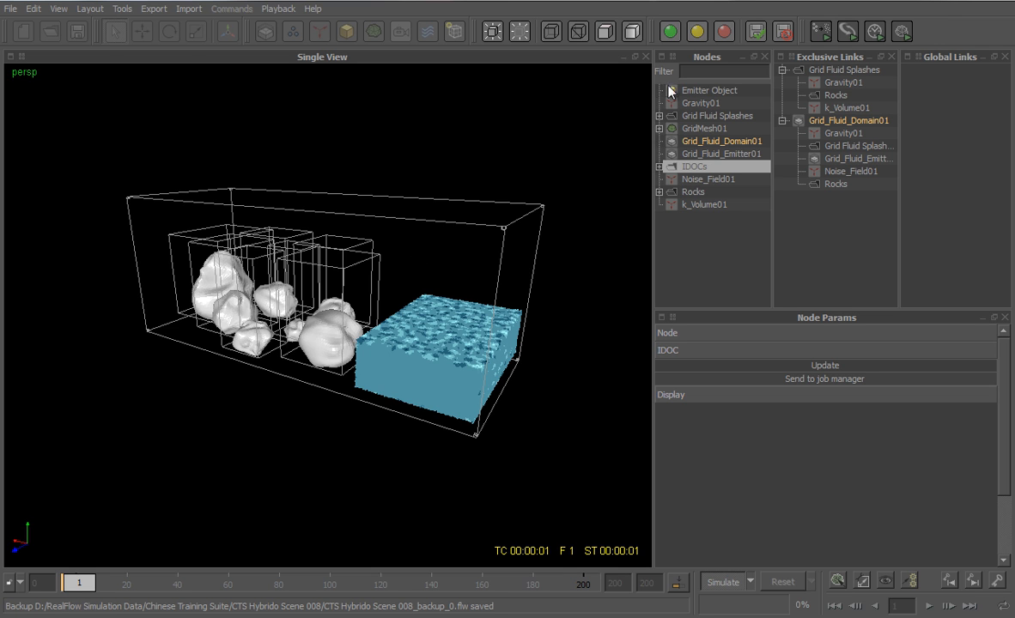
# Turn off Show icon in the display settings of the Grid Fluid Splashes group
pyautogui.click(698, 116)
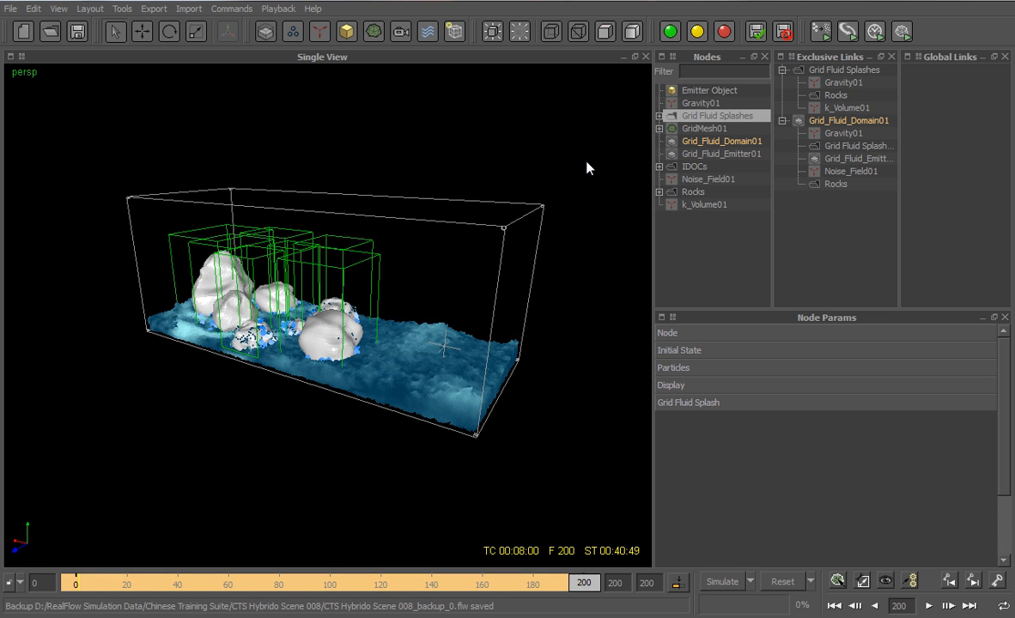
pyautogui.click(711, 388)
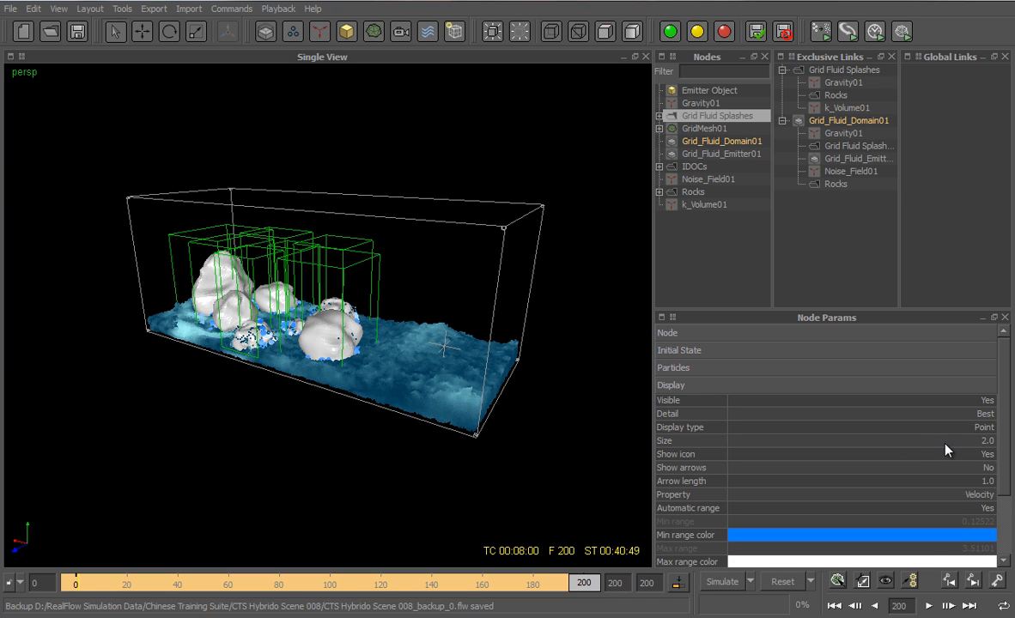
pyautogui.doubleClick(987, 454)
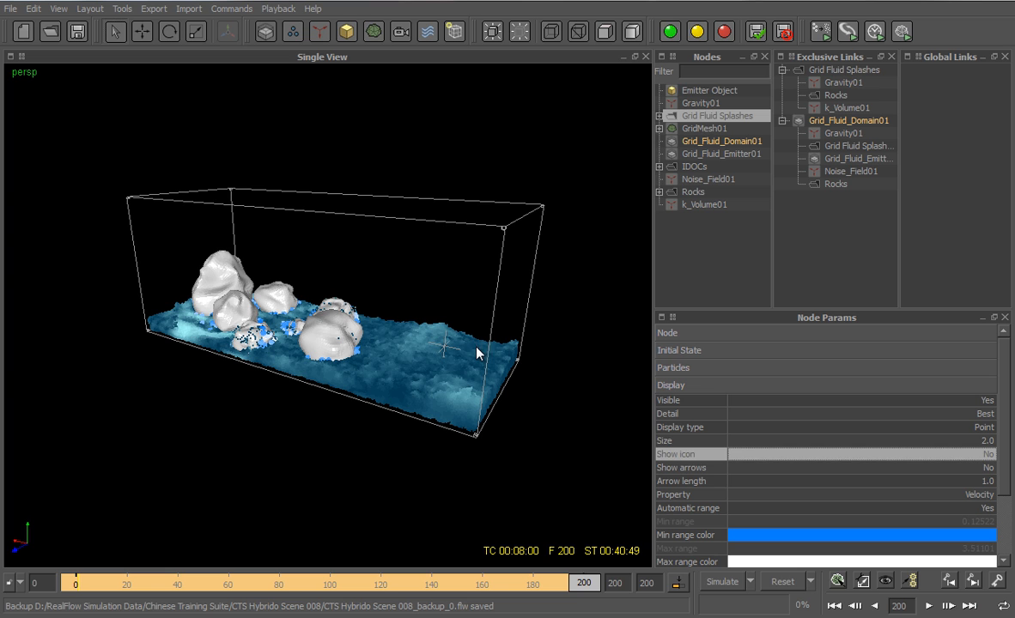
# Set the Domain display of Grid_Fluid_Domain01 to None to hide its bounding box
pyautogui.click(710, 142)
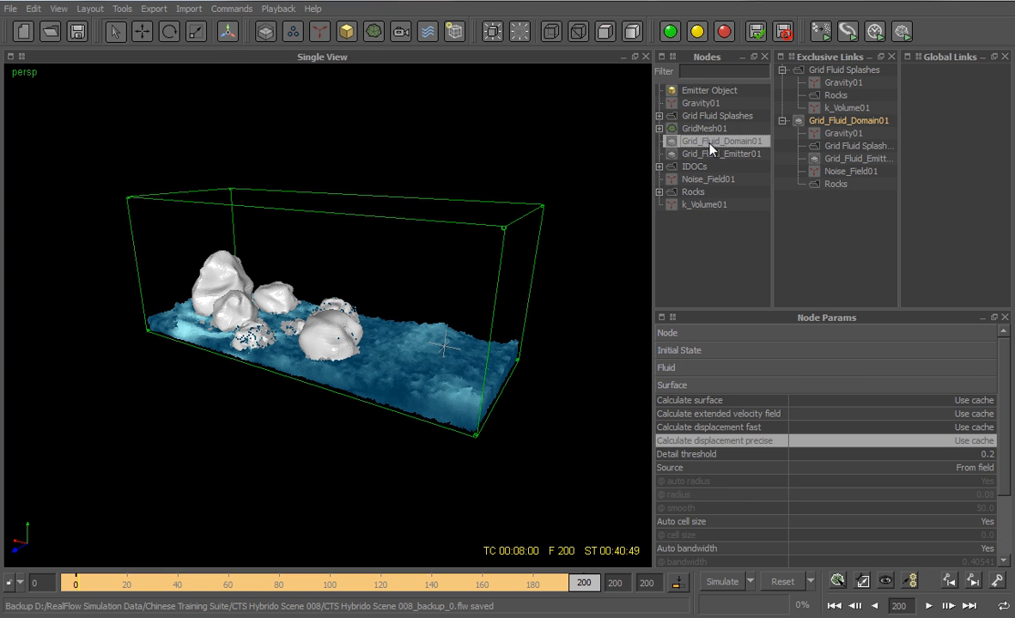
pyautogui.click(712, 388)
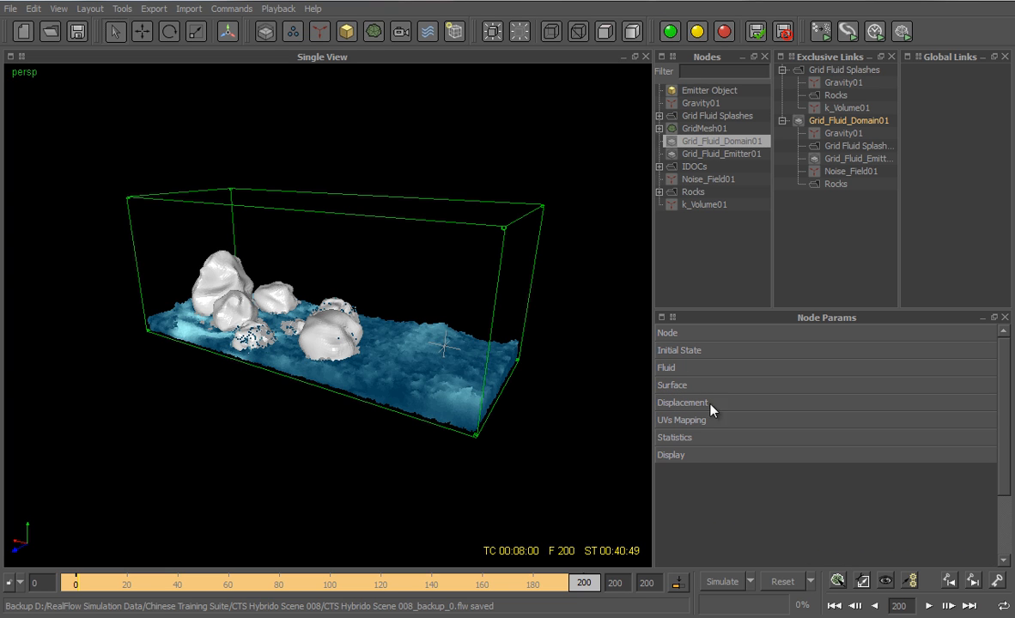
pyautogui.click(696, 455)
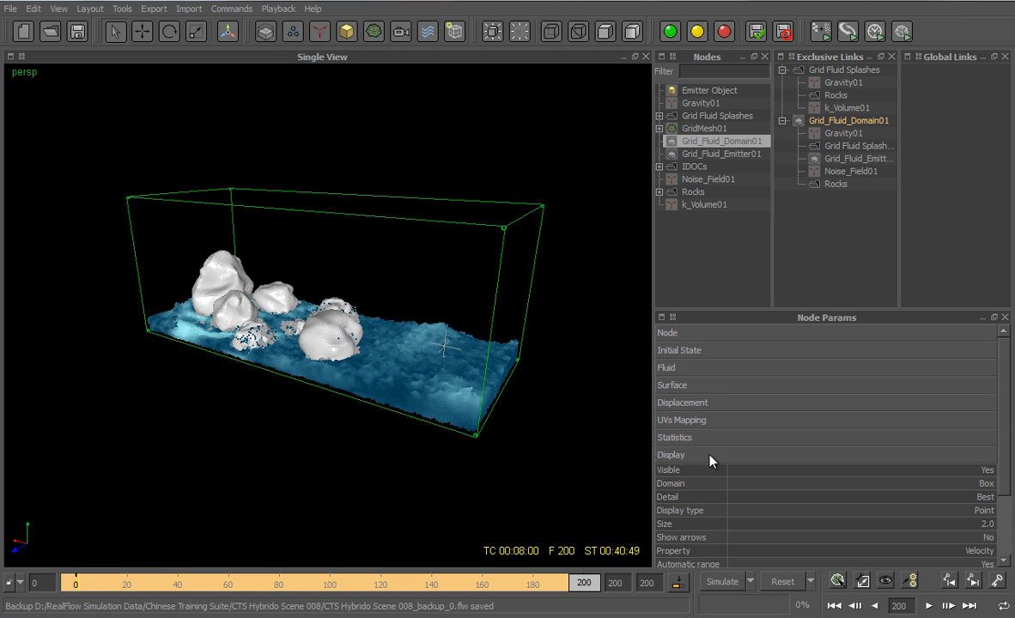
pyautogui.click(986, 484)
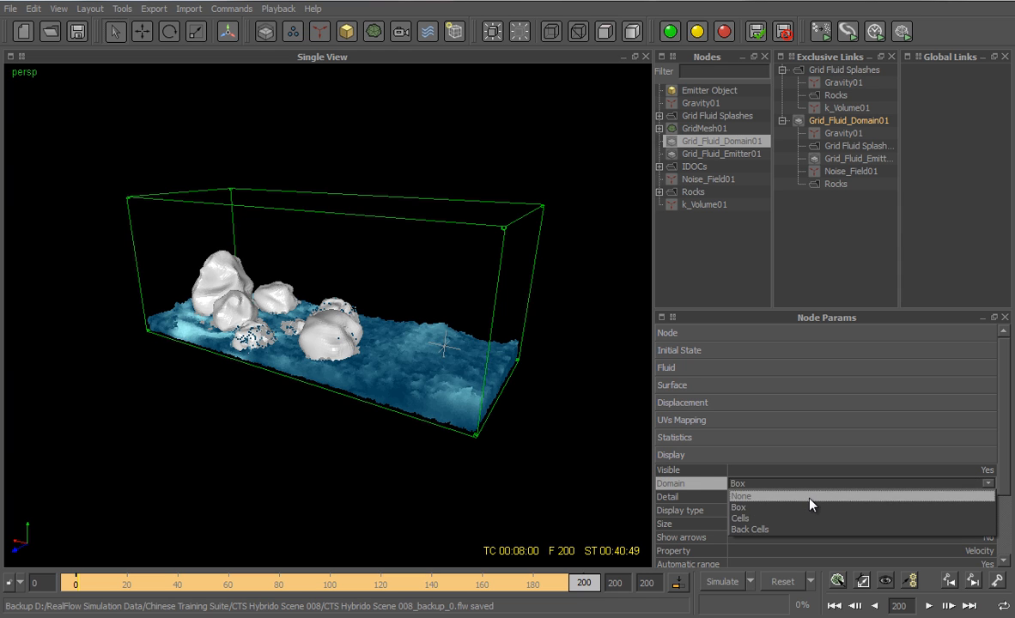
pyautogui.click(747, 496)
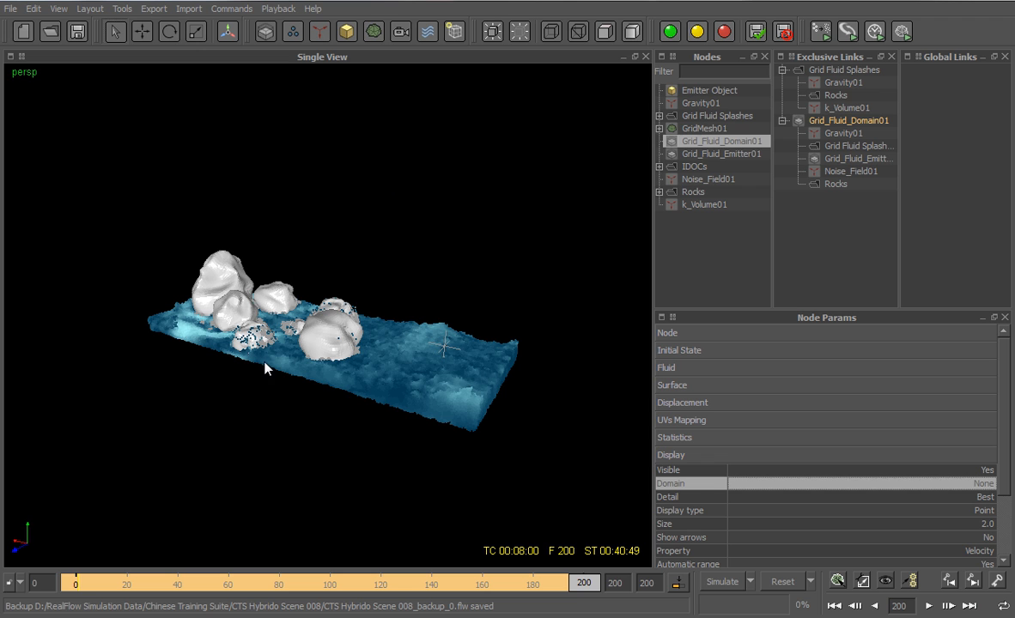
pyautogui.keyDown('alt'); pyautogui.moveTo(290, 376); pyautogui.dragTo(295, 347, button='middle'); pyautogui.keyUp('alt')
pyautogui.moveTo(294, 347)
pyautogui.keyDown('alt'); pyautogui.mouseDown()
pyautogui.moveTo(324, 360)
pyautogui.moveTo(309, 360)
pyautogui.mouseUp(); pyautogui.keyUp('alt')
pyautogui.scroll(2, 310, 360)
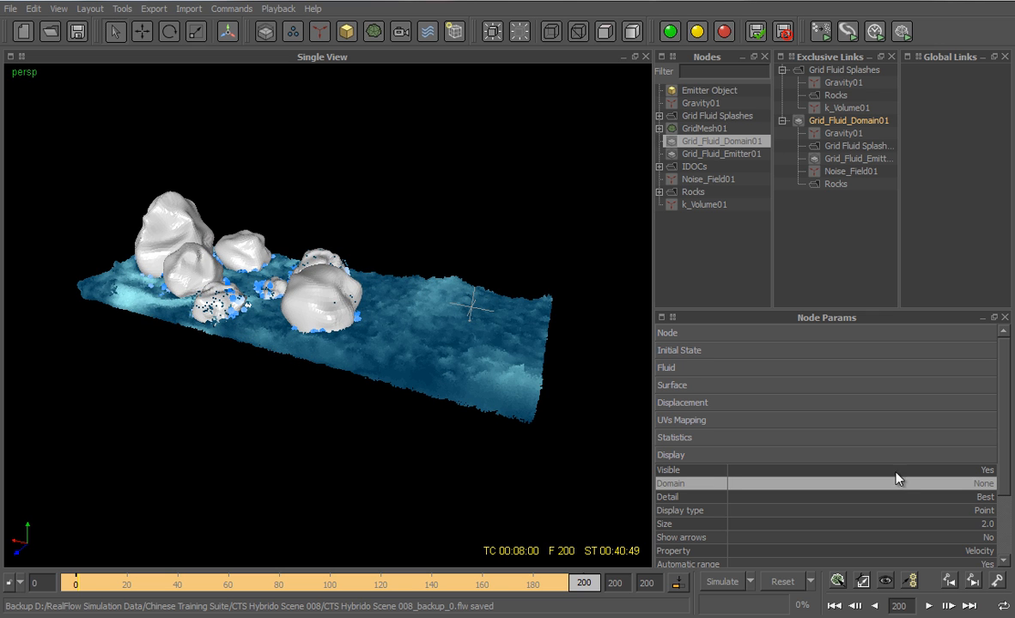
# Generate a video preview of the simulation from frame 0 and play it back
pyautogui.click(719, 116)
pyautogui.click(831, 605)
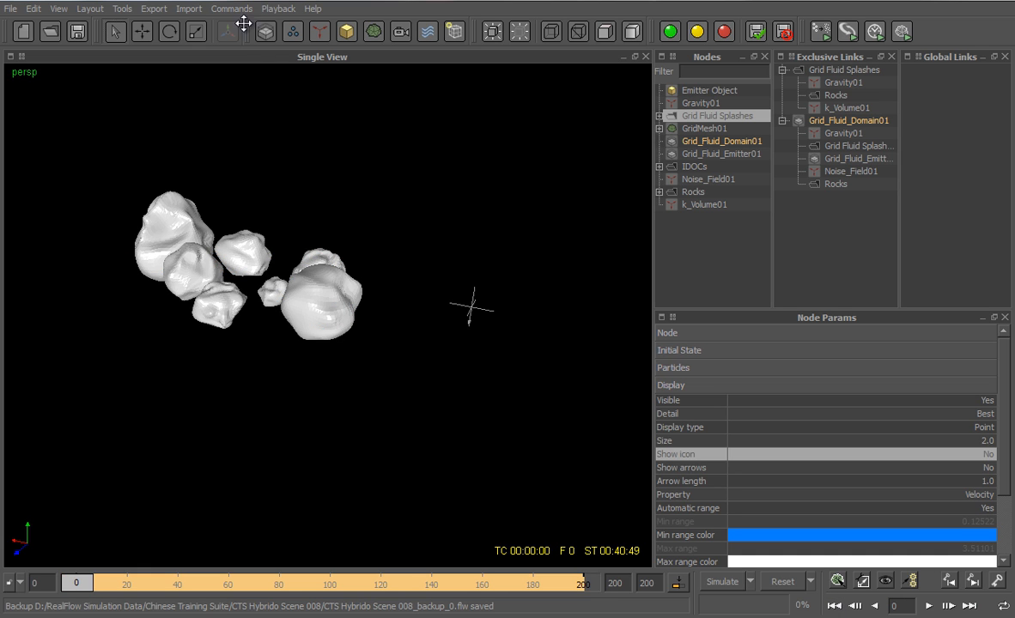
pyautogui.click(280, 8)
pyautogui.click(267, 24)
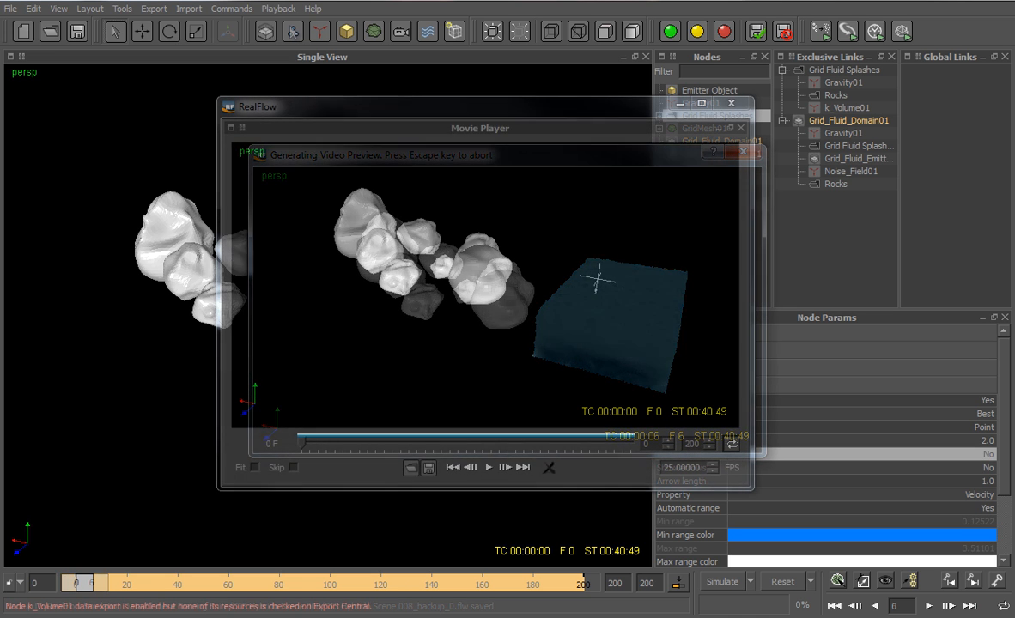
pyautogui.click(487, 467)
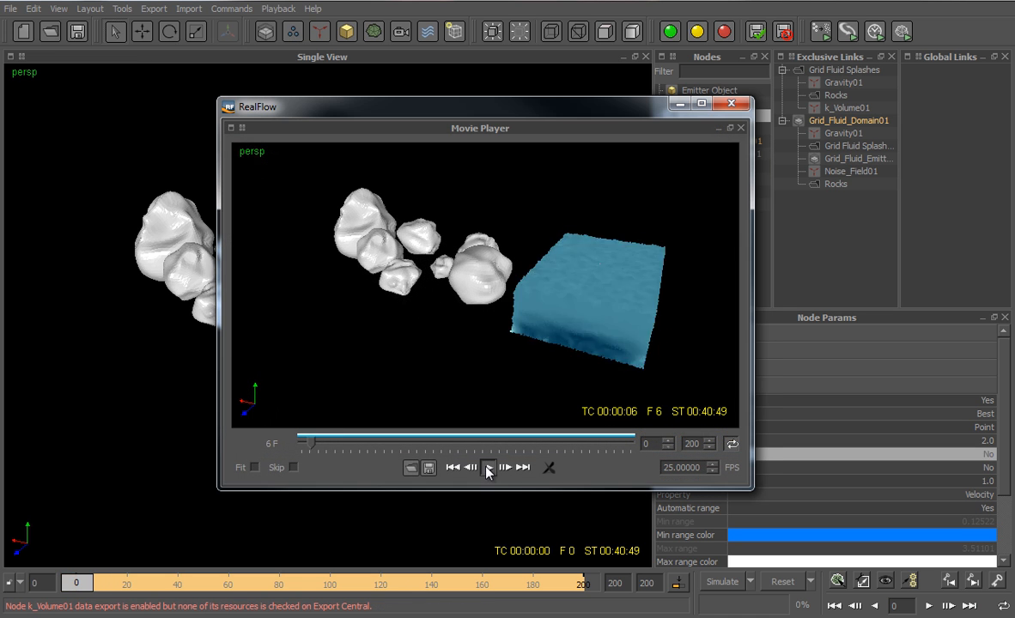
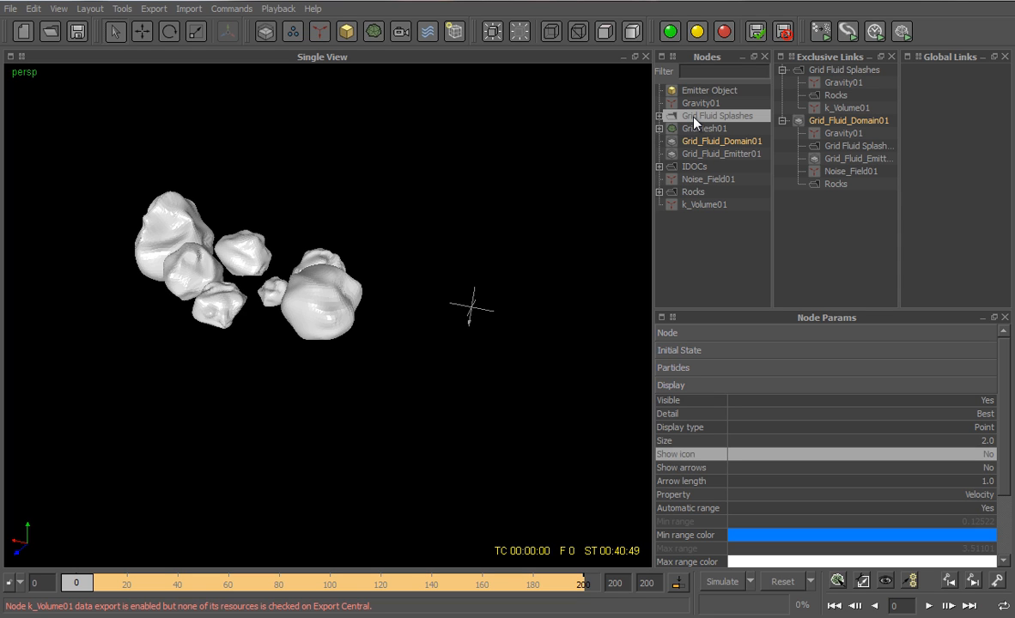
# Add a Grid Fluid Foam node to the scene and remove it from the Global Links
pyautogui.click(264, 32)
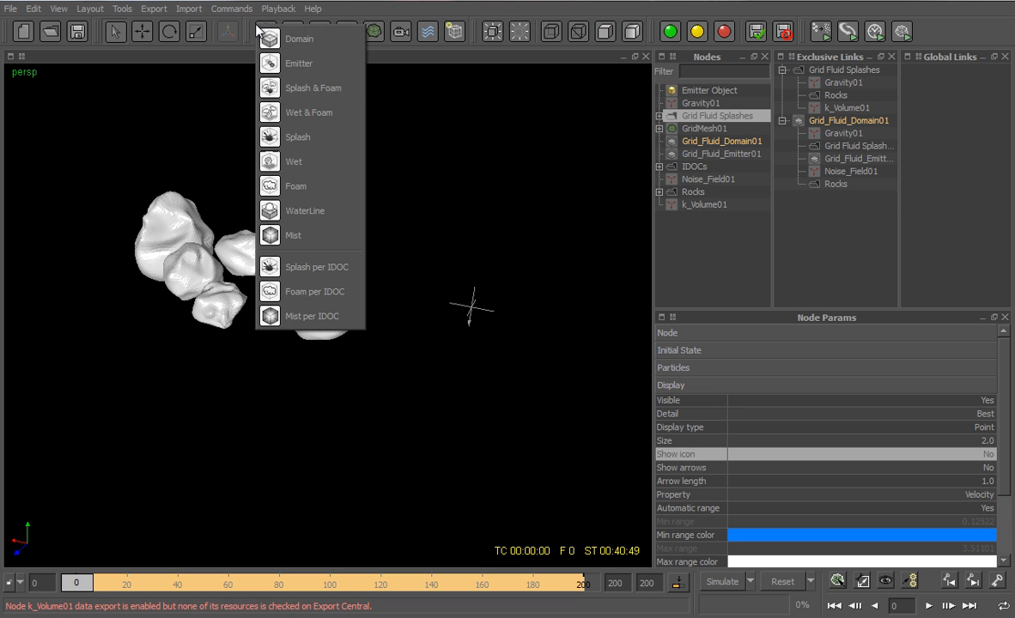
pyautogui.click(300, 186)
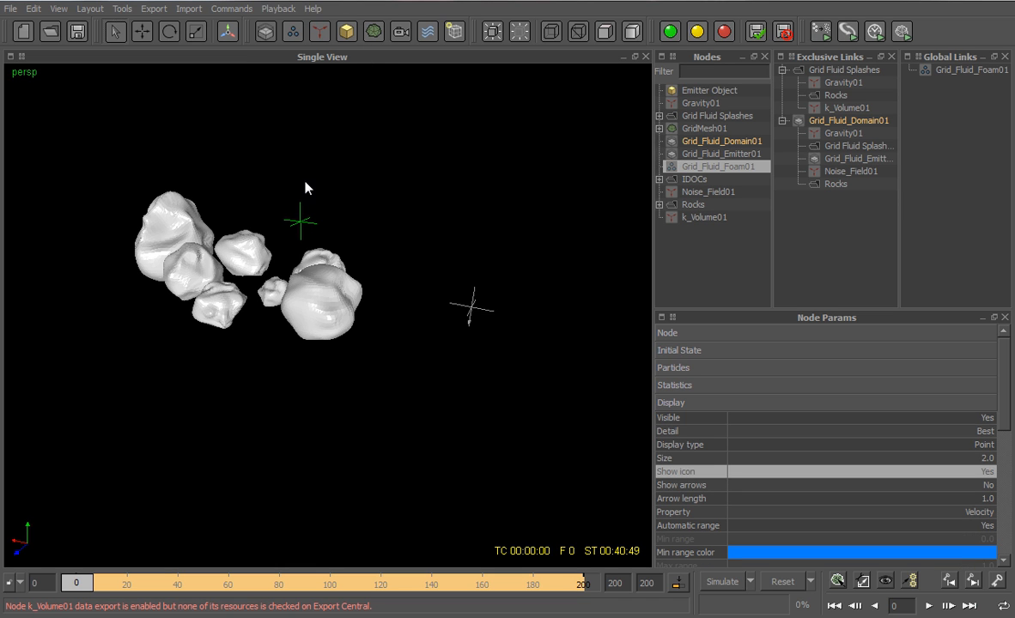
pyautogui.click(930, 72)
pyautogui.press('Delete')
# Set the Simulation mode of the Grid Fluid Splashes group to Cache
pyautogui.click(711, 116)
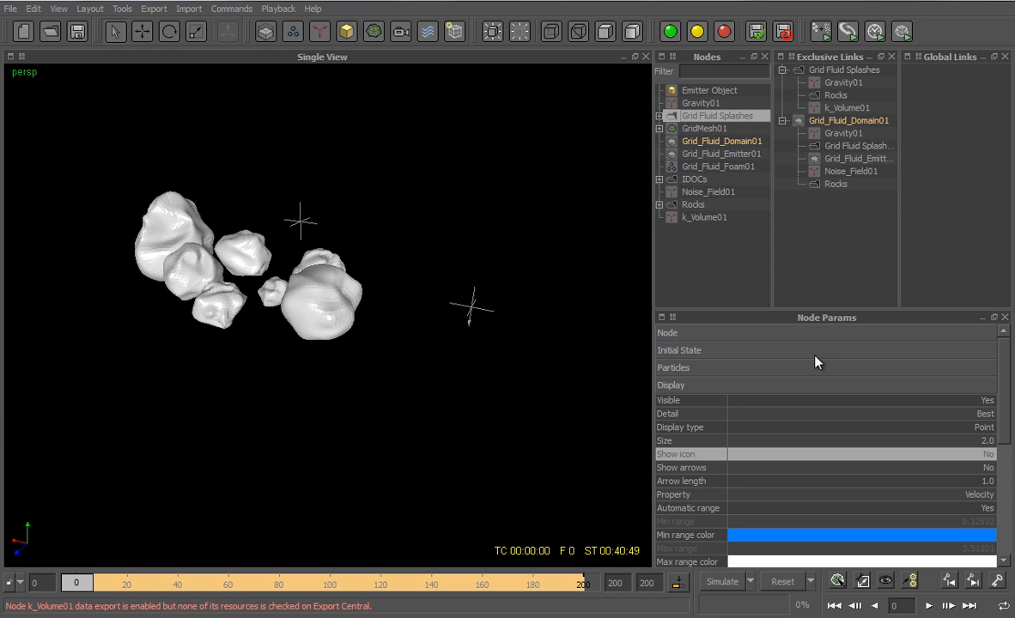
pyautogui.click(805, 387)
pyautogui.click(786, 403)
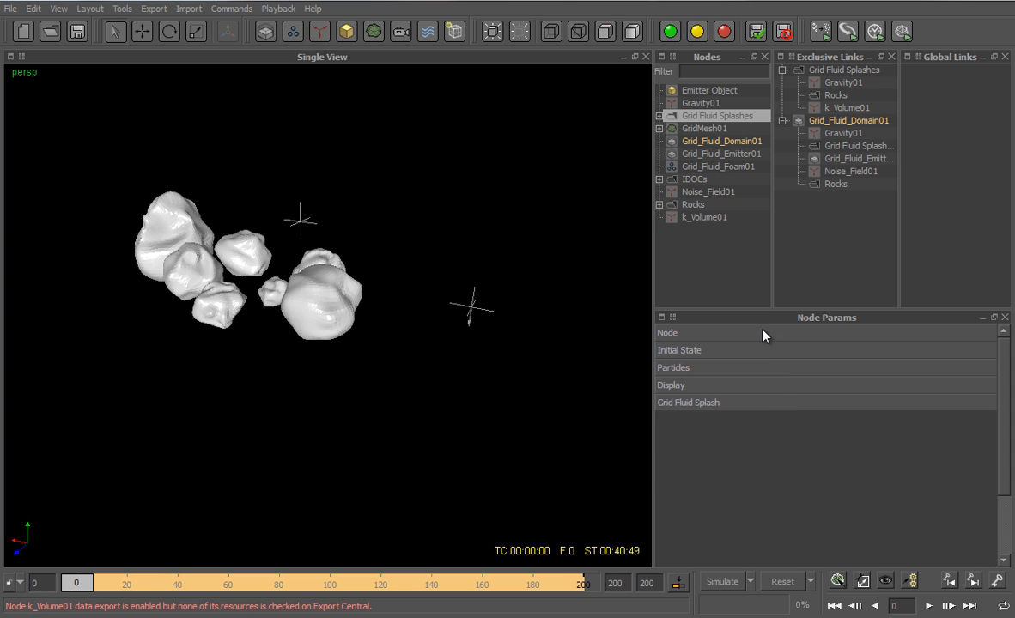
pyautogui.click(788, 333)
pyautogui.click(987, 349)
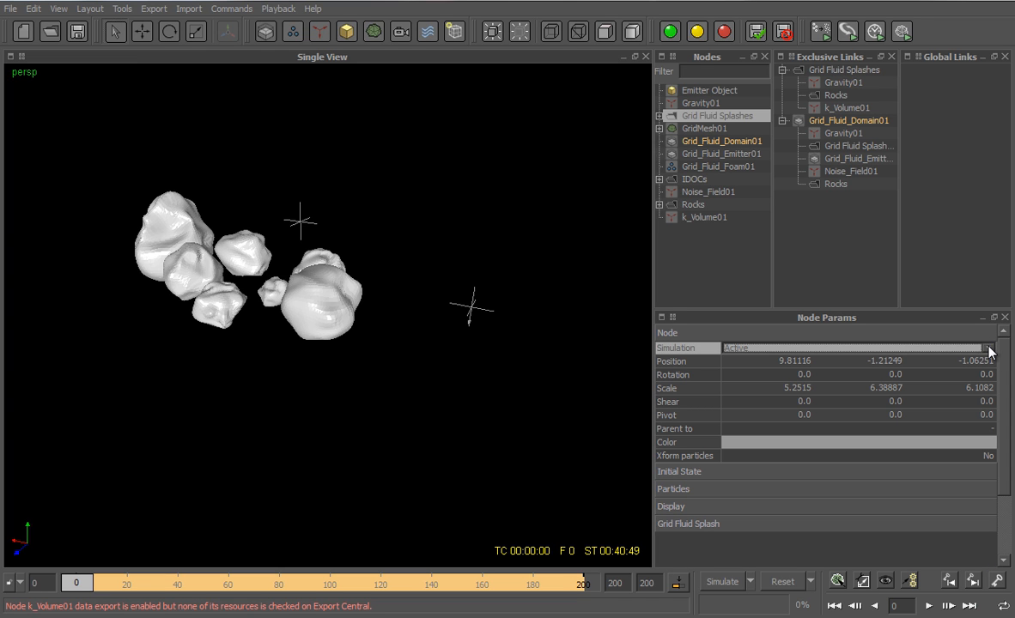
pyautogui.click(820, 380)
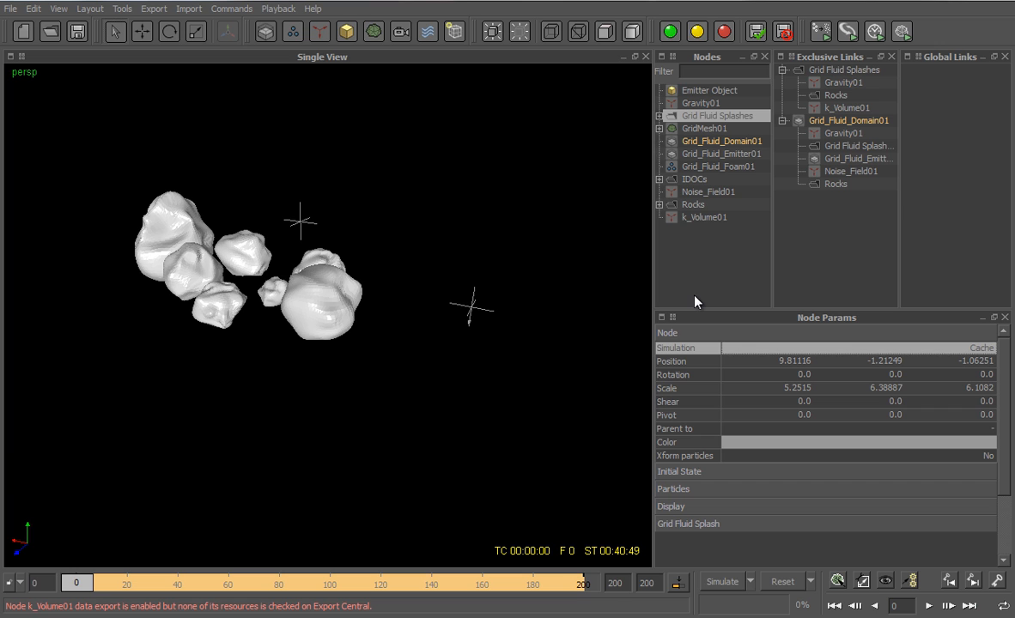
# Link Grid_Fluid_Foam01 exclusively to Grid Fluid Splashes and Grid_Fluid_Domain01, and add it as its own top-level entry in the Exclusive Links
pyautogui.click(702, 168)
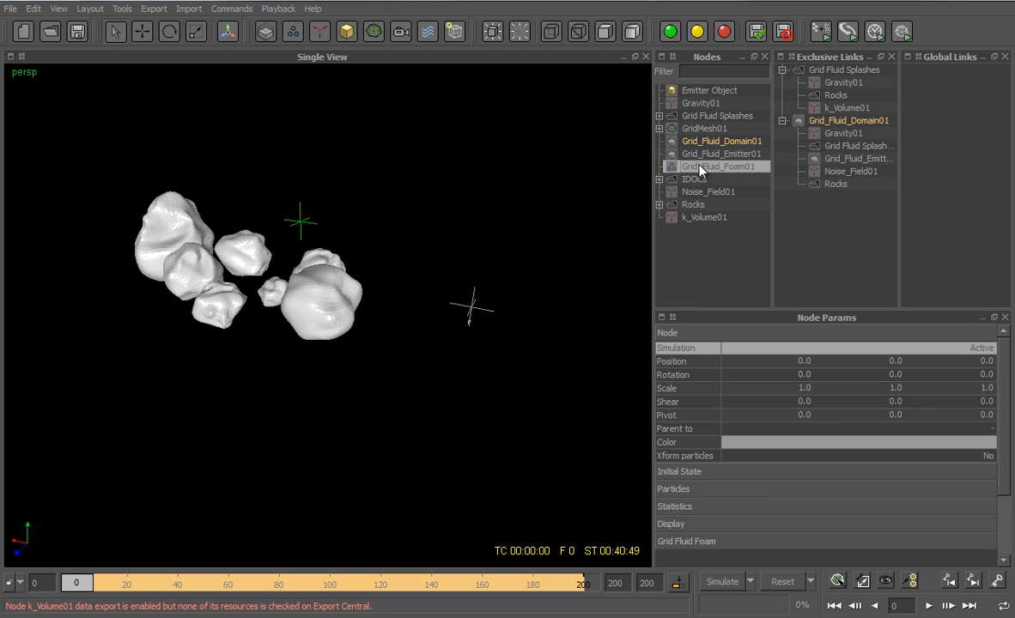
pyautogui.moveTo(672, 168); pyautogui.dragTo(816, 75)
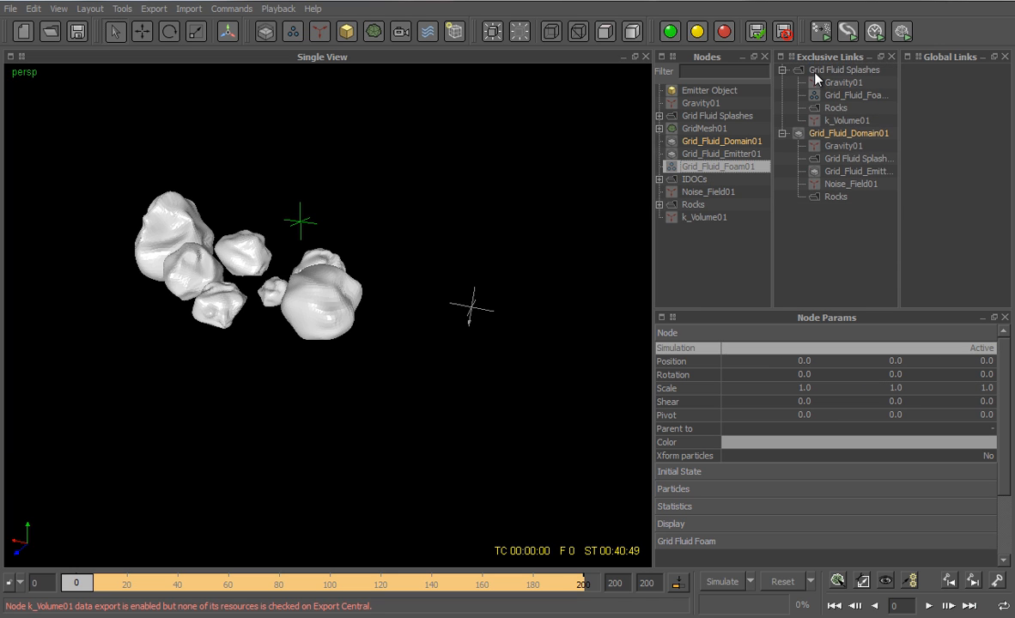
pyautogui.moveTo(672, 168); pyautogui.dragTo(786, 143)
pyautogui.moveTo(672, 165); pyautogui.dragTo(819, 260)
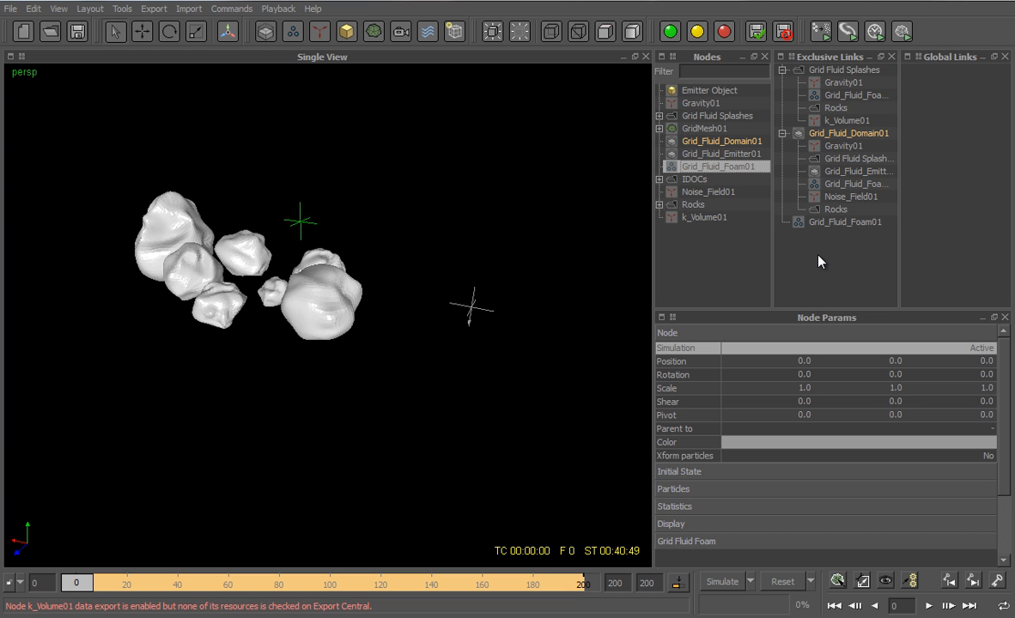
# Link the Rocks group and k_Volume01 exclusively to Grid_Fluid_Foam01
pyautogui.click(702, 206)
pyautogui.keyDown('shift'); pyautogui.click(700, 217); pyautogui.keyUp('shift')
pyautogui.moveTo(671, 210); pyautogui.dragTo(807, 228)
pyautogui.click(782, 222)
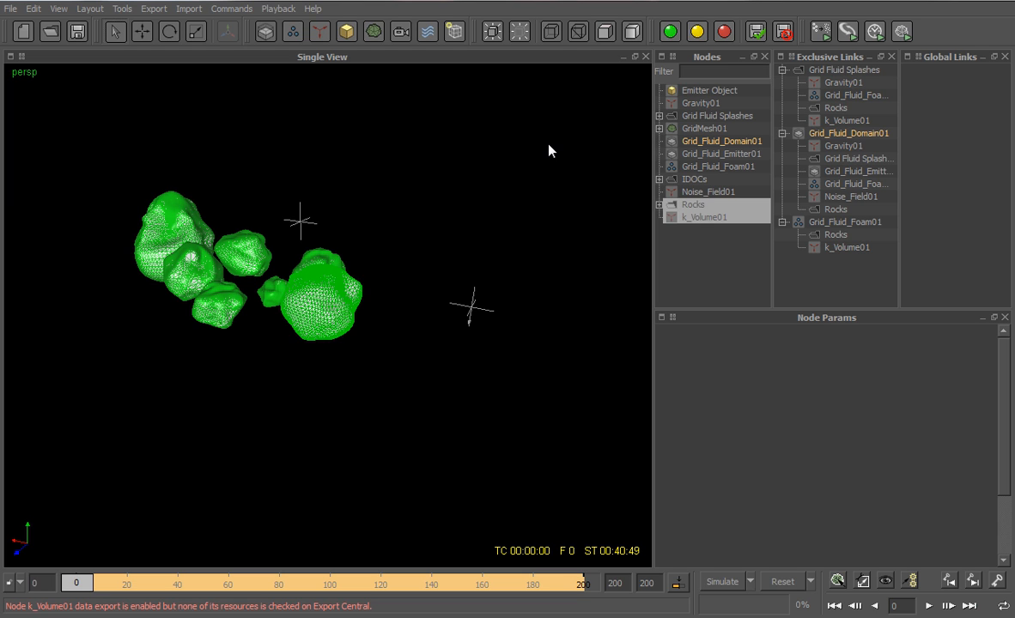
# Examine Grid_Fluid_Foam01's node, particle and Grid Fluid Foam settings, including radius threshold, stringiness, lifetime and friction
pyautogui.click(718, 168)
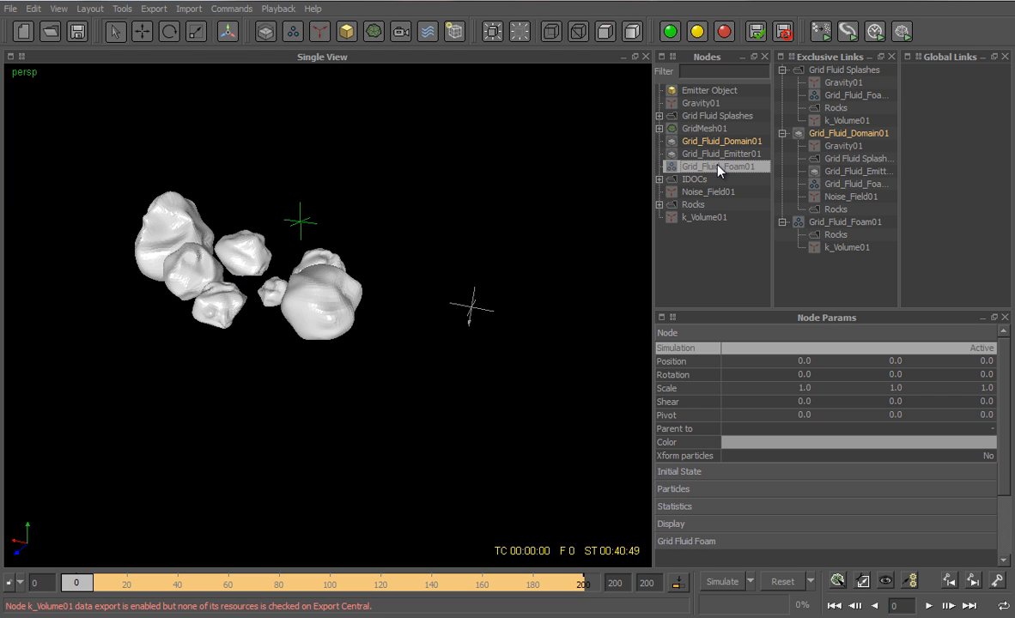
pyautogui.click(769, 332)
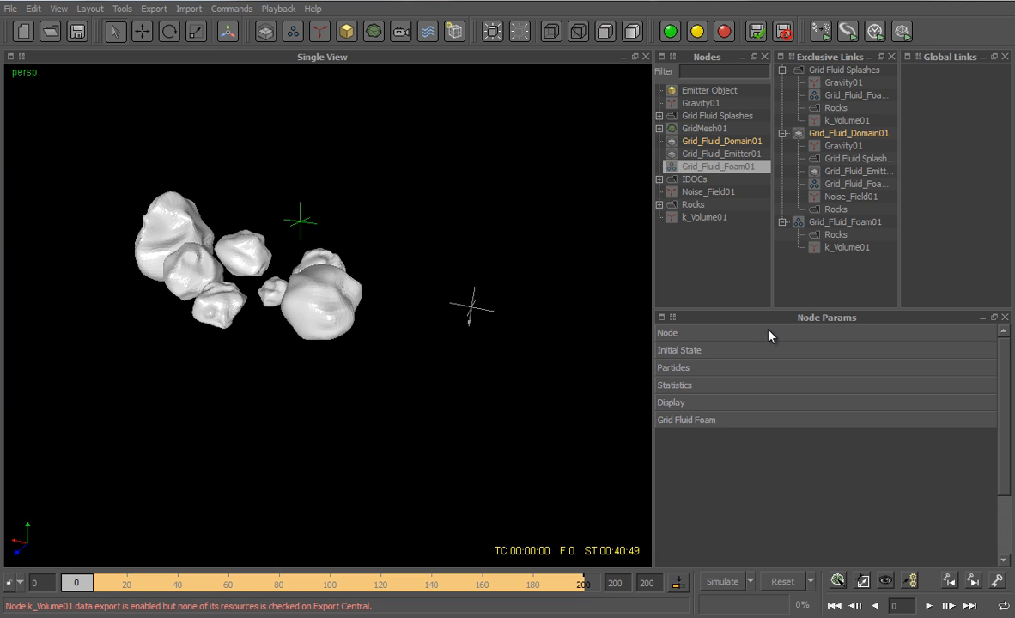
pyautogui.click(720, 370)
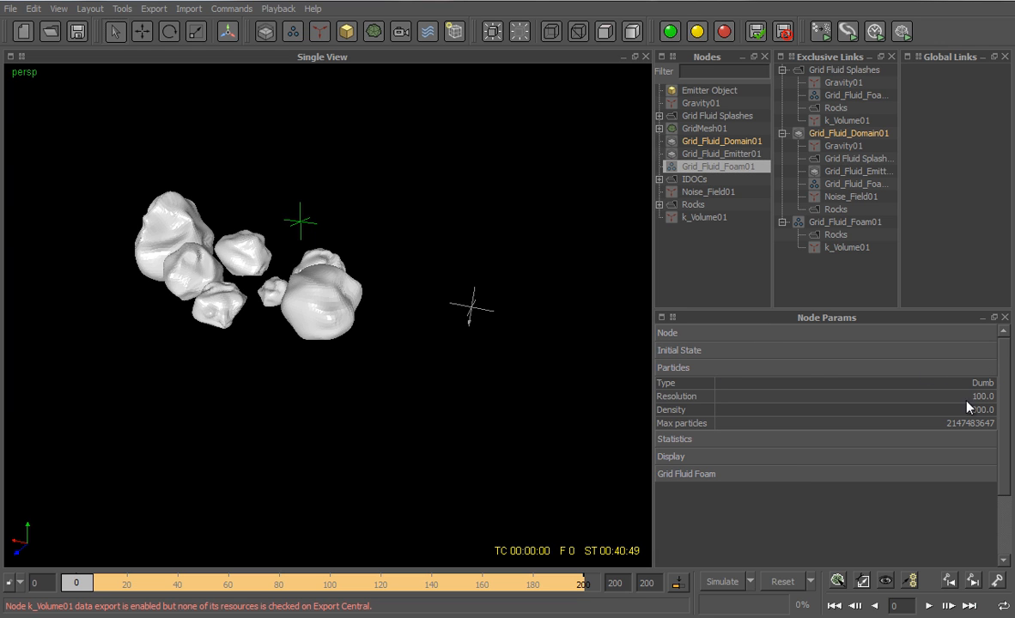
pyautogui.click(847, 369)
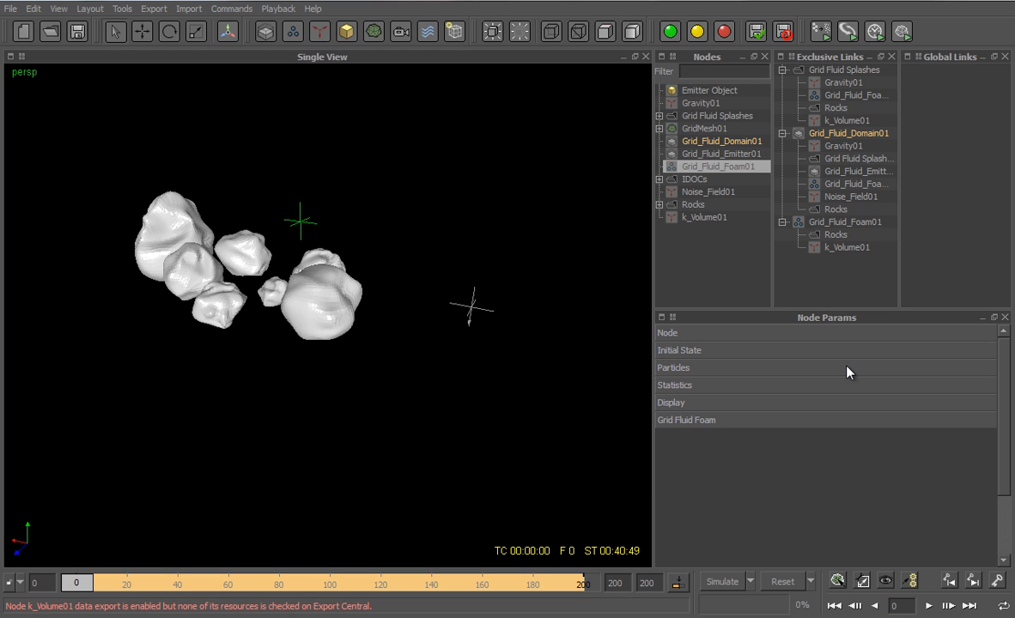
pyautogui.click(816, 426)
pyautogui.scroll(-4, 981, 435)
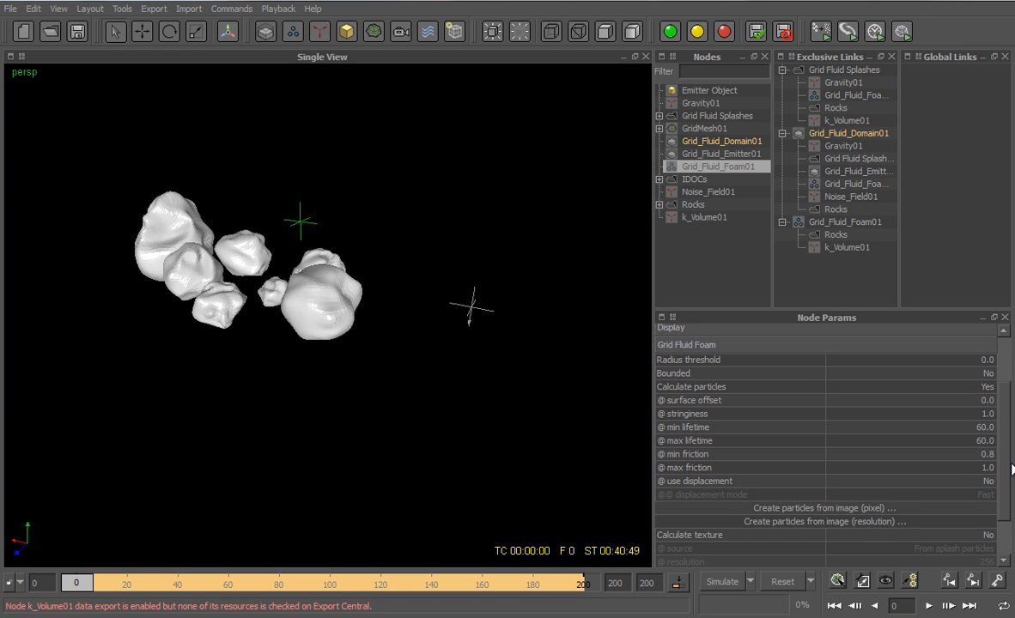
pyautogui.click(675, 414)
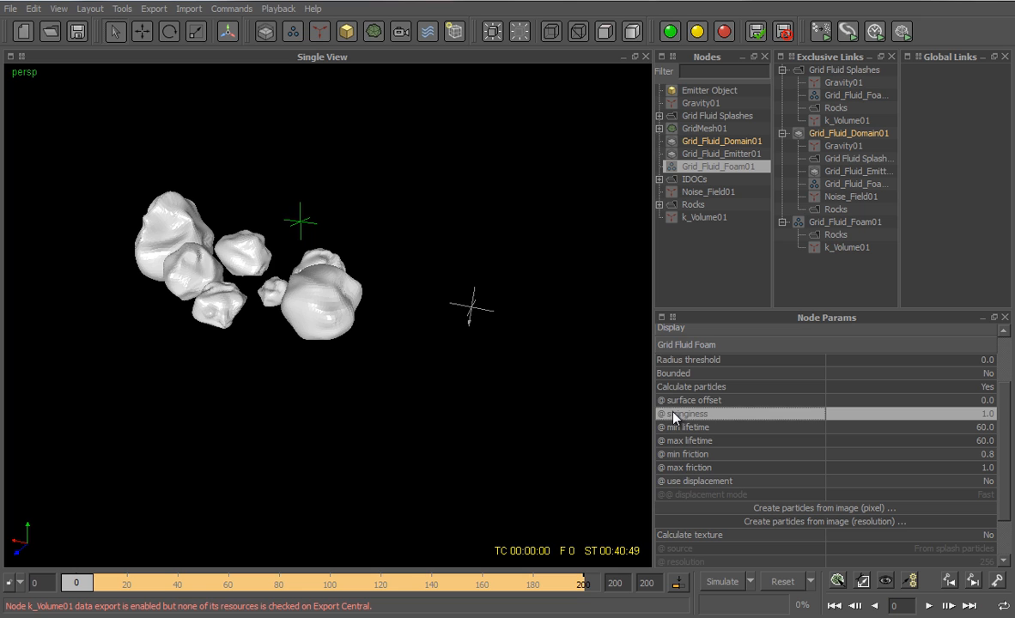
pyautogui.click(669, 364)
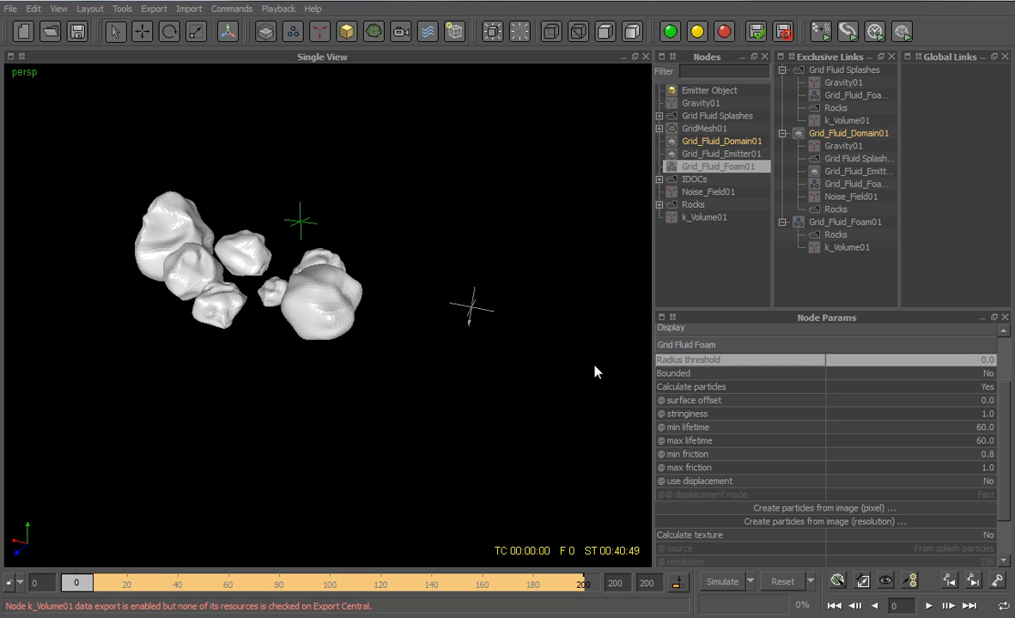
pyautogui.click(684, 345)
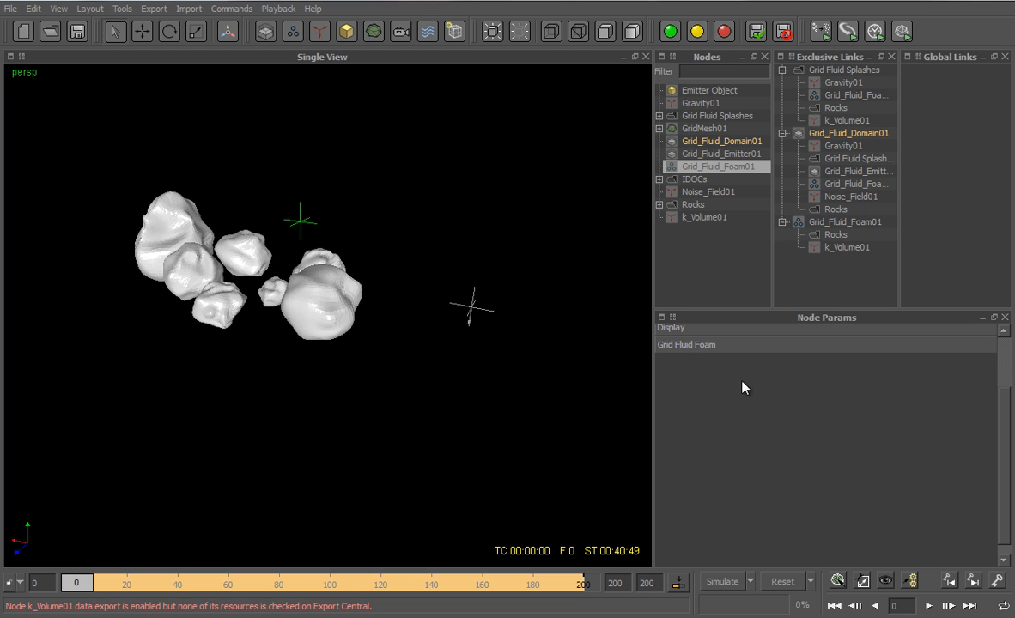
pyautogui.click(775, 581)
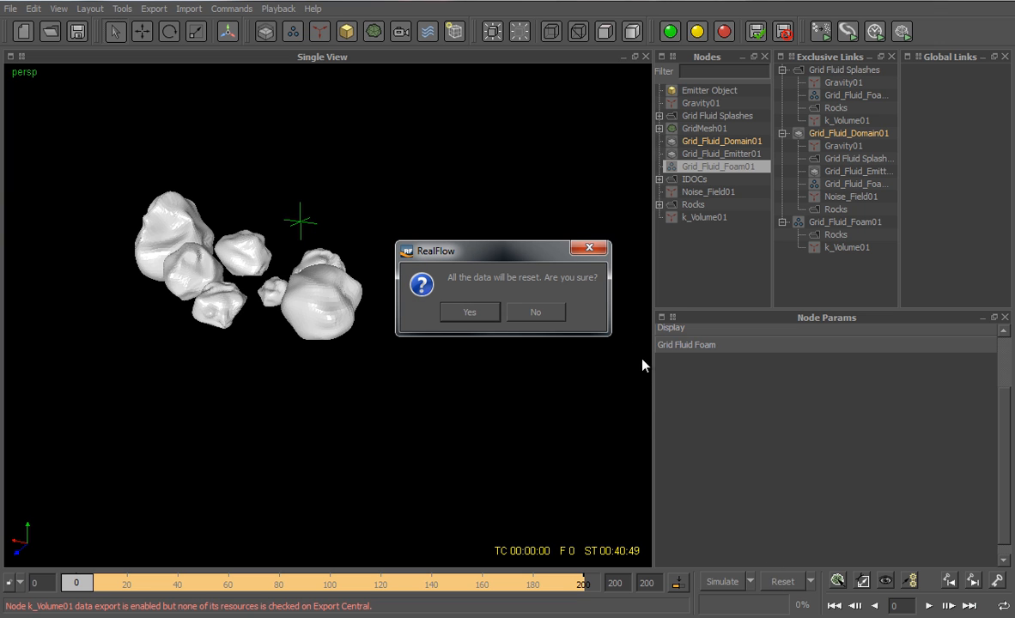
pyautogui.click(469, 312)
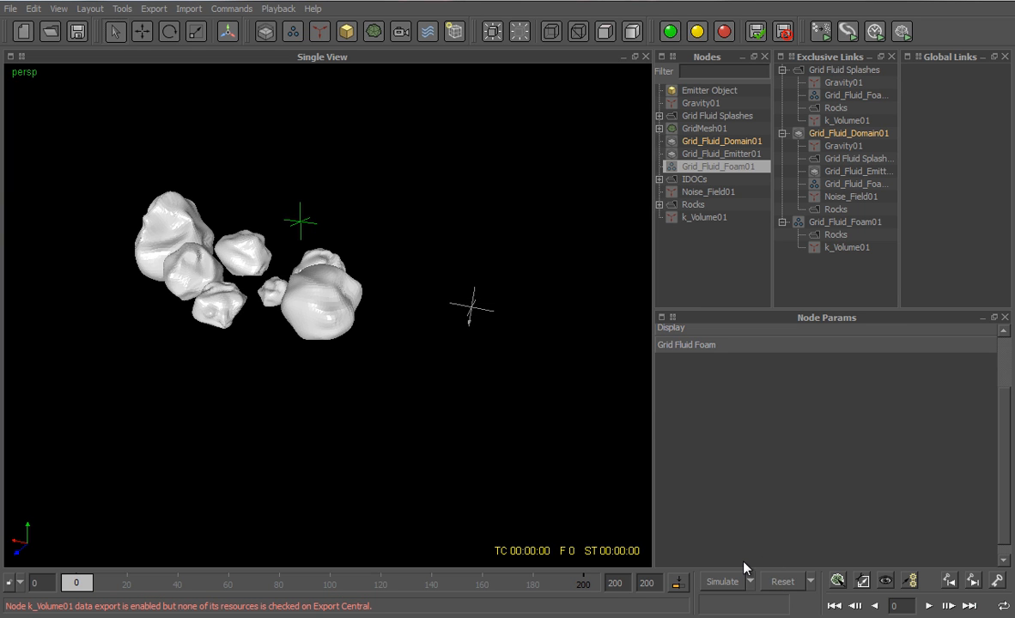
pyautogui.click(729, 582)
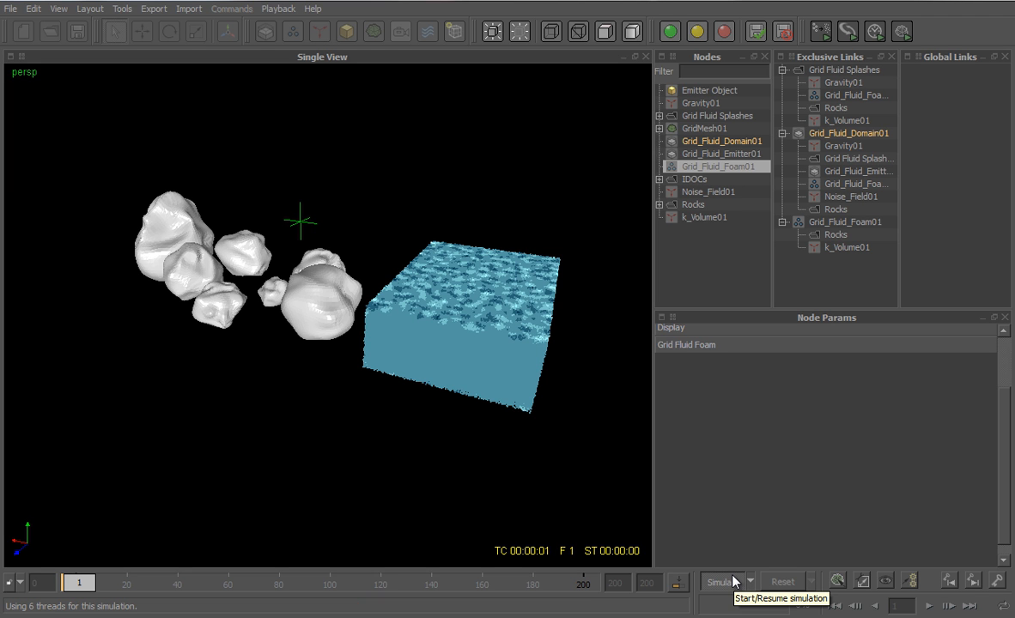
pyautogui.click(739, 578)
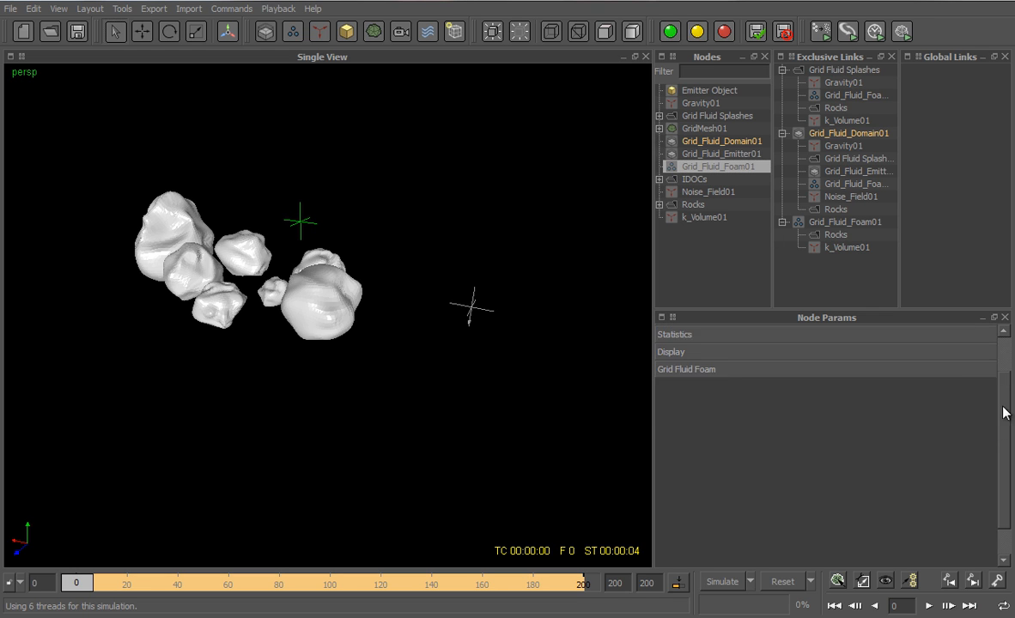
# Set the node color of Grid_Fluid_Foam01 to white
pyautogui.click(797, 334)
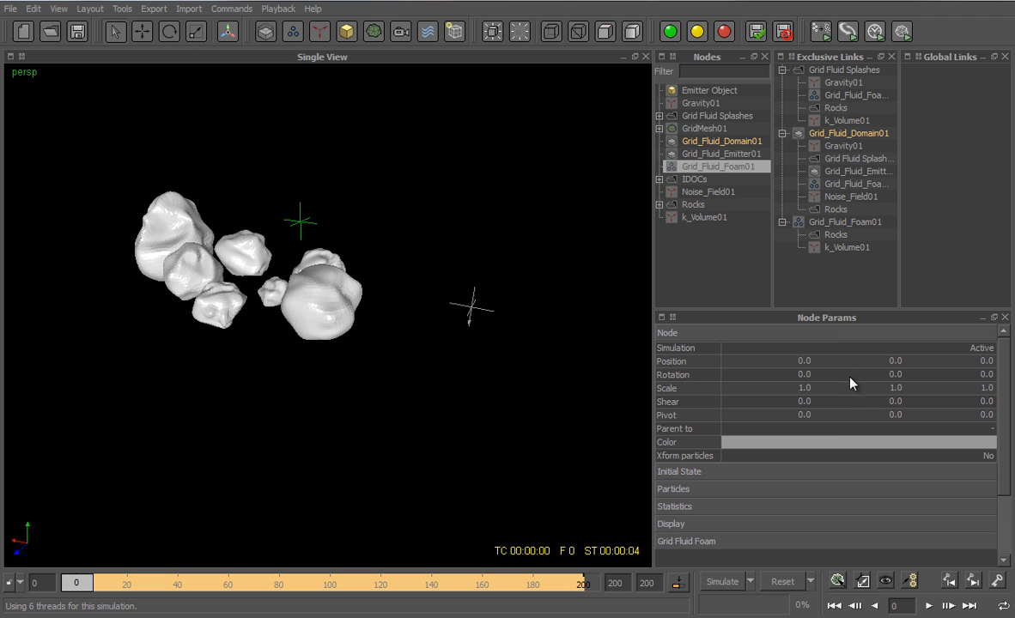
pyautogui.click(840, 442)
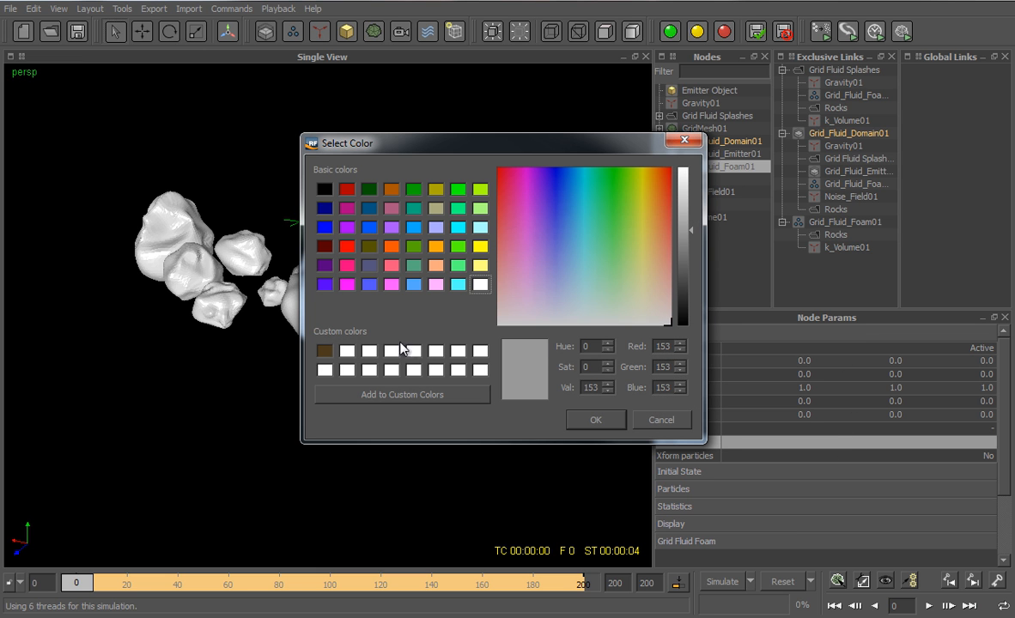
pyautogui.click(595, 420)
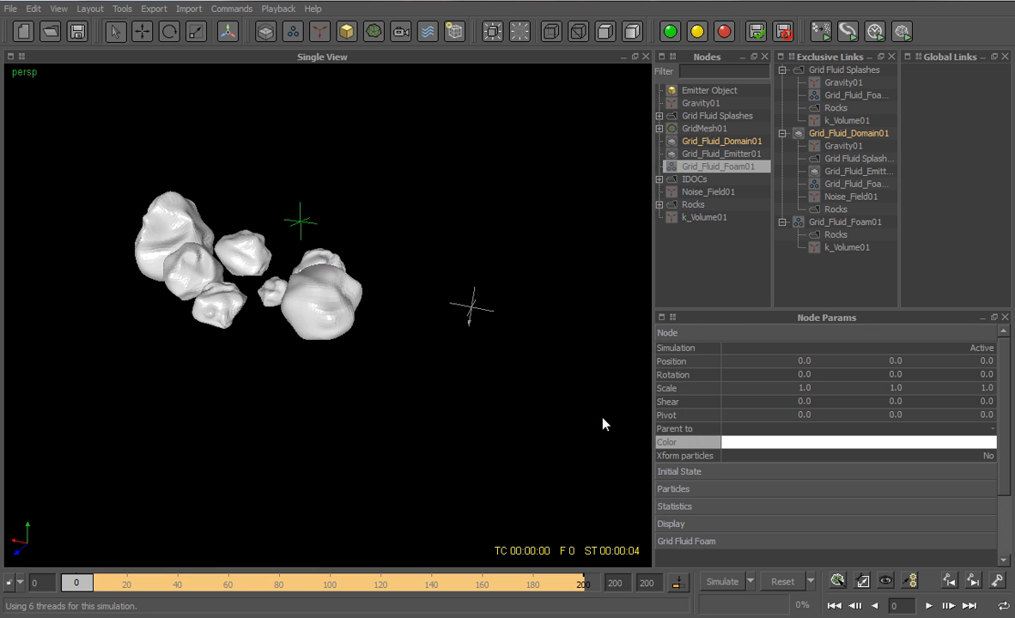
# Reset the scene data and simulate the splashes and foam through frame 200
pyautogui.click(688, 117)
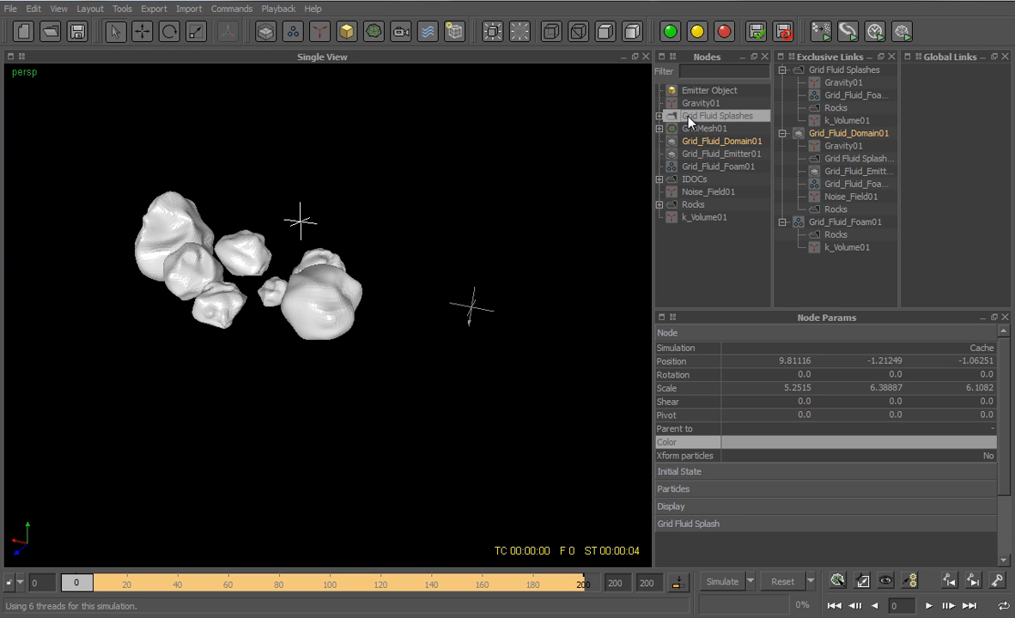
pyautogui.click(777, 582)
pyautogui.click(484, 313)
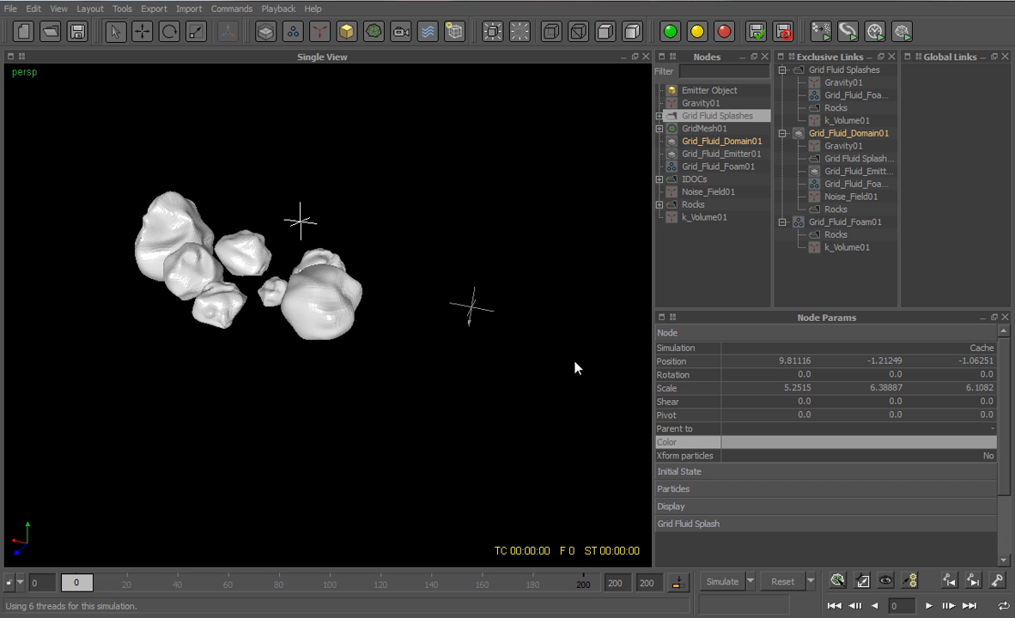
pyautogui.click(714, 585)
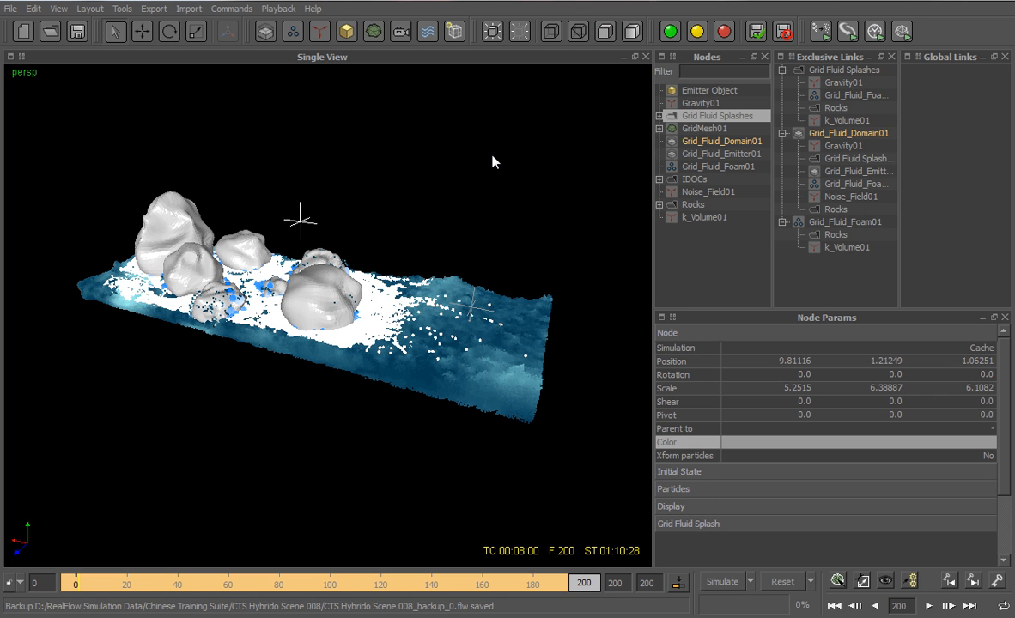
# Set the display point size of both Grid Fluid Splashes and Grid_Fluid_Foam01 to 1.0
pyautogui.click(736, 166)
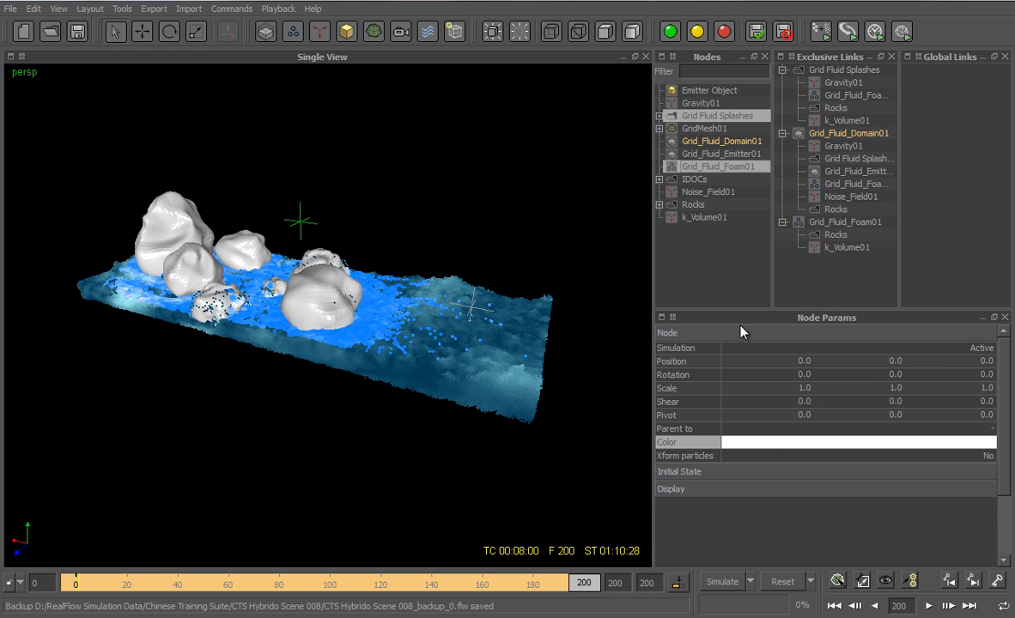
pyautogui.click(676, 333)
pyautogui.click(727, 368)
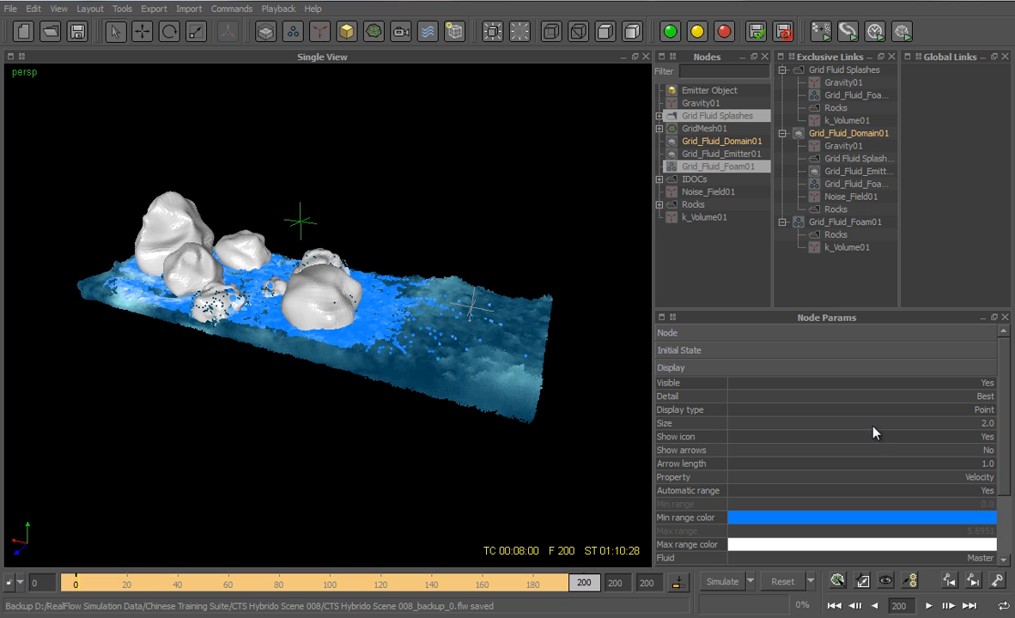
pyautogui.doubleClick(996, 423)
pyautogui.write('1')
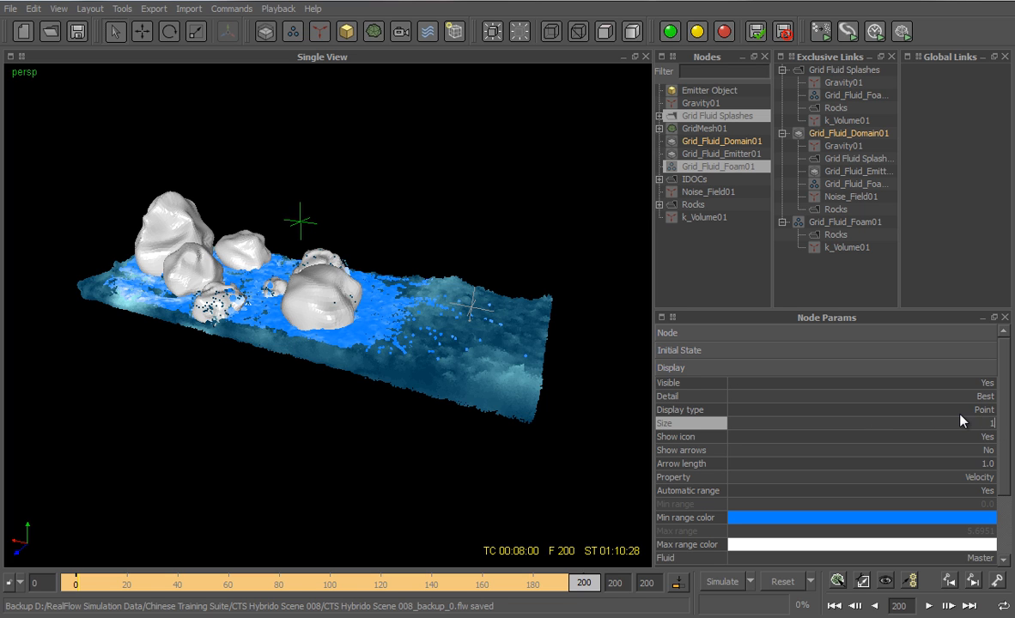
pyautogui.press('Return')
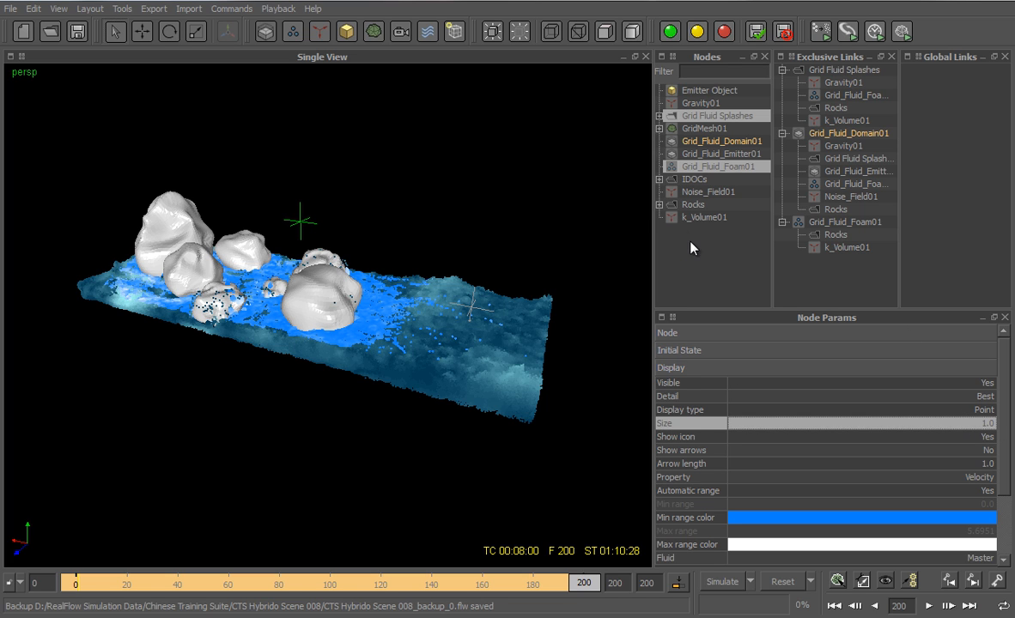
# Hide Grid_Fluid_Domain01 and show GridMesh01 in the viewport
pyautogui.click(697, 294)
pyautogui.click(741, 143)
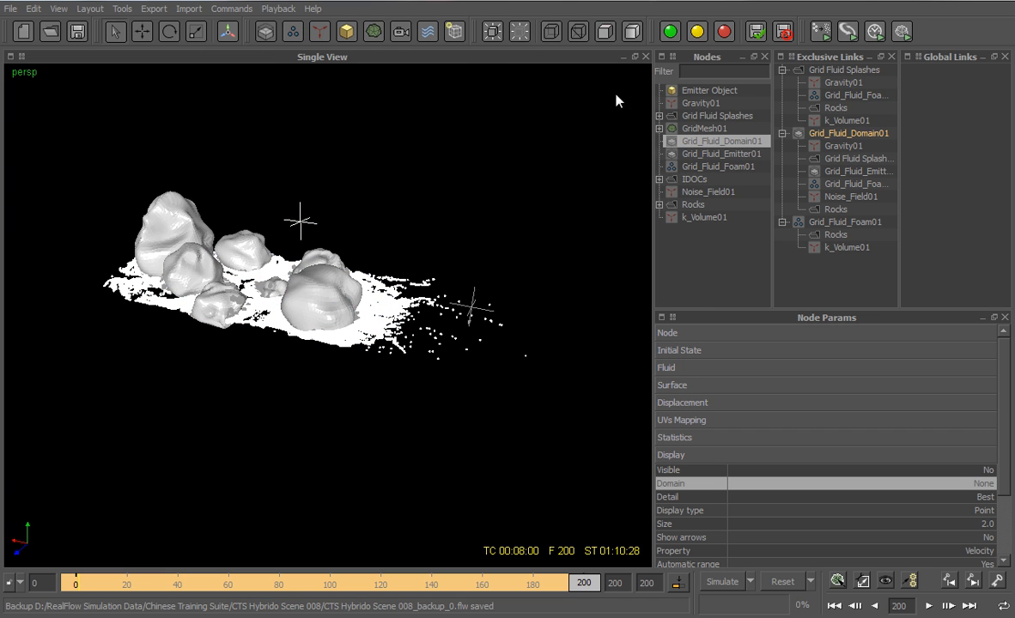
pyautogui.click(709, 129)
pyautogui.click(491, 36)
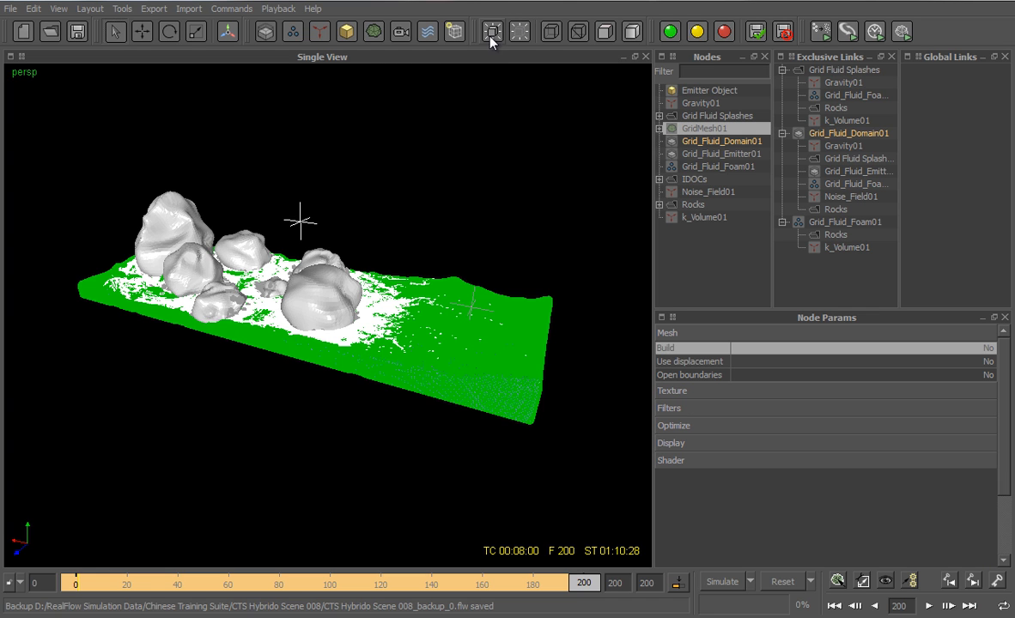
# Return to frame 0 and set the shader type of GridMesh01 to Transparent
pyautogui.click(834, 606)
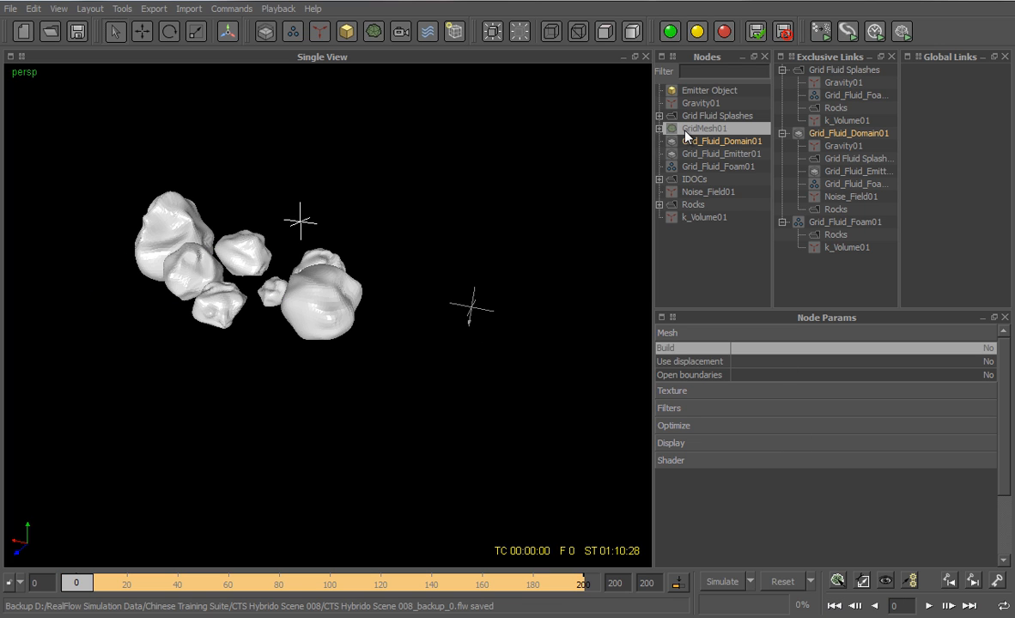
pyautogui.click(707, 334)
pyautogui.click(709, 420)
pyautogui.click(983, 436)
pyautogui.click(986, 435)
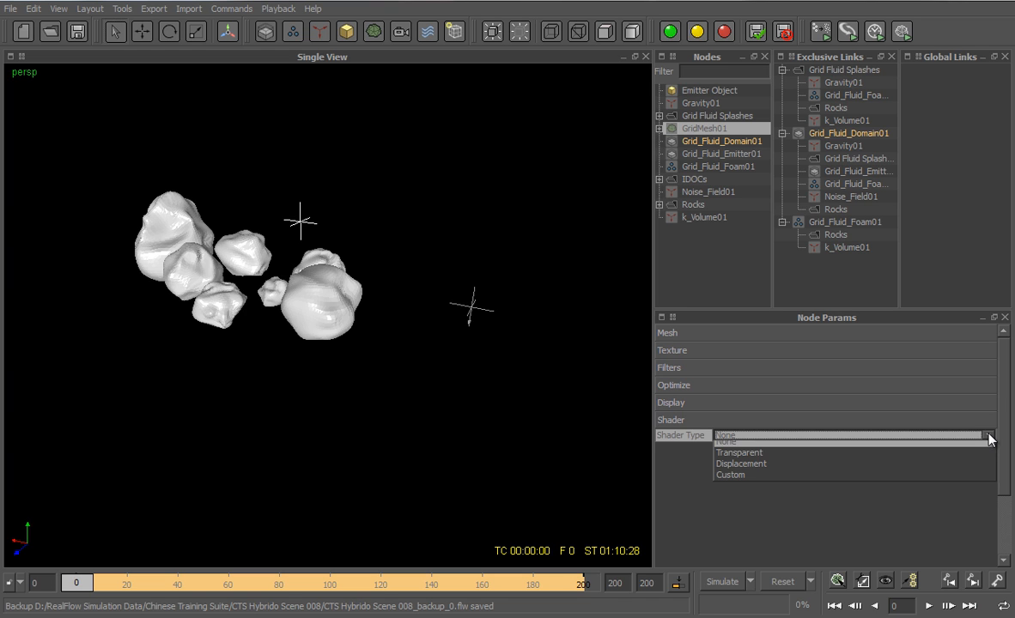
pyautogui.click(939, 463)
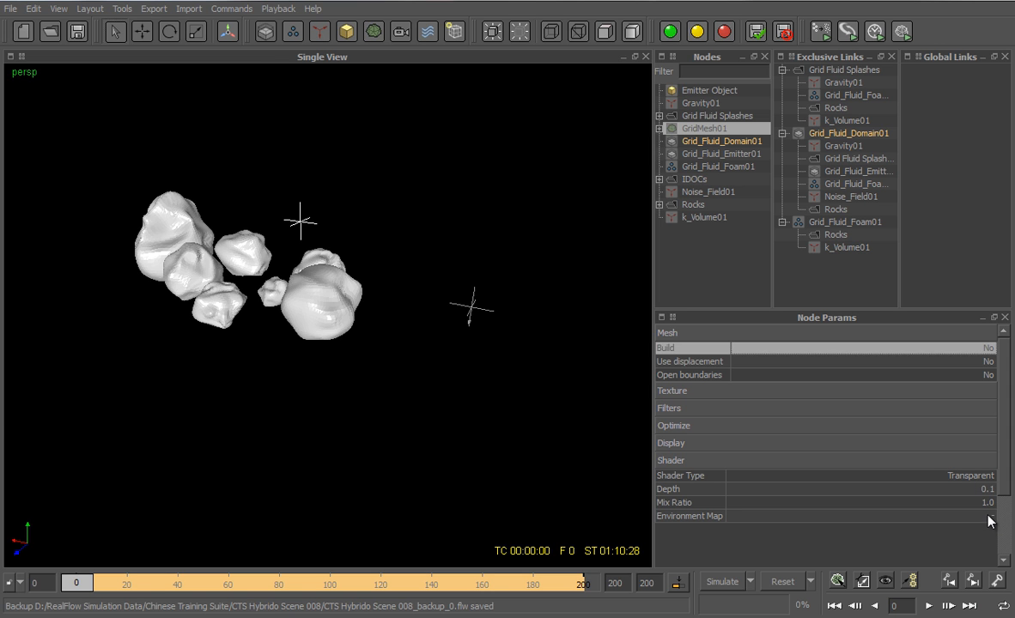
# Load CloudySky.jpg from the CTS Hybrido Scene 008 images folder as the environment map of GridMesh01's shader
pyautogui.click(990, 516)
pyautogui.click(992, 516)
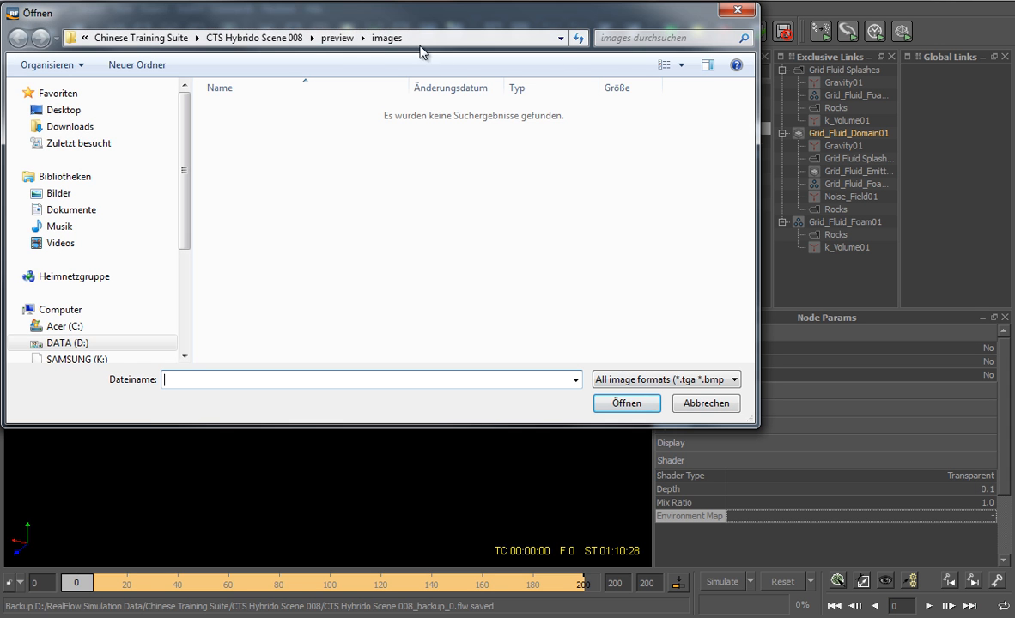
pyautogui.click(251, 38)
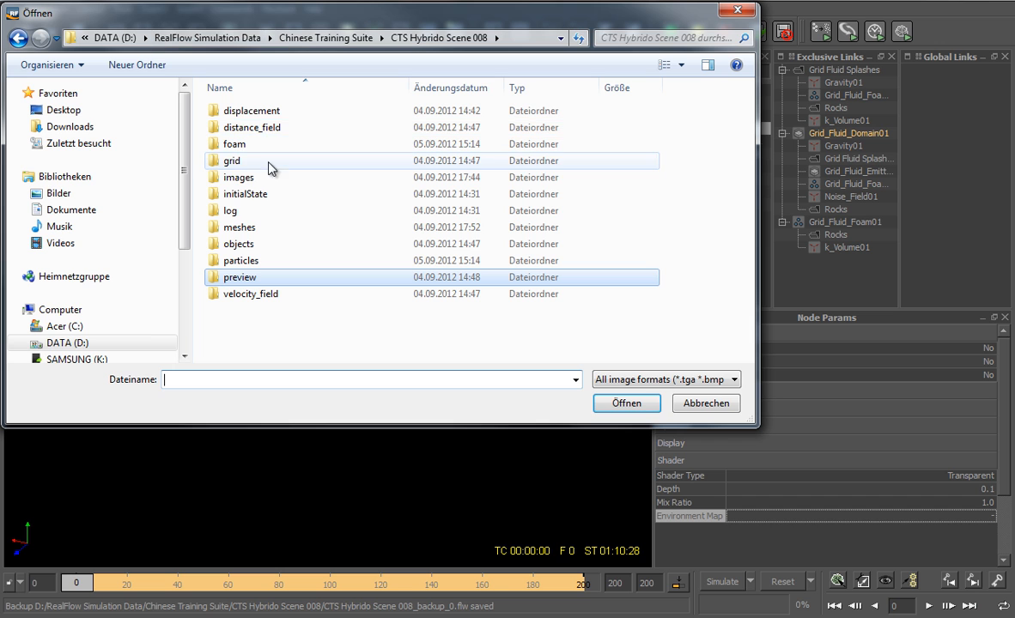
pyautogui.click(249, 179)
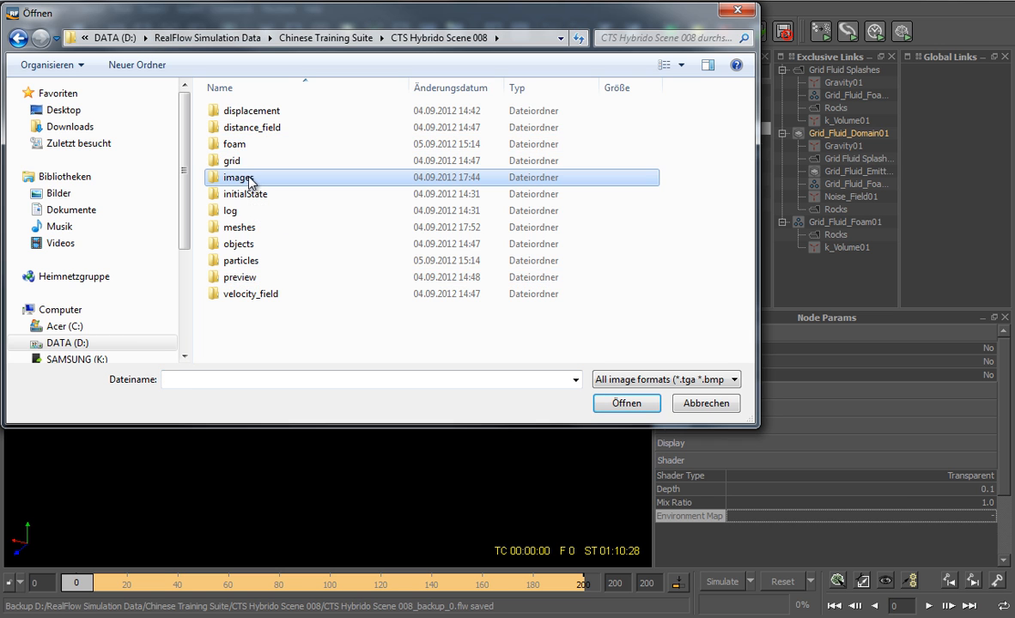
pyautogui.doubleClick(249, 179)
pyautogui.click(249, 122)
pyautogui.click(641, 405)
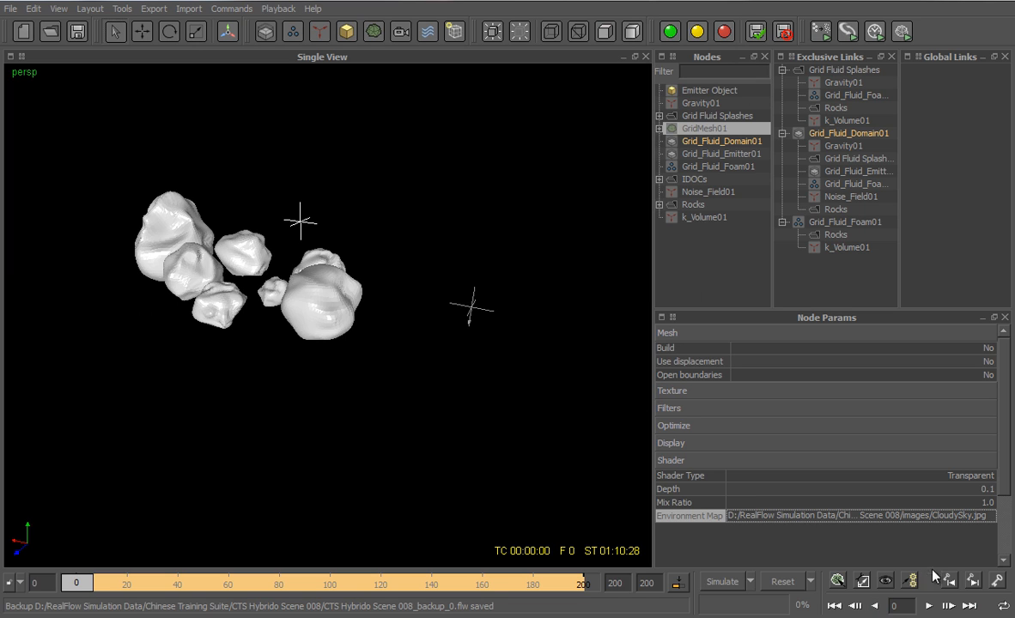
# View the shaded mesh with its splashes and foam at frame 50, and return to frame 0
pyautogui.moveTo(900, 606); pyautogui.dragTo(867, 605)
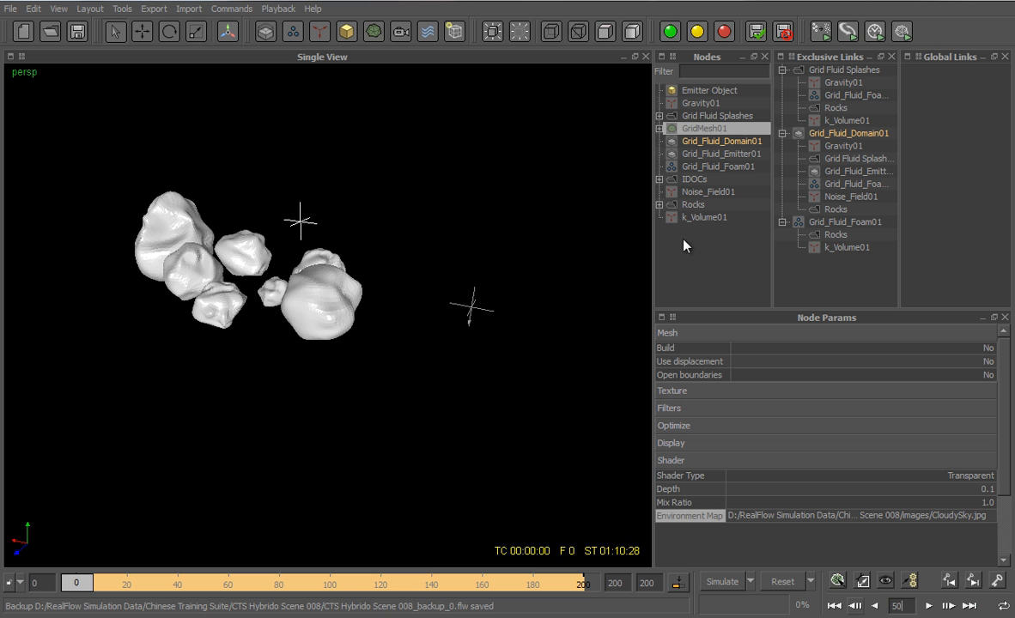
pyautogui.click(693, 118)
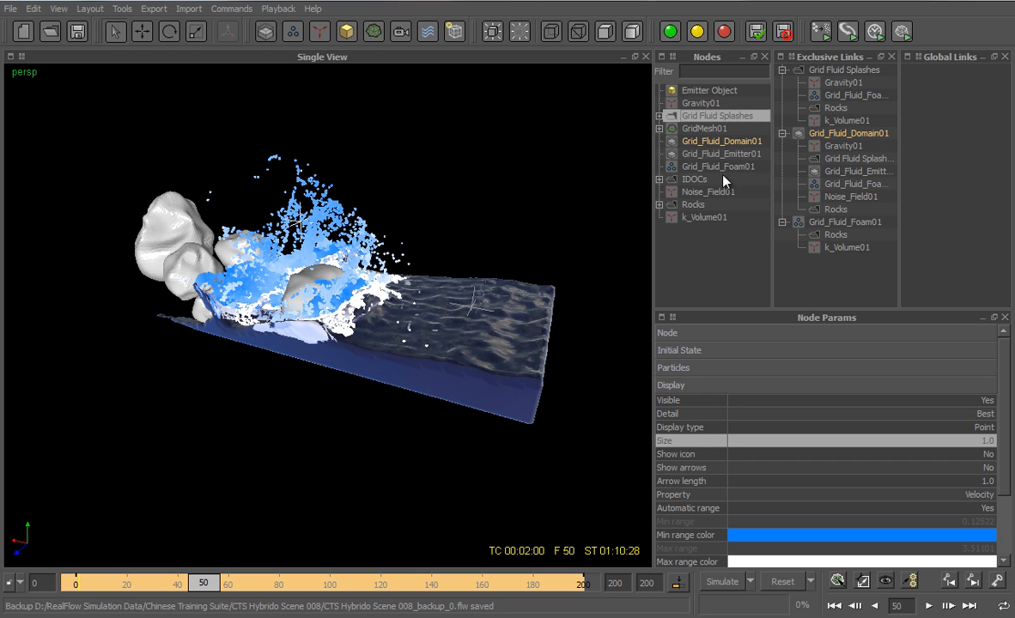
pyautogui.click(833, 606)
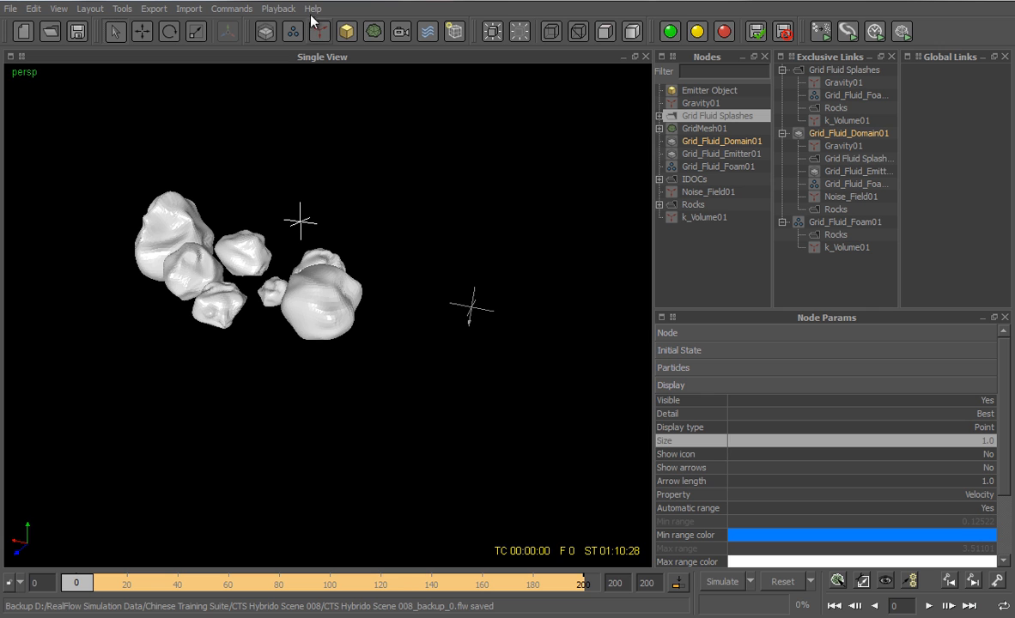
# Create a preview of frames 0 to 200 and play it in the Movie Player
pyautogui.click(278, 8)
pyautogui.click(269, 25)
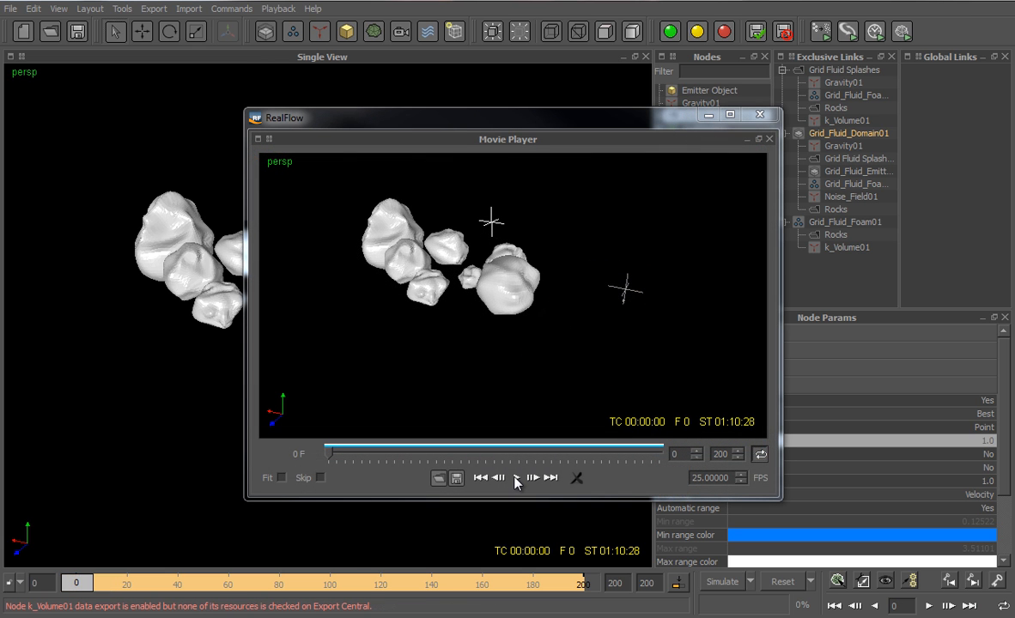
pyautogui.click(516, 479)
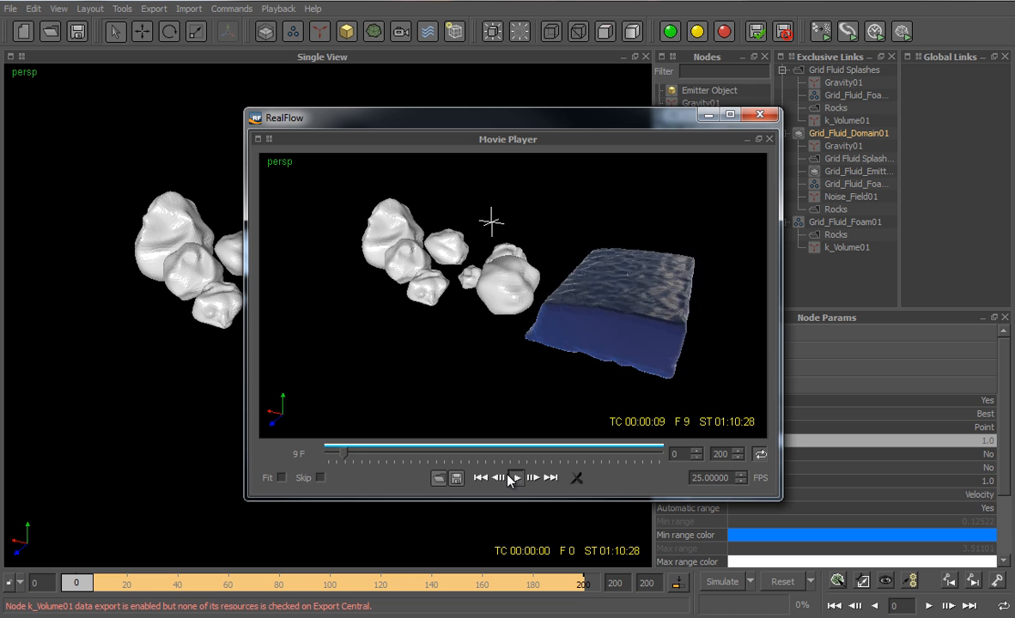